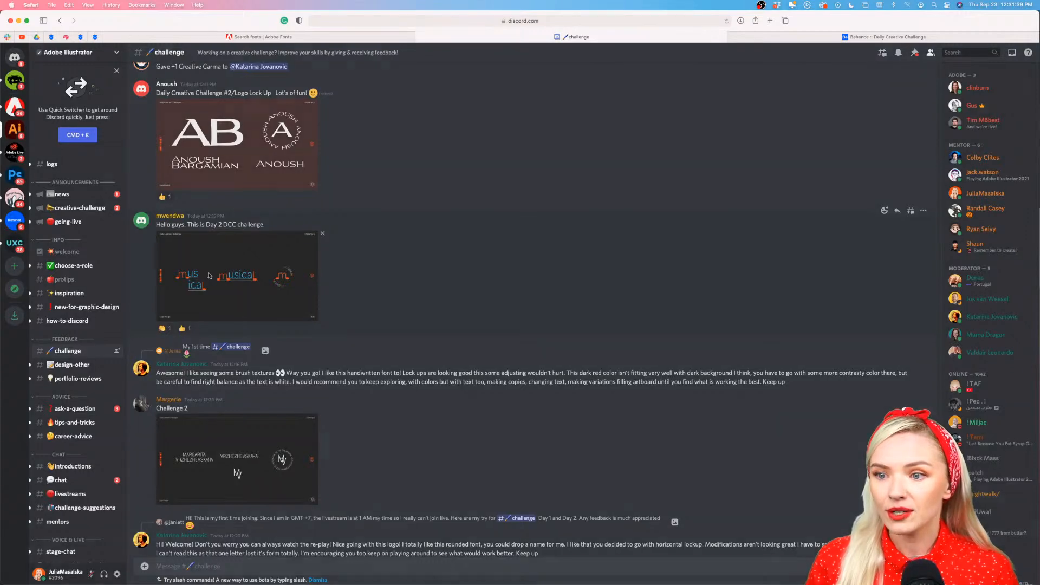
View the enlarged "musical" logo submission in the Discord challenge channel, close it and look over the neighbouring posts
{"action": "left_click", "coordinate": [209, 277]}
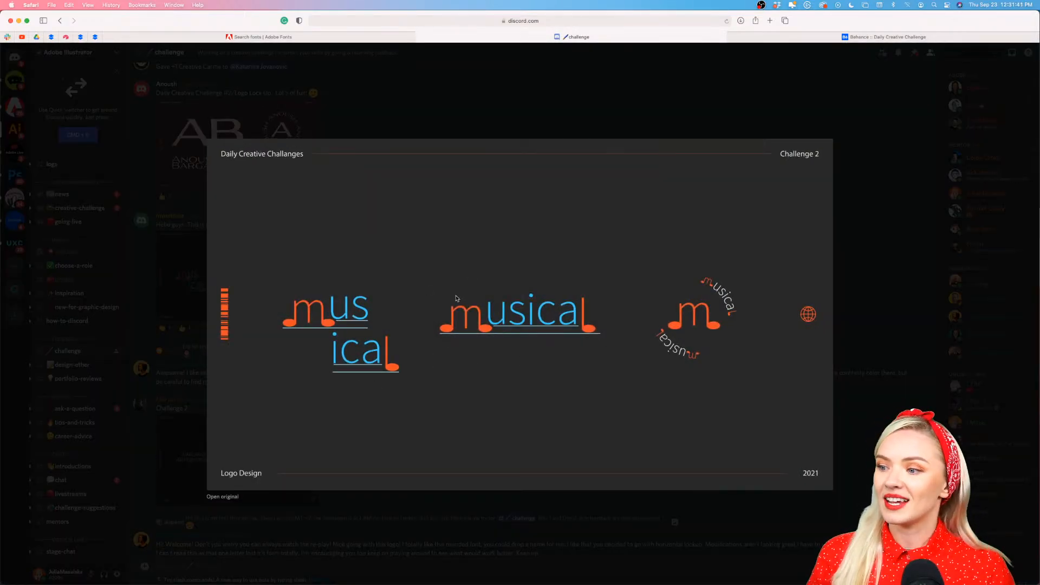
{"action": "left_click", "coordinate": [546, 517]}
{"action": "scroll", "coordinate": [495, 448], "scroll_direction": "up", "scroll_amount": 5}
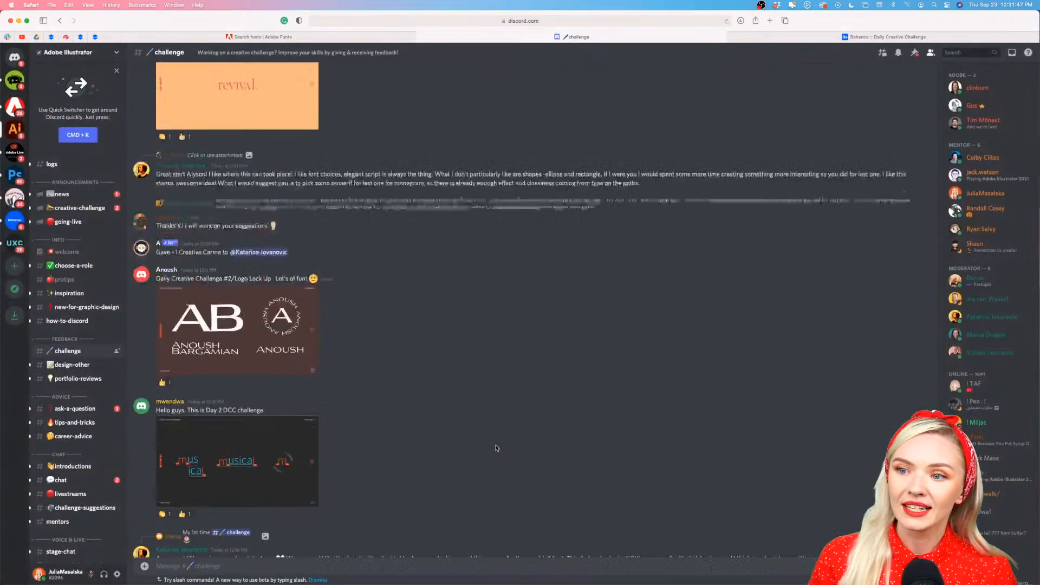
{"action": "scroll", "coordinate": [496, 449], "scroll_direction": "down", "scroll_amount": 5}
{"action": "scroll", "coordinate": [497, 448], "scroll_direction": "down", "scroll_amount": 2}
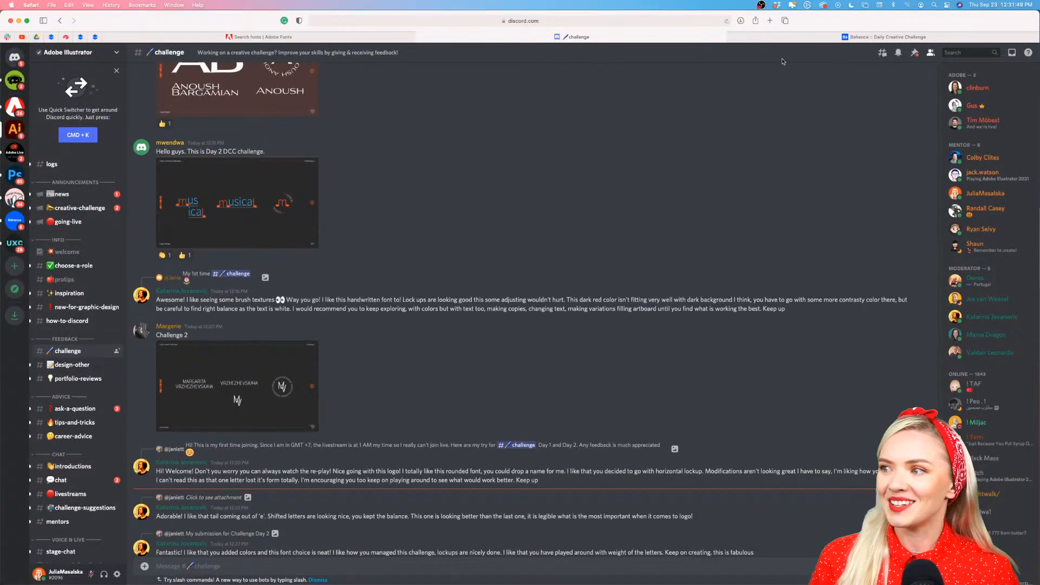
Switch to the Behance Creative Challenge page and review its web address, how the challenge works and the list of daily challenges
{"action": "left_click", "coordinate": [791, 37]}
{"action": "scroll", "coordinate": [757, 365], "scroll_direction": "down", "scroll_amount": 5}
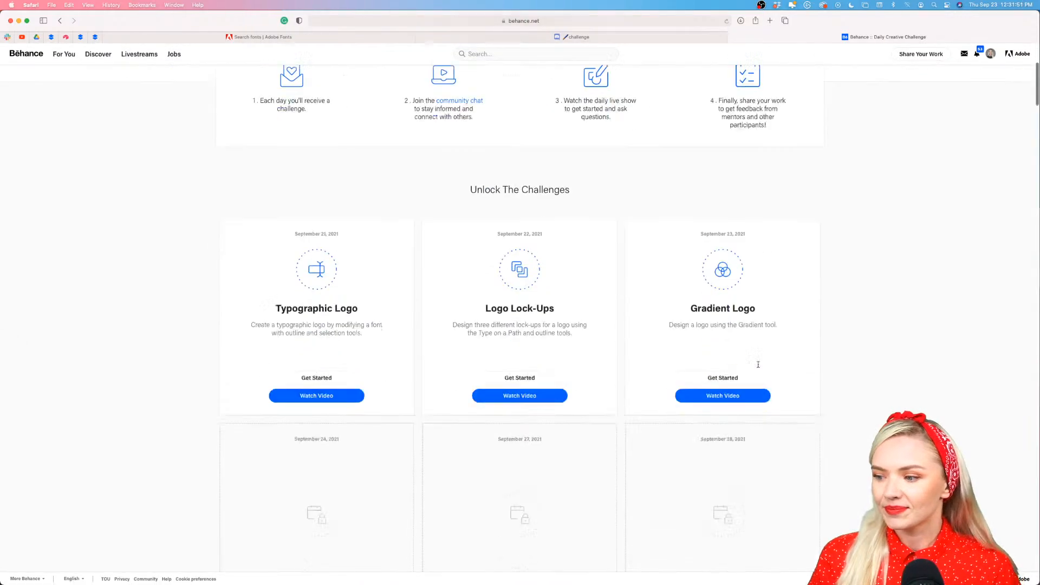
{"action": "scroll", "coordinate": [757, 365], "scroll_direction": "up", "scroll_amount": 5}
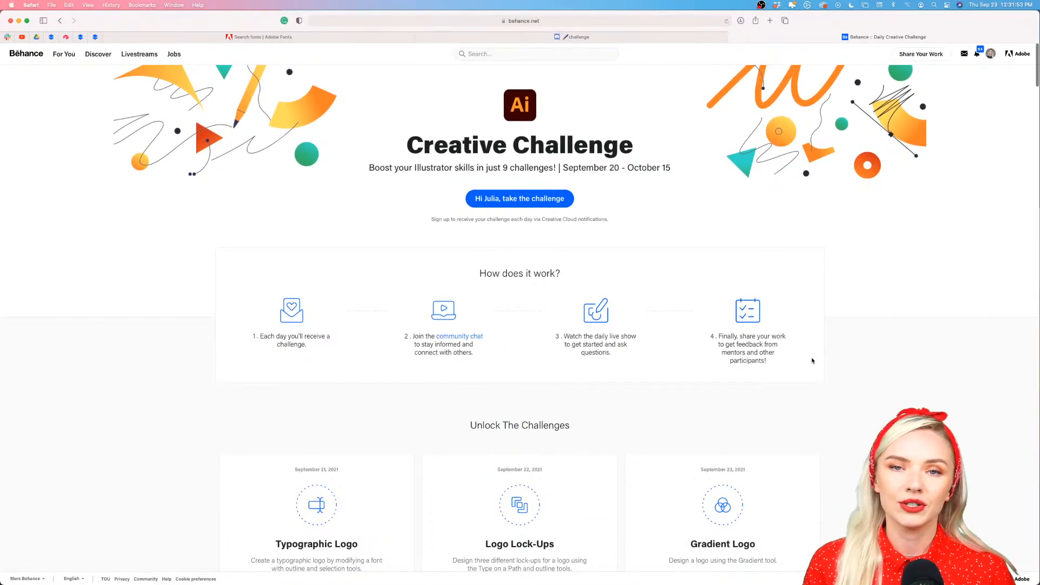
{"action": "left_click", "coordinate": [588, 23]}
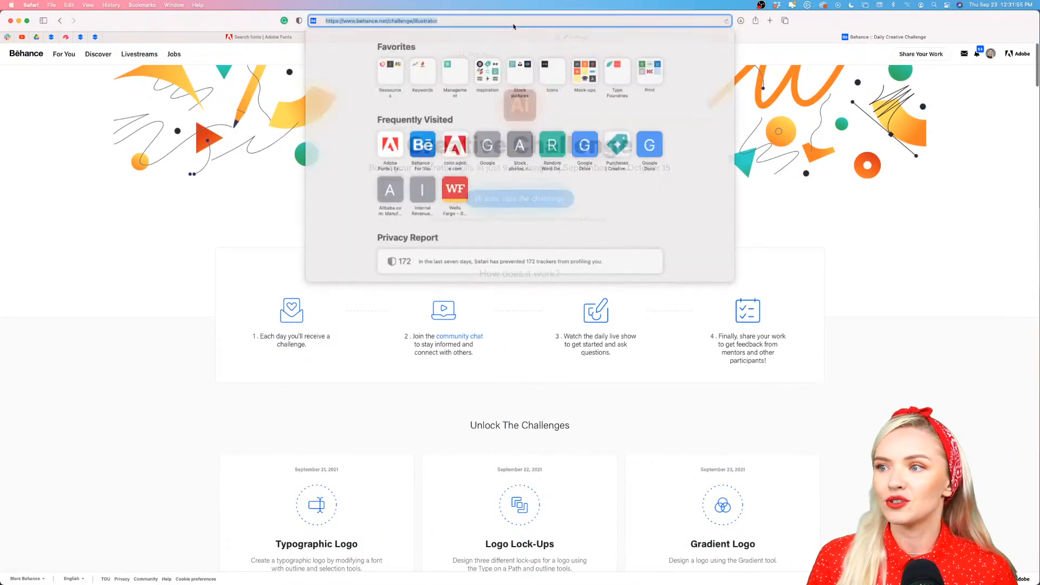
{"action": "left_click", "coordinate": [147, 340]}
{"action": "scroll", "coordinate": [660, 401], "scroll_direction": "down", "scroll_amount": 5}
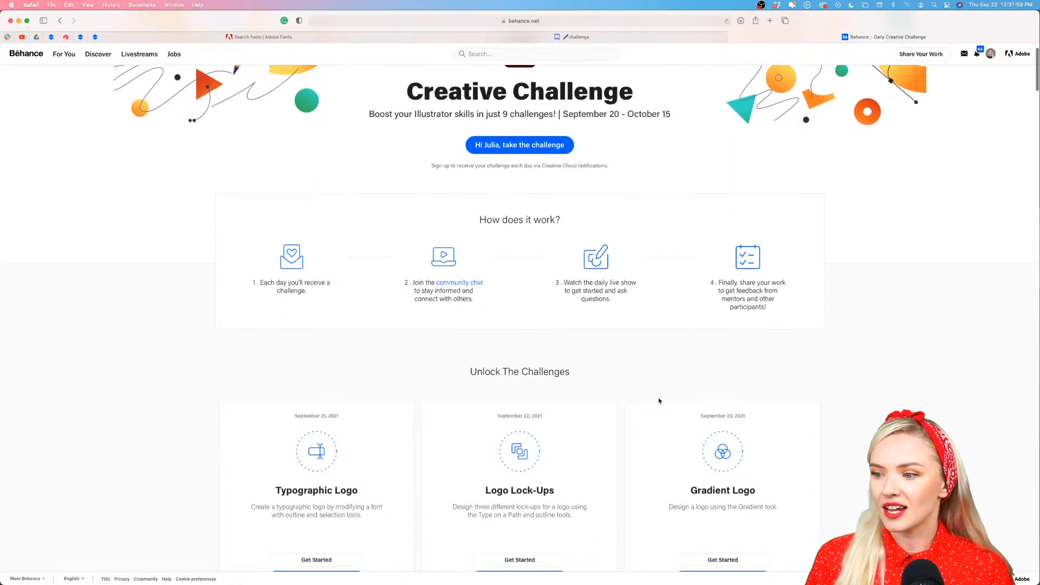
{"action": "scroll", "coordinate": [515, 255], "scroll_direction": "up", "scroll_amount": 3}
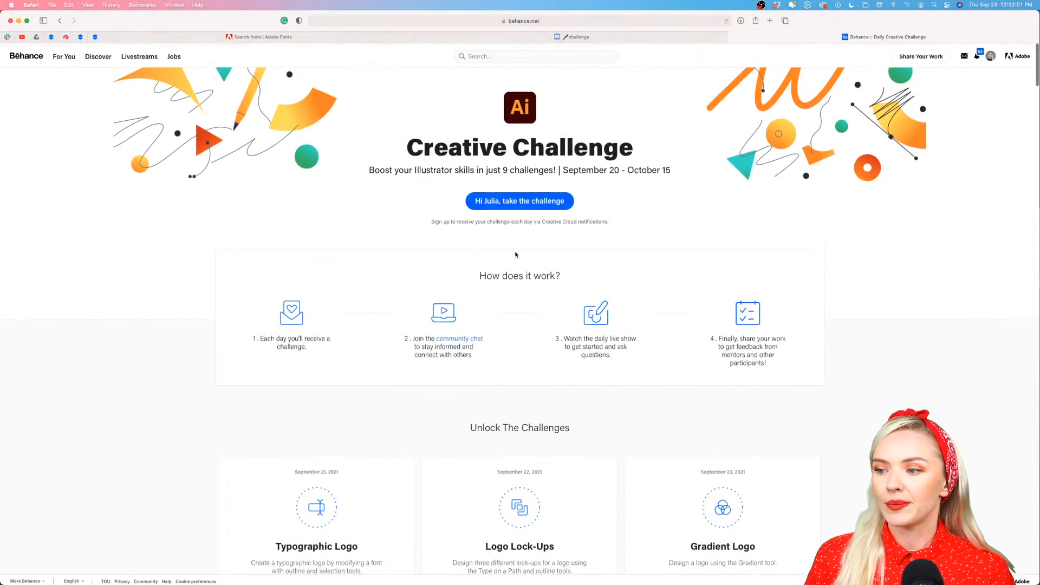
{"action": "scroll", "coordinate": [832, 428], "scroll_direction": "down", "scroll_amount": 5}
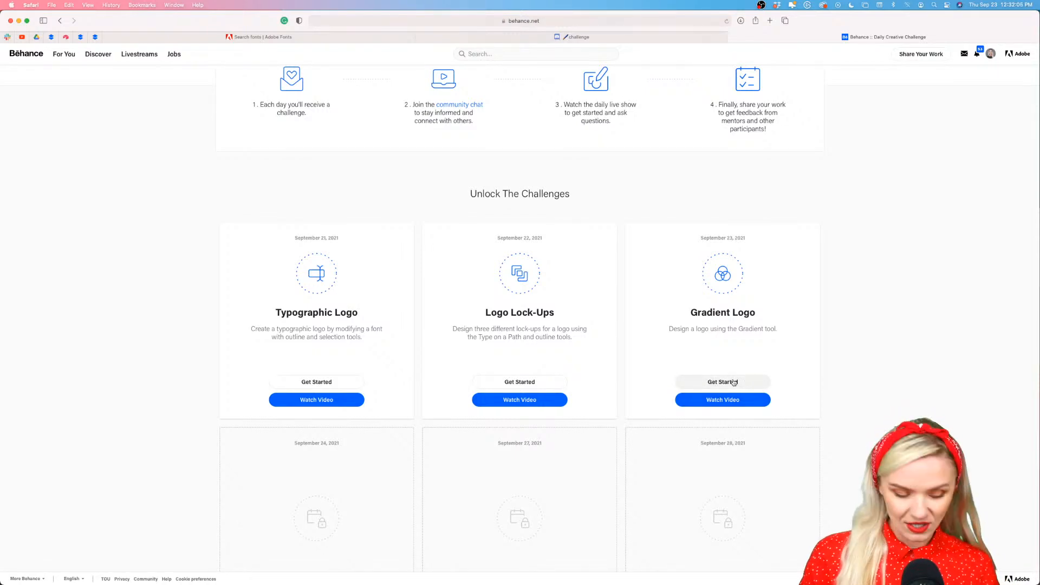
{"action": "scroll", "coordinate": [734, 383], "scroll_direction": "down", "scroll_amount": 6}
{"action": "scroll", "coordinate": [733, 382], "scroll_direction": "up", "scroll_amount": 5}
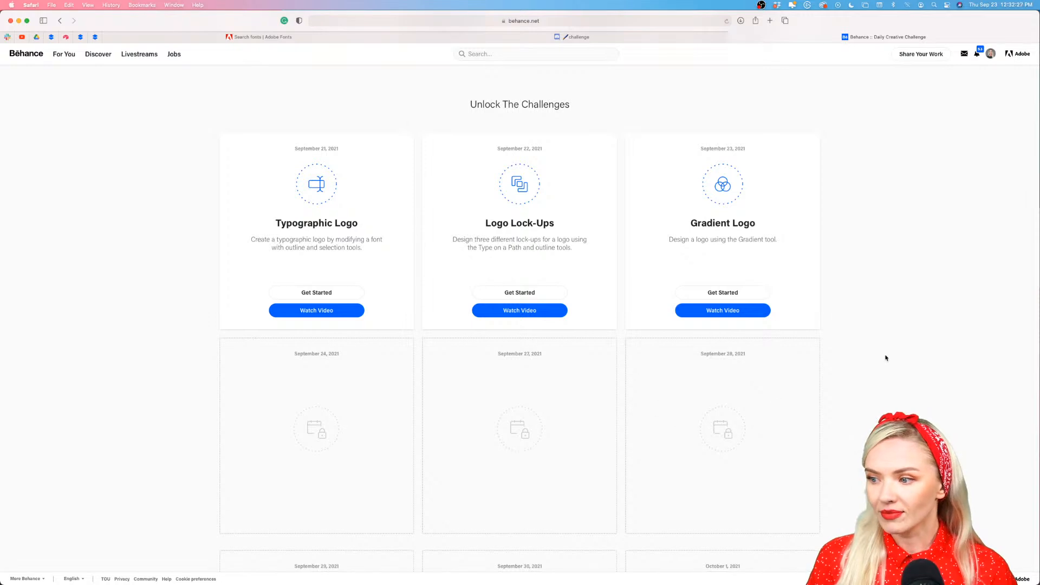
{"action": "scroll", "coordinate": [886, 358], "scroll_direction": "down", "scroll_amount": 5}
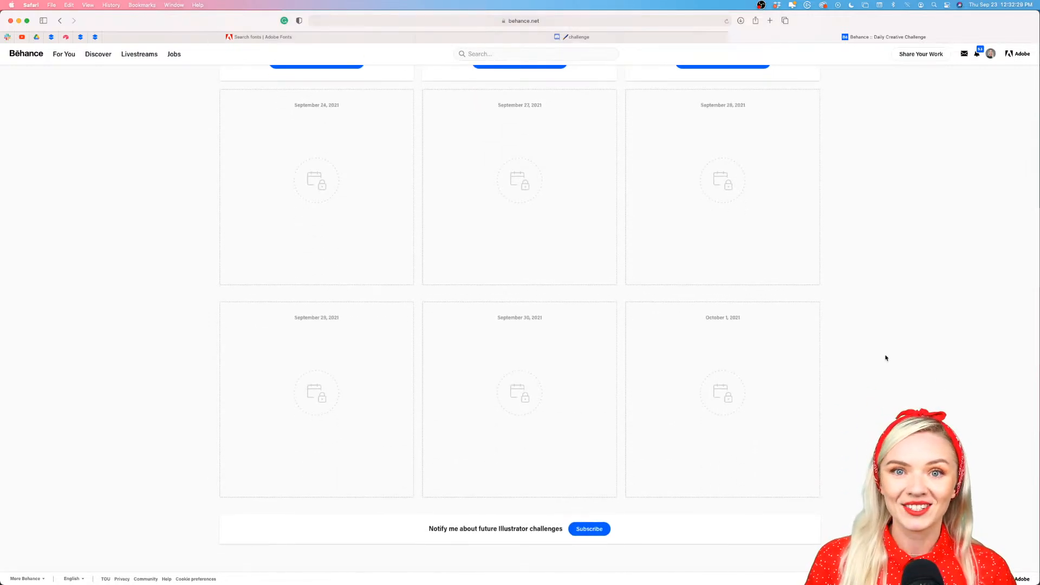
{"action": "scroll", "coordinate": [886, 357], "scroll_direction": "up", "scroll_amount": 10}
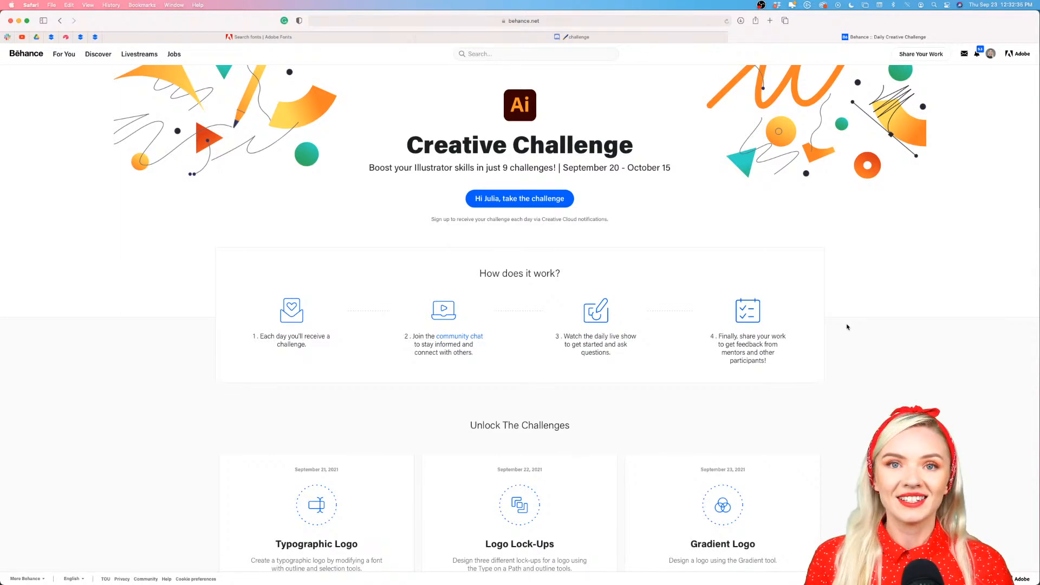
{"action": "scroll", "coordinate": [848, 341], "scroll_direction": "down", "scroll_amount": 5}
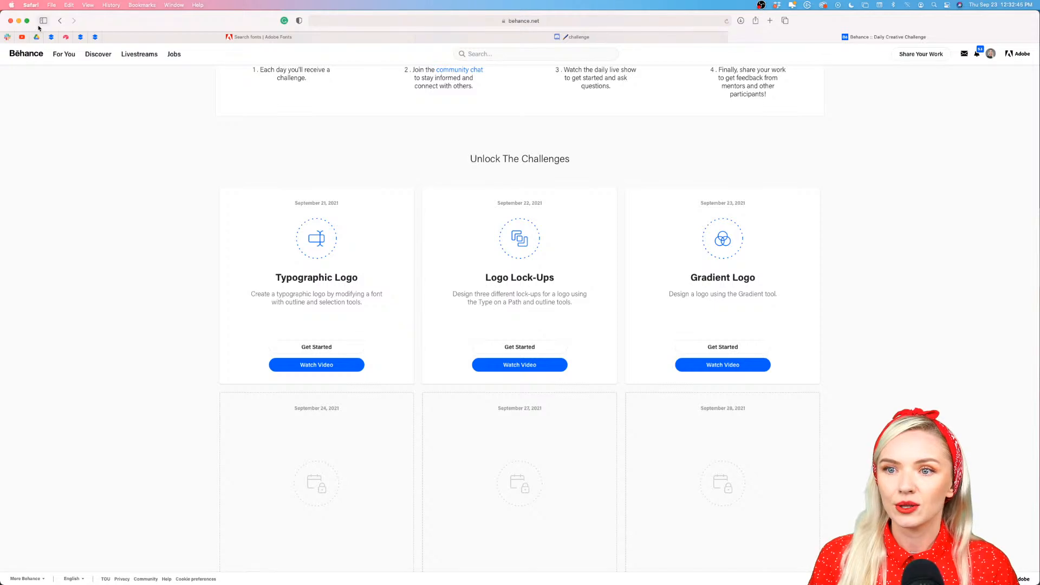
Put the browser away, switch to the Challenge 3.ai document in Illustrator and frame its main artboard
{"action": "left_click", "coordinate": [18, 20]}
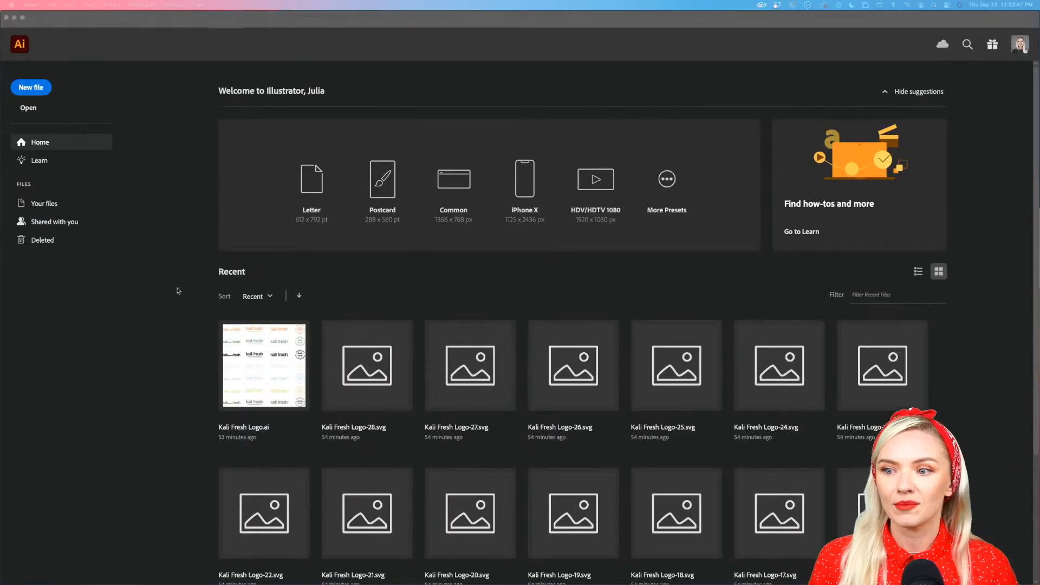
{"action": "mouse_move", "coordinate": [275, 576]}
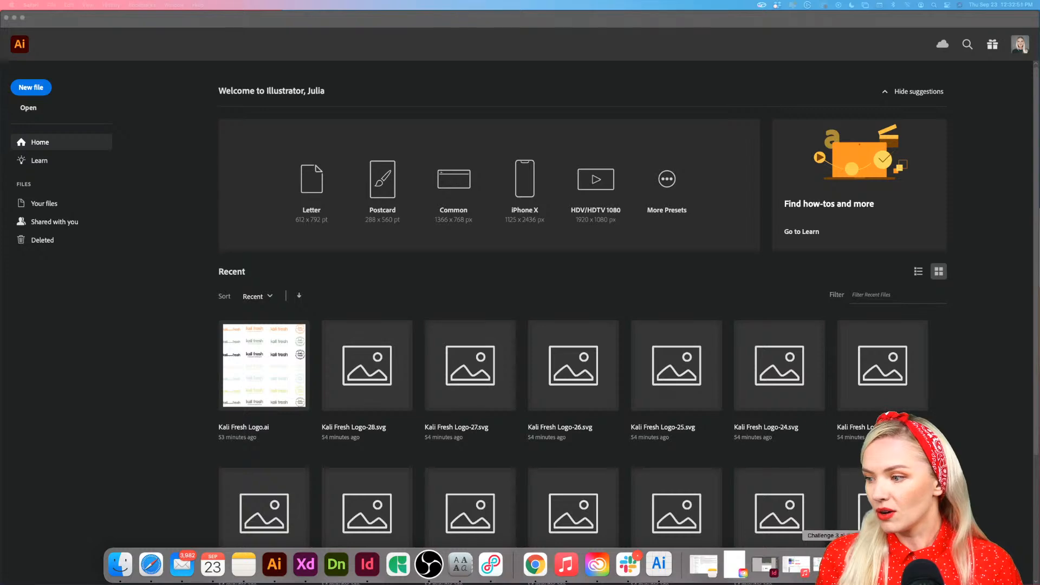
{"action": "left_click", "coordinate": [827, 564]}
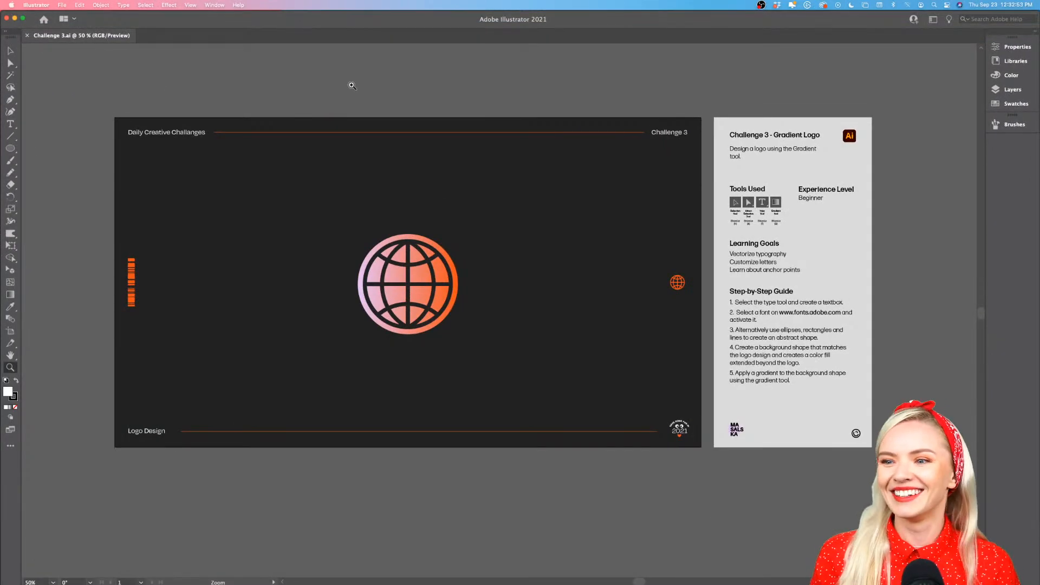
{"action": "scroll", "coordinate": [364, 84], "scroll_direction": "right", "scroll_amount": 1}
{"action": "scroll", "coordinate": [364, 84], "scroll_direction": "up", "scroll_amount": 1}
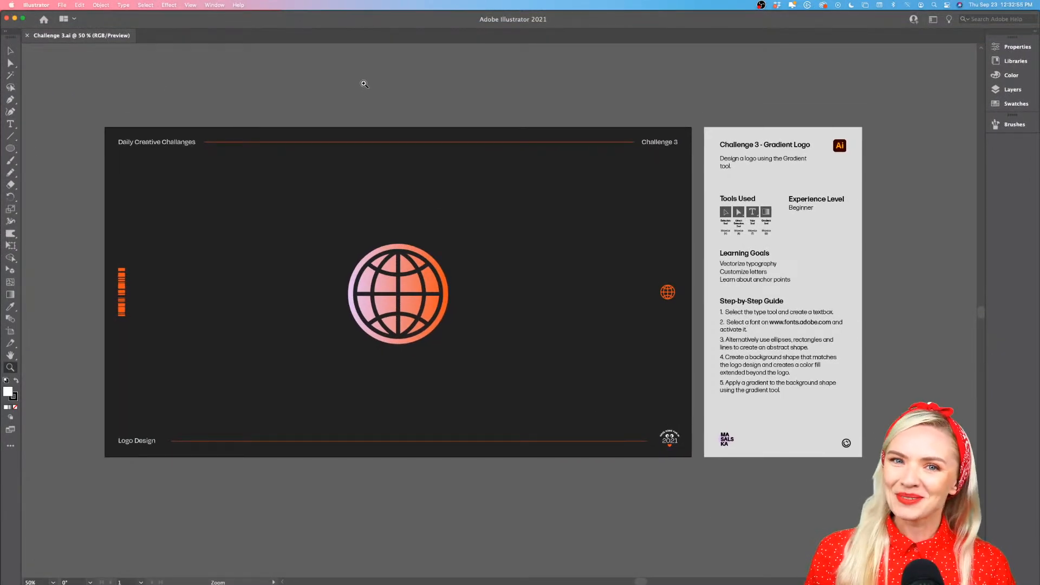
{"action": "left_click", "coordinate": [386, 135]}
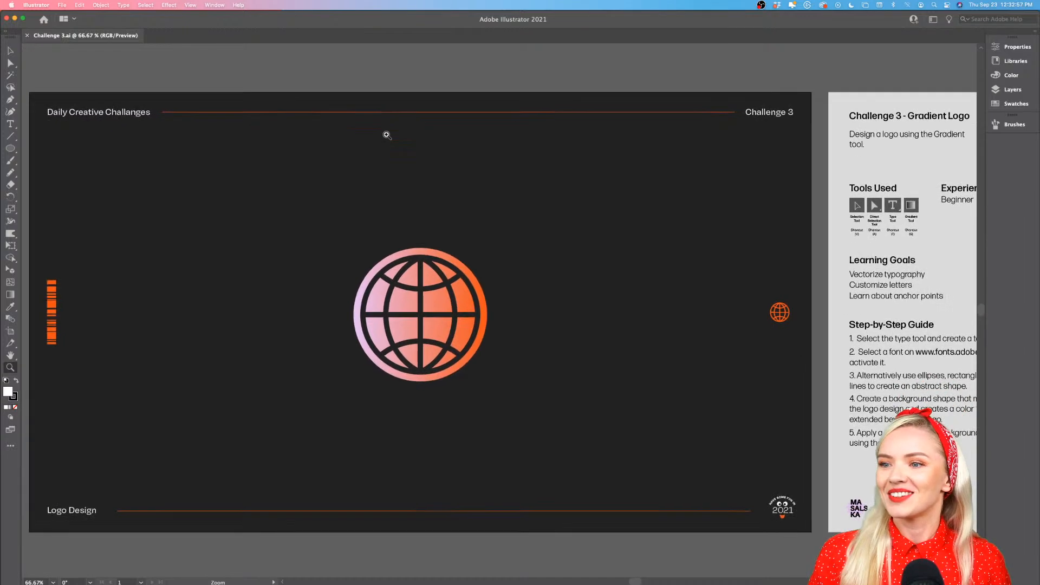
{"action": "scroll", "coordinate": [387, 135], "scroll_direction": "left", "scroll_amount": 2}
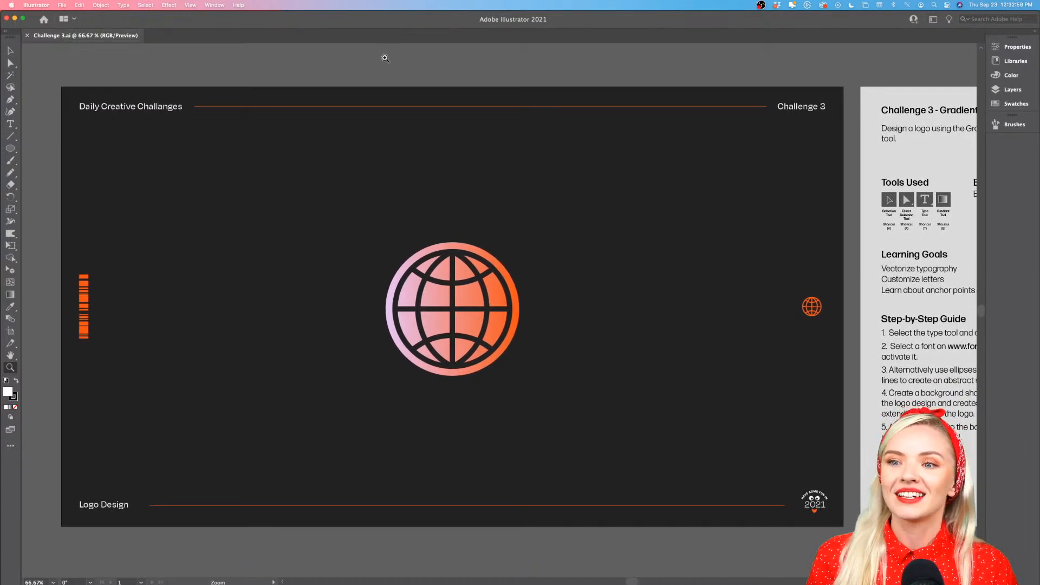
Read the Challenge 3 - Gradient Logo brief, covering its tools used, learning goals and step-by-step guide
{"action": "scroll", "coordinate": [385, 58], "scroll_direction": "right", "scroll_amount": 1}
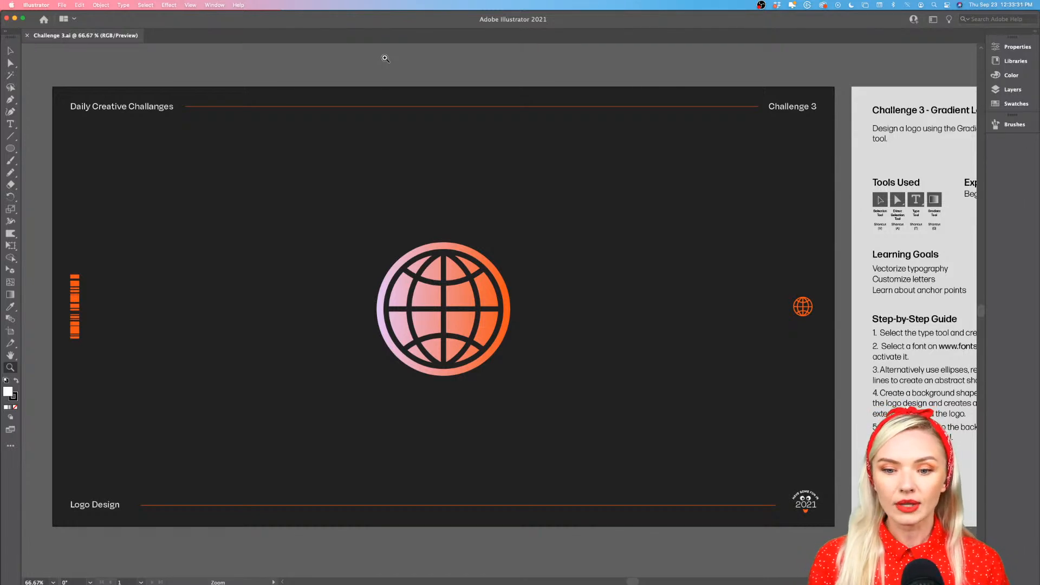
{"action": "scroll", "coordinate": [441, 204], "scroll_direction": "right", "scroll_amount": 10}
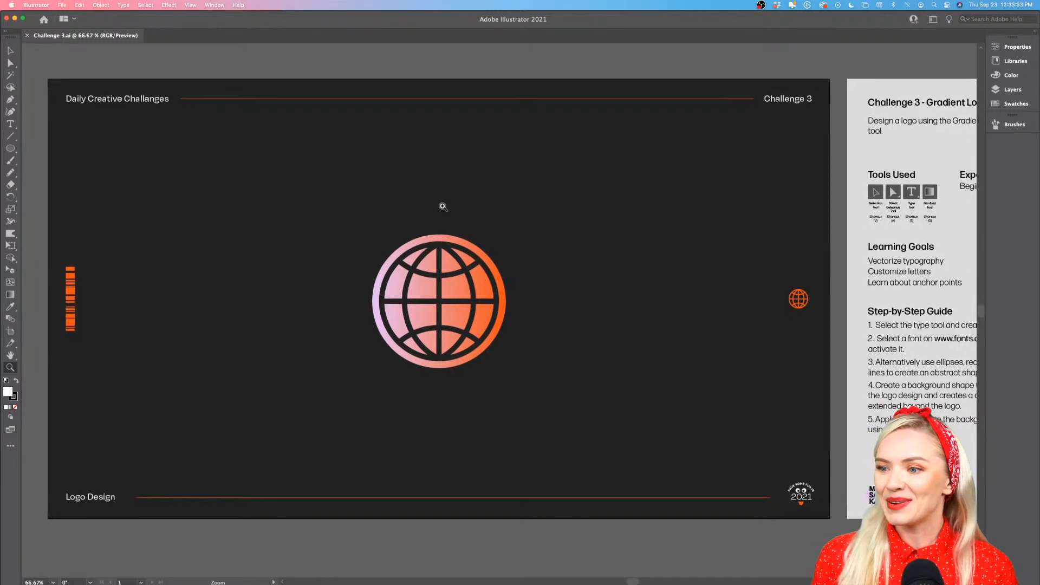
{"action": "scroll", "coordinate": [444, 206], "scroll_direction": "right", "scroll_amount": 4}
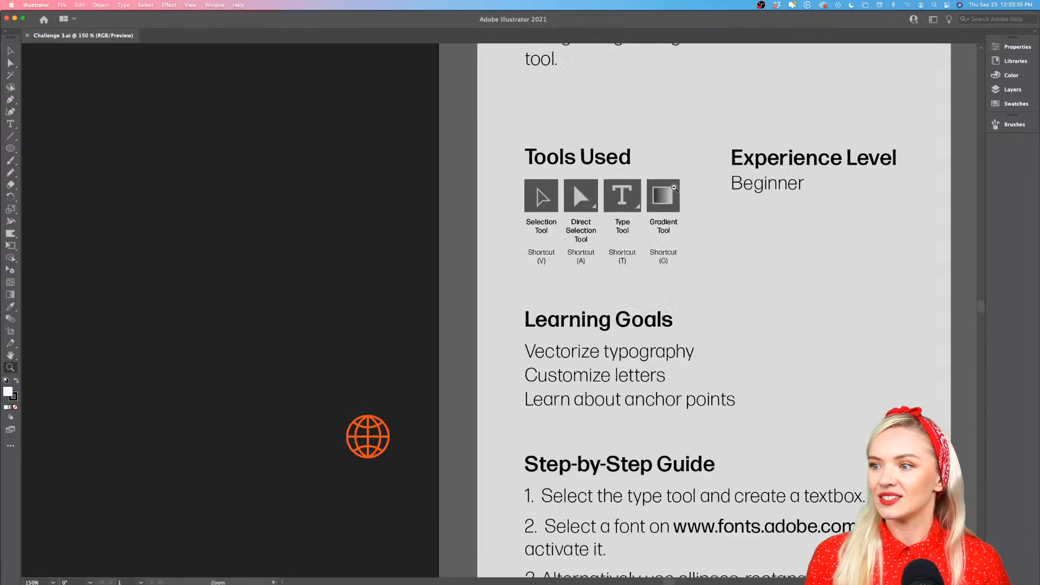
{"action": "left_click", "coordinate": [676, 189]}
{"action": "scroll", "coordinate": [661, 198], "scroll_direction": "up", "scroll_amount": 3}
{"action": "scroll", "coordinate": [661, 198], "scroll_direction": "right", "scroll_amount": 3}
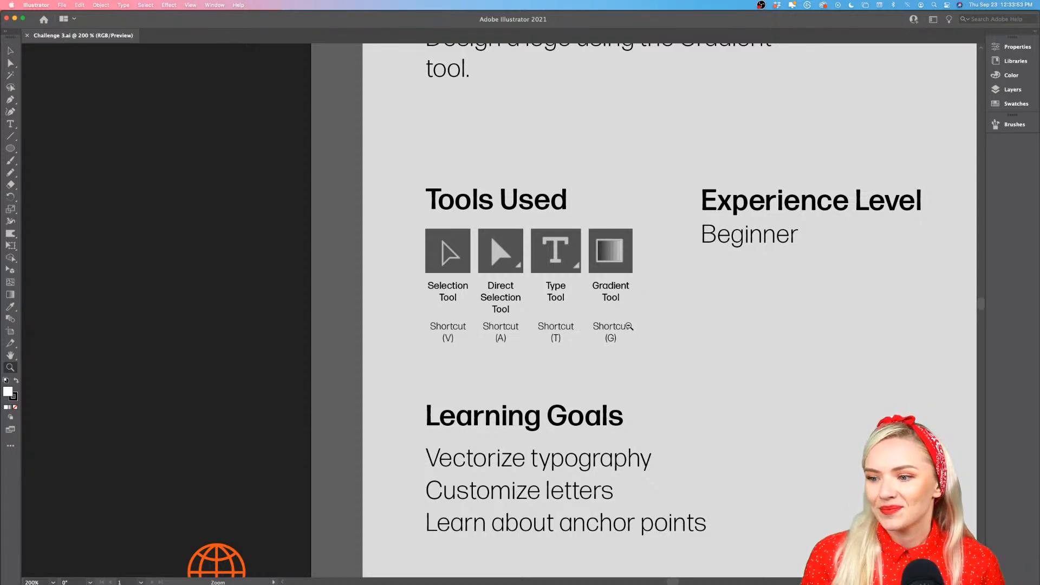
{"action": "left_click", "coordinate": [629, 326], "text": "alt"}
{"action": "scroll", "coordinate": [533, 375], "scroll_direction": "down", "scroll_amount": 5}
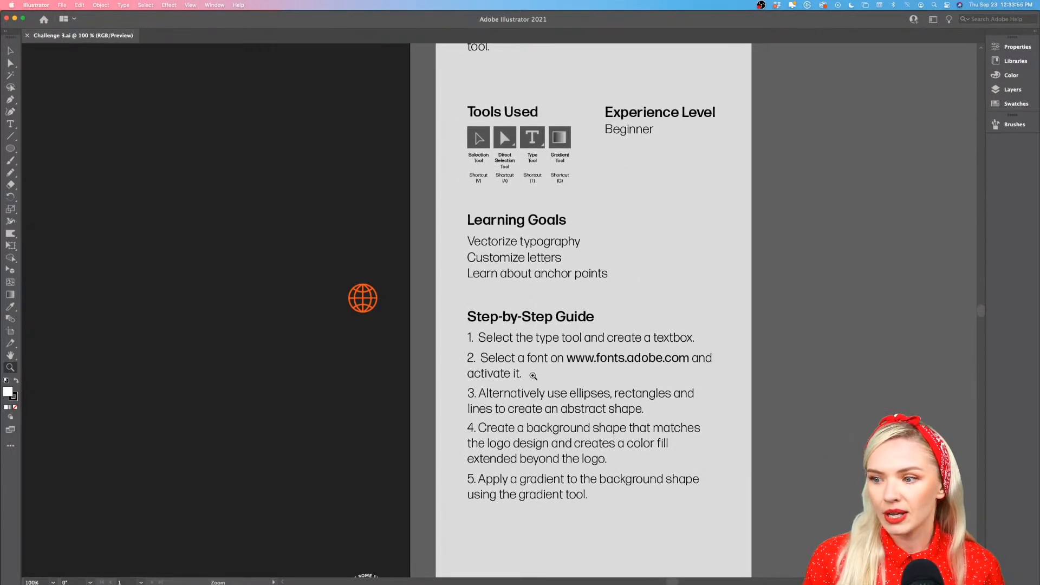
{"action": "scroll", "coordinate": [548, 431], "scroll_direction": "down", "scroll_amount": 3}
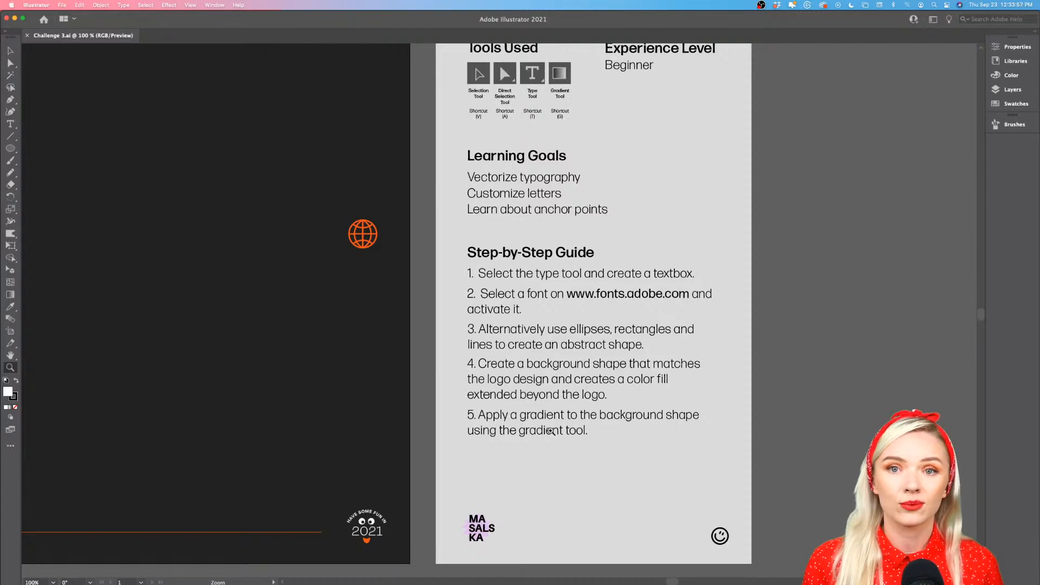
Move the gradient-filled circle from behind the central globe to the empty area beside it
{"action": "scroll", "coordinate": [520, 446], "scroll_direction": "up", "scroll_amount": 7}
{"action": "scroll", "coordinate": [521, 445], "scroll_direction": "left", "scroll_amount": 8}
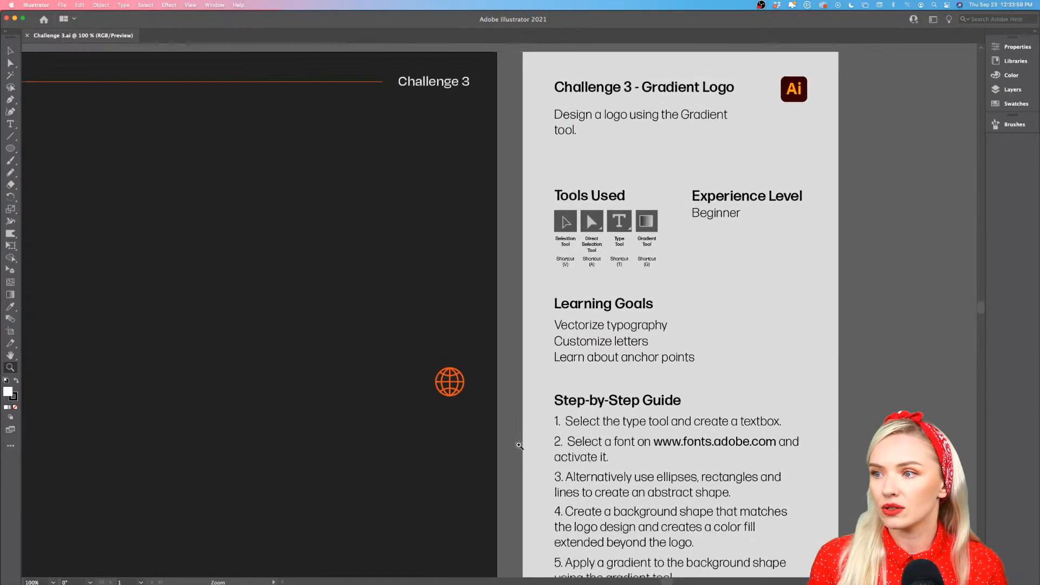
{"action": "scroll", "coordinate": [519, 445], "scroll_direction": "left", "scroll_amount": 10}
{"action": "left_click", "coordinate": [519, 446], "text": "alt"}
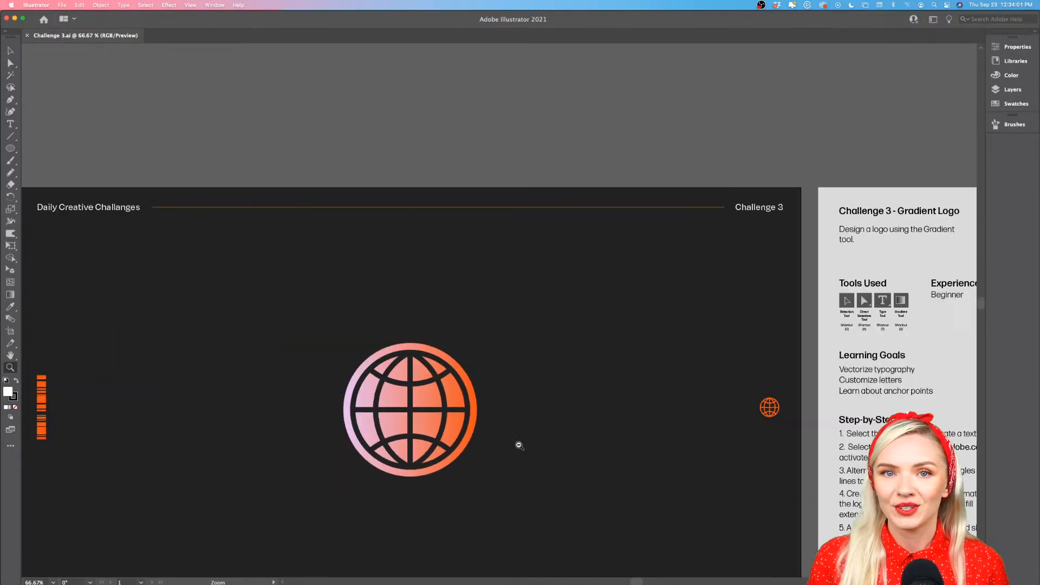
{"action": "scroll", "coordinate": [519, 446], "scroll_direction": "down", "scroll_amount": 4}
{"action": "scroll", "coordinate": [519, 445], "scroll_direction": "left", "scroll_amount": 2}
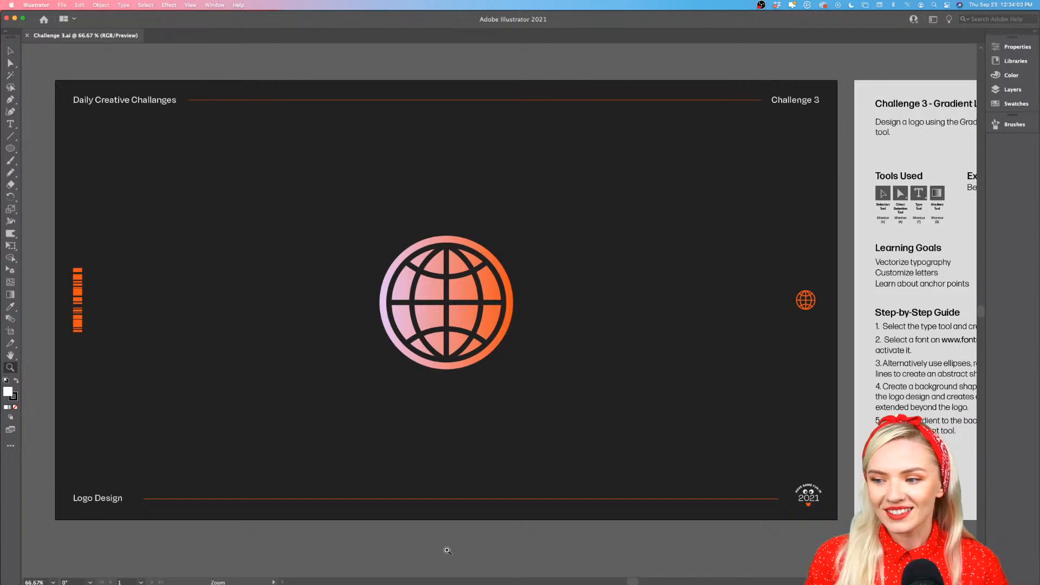
{"action": "key", "text": "v"}
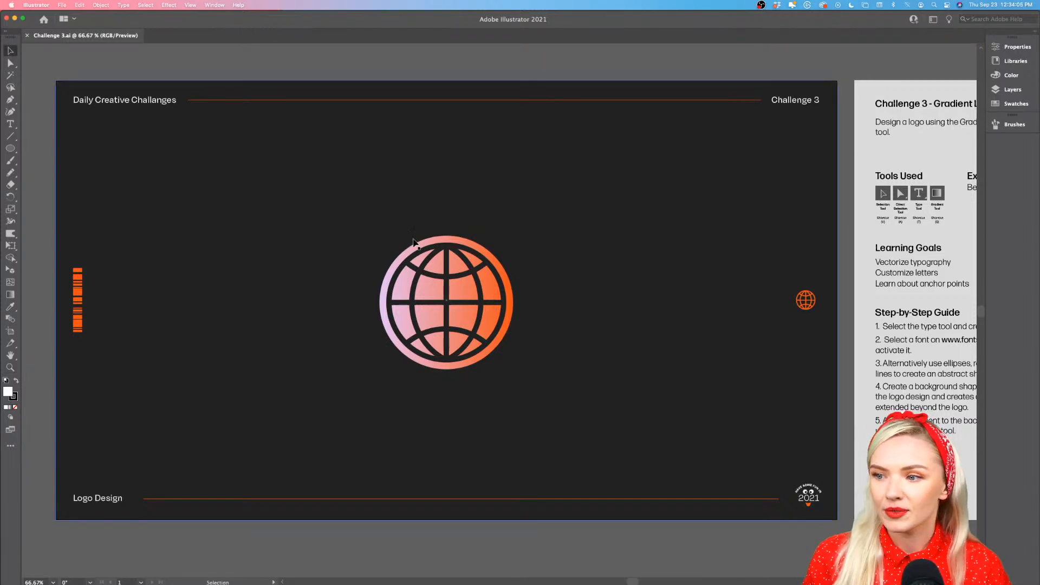
{"action": "left_click", "coordinate": [451, 239]}
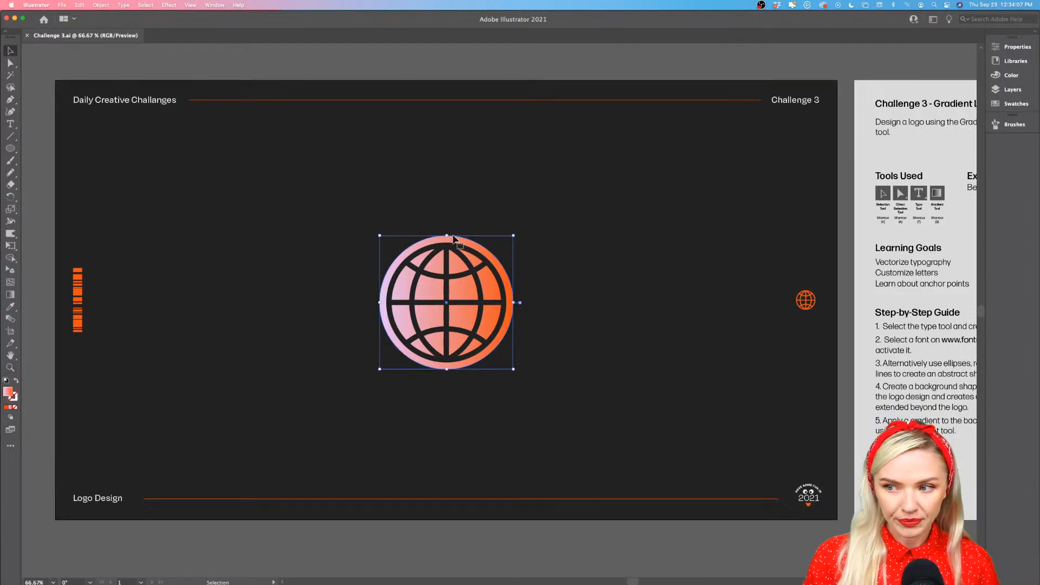
{"action": "left_click_drag", "start_coordinate": [453, 238], "coordinate": [609, 228]}
{"action": "scroll", "coordinate": [655, 298], "scroll_direction": "up", "scroll_amount": 4}
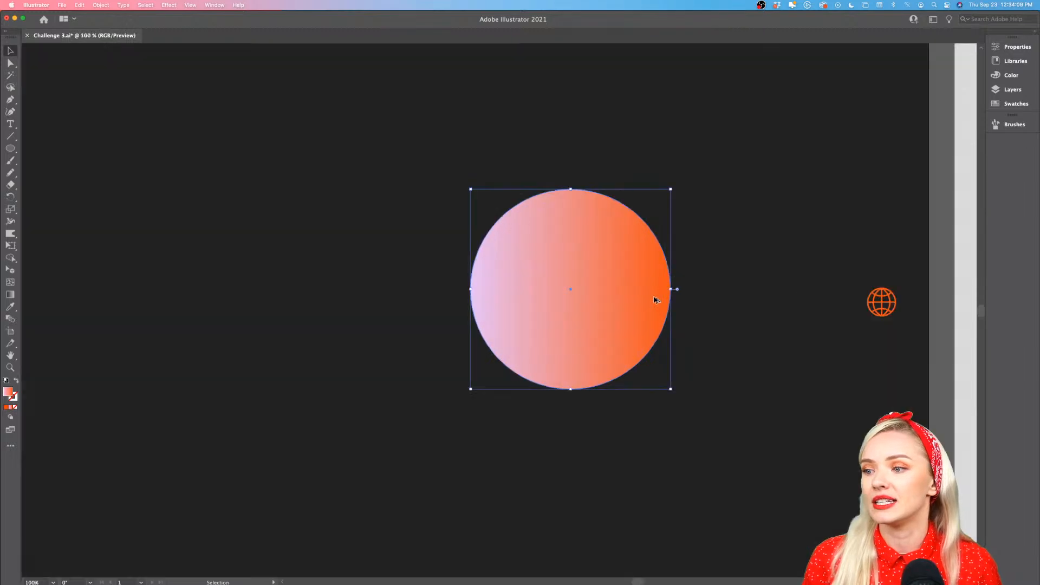
{"action": "scroll", "coordinate": [655, 300], "scroll_direction": "down", "scroll_amount": 3}
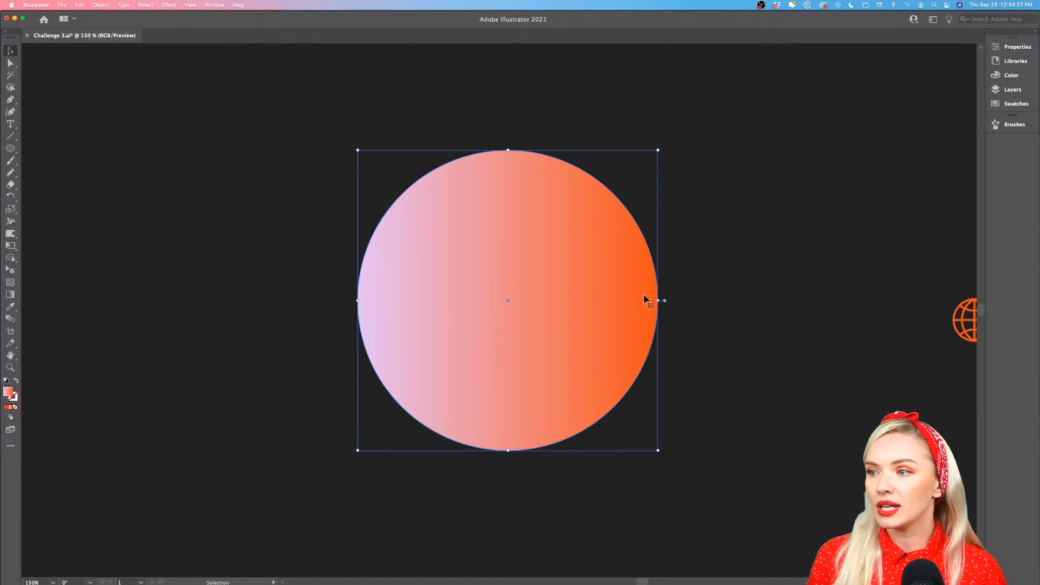
Start editing the circle's linear gradient and shift its orange color stop slightly inward from the end
{"action": "left_click", "coordinate": [1011, 49]}
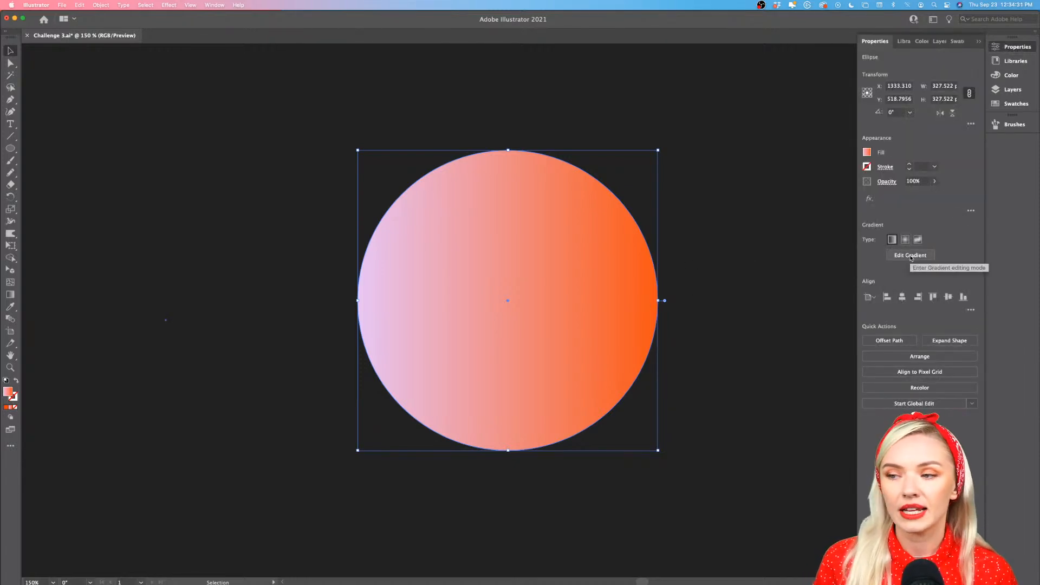
{"action": "left_click", "coordinate": [911, 256]}
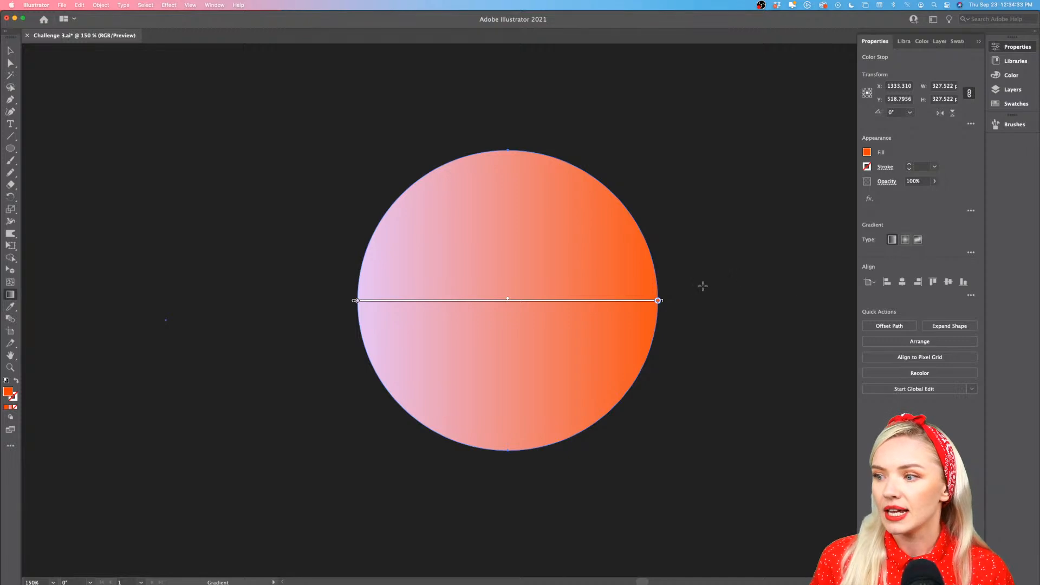
{"action": "mouse_move", "coordinate": [657, 303]}
{"action": "left_mouse_down"}
{"action": "mouse_move", "coordinate": [499, 303]}
{"action": "mouse_move", "coordinate": [652, 301]}
{"action": "left_mouse_up"}
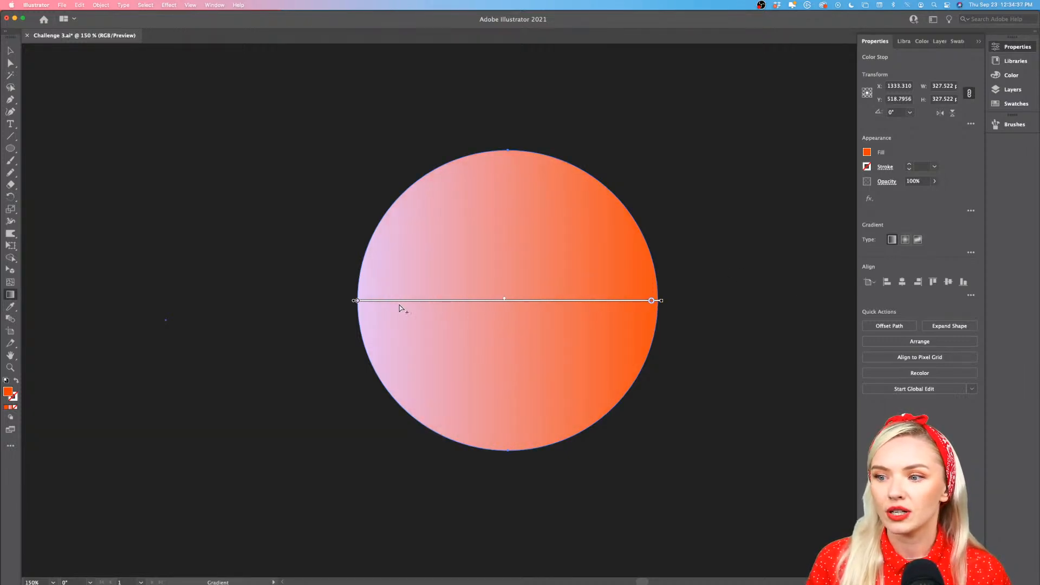
Shift the gradient's lilac color stop slightly inward from its end and nudge the orange stop marginally inward
{"action": "left_click", "coordinate": [357, 301]}
{"action": "mouse_move", "coordinate": [357, 301]}
{"action": "left_mouse_down"}
{"action": "mouse_move", "coordinate": [567, 302]}
{"action": "mouse_move", "coordinate": [365, 301]}
{"action": "left_mouse_up"}
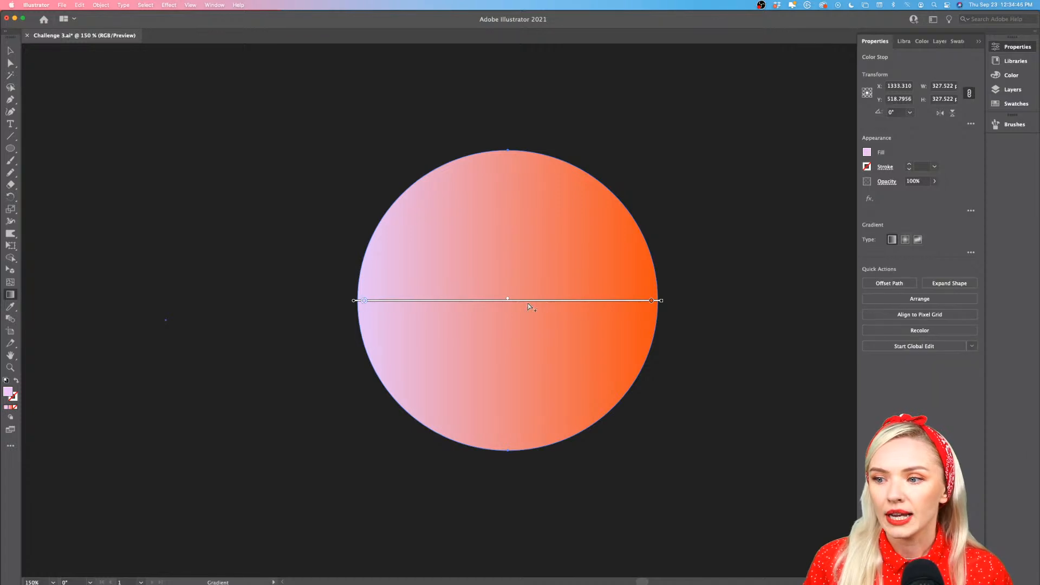
{"action": "mouse_move", "coordinate": [651, 300]}
{"action": "left_mouse_down"}
{"action": "mouse_move", "coordinate": [488, 307]}
{"action": "mouse_move", "coordinate": [650, 305]}
{"action": "left_mouse_up"}
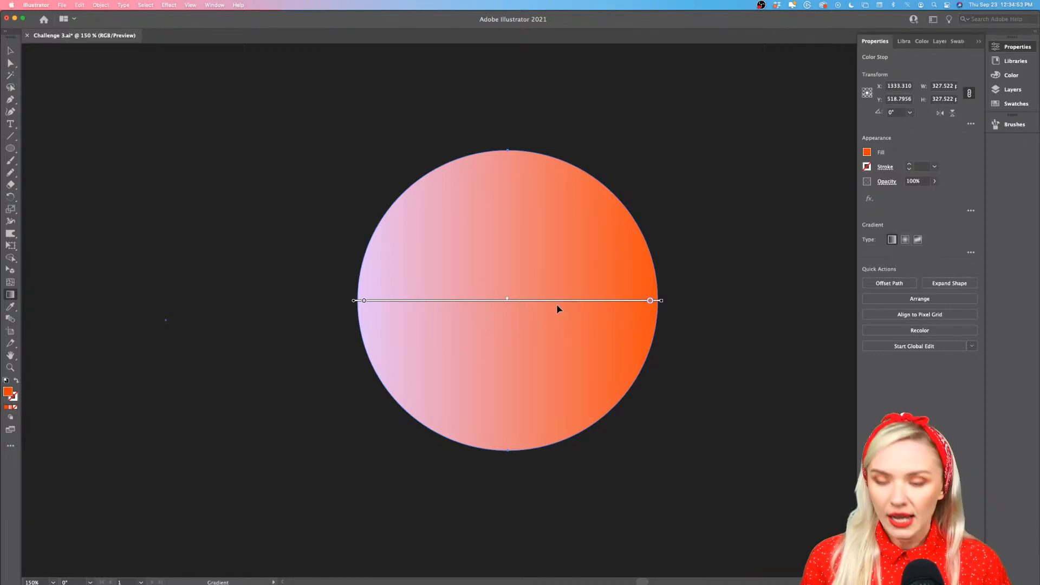
Move the midpoint between the two color stops toward the lilac end so orange covers more of the circle
{"action": "scroll", "coordinate": [554, 304], "scroll_direction": "up", "scroll_amount": 2}
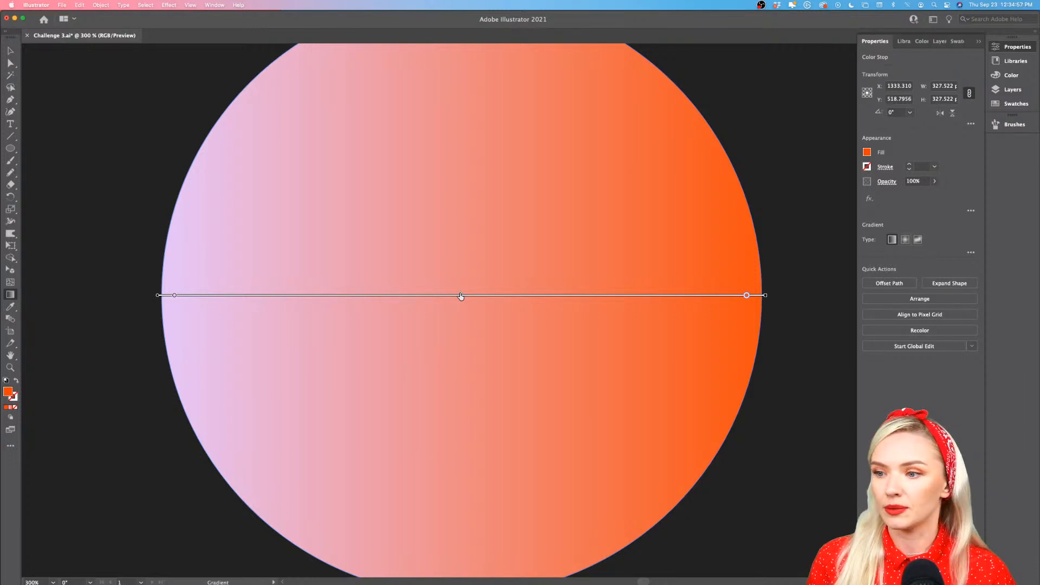
{"action": "left_click_drag", "start_coordinate": [461, 297], "coordinate": [492, 297]}
{"action": "left_click_drag", "start_coordinate": [545, 298], "coordinate": [351, 288]}
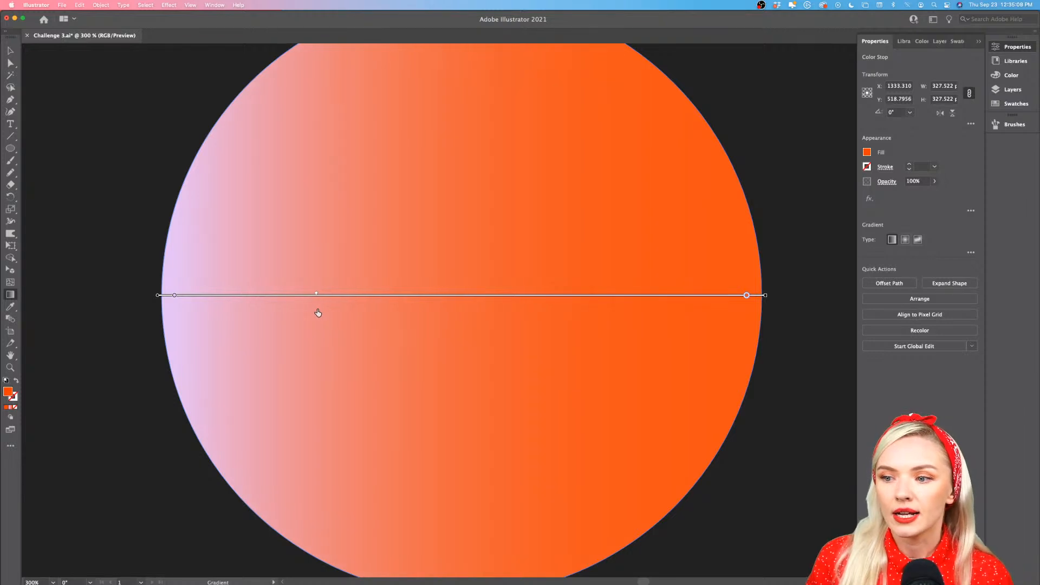
{"action": "left_click_drag", "start_coordinate": [349, 293], "coordinate": [372, 288]}
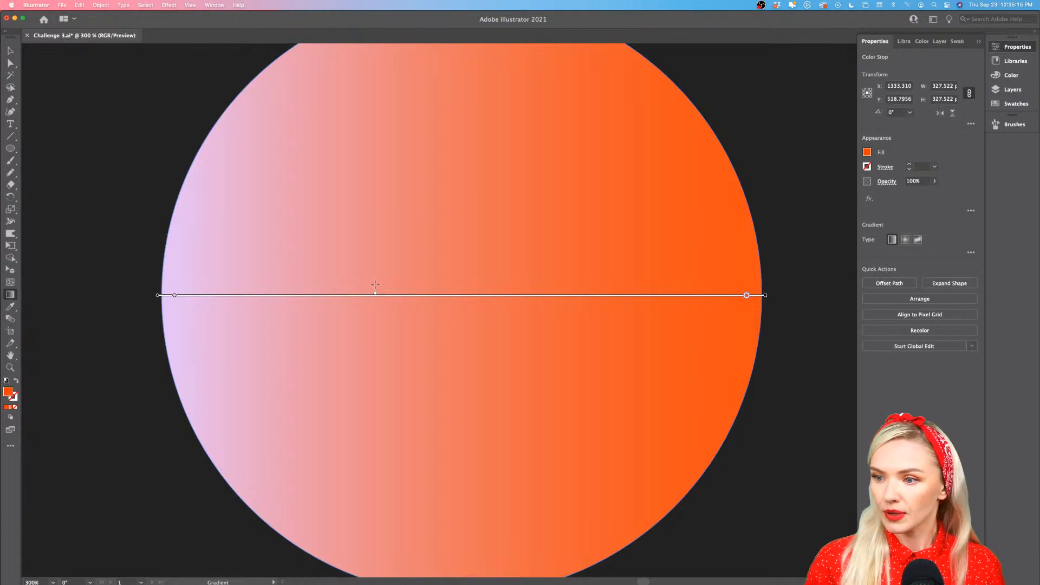
{"action": "scroll", "coordinate": [402, 298], "scroll_direction": "down", "scroll_amount": 2}
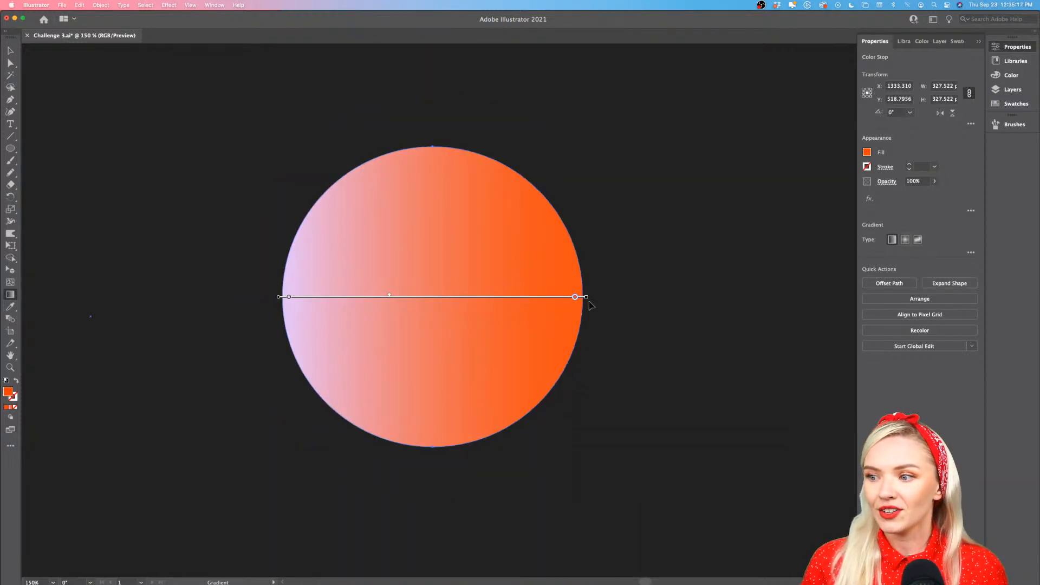
Redraw the linear gradient in several directions, ending with a diagonal from the circle's upper-left edge to its lower-right edge
{"action": "mouse_move", "coordinate": [589, 299]}
{"action": "left_mouse_down"}
{"action": "mouse_move", "coordinate": [587, 262]}
{"action": "mouse_move", "coordinate": [515, 116]}
{"action": "mouse_move", "coordinate": [317, 50]}
{"action": "left_mouse_up"}
{"action": "left_click_drag", "start_coordinate": [419, 168], "coordinate": [420, 426]}
{"action": "left_click_drag", "start_coordinate": [512, 188], "coordinate": [348, 376]}
{"action": "left_click_drag", "start_coordinate": [335, 198], "coordinate": [509, 421]}
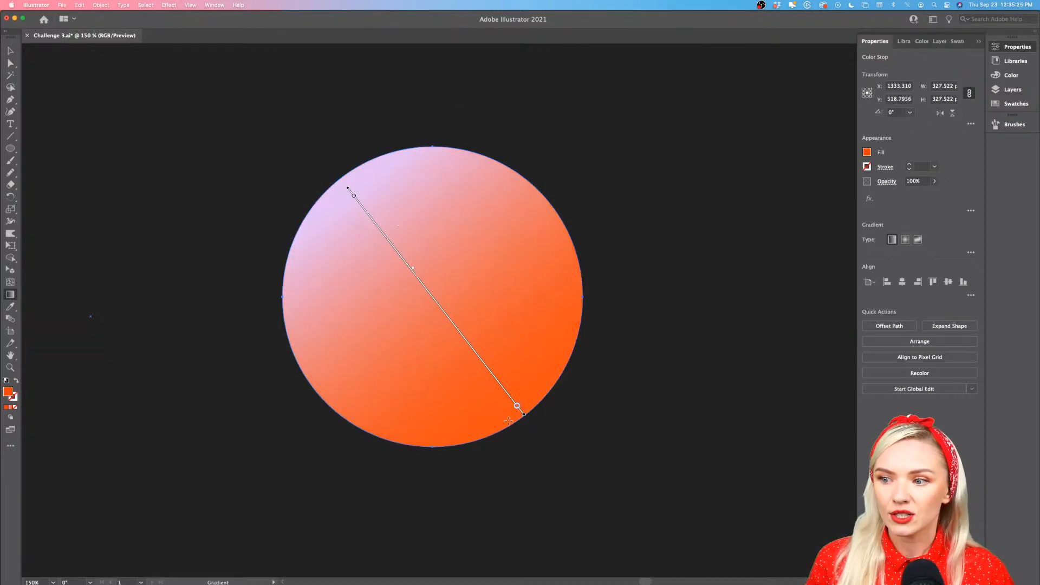
{"action": "left_click_drag", "start_coordinate": [442, 155], "coordinate": [422, 446]}
{"action": "left_click_drag", "start_coordinate": [319, 206], "coordinate": [550, 391]}
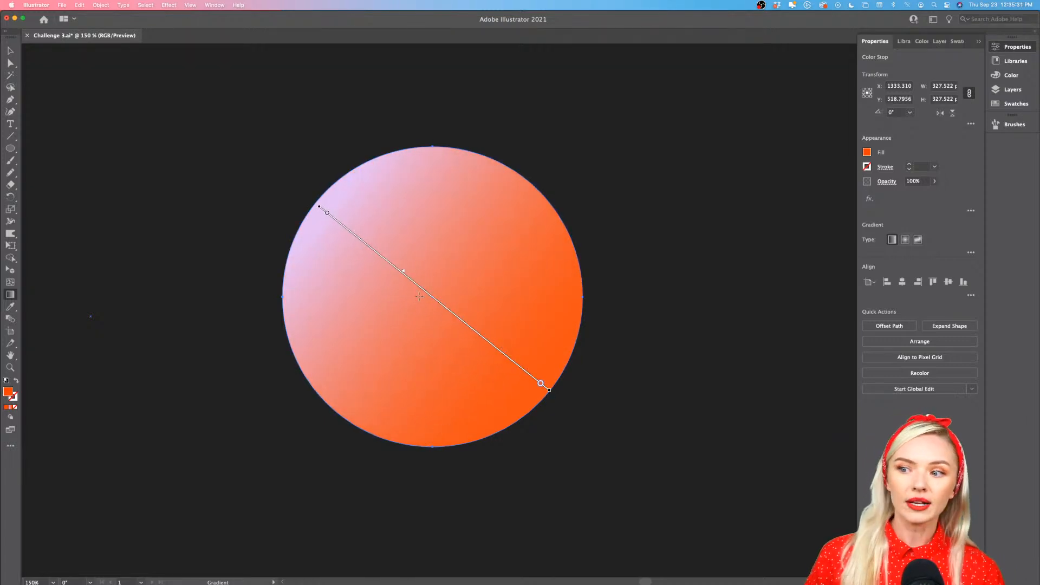
Add a color stop near the middle of the gradient, try yellow and beige swatches, and color it blue
{"action": "scroll", "coordinate": [453, 315], "scroll_direction": "up", "scroll_amount": 1}
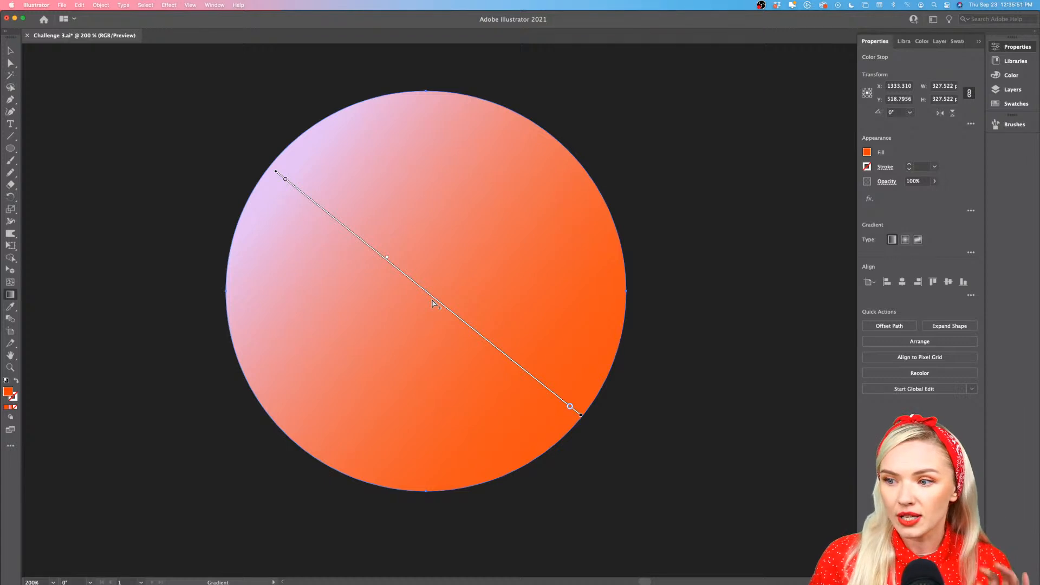
{"action": "left_click", "coordinate": [433, 301]}
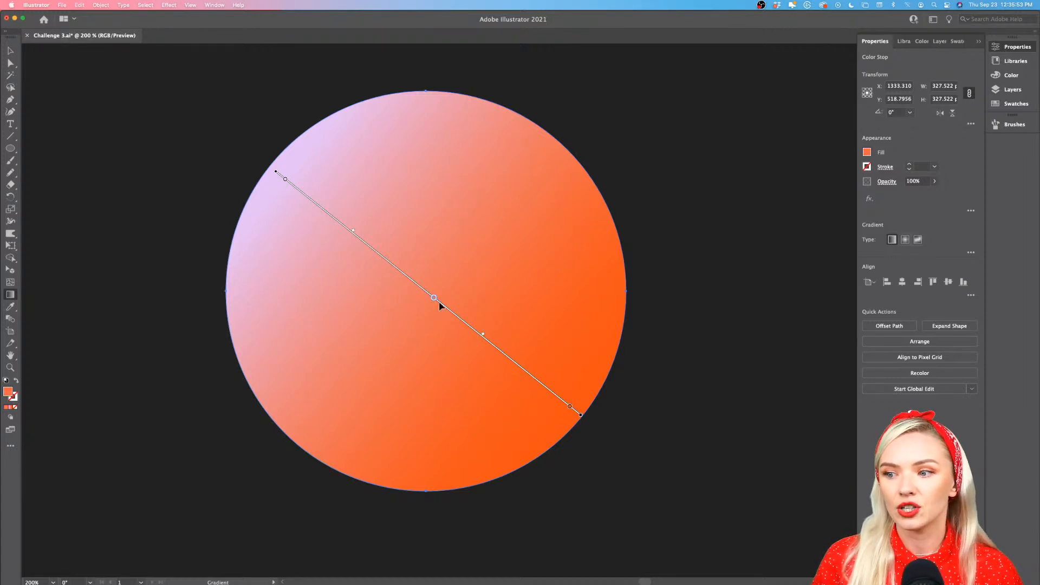
{"action": "double_click", "coordinate": [433, 299]}
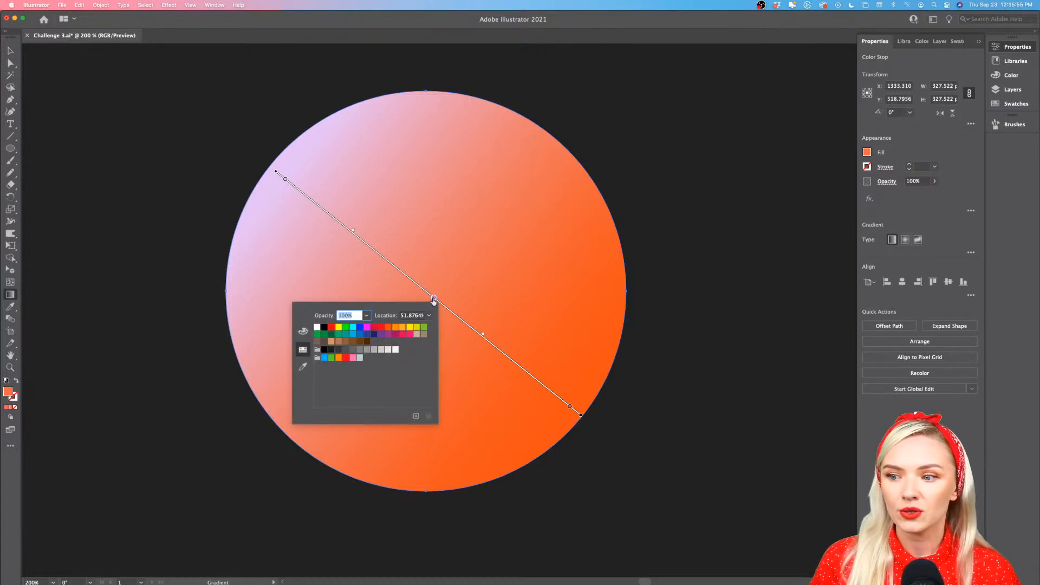
{"action": "left_click", "coordinate": [339, 327]}
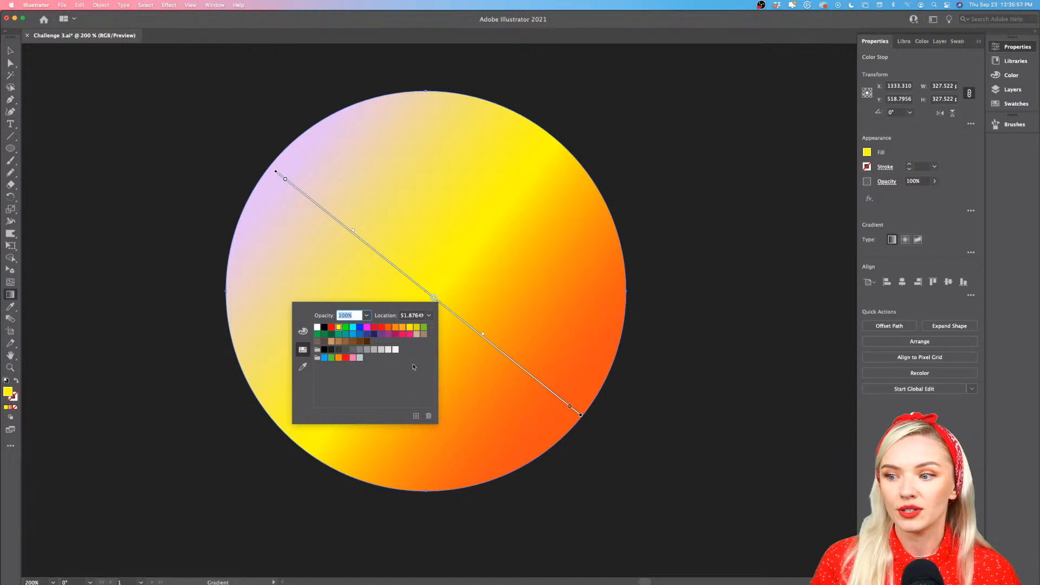
{"action": "left_click", "coordinate": [418, 334]}
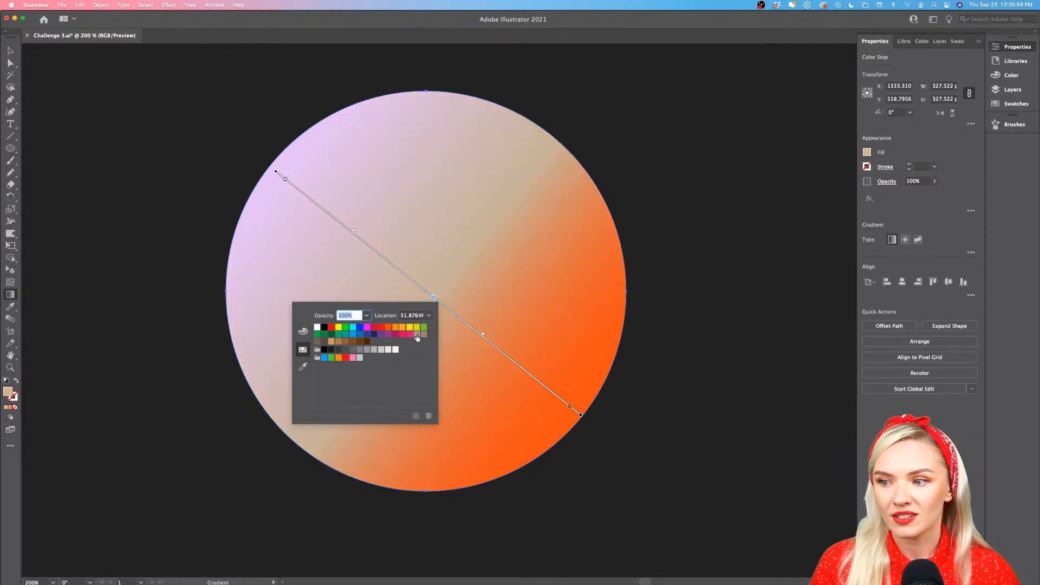
{"action": "left_click", "coordinate": [325, 359]}
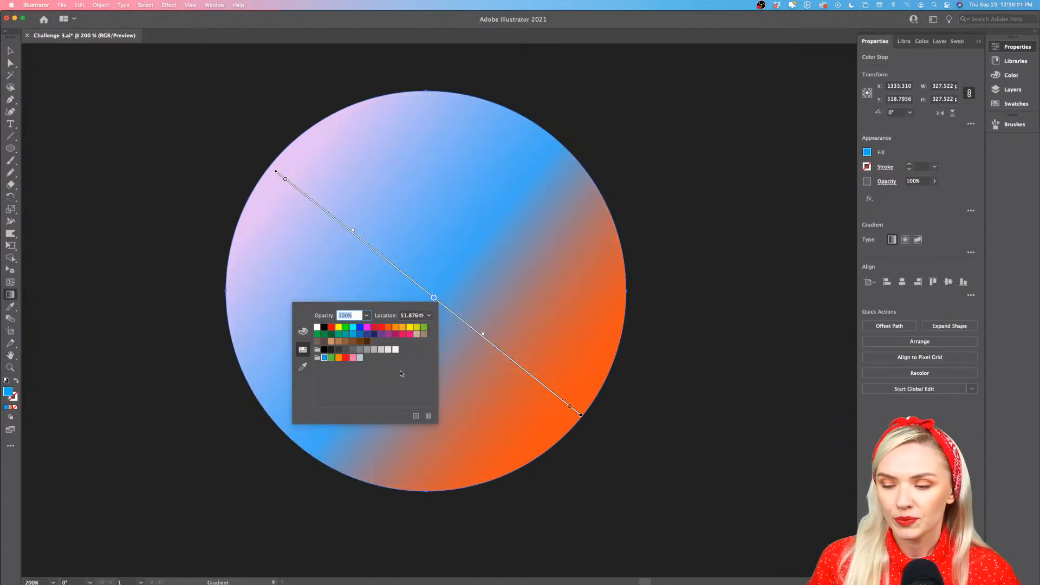
Recolor the orange end stop, trying the pink and red swatches before applying light gray
{"action": "left_click", "coordinate": [569, 408]}
{"action": "double_click", "coordinate": [570, 409]}
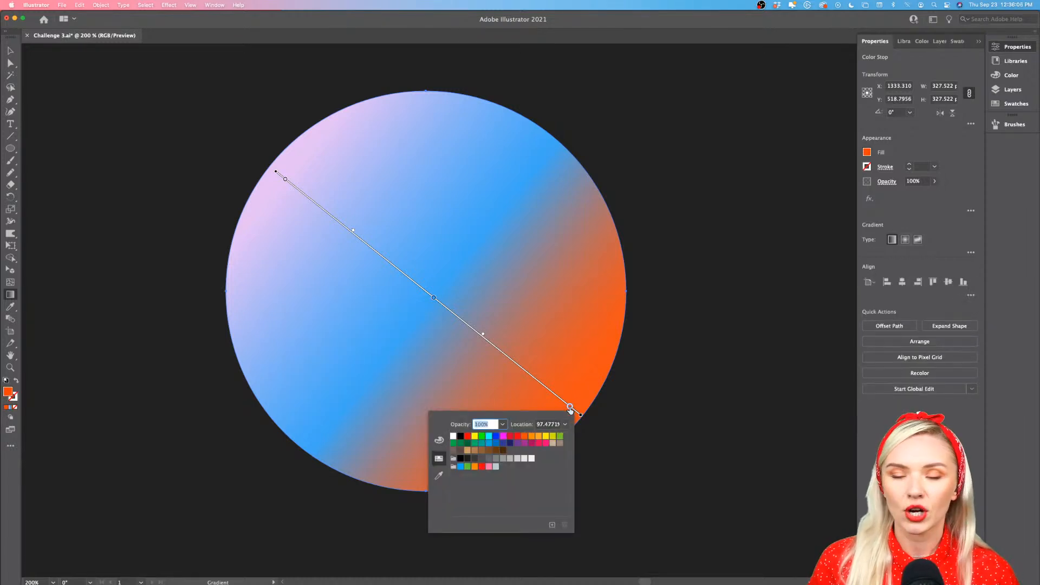
{"action": "left_click", "coordinate": [489, 467]}
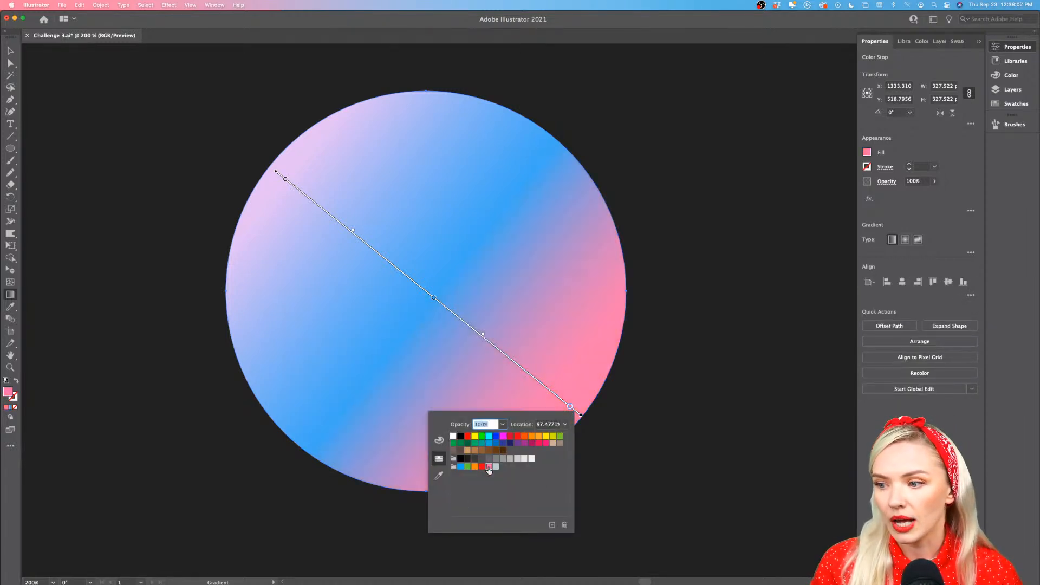
{"action": "left_click", "coordinate": [482, 467]}
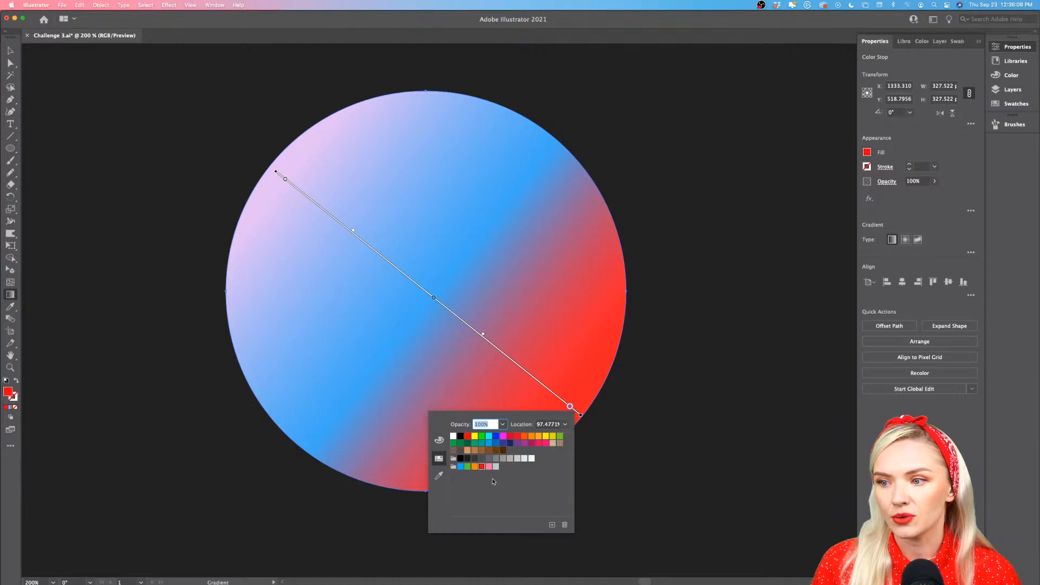
{"action": "left_click", "coordinate": [496, 468]}
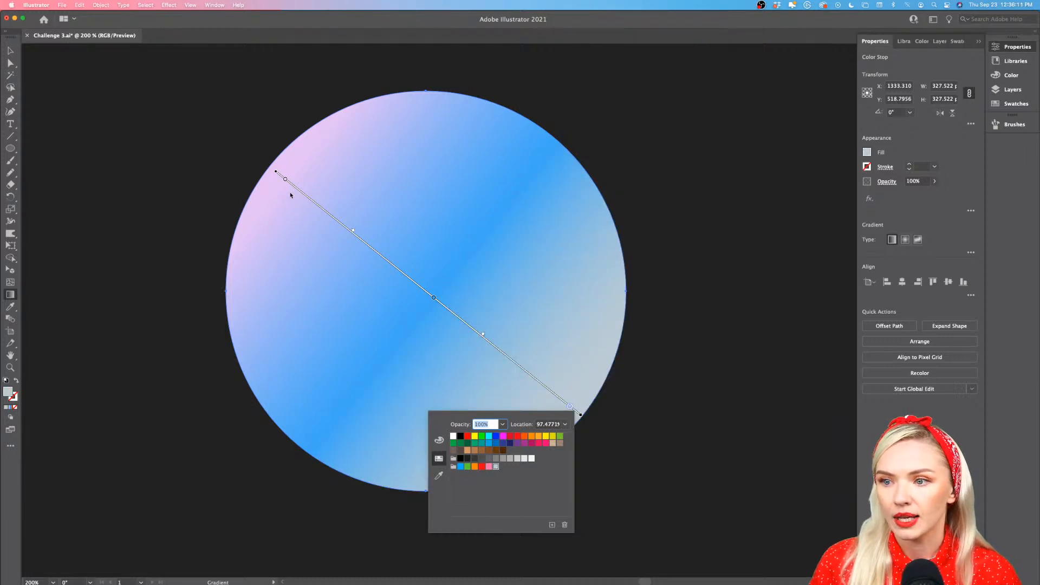
Finish editing the color stops and switch the circle's gradient type to radial
{"action": "double_click", "coordinate": [285, 180]}
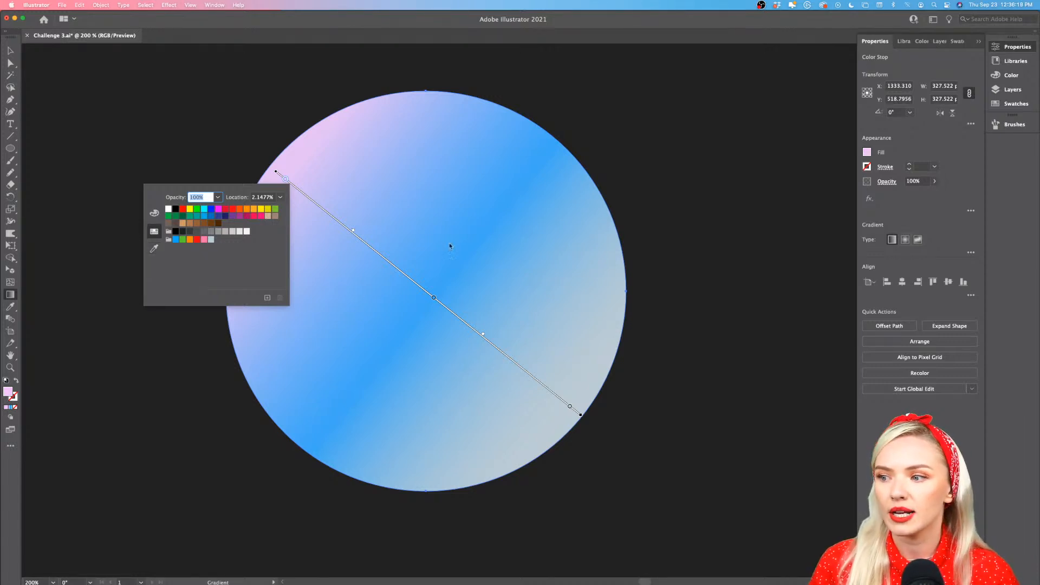
{"action": "left_click", "coordinate": [193, 352]}
{"action": "key", "text": "z"}
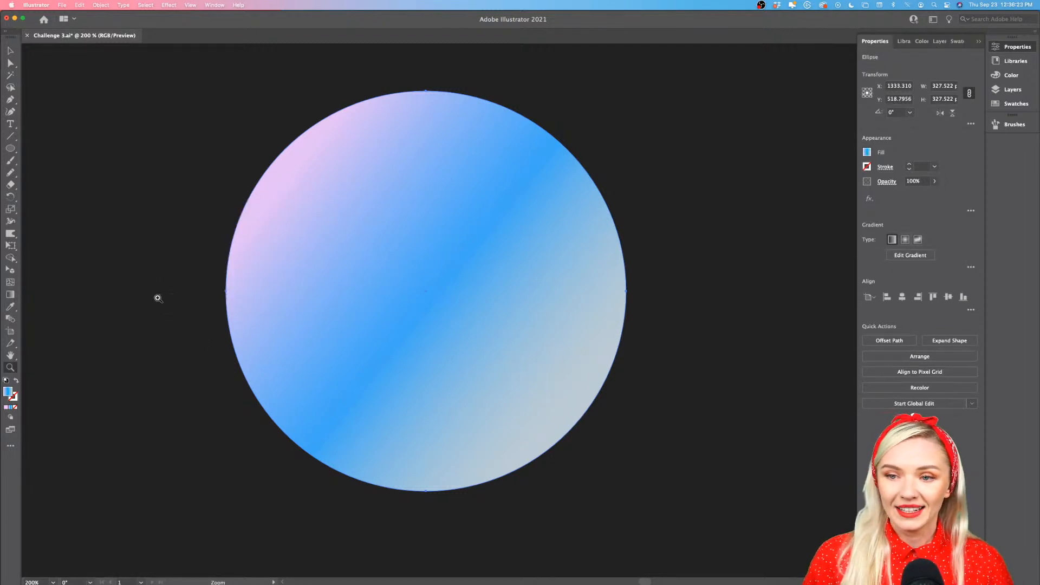
{"action": "key", "text": "v"}
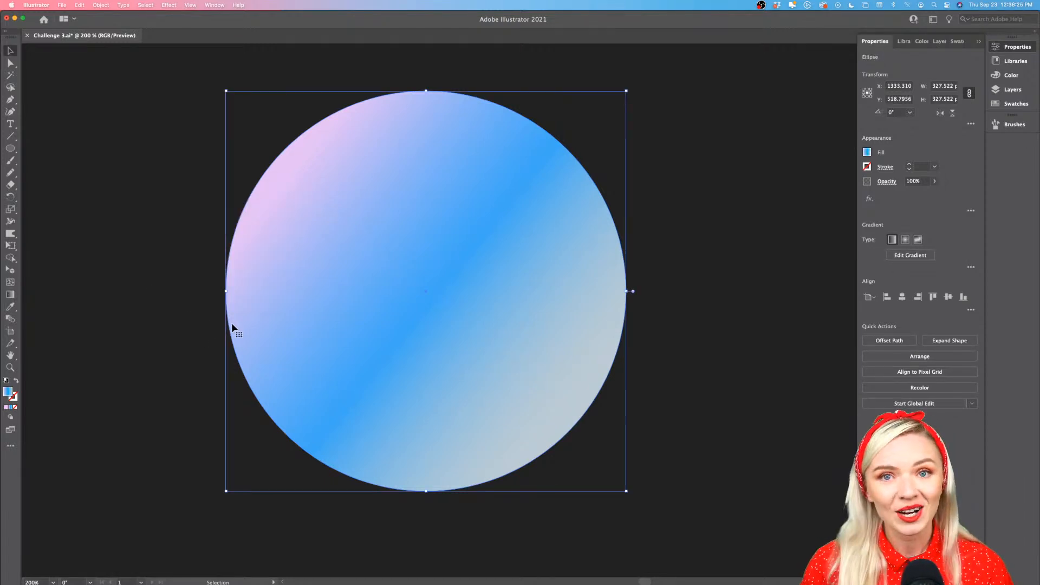
{"action": "scroll", "coordinate": [232, 325], "scroll_direction": "left", "scroll_amount": 2}
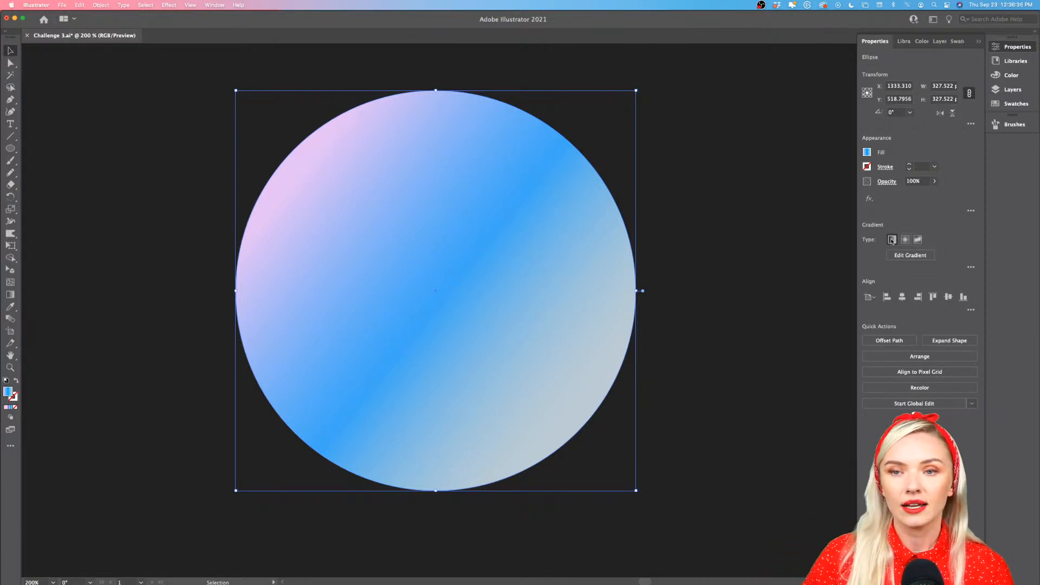
{"action": "left_click", "coordinate": [906, 241]}
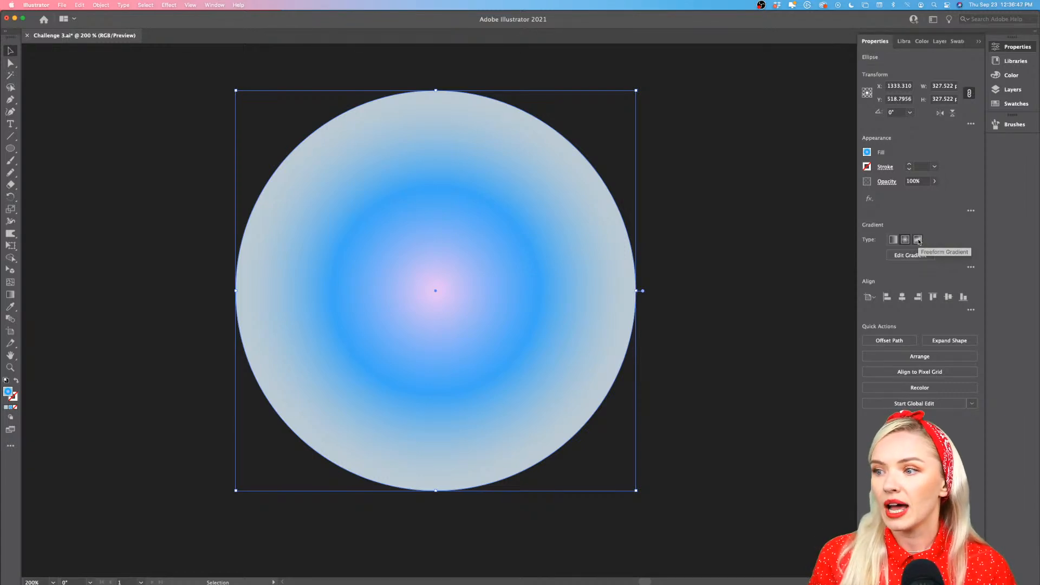
Switch the circle to a freeform gradient and reposition its black, white, pale and orange color points
{"action": "left_click", "coordinate": [919, 239]}
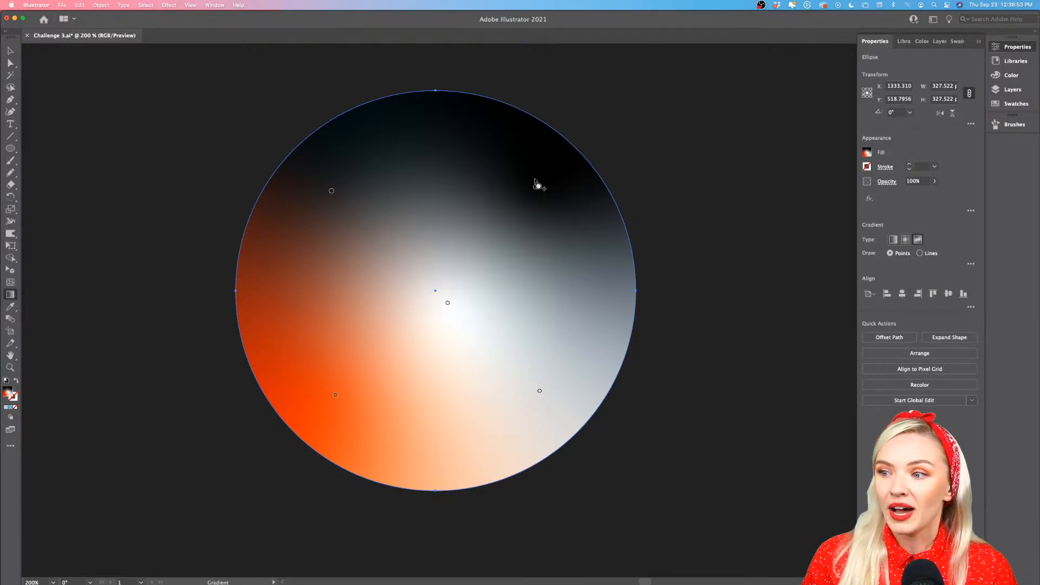
{"action": "left_click_drag", "start_coordinate": [535, 186], "coordinate": [459, 138]}
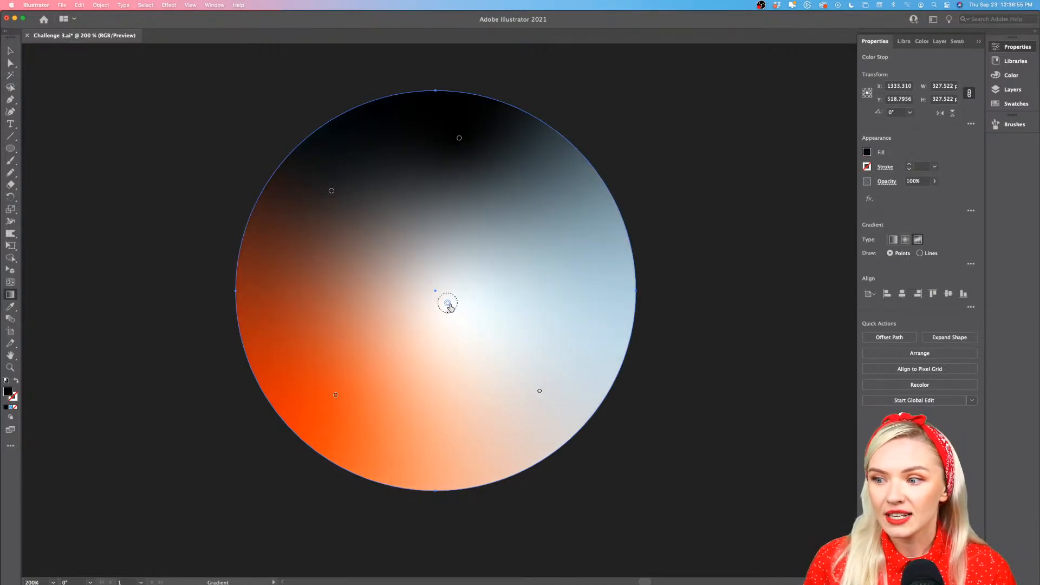
{"action": "left_click_drag", "start_coordinate": [448, 303], "coordinate": [538, 273]}
{"action": "left_click", "coordinate": [389, 282]}
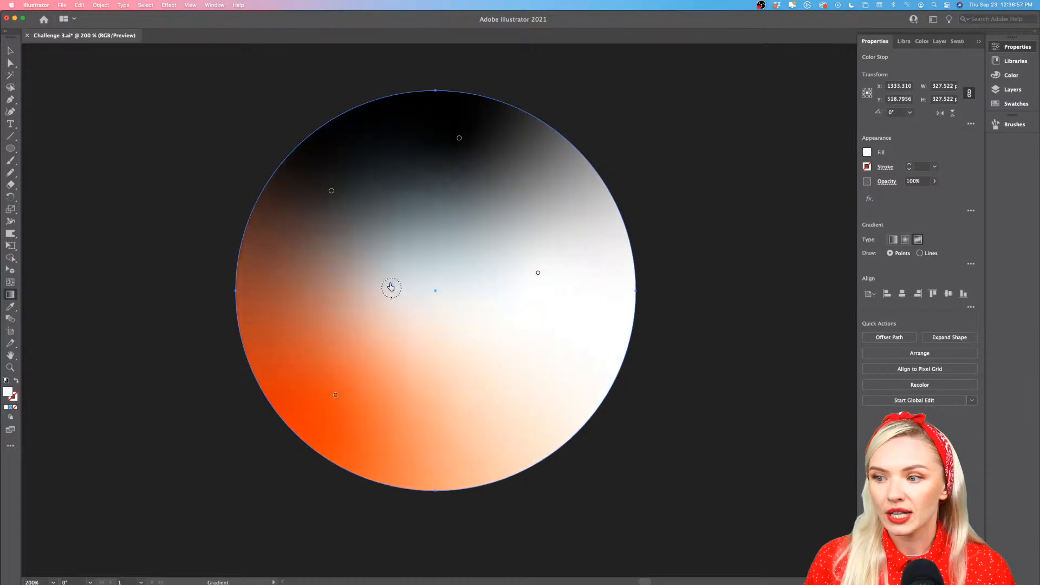
{"action": "left_click_drag", "start_coordinate": [335, 395], "coordinate": [455, 236]}
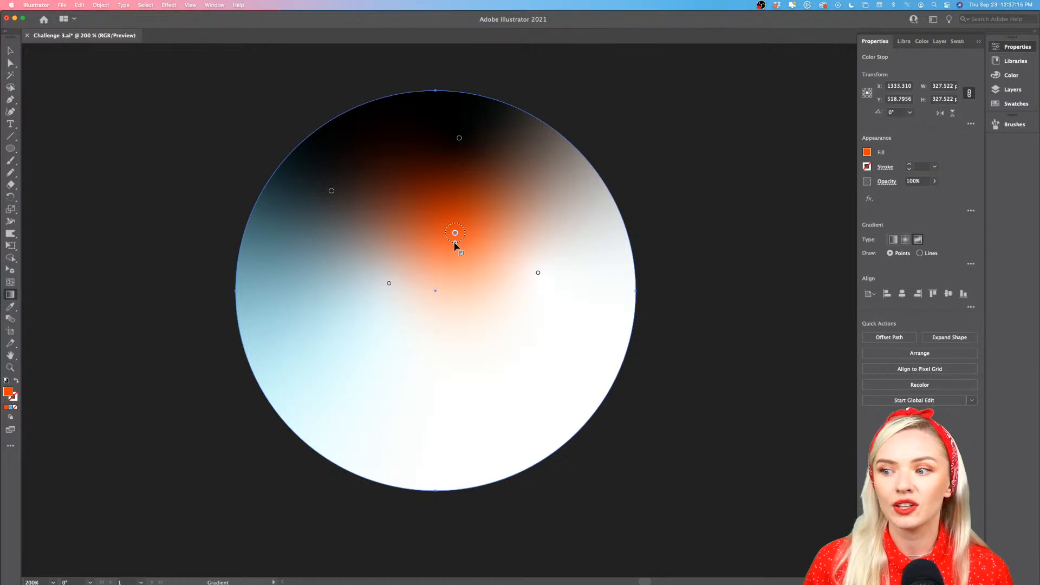
Widen the orange point's spread, then shift it higher and move the upper black point near the circle's lower edge
{"action": "left_click_drag", "start_coordinate": [454, 242], "coordinate": [454, 289]}
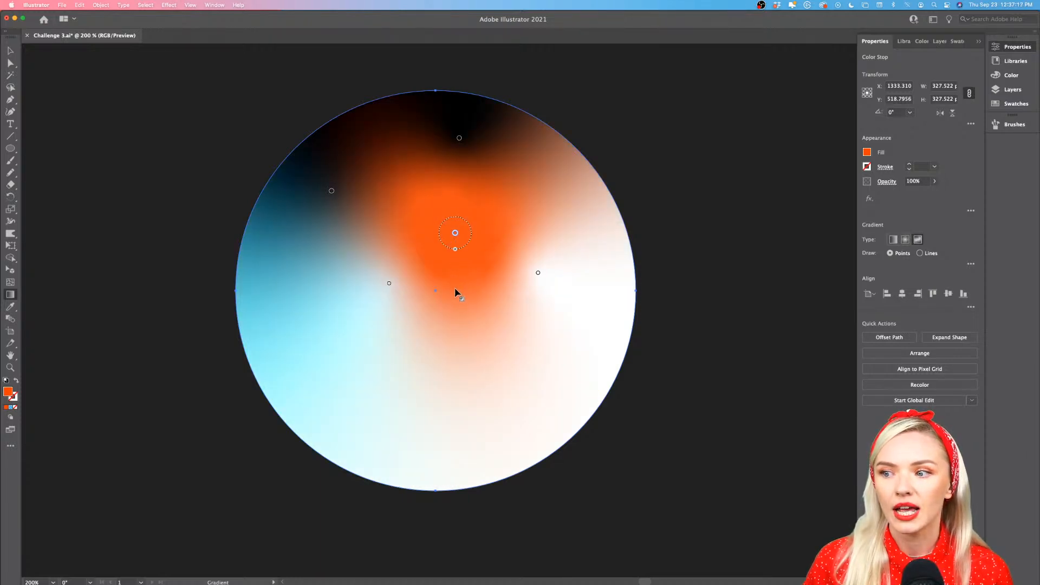
{"action": "left_click_drag", "start_coordinate": [457, 235], "coordinate": [464, 200]}
{"action": "left_click_drag", "start_coordinate": [460, 138], "coordinate": [445, 447]}
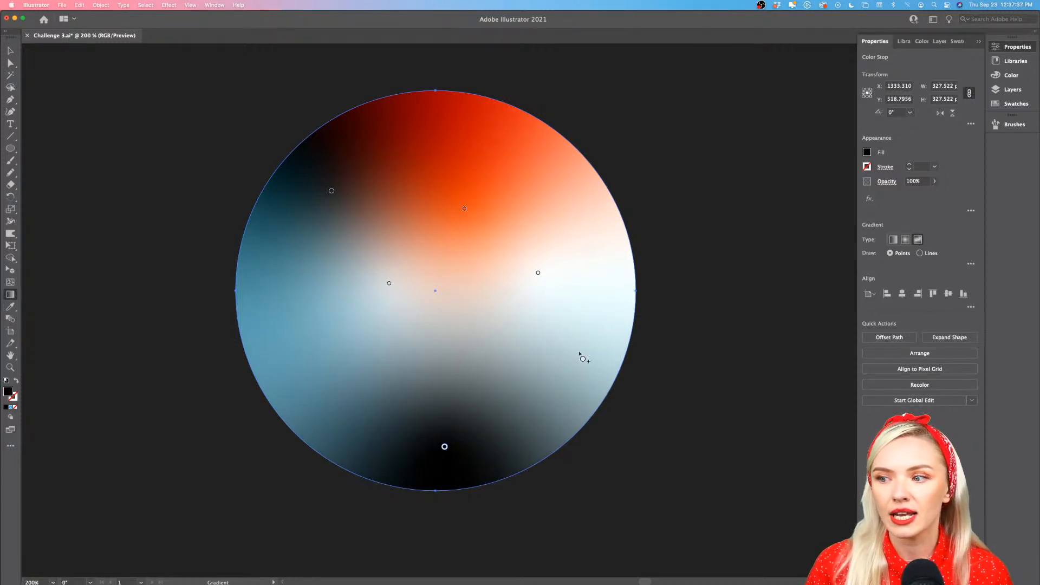
Add a pink color point in the circle's lower-right area and remove it by pulling it outside the shape
{"action": "left_click", "coordinate": [515, 342]}
{"action": "double_click", "coordinate": [514, 340]}
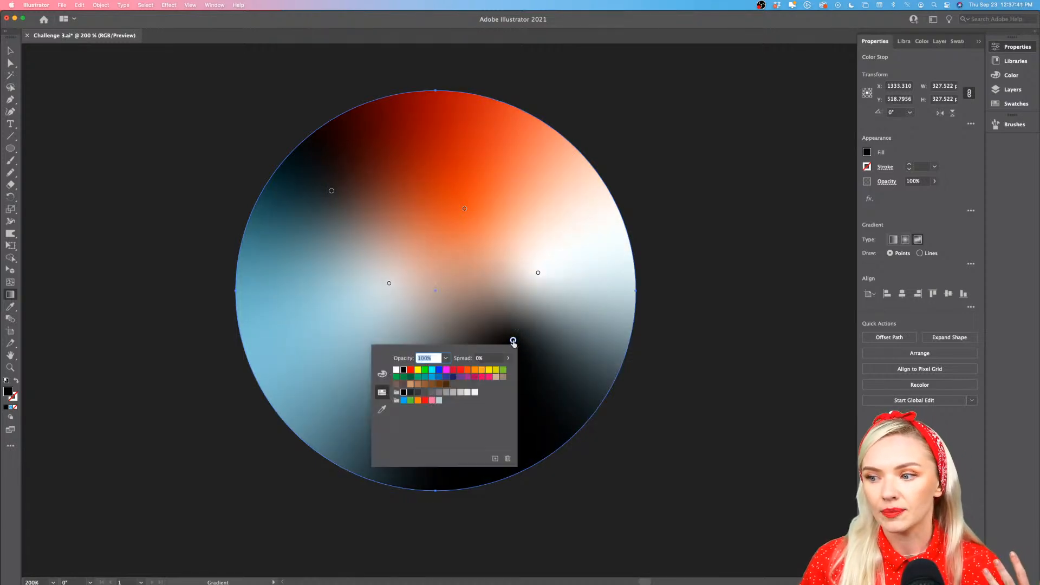
{"action": "left_click", "coordinate": [433, 400]}
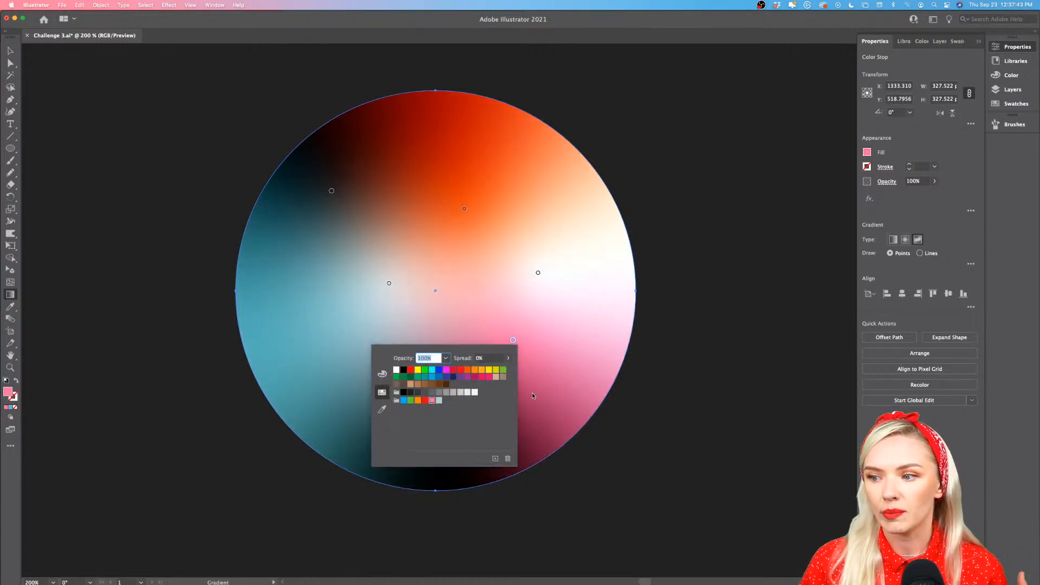
{"action": "key", "text": "Escape"}
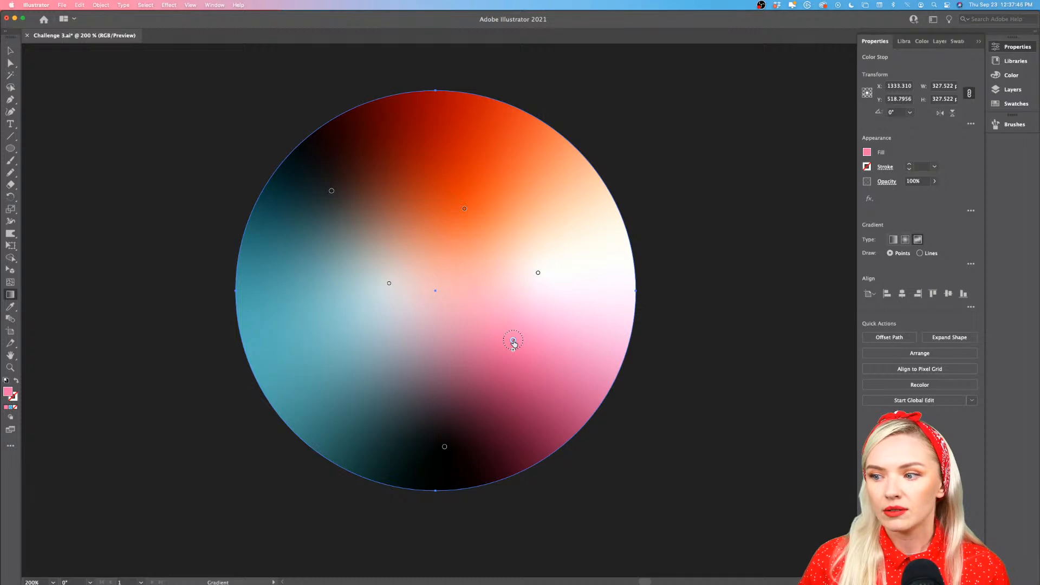
{"action": "left_click_drag", "start_coordinate": [513, 342], "coordinate": [618, 434]}
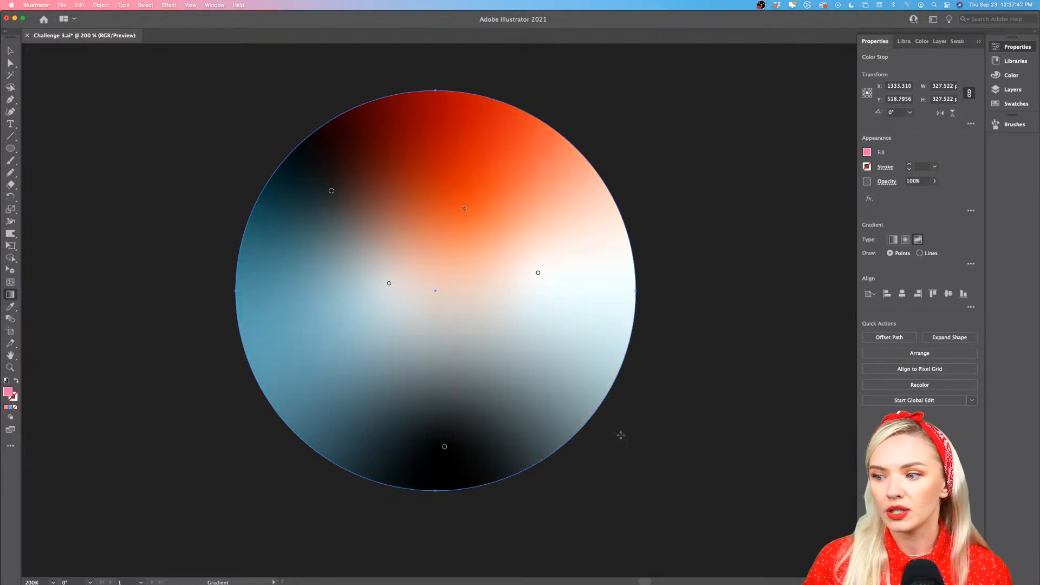
Delete the white color point on the circle's right side from the freeform gradient
{"action": "left_click", "coordinate": [539, 273]}
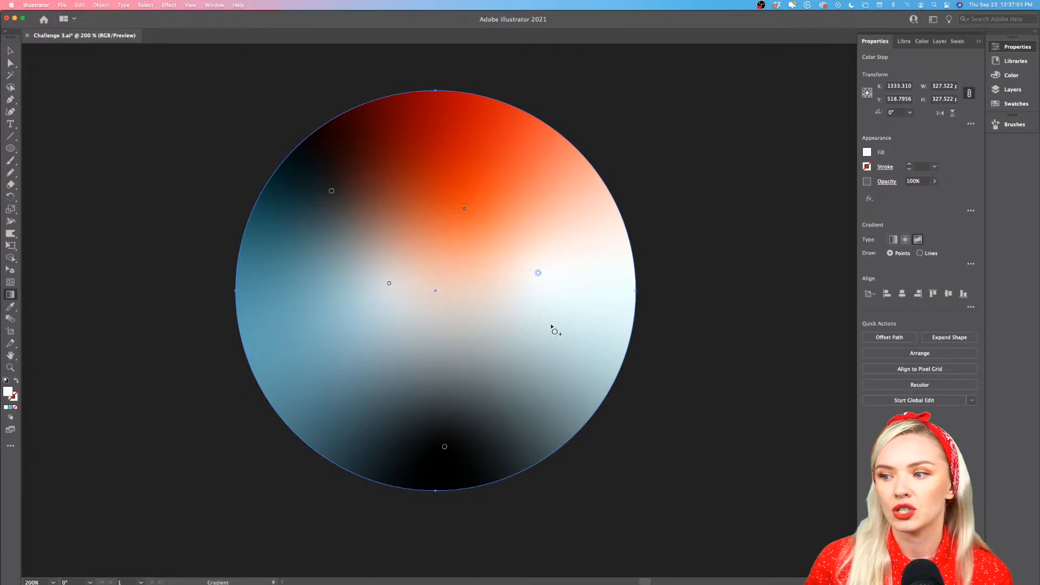
{"action": "key", "text": "Delete"}
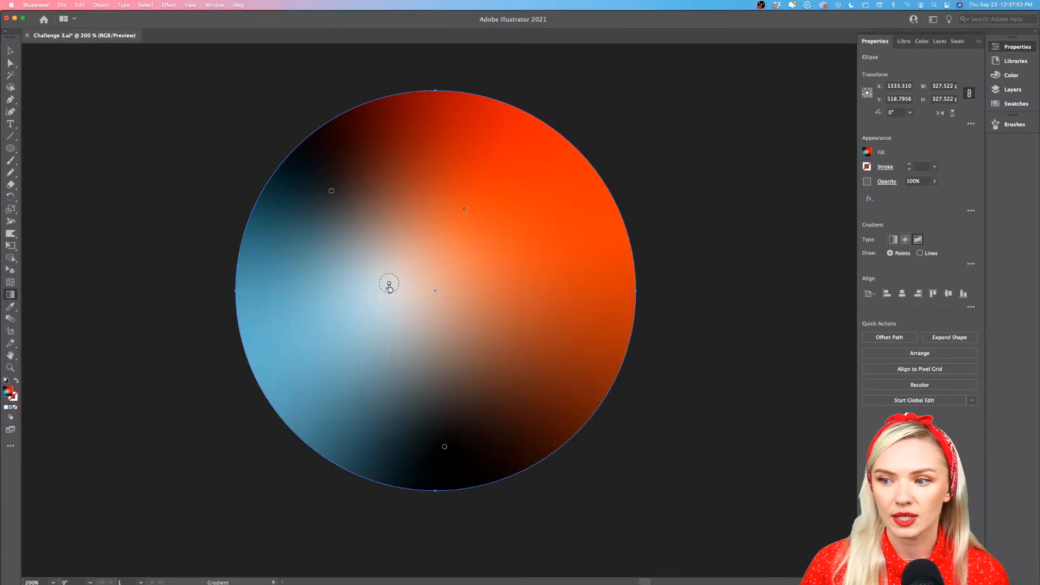
Delete the white color point near the circle's center, then reposition the remaining orange point and two dark points of the freeform gradient
{"action": "left_click", "coordinate": [389, 284]}
{"action": "key", "text": "Delete"}
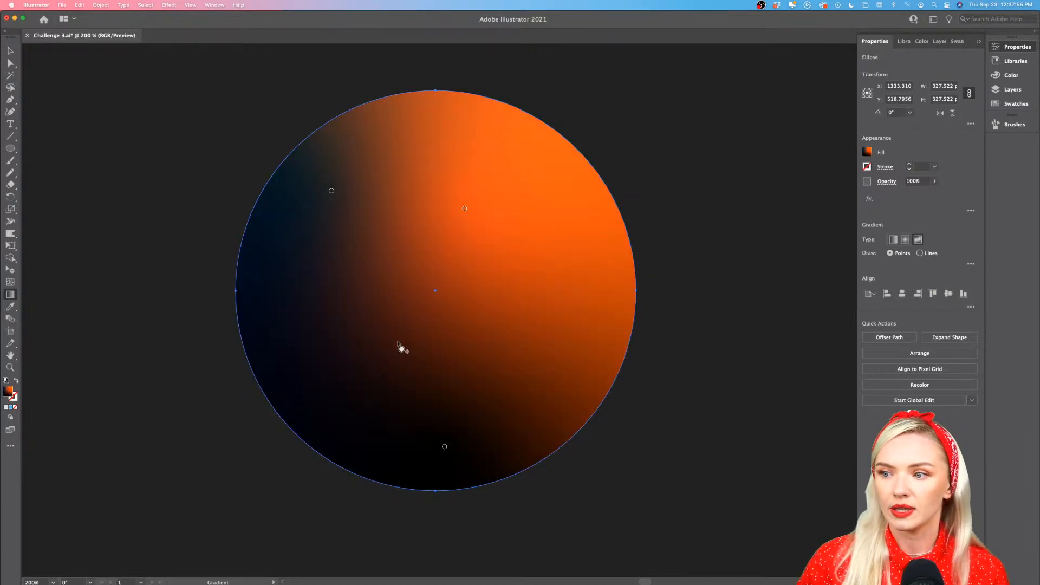
{"action": "left_click_drag", "start_coordinate": [332, 191], "coordinate": [342, 301]}
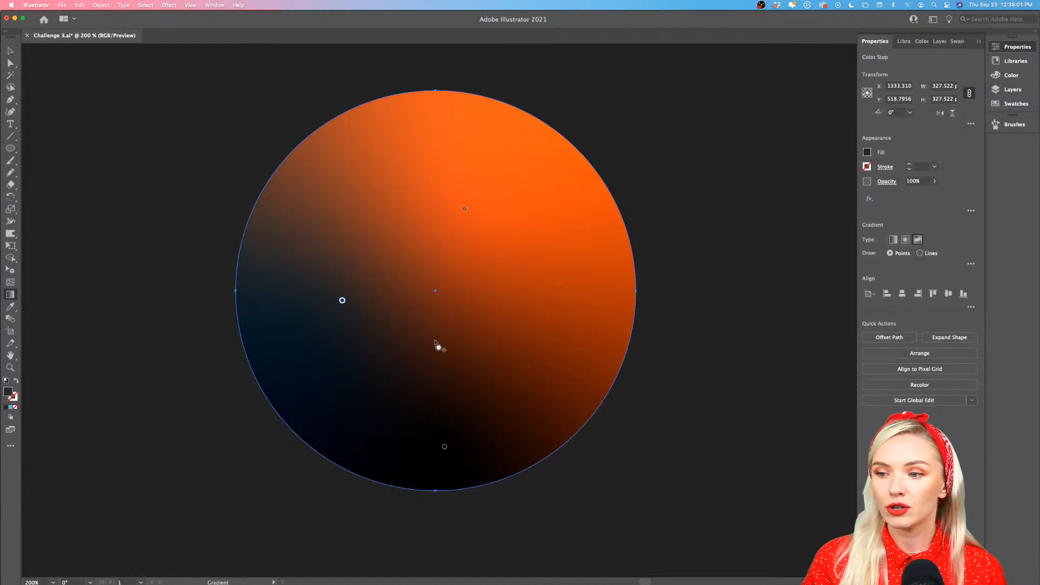
{"action": "left_click_drag", "start_coordinate": [464, 208], "coordinate": [518, 187]}
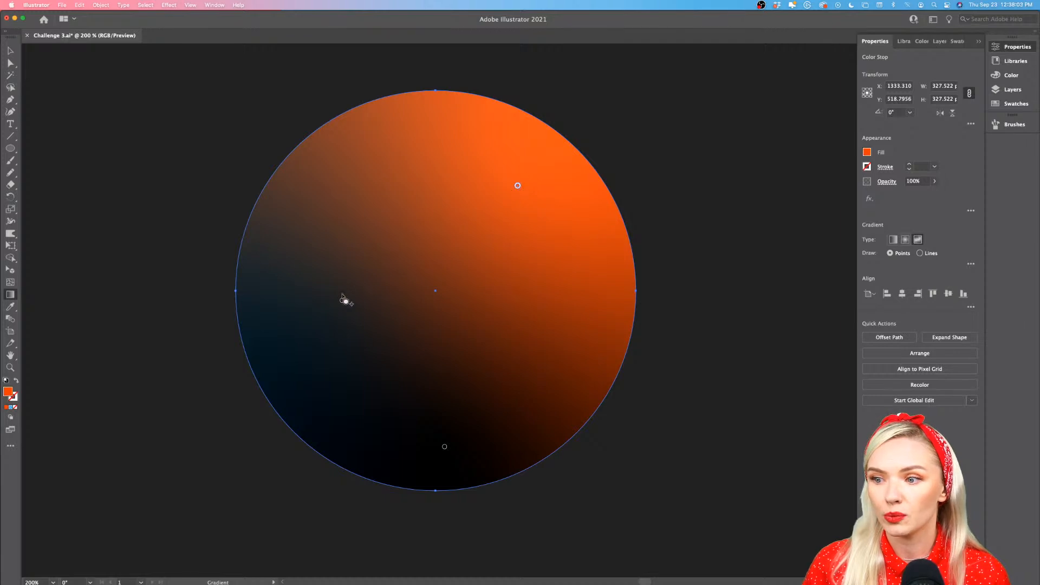
{"action": "left_click_drag", "start_coordinate": [342, 300], "coordinate": [336, 258]}
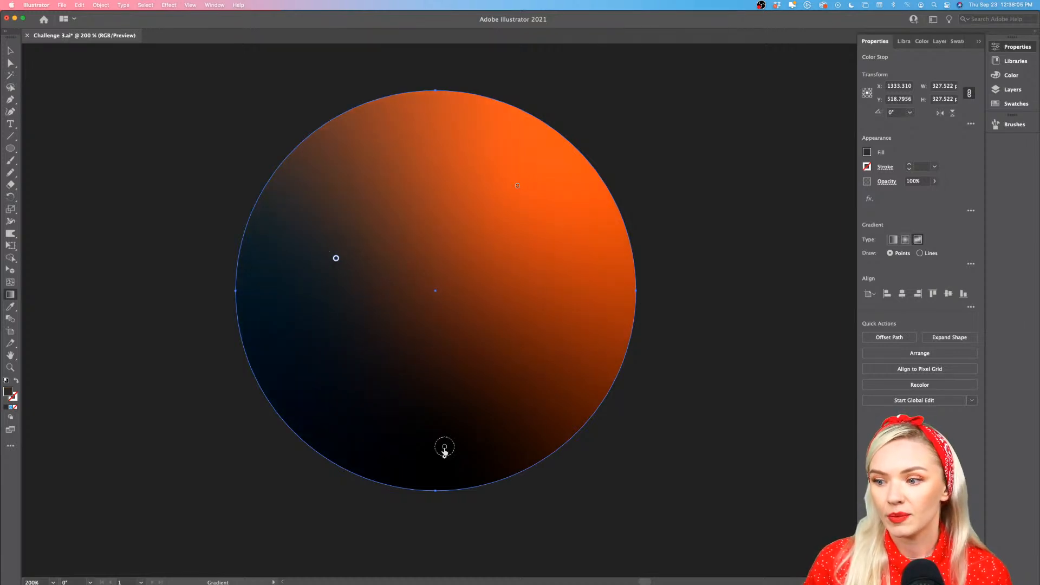
{"action": "left_click_drag", "start_coordinate": [444, 447], "coordinate": [461, 416]}
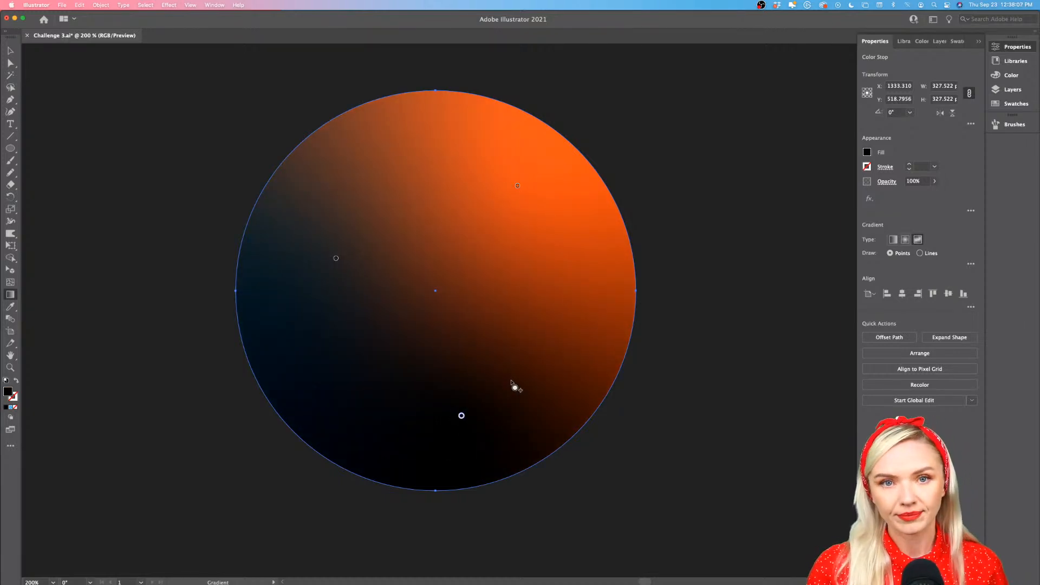
Move the globe and the gradient circle off the artboard into the empty area above it, side by side
{"action": "scroll", "coordinate": [511, 383], "scroll_direction": "down", "scroll_amount": 5}
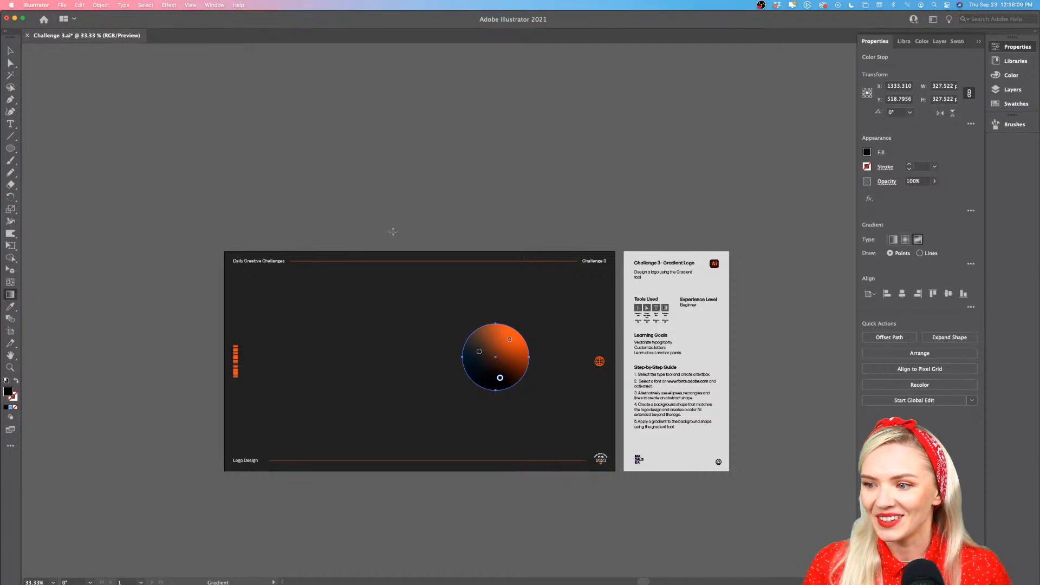
{"action": "left_click", "coordinate": [9, 50]}
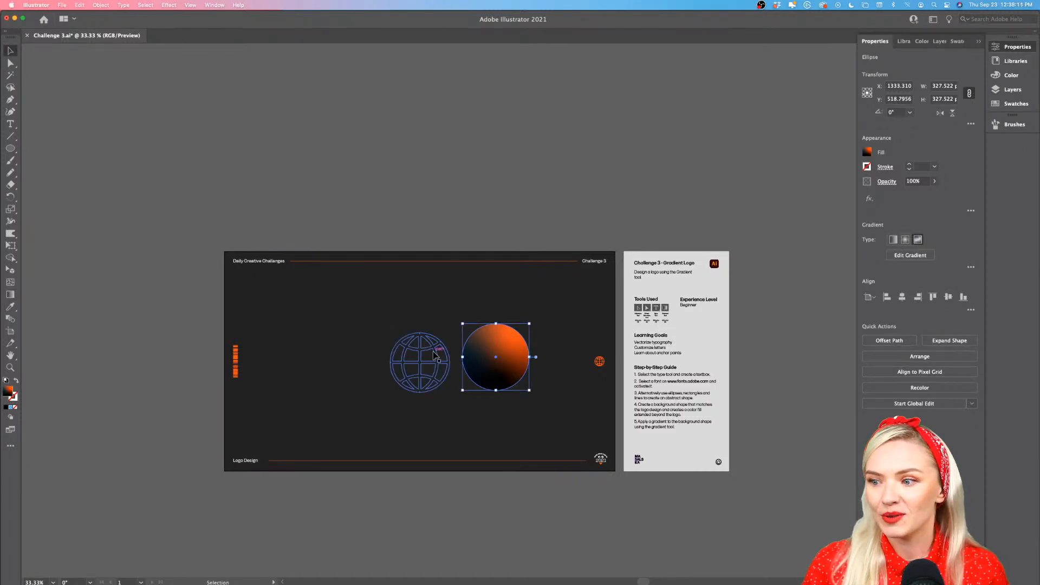
{"action": "left_click_drag", "start_coordinate": [413, 355], "coordinate": [427, 186]}
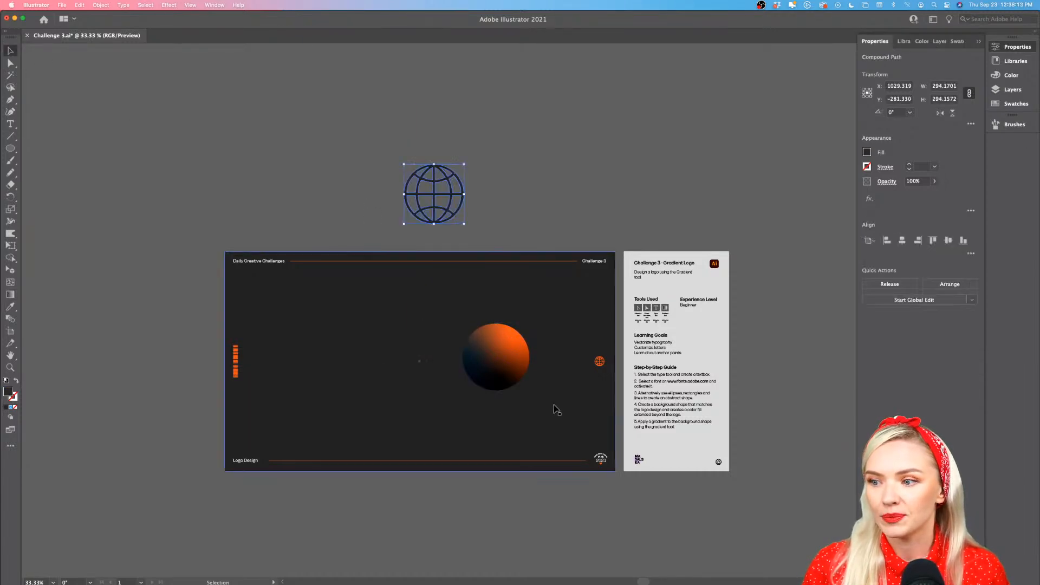
{"action": "left_click_drag", "start_coordinate": [498, 369], "coordinate": [504, 207]}
Place the globe over the gradient circle, then move it back beside the circle
{"action": "scroll", "coordinate": [503, 207], "scroll_direction": "up", "scroll_amount": 4}
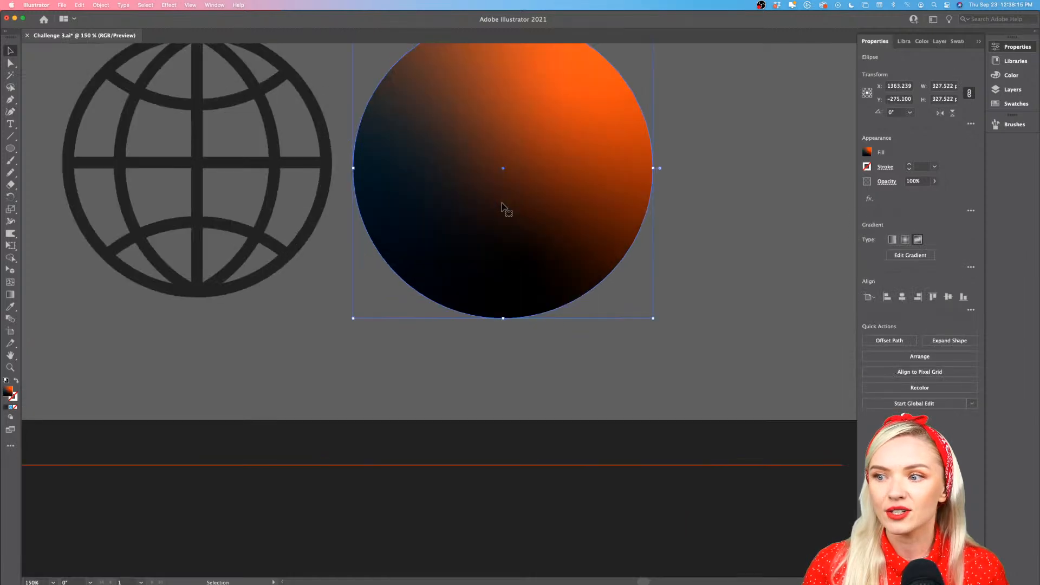
{"action": "scroll", "coordinate": [503, 207], "scroll_direction": "up", "scroll_amount": 3}
{"action": "scroll", "coordinate": [503, 207], "scroll_direction": "left", "scroll_amount": 3}
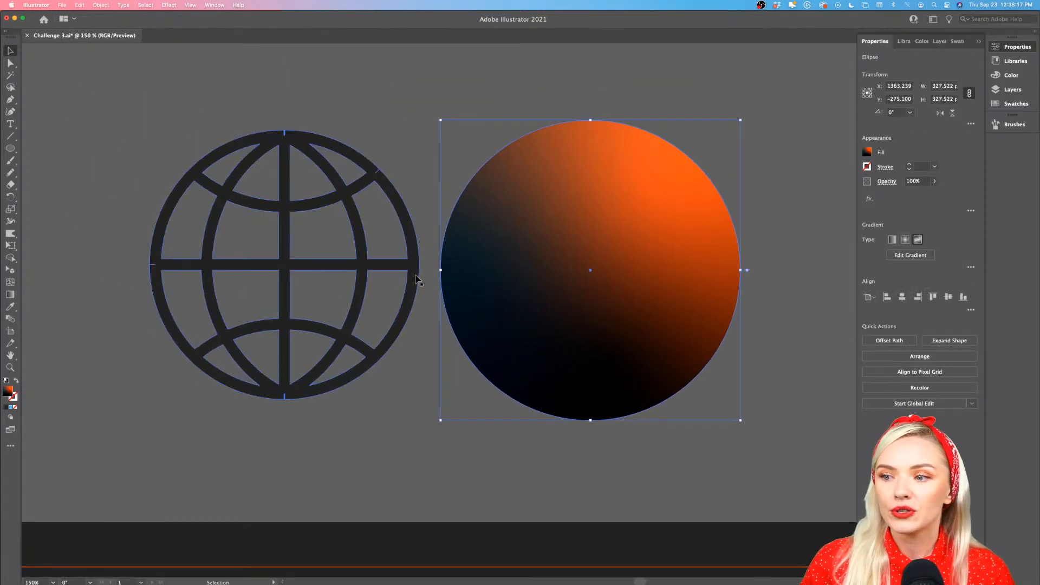
{"action": "left_click_drag", "start_coordinate": [418, 279], "coordinate": [711, 287]}
{"action": "left_click_drag", "start_coordinate": [722, 285], "coordinate": [725, 285]}
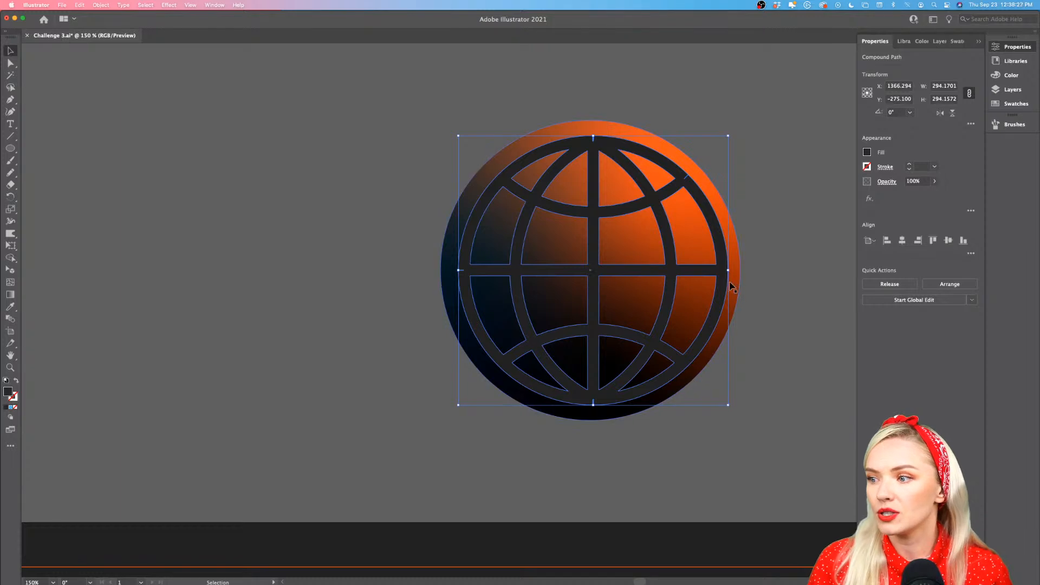
{"action": "left_click_drag", "start_coordinate": [727, 285], "coordinate": [417, 287]}
Overlay the globe on the gradient circle again, centered horizontally, and deselect it
{"action": "left_click", "coordinate": [750, 290]}
{"action": "left_click", "coordinate": [428, 372]}
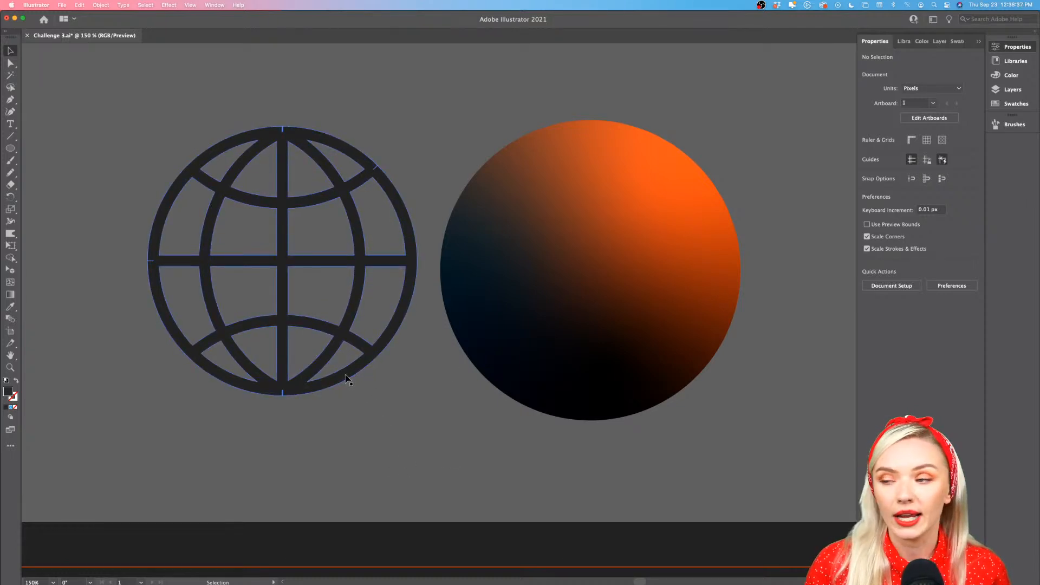
{"action": "left_click_drag", "start_coordinate": [346, 378], "coordinate": [654, 385]}
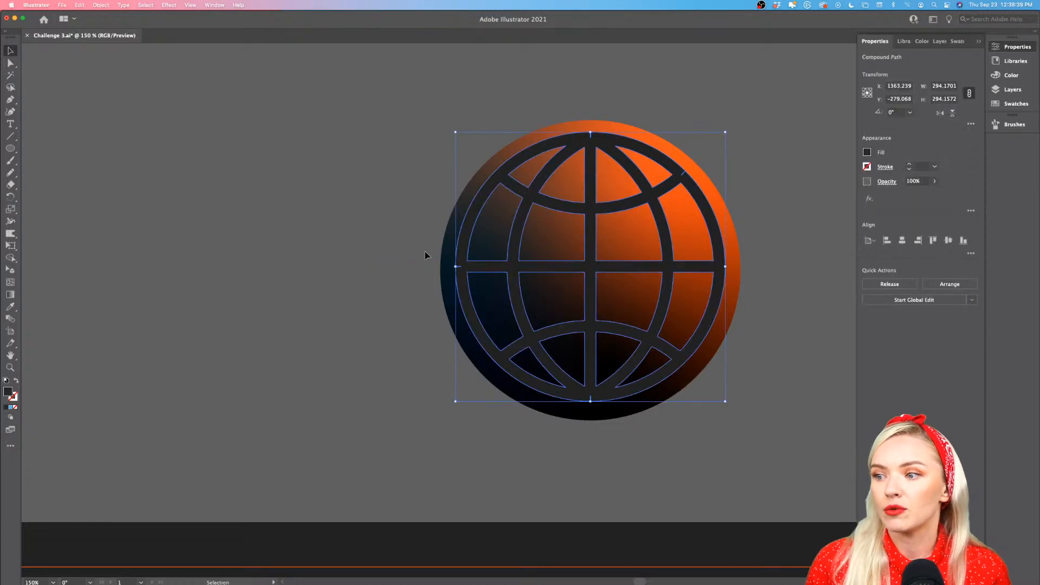
{"action": "left_click", "coordinate": [790, 365]}
Select the gradient circle together with the globe and delete both from above the artboard
{"action": "scroll", "coordinate": [790, 364], "scroll_direction": "down", "scroll_amount": 2}
{"action": "scroll", "coordinate": [790, 364], "scroll_direction": "right", "scroll_amount": 3}
{"action": "scroll", "coordinate": [790, 364], "scroll_direction": "down", "scroll_amount": 5}
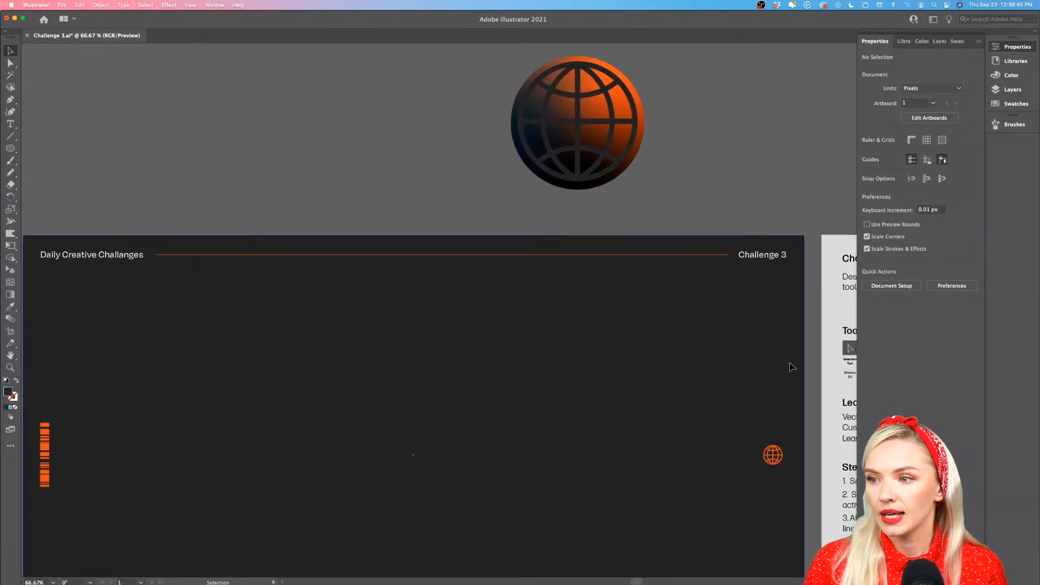
{"action": "left_click_drag", "start_coordinate": [612, 160], "coordinate": [614, 164]}
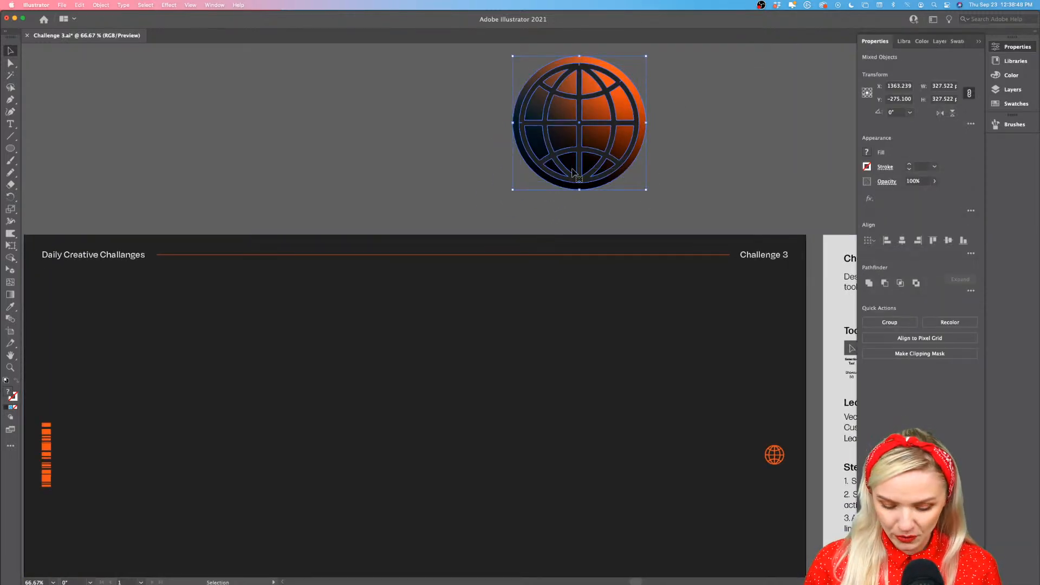
{"action": "key", "text": "Delete"}
{"action": "scroll", "coordinate": [575, 174], "scroll_direction": "down", "scroll_amount": 5}
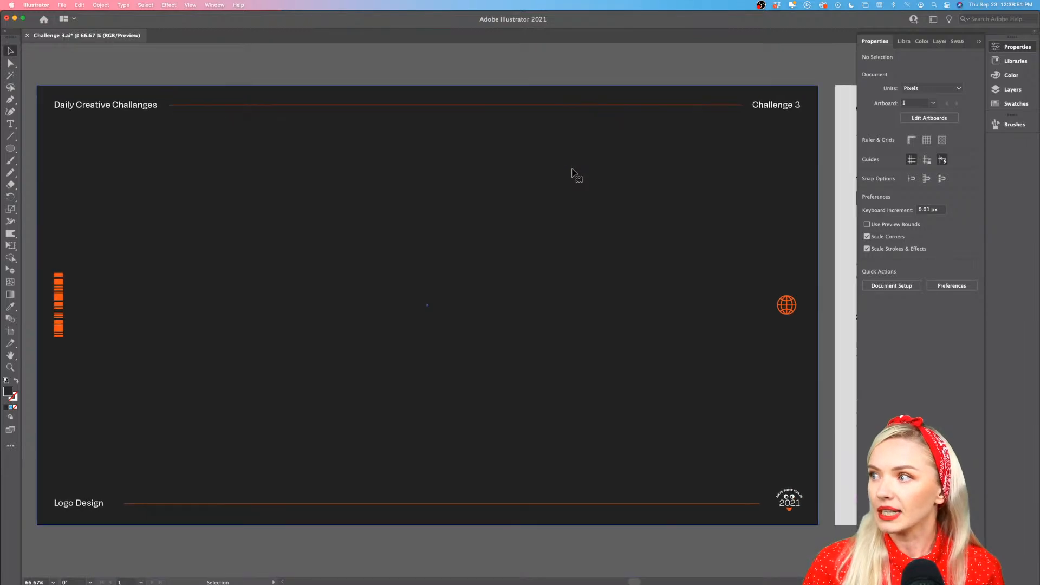
Switch to Safari and open the Adobe Fonts browsing page to look over its font families
{"action": "mouse_move", "coordinate": [347, 582]}
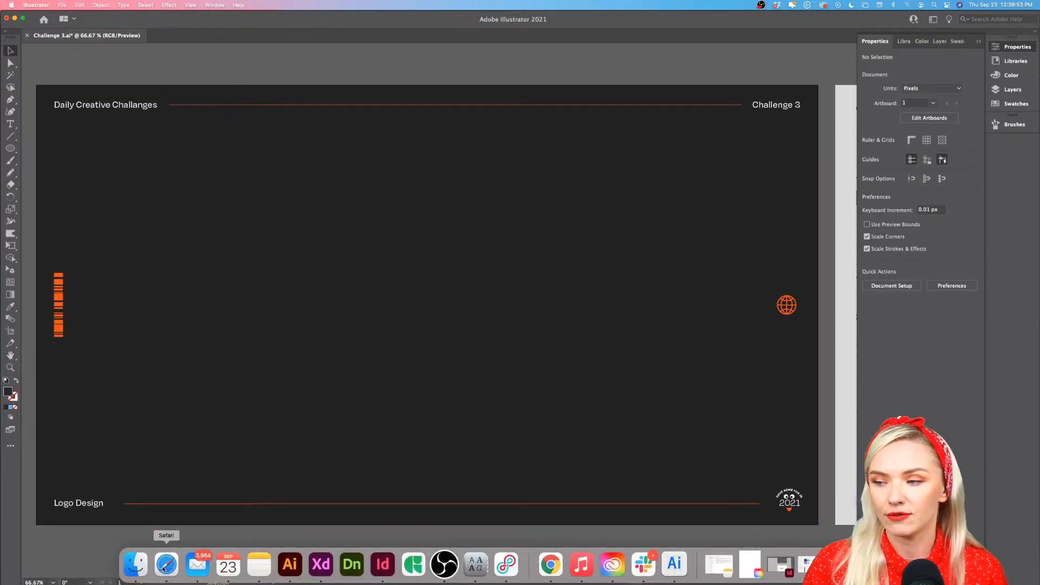
{"action": "left_click", "coordinate": [839, 564]}
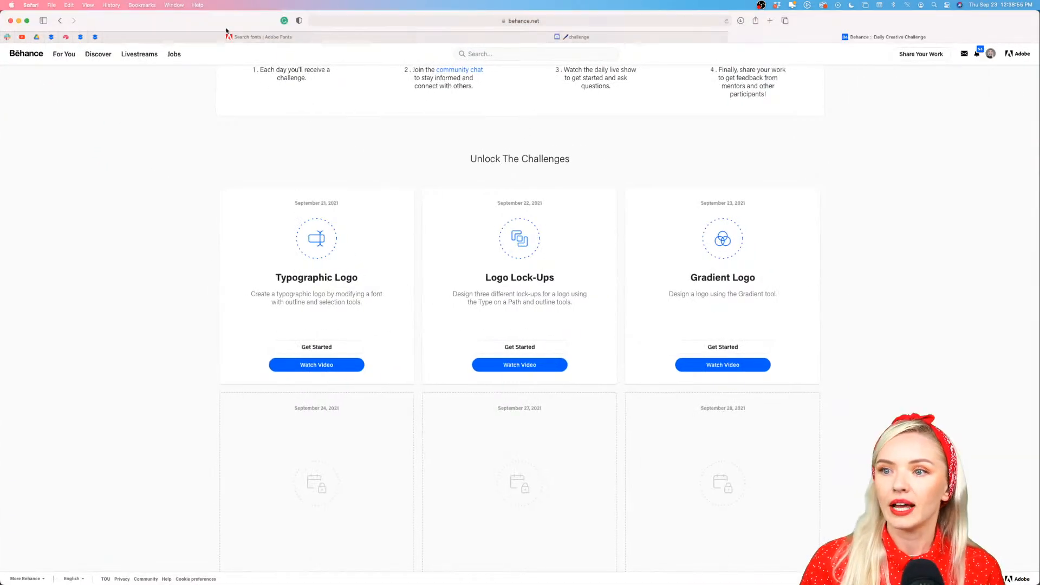
{"action": "left_click", "coordinate": [228, 38]}
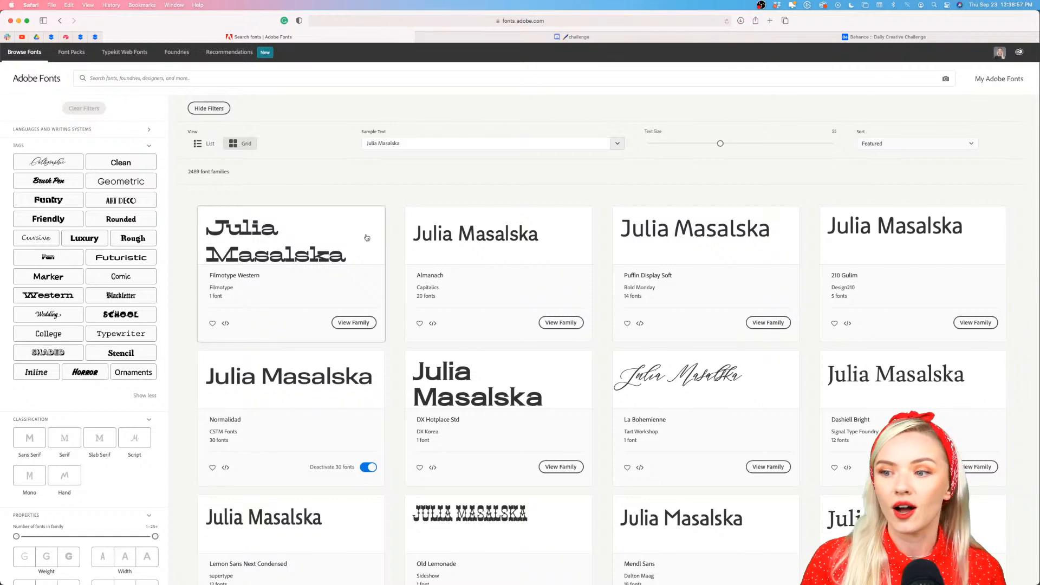
{"action": "scroll", "coordinate": [363, 282], "scroll_direction": "down", "scroll_amount": 3}
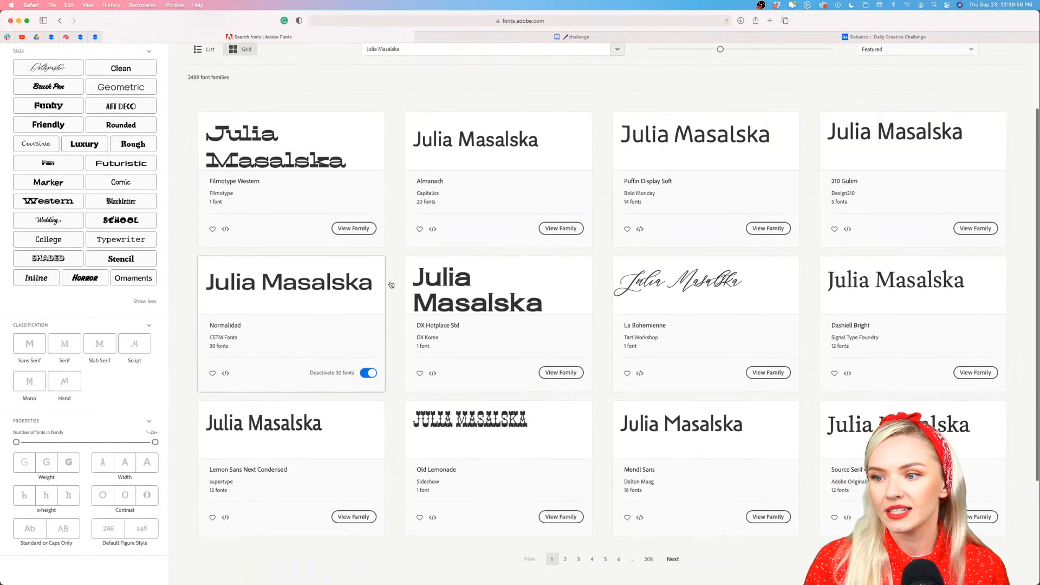
{"action": "scroll", "coordinate": [433, 162], "scroll_direction": "up", "scroll_amount": 3}
Replace the font preview's sample text with "Fantastic", accepting the spelling correction
{"action": "left_click_drag", "start_coordinate": [453, 146], "coordinate": [353, 140]}
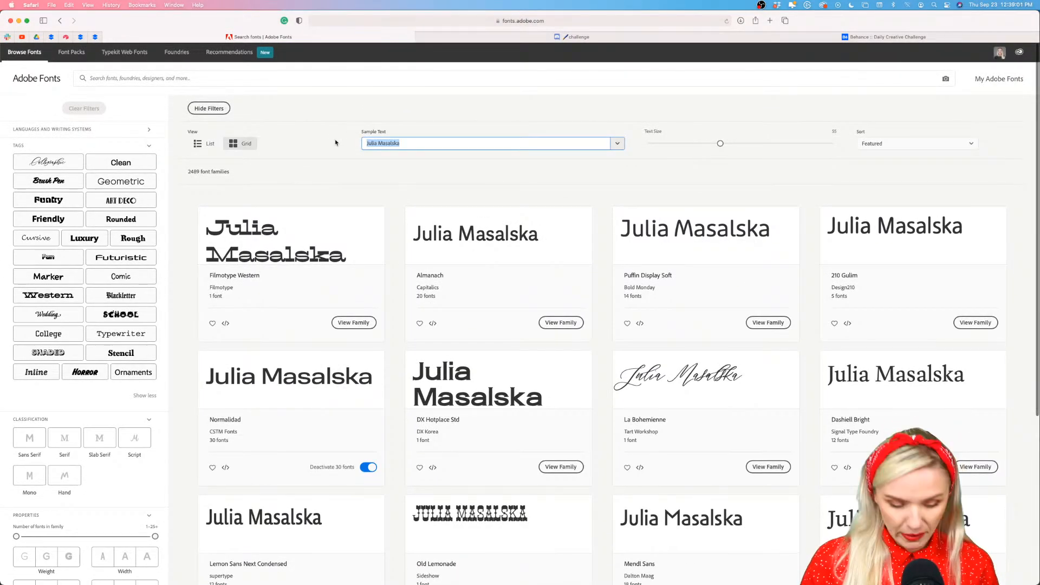
{"action": "type", "text": "Fata"}
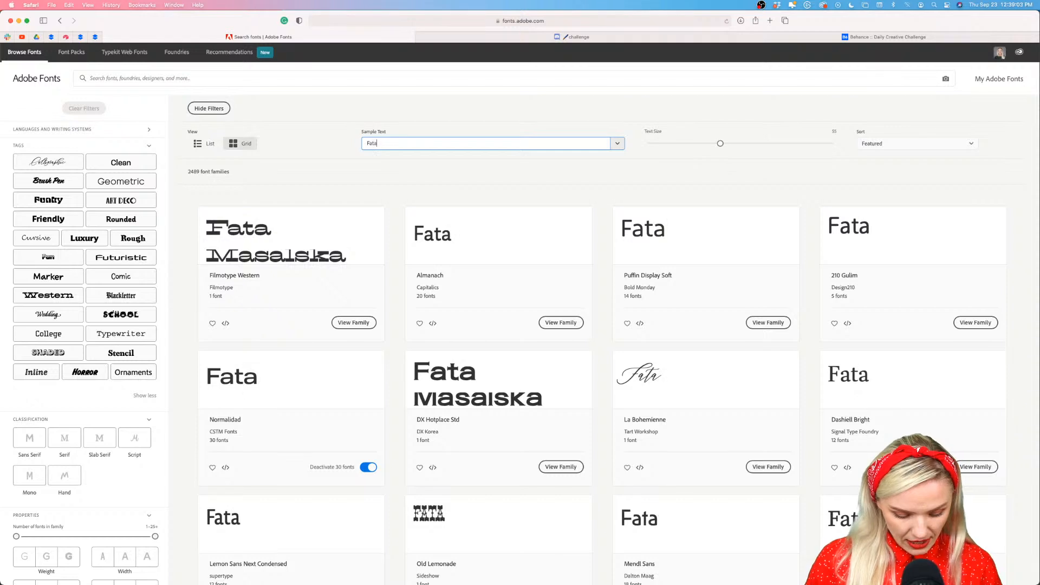
{"action": "type", "text": "stic"}
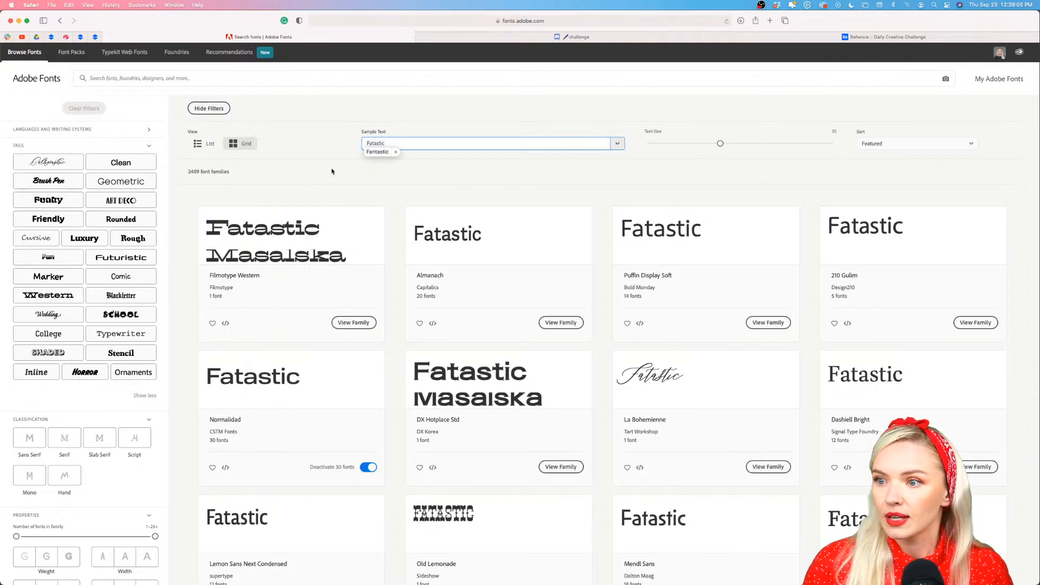
{"action": "left_click", "coordinate": [373, 153]}
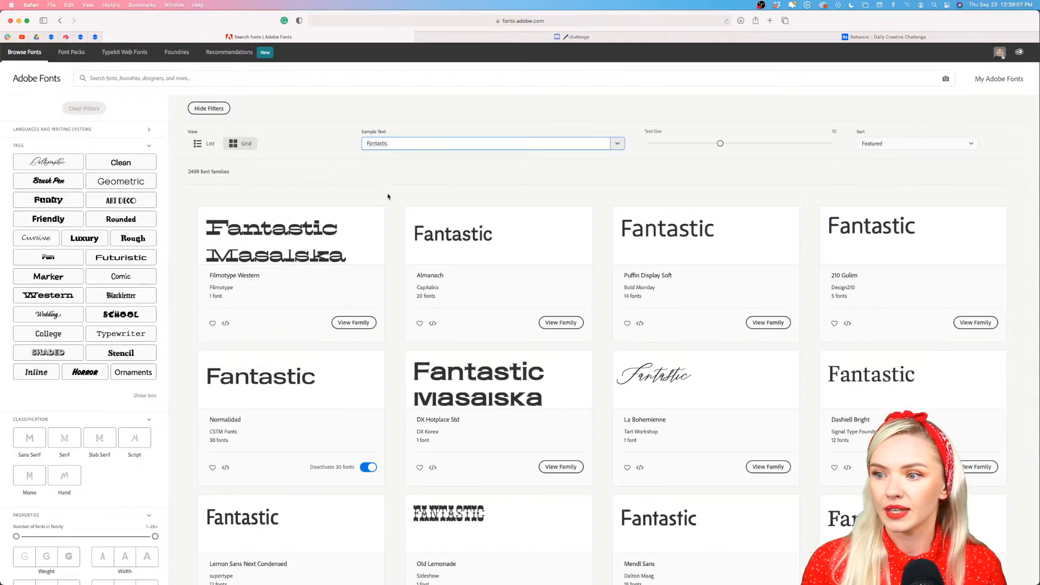
Filter the font families by the Cursive tag and browse the sample previews
{"action": "scroll", "coordinate": [394, 227], "scroll_direction": "down", "scroll_amount": 4}
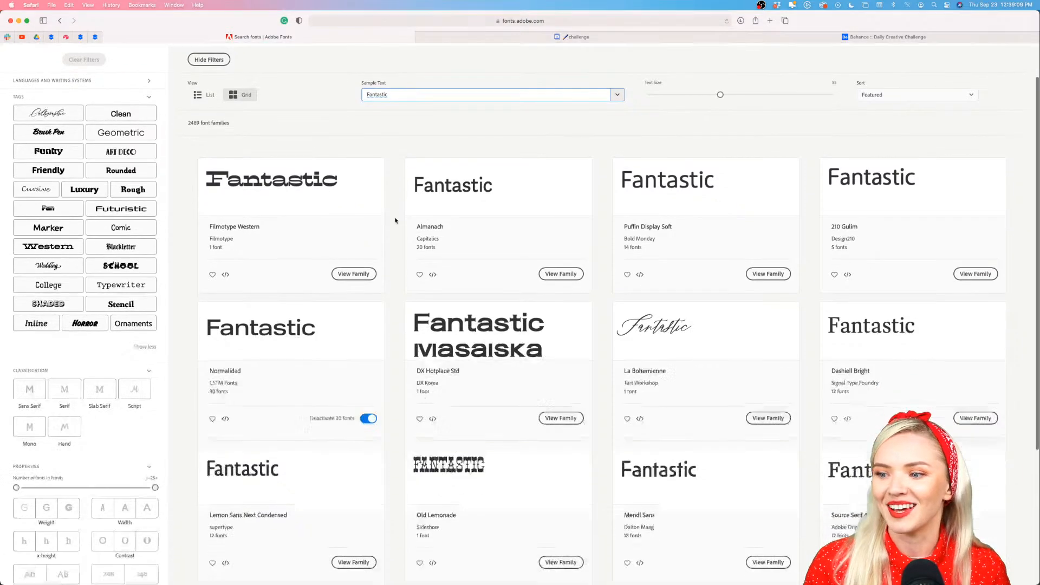
{"action": "scroll", "coordinate": [385, 320], "scroll_direction": "up", "scroll_amount": 4}
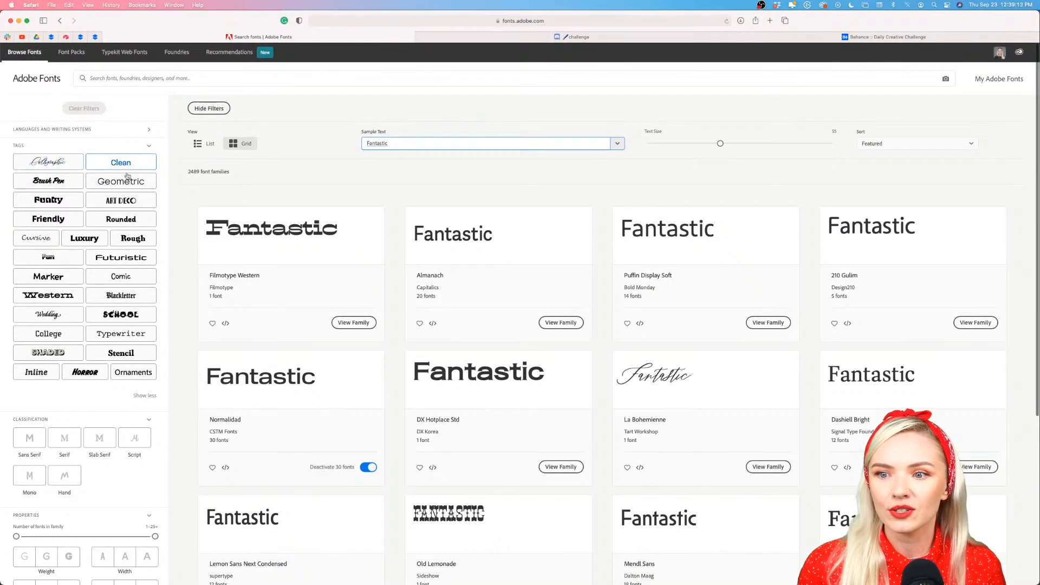
{"action": "left_click", "coordinate": [36, 239]}
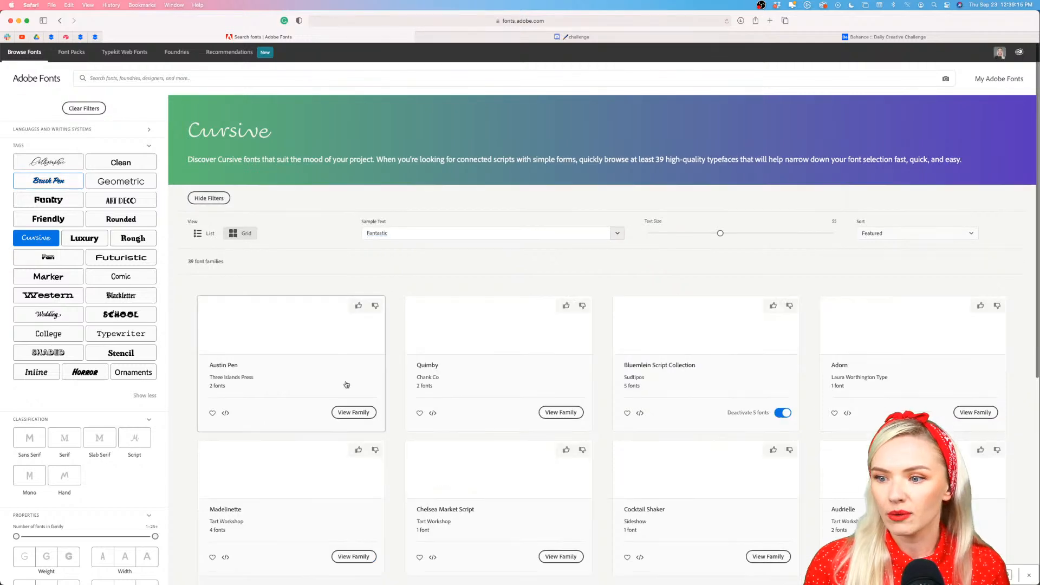
{"action": "scroll", "coordinate": [400, 303], "scroll_direction": "down", "scroll_amount": 3}
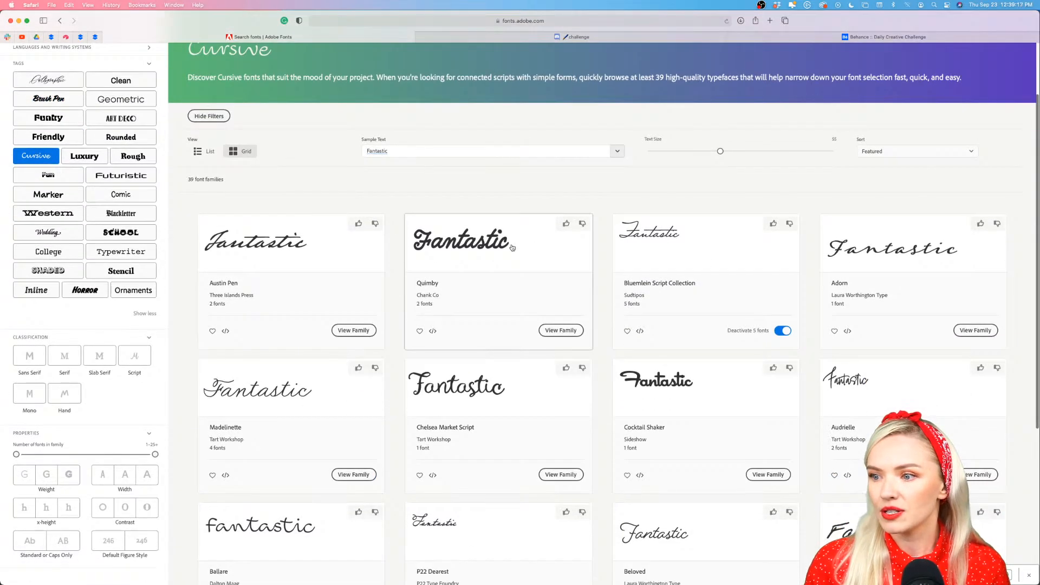
{"action": "scroll", "coordinate": [466, 292], "scroll_direction": "down", "scroll_amount": 2}
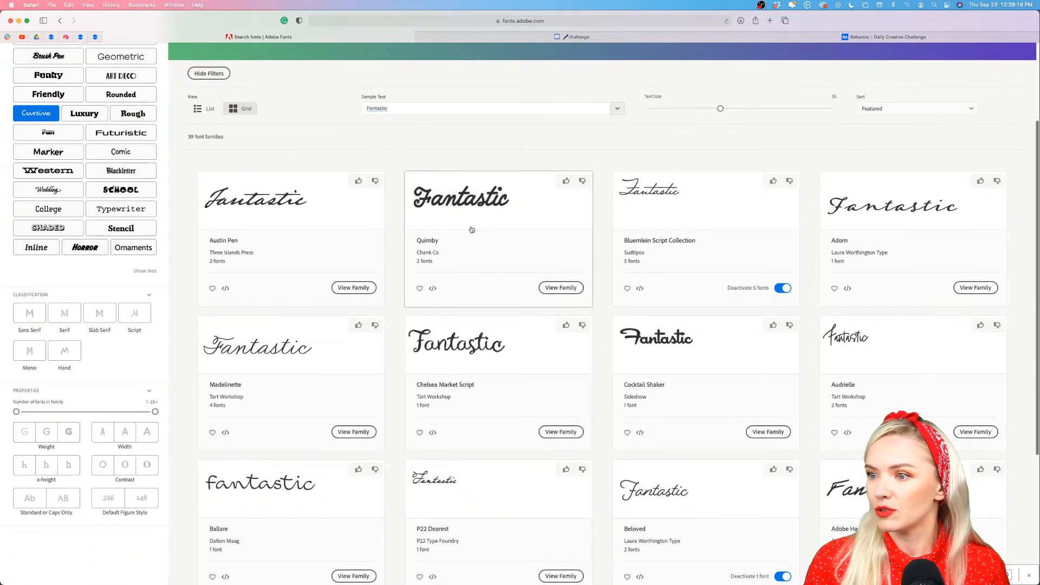
Open the Quimby font family and activate both of its fonts
{"action": "left_click", "coordinate": [564, 288]}
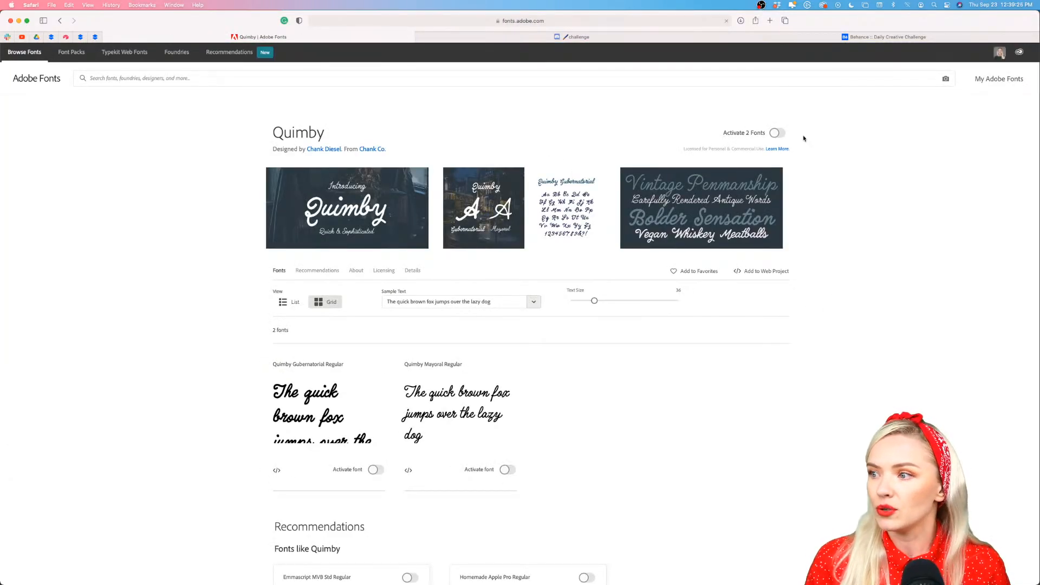
{"action": "left_click", "coordinate": [777, 133]}
{"action": "scroll", "coordinate": [831, 263], "scroll_direction": "down", "scroll_amount": 3}
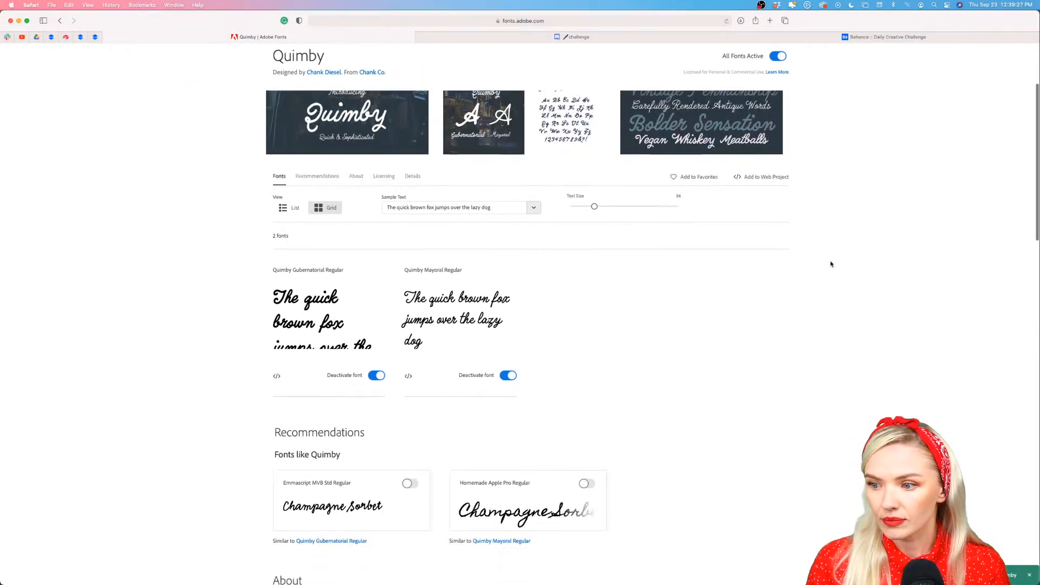
{"action": "scroll", "coordinate": [831, 265], "scroll_direction": "down", "scroll_amount": 1}
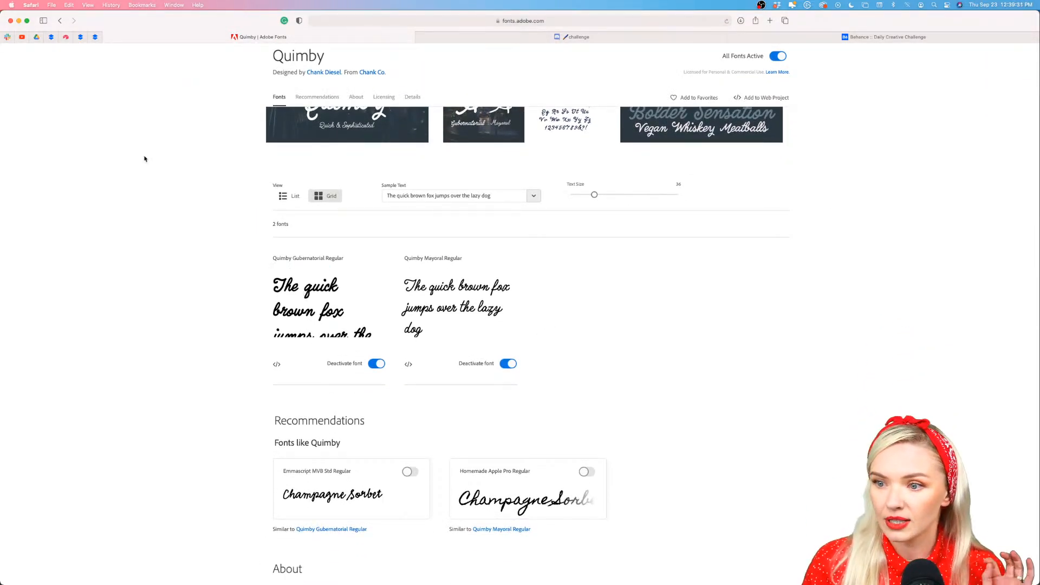
Return to Illustrator and create an area text box about 1042 by 450 px in the middle of the artboard
{"action": "left_click", "coordinate": [18, 21]}
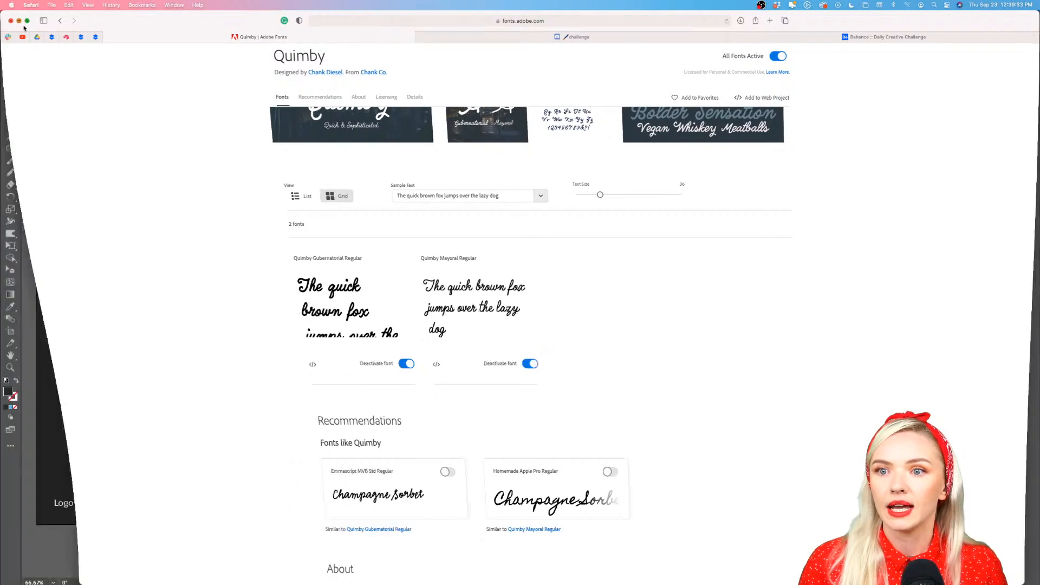
{"action": "left_click", "coordinate": [11, 124]}
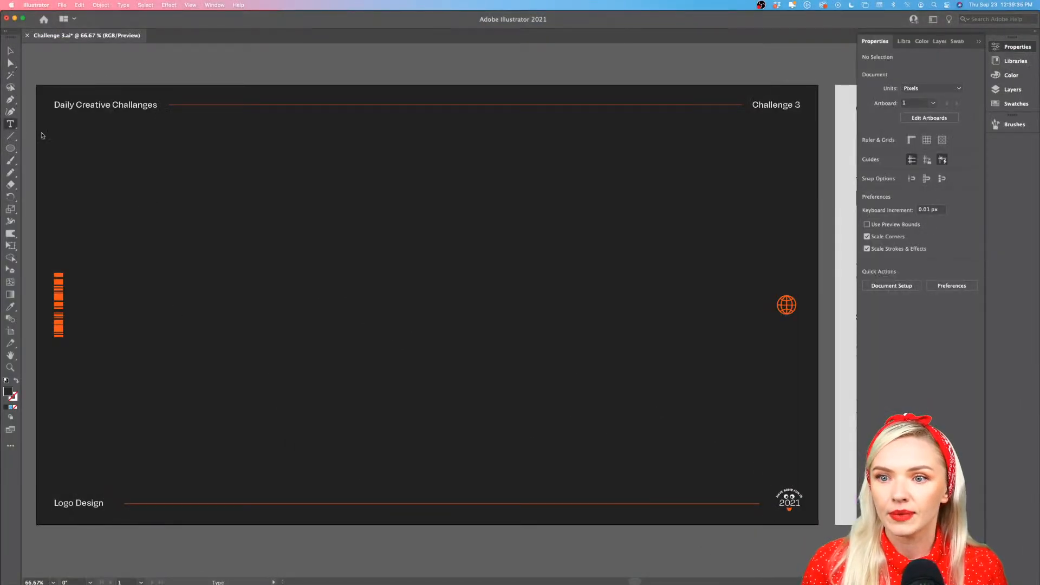
{"action": "left_click_drag", "start_coordinate": [227, 208], "coordinate": [652, 390]}
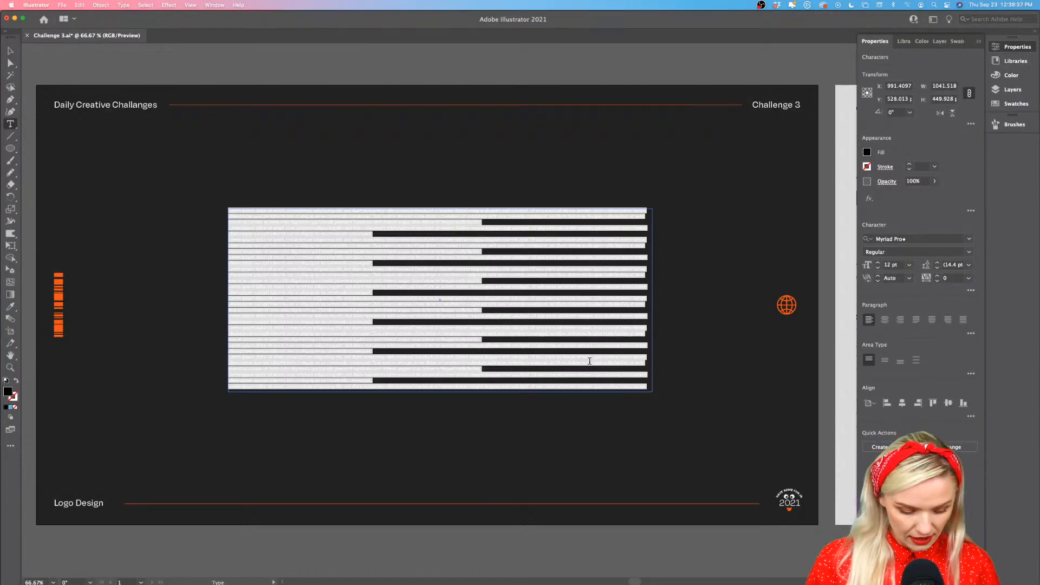
Replace the placeholder text in the box with "Fantastic" and fill it with the near-white colour FCFCFC
{"action": "key", "text": "BackSpace"}
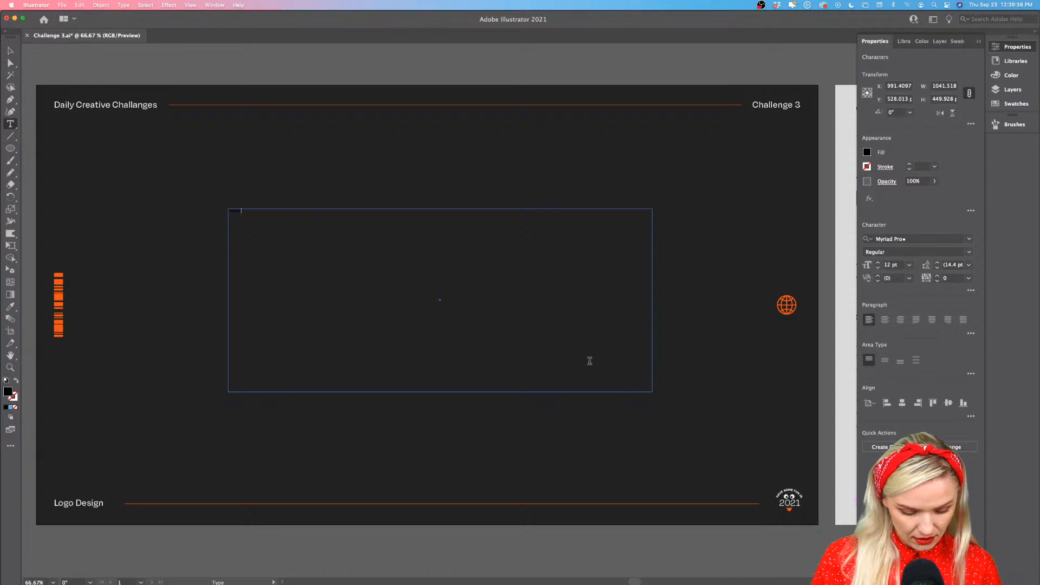
{"action": "left_click", "coordinate": [10, 50]}
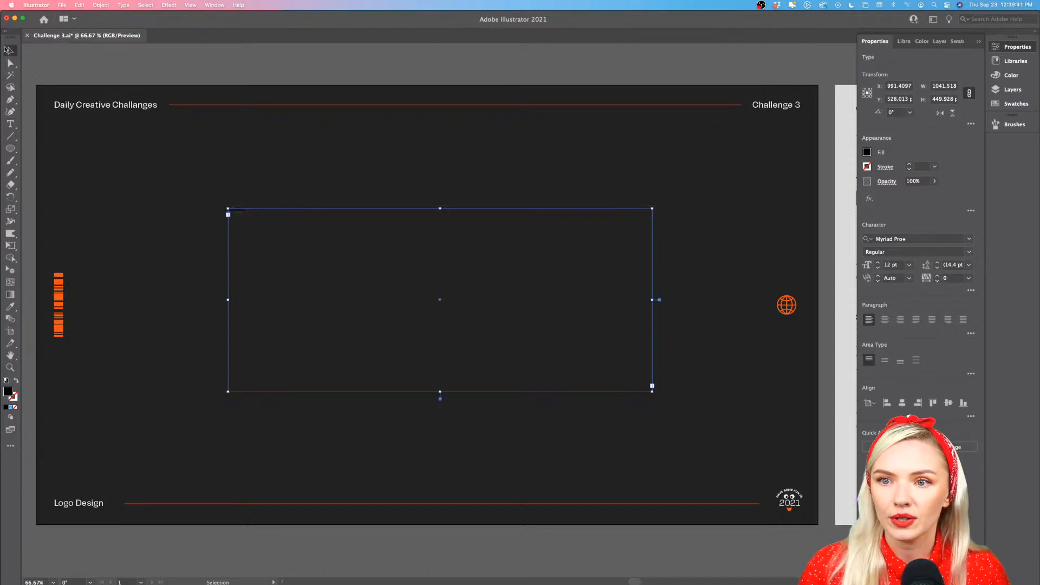
{"action": "scroll", "coordinate": [246, 225], "scroll_direction": "up", "scroll_amount": 1}
{"action": "scroll", "coordinate": [244, 225], "scroll_direction": "up", "scroll_amount": 4}
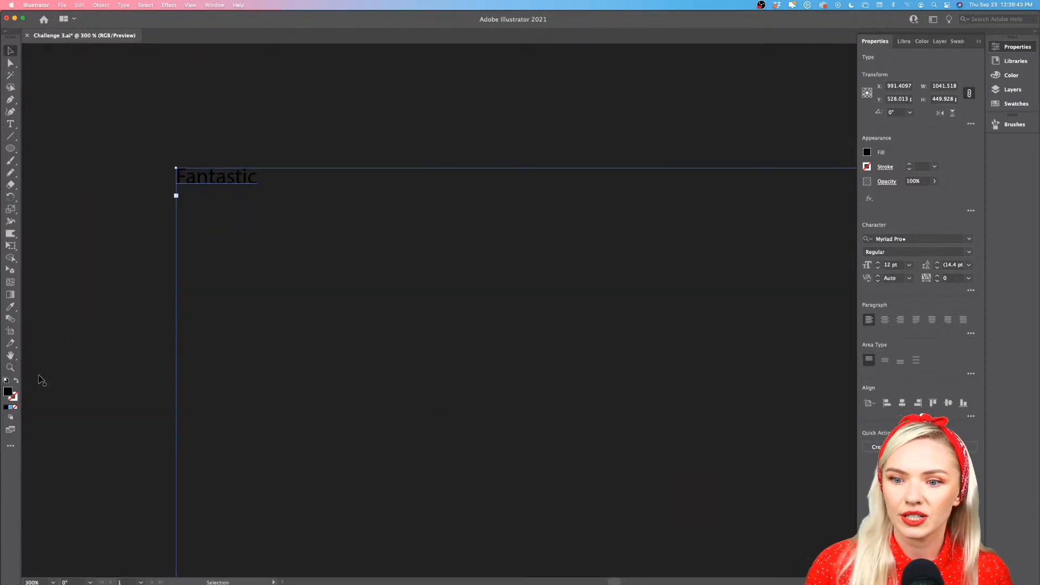
{"action": "double_click", "coordinate": [9, 392]}
{"action": "left_click", "coordinate": [386, 234]}
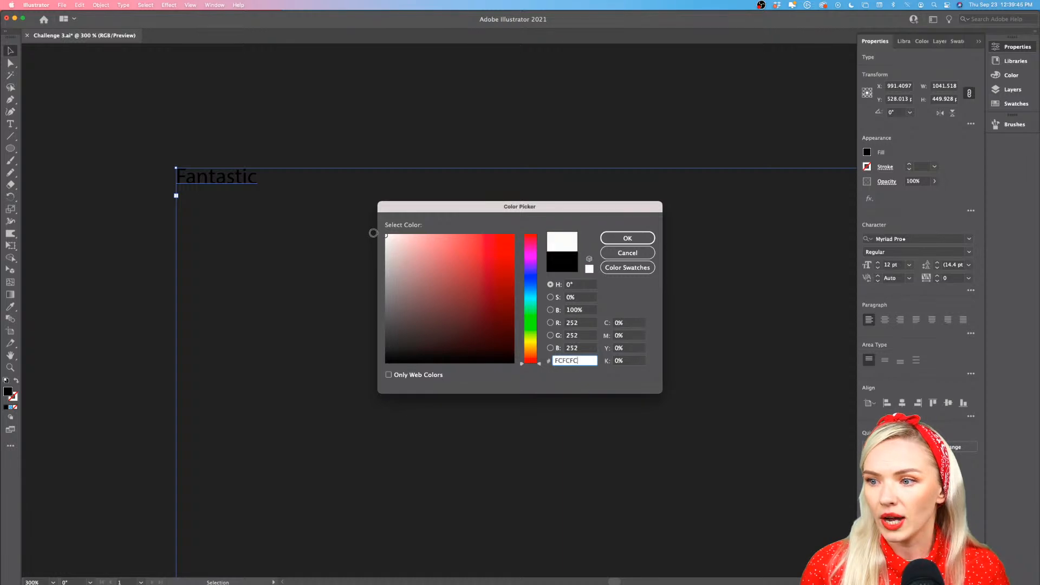
{"action": "left_click", "coordinate": [627, 239]}
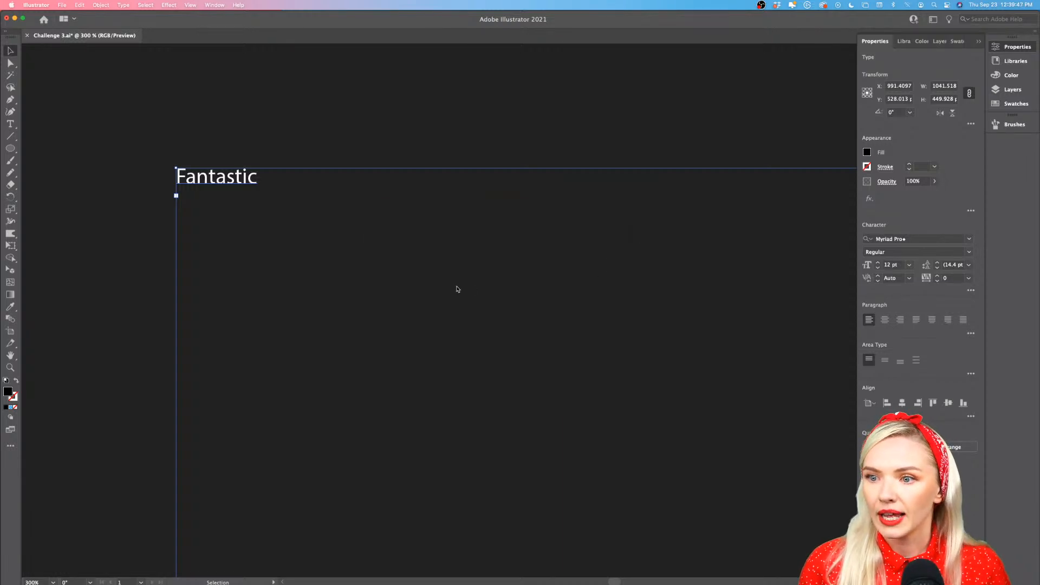
Set the font size of the "Fantastic" text to 300 pt
{"action": "scroll", "coordinate": [456, 290], "scroll_direction": "down", "scroll_amount": 4}
{"action": "scroll", "coordinate": [759, 295], "scroll_direction": "right", "scroll_amount": 3}
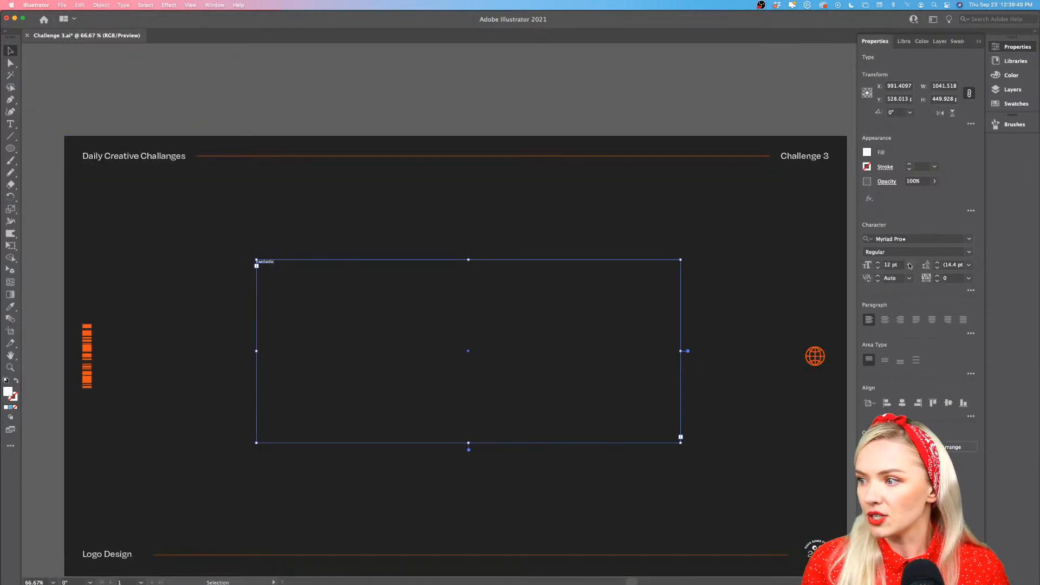
{"action": "left_click", "coordinate": [910, 266]}
{"action": "left_click", "coordinate": [924, 467]}
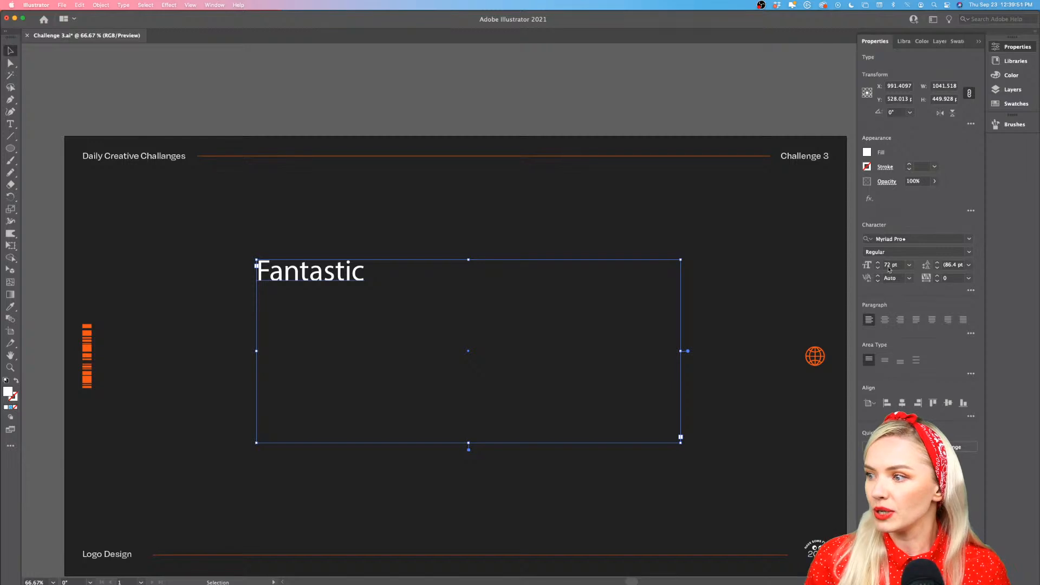
{"action": "left_click", "coordinate": [887, 266]}
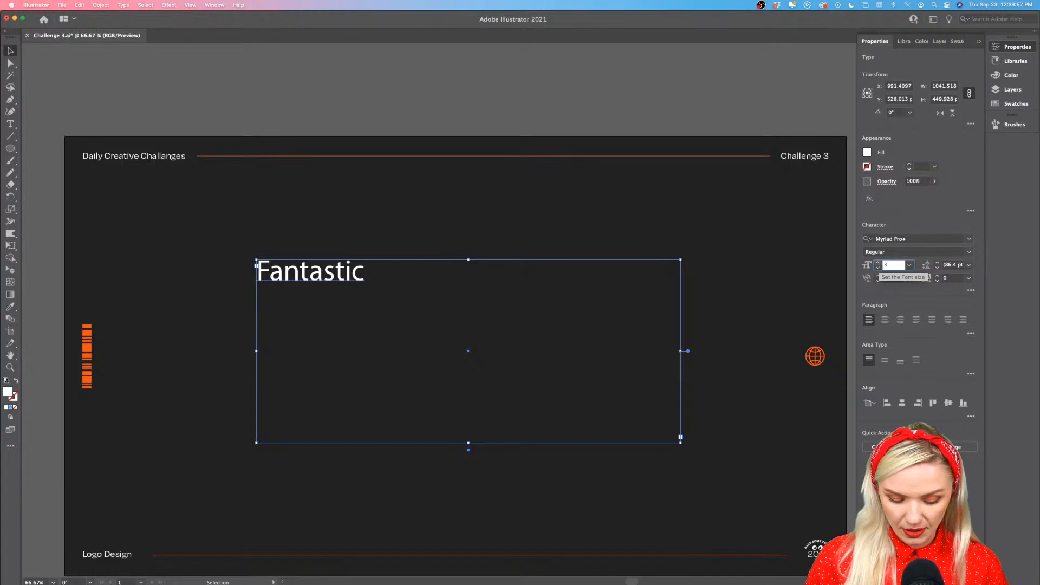
{"action": "key", "text": "Return"}
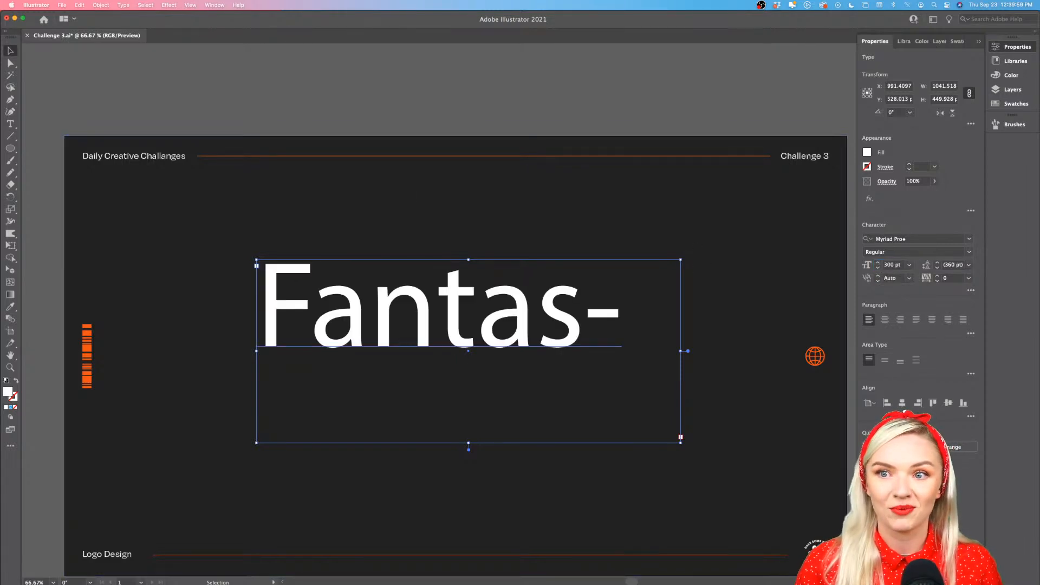
Widen the text box to about 1440 px, center its paragraph, and position it around the middle of the artboard
{"action": "left_click", "coordinate": [137, 99]}
{"action": "left_click_drag", "start_coordinate": [379, 332], "coordinate": [297, 364]}
{"action": "left_click_drag", "start_coordinate": [598, 385], "coordinate": [759, 384]}
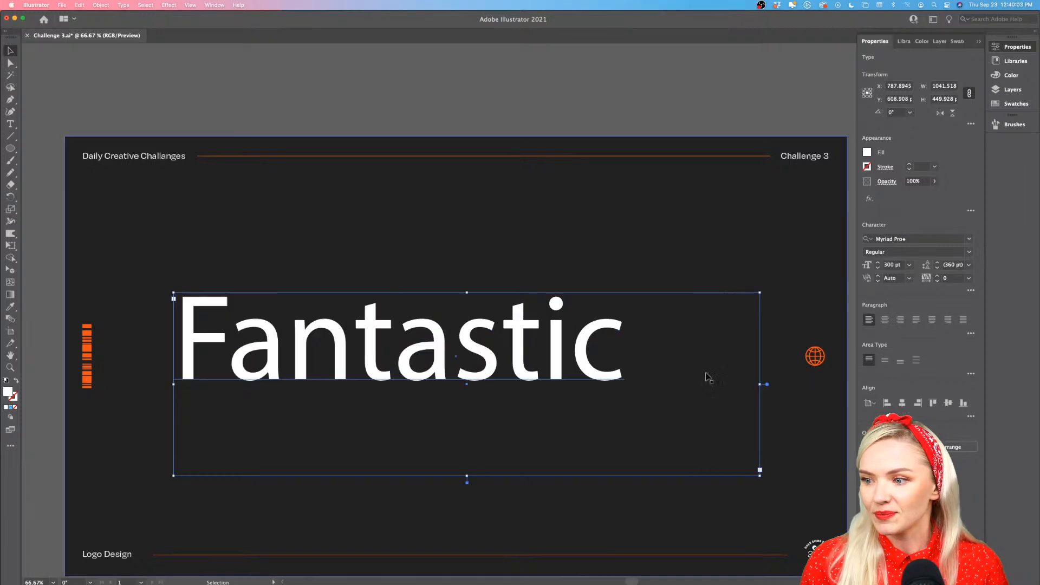
{"action": "left_click_drag", "start_coordinate": [594, 376], "coordinate": [601, 377]}
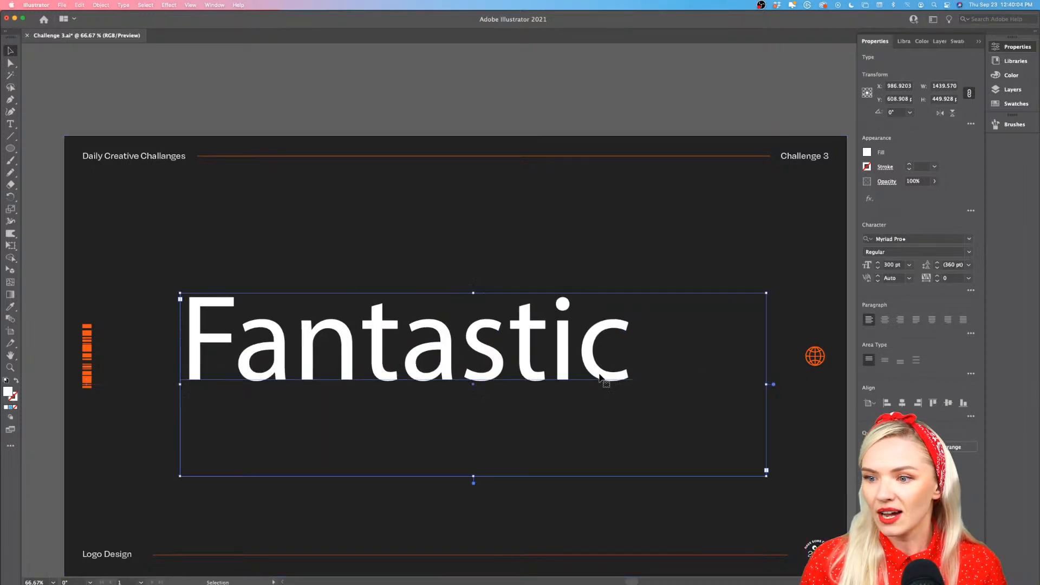
{"action": "left_click", "coordinate": [885, 320]}
{"action": "left_click_drag", "start_coordinate": [627, 365], "coordinate": [624, 373]}
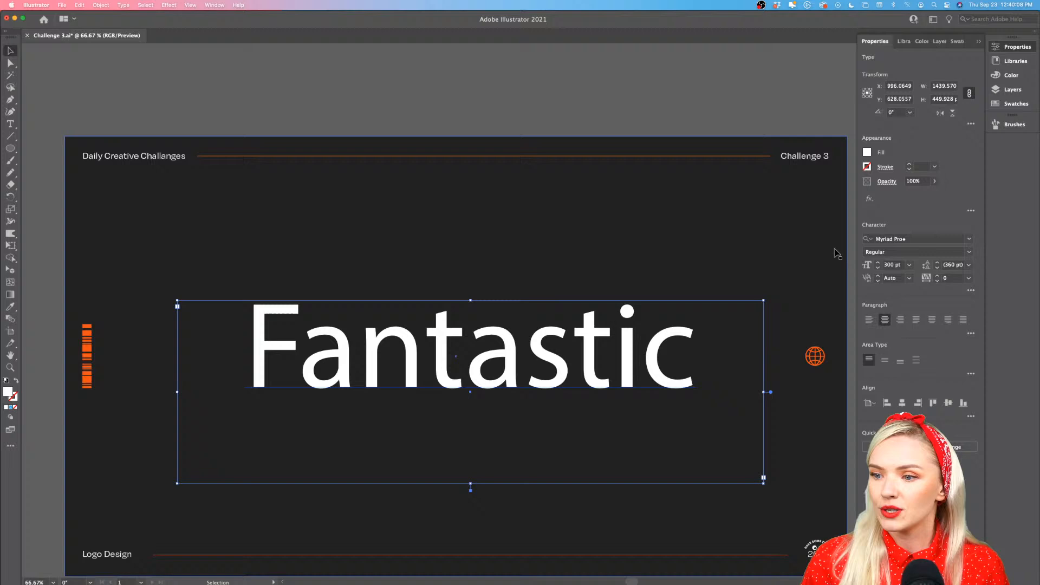
{"action": "left_click", "coordinate": [923, 237]}
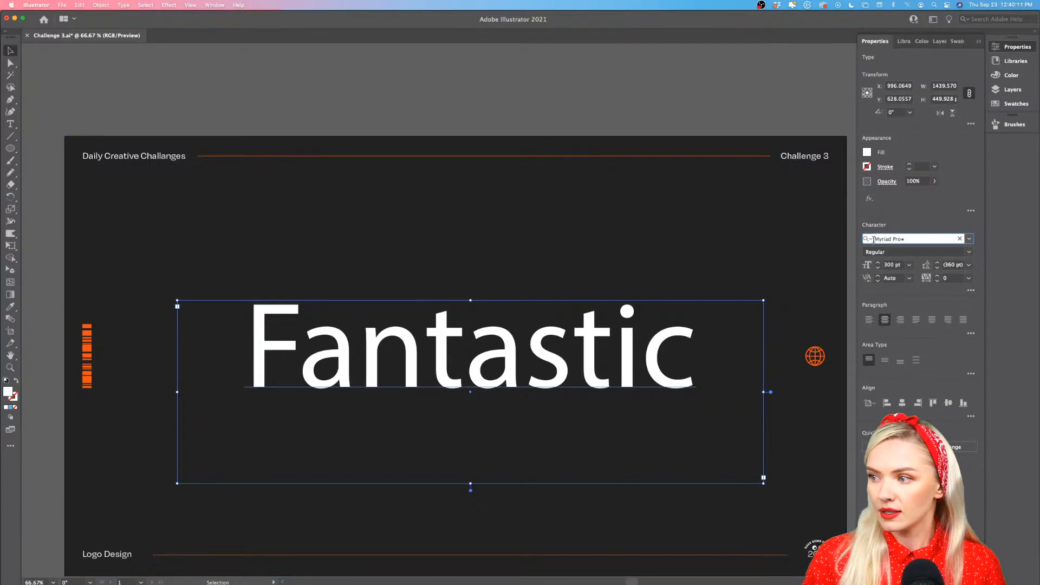
{"action": "type", "text": "Noto Sans Boldo"}
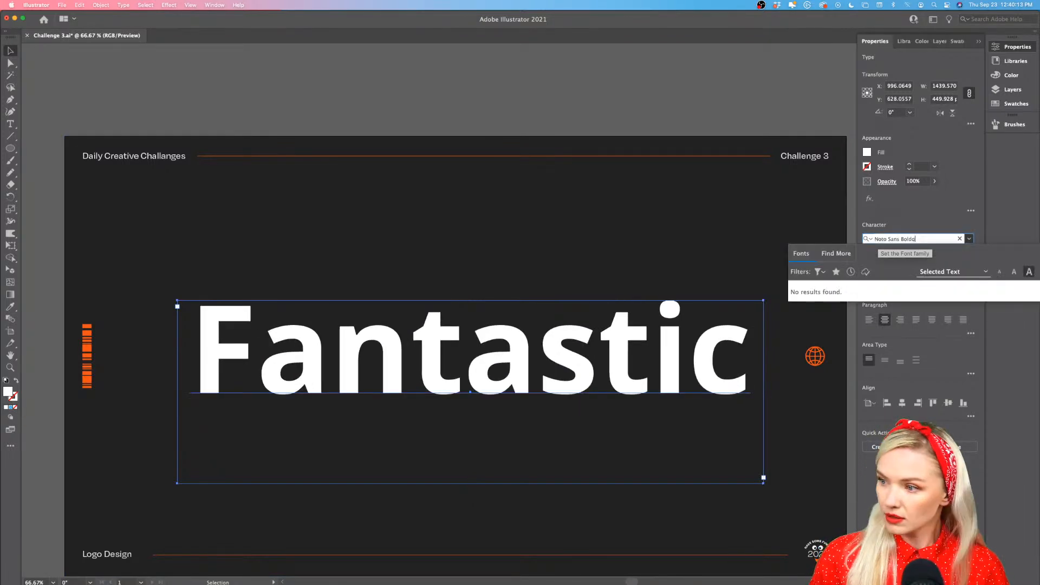
{"action": "key", "text": "BackSpace"}
{"action": "key", "text": "BackSpace"}
{"action": "key", "text": "BackSpace"}
{"action": "key", "text": "BackSpace"}
{"action": "key", "text": "BackSpace"}
{"action": "key", "text": "BackSpace"}
{"action": "key", "text": "BackSpace"}
{"action": "key", "text": "BackSpace"}
{"action": "key", "text": "BackSpace"}
{"action": "key", "text": "BackSpace"}
{"action": "key", "text": "BackSpace"}
{"action": "key", "text": "BackSpace"}
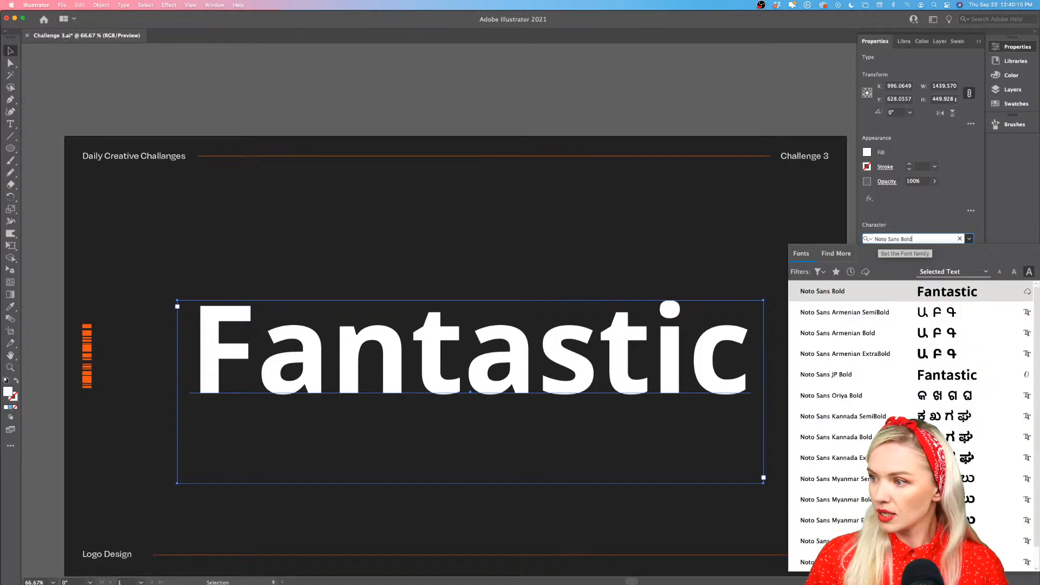
{"action": "key", "text": "BackSpace"}
{"action": "key", "text": "BackSpace"}
{"action": "key", "text": "BackSpace"}
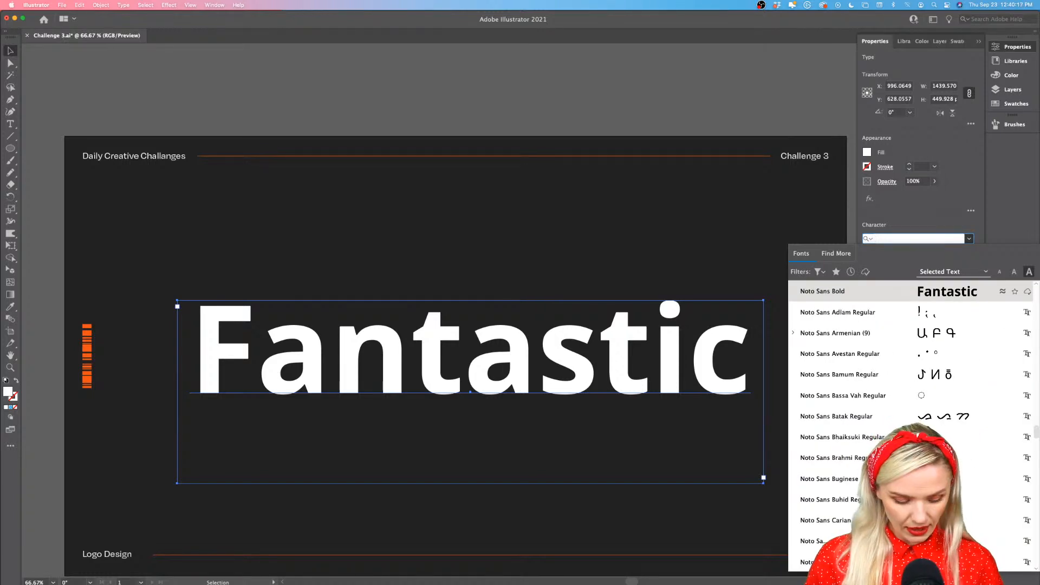
Search the font families for "q" and apply QuimbyGubernatorial to the "Fantastic" text
{"action": "type", "text": "q"}
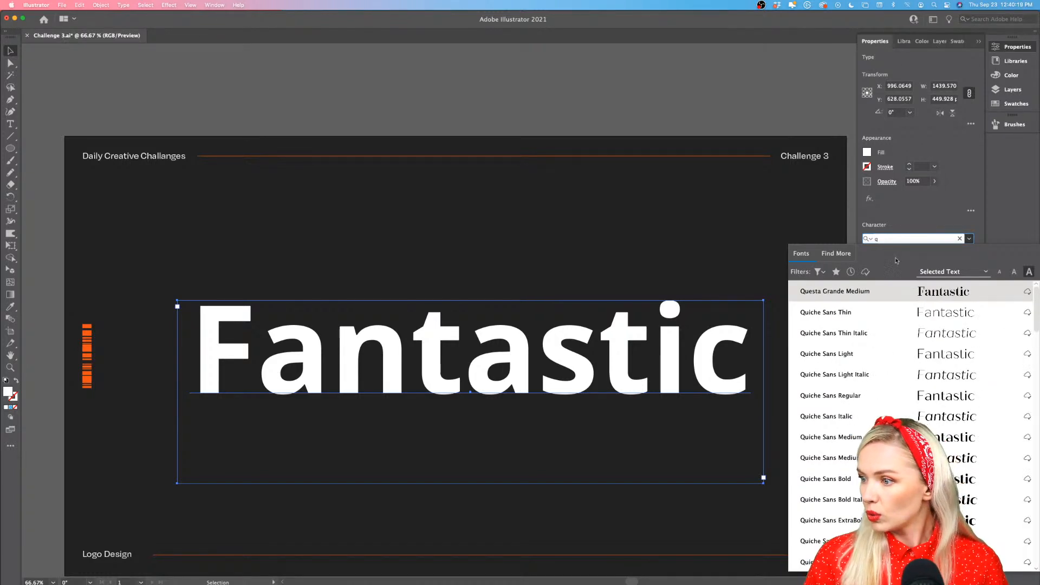
{"action": "key", "text": "Down"}
{"action": "key", "text": "Down"}
{"action": "key", "text": "Down"}
{"action": "key", "text": "Down"}
{"action": "key", "text": "Down"}
{"action": "key", "text": "Down"}
{"action": "key", "text": "Down"}
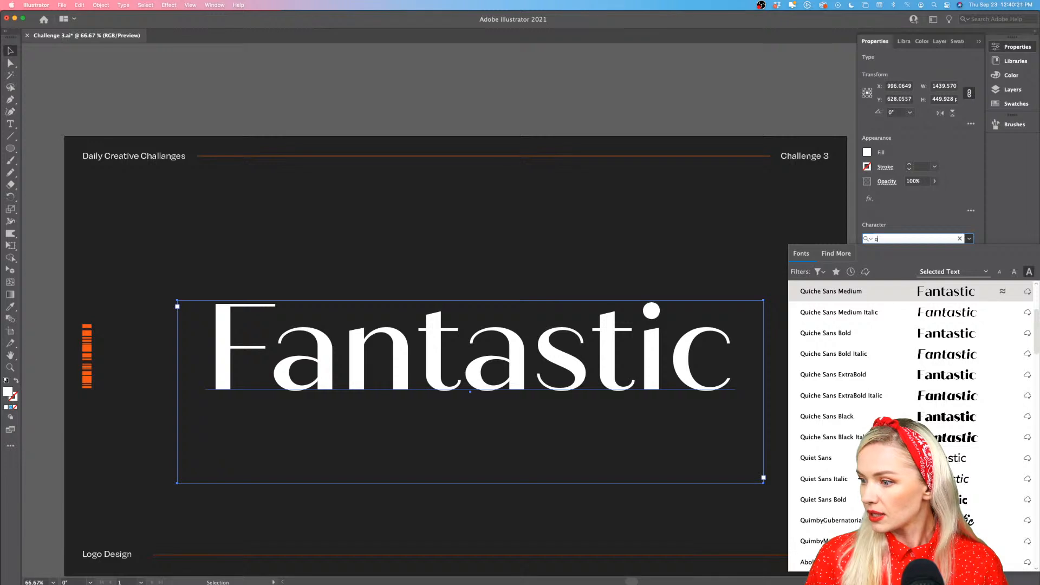
{"action": "key", "text": "Down"}
{"action": "key", "text": "Down"}
{"action": "key", "text": "Down"}
{"action": "key", "text": "Down"}
{"action": "key", "text": "Down"}
{"action": "key", "text": "Down"}
{"action": "key", "text": "Down"}
{"action": "key", "text": "Down"}
{"action": "key", "text": "Down"}
{"action": "key", "text": "Down"}
{"action": "key", "text": "Down"}
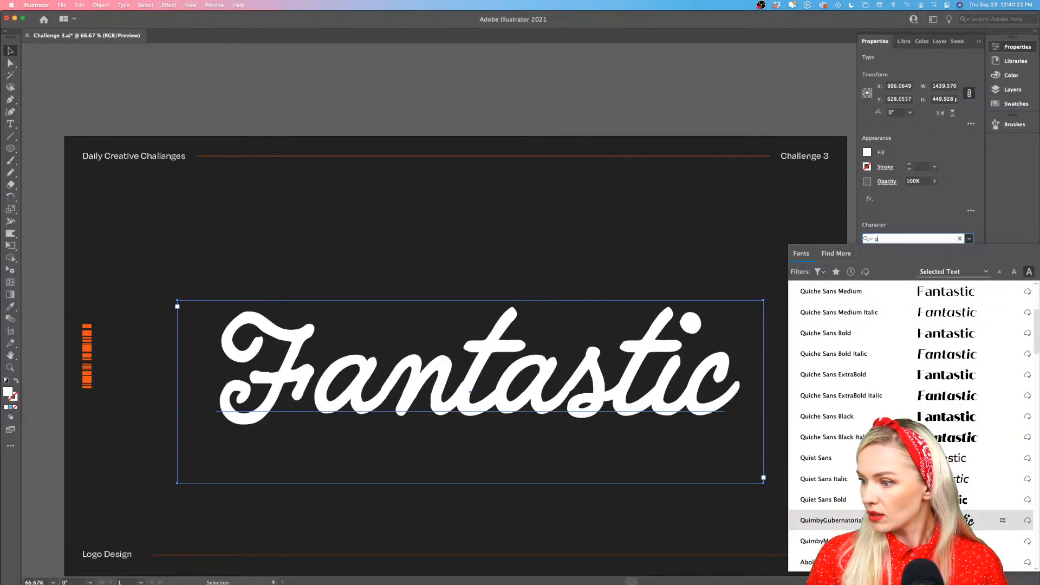
{"action": "key", "text": "Return"}
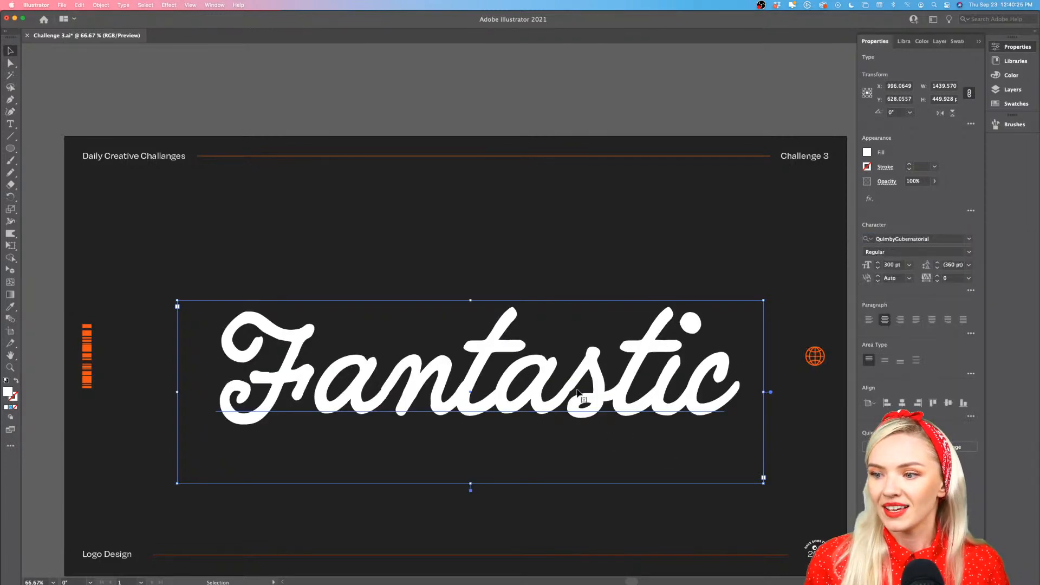
Reduce the text's font size to 200 pt and reposition the text box near the middle of the artboard
{"action": "left_click_drag", "start_coordinate": [560, 407], "coordinate": [553, 387]}
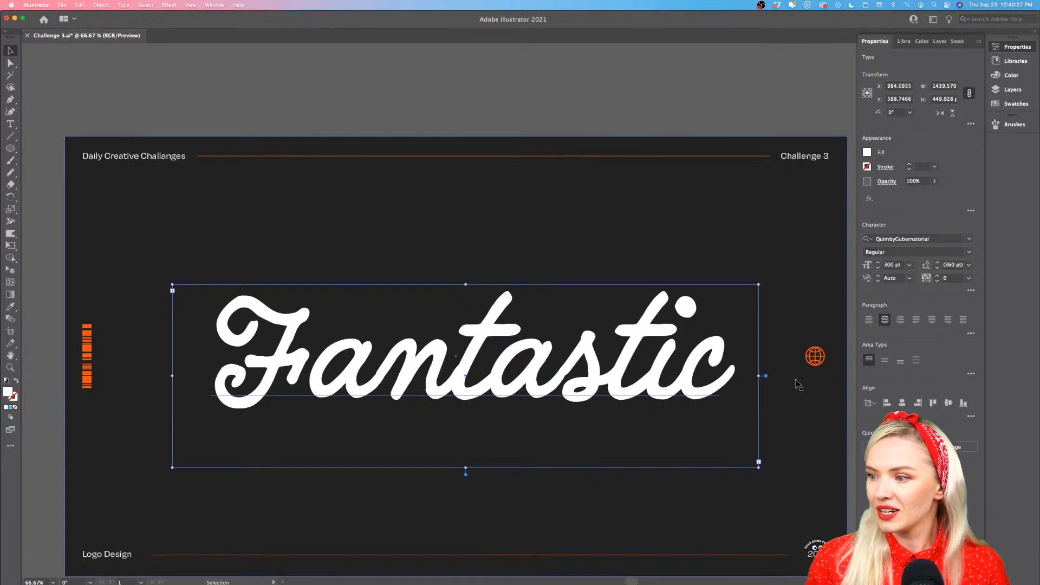
{"action": "left_click", "coordinate": [892, 265]}
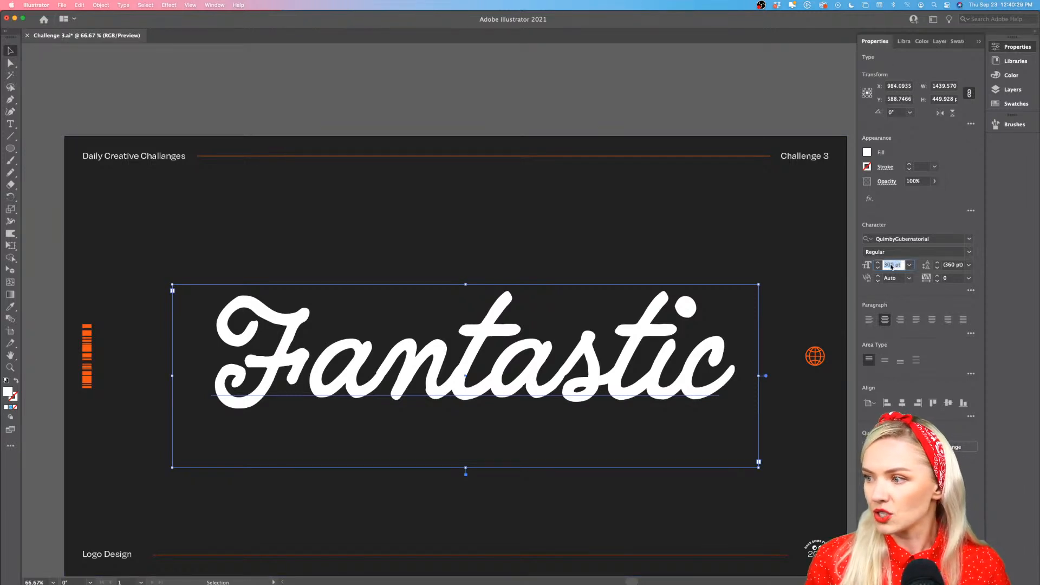
{"action": "type", "text": "200"}
{"action": "key", "text": "Return"}
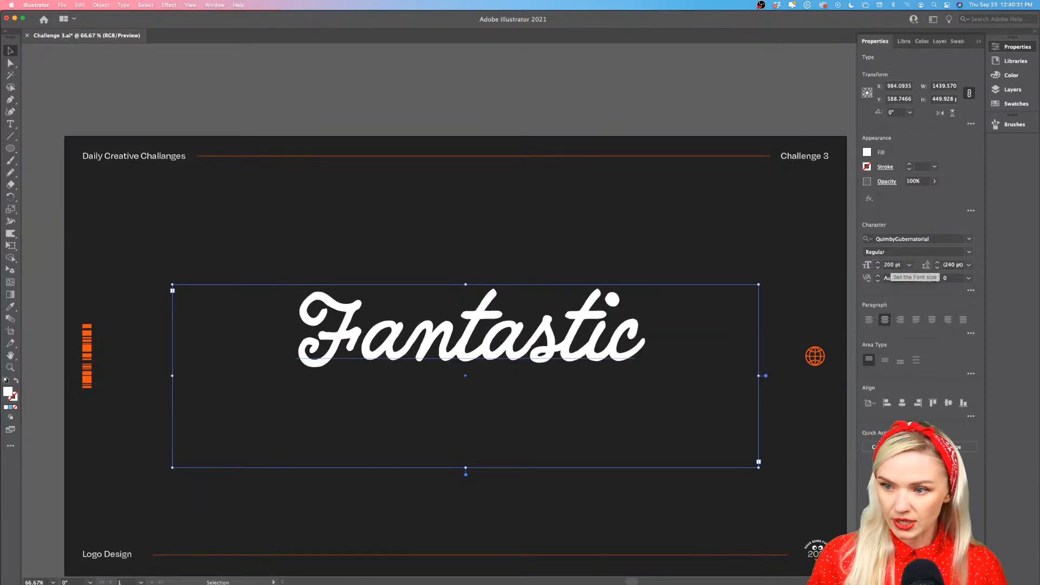
{"action": "left_click_drag", "start_coordinate": [614, 349], "coordinate": [597, 366]}
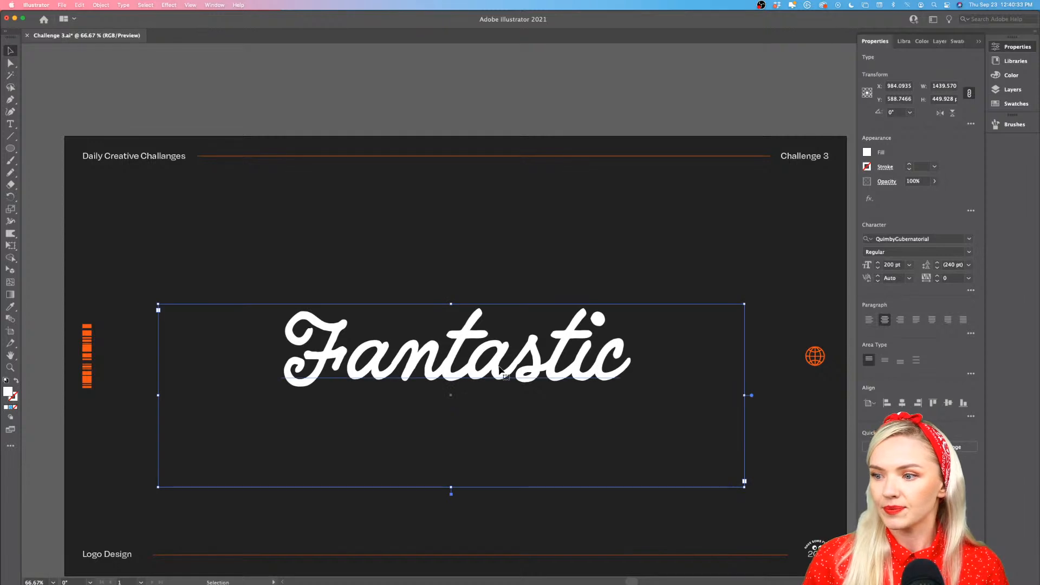
Convert the "Fantastic" text to outlines
{"action": "scroll", "coordinate": [498, 367], "scroll_direction": "up", "scroll_amount": 2}
{"action": "scroll", "coordinate": [321, 382], "scroll_direction": "down", "scroll_amount": 2}
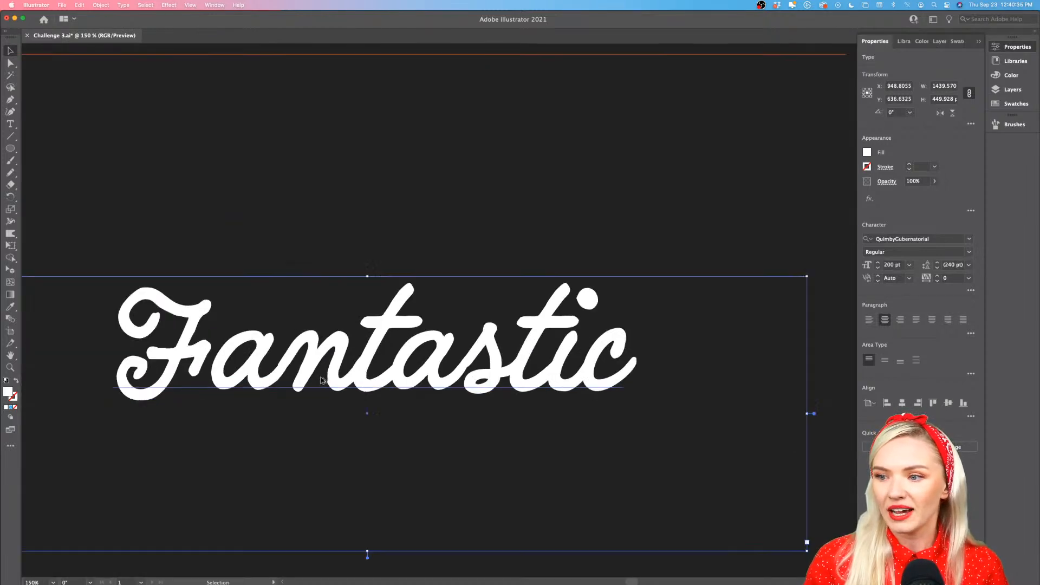
{"action": "scroll", "coordinate": [321, 379], "scroll_direction": "down", "scroll_amount": 1}
{"action": "scroll", "coordinate": [321, 378], "scroll_direction": "left", "scroll_amount": 1}
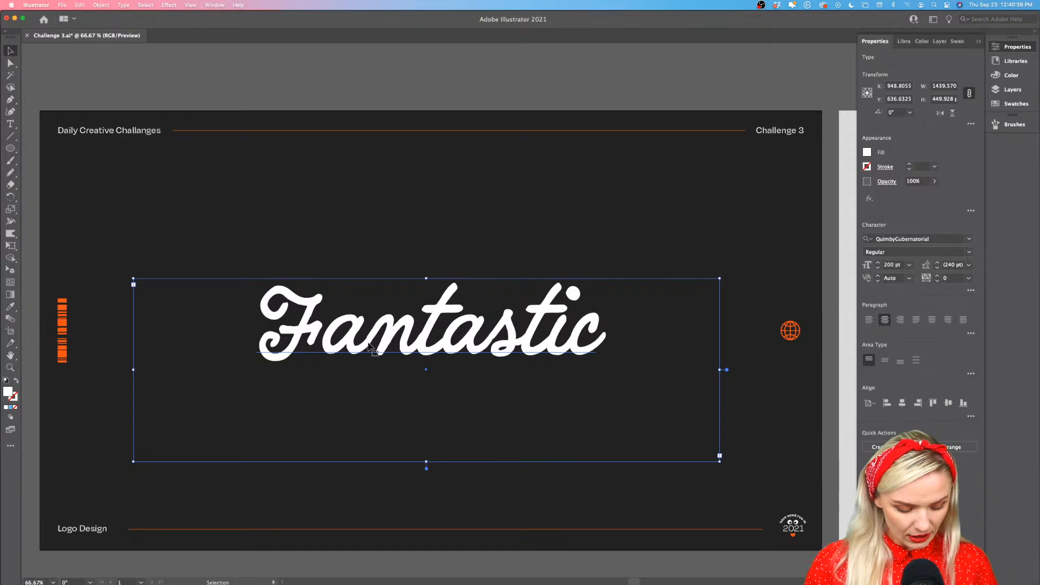
{"action": "key", "text": "super"}
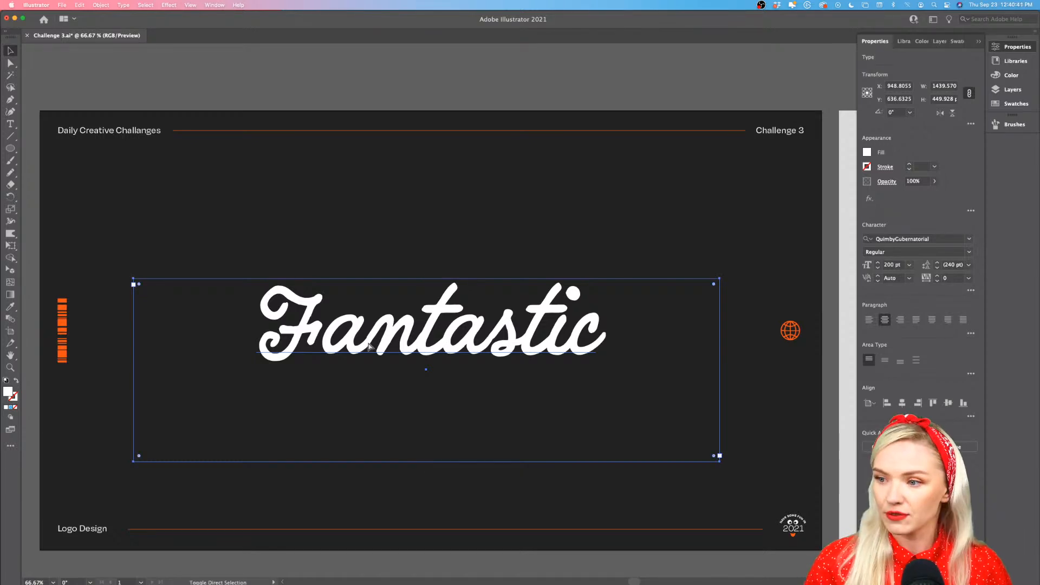
{"action": "key", "text": "super+shift+o"}
Isolate the letter group, try shifting the first "t" over the adjacent "a", undo the move, and exit isolation
{"action": "scroll", "coordinate": [457, 339], "scroll_direction": "up", "scroll_amount": 4}
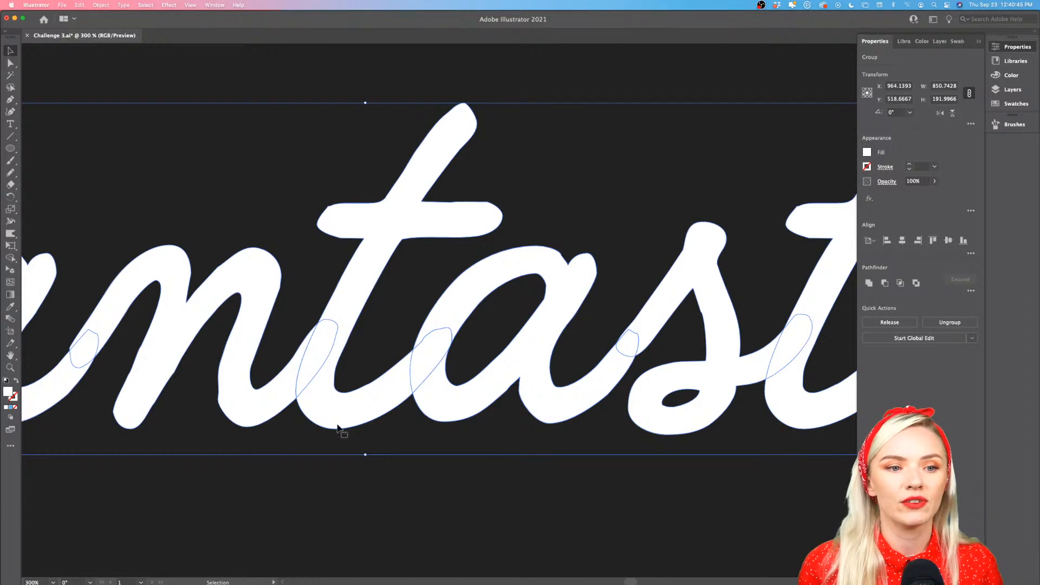
{"action": "scroll", "coordinate": [464, 395], "scroll_direction": "up", "scroll_amount": 4}
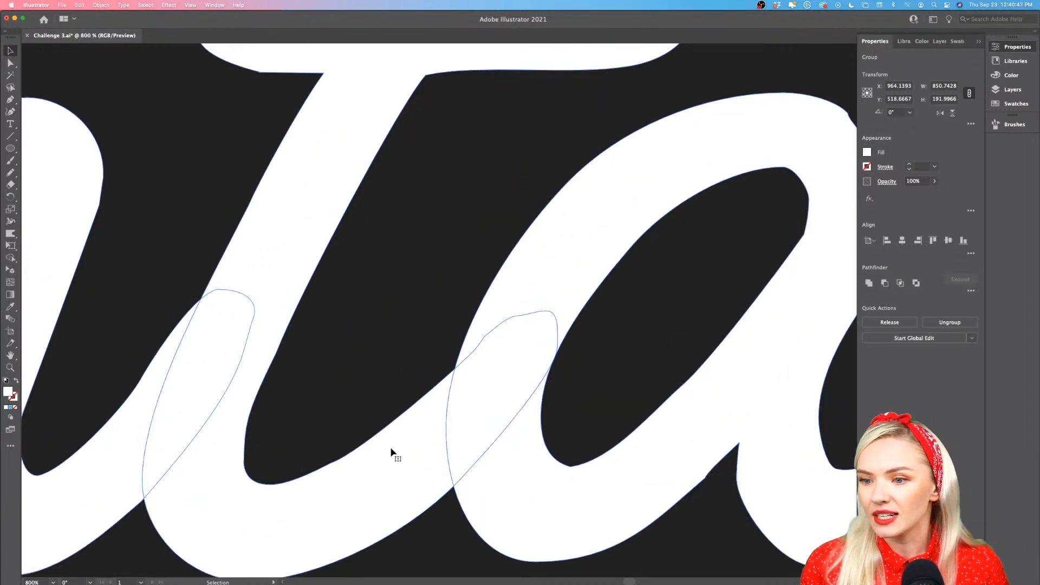
{"action": "double_click", "coordinate": [391, 449]}
{"action": "left_click_drag", "start_coordinate": [391, 450], "coordinate": [423, 440]}
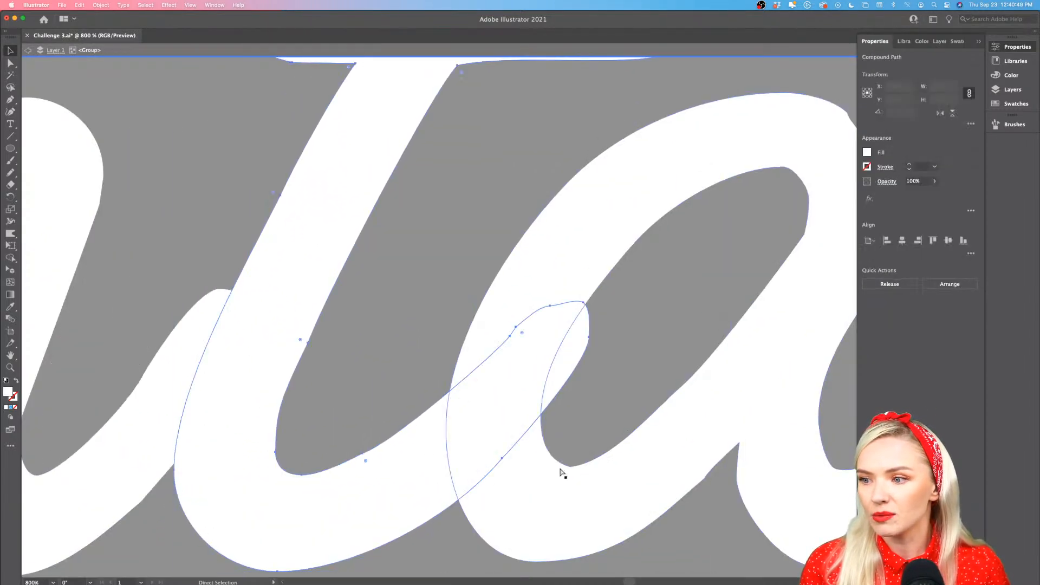
{"action": "key", "text": "super+z"}
{"action": "left_click", "coordinate": [508, 471]}
{"action": "scroll", "coordinate": [508, 471], "scroll_direction": "down", "scroll_amount": 6}
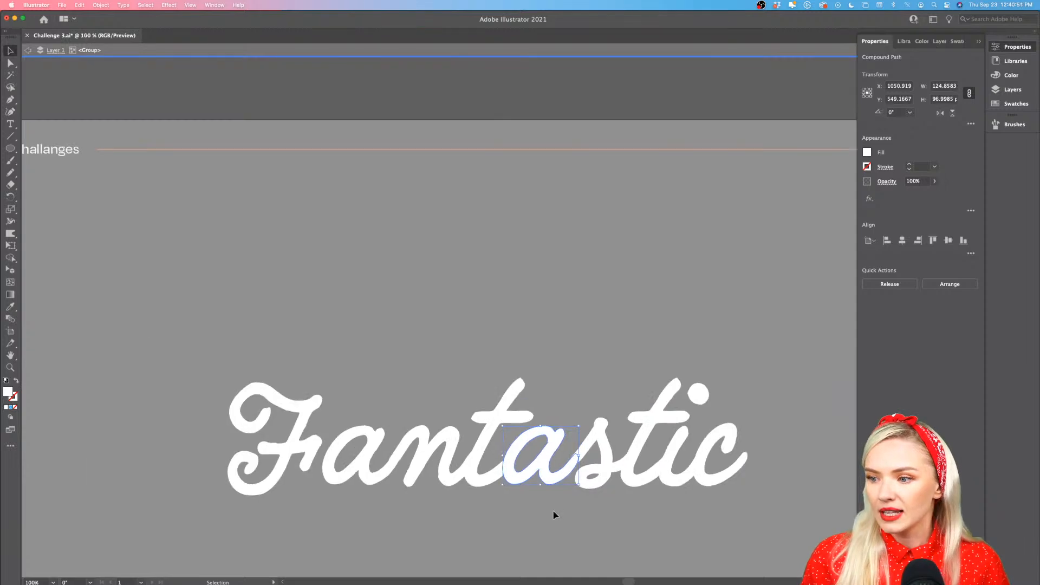
{"action": "left_click", "coordinate": [555, 514]}
{"action": "scroll", "coordinate": [534, 504], "scroll_direction": "right", "scroll_amount": 2}
{"action": "scroll", "coordinate": [534, 504], "scroll_direction": "down", "scroll_amount": 1}
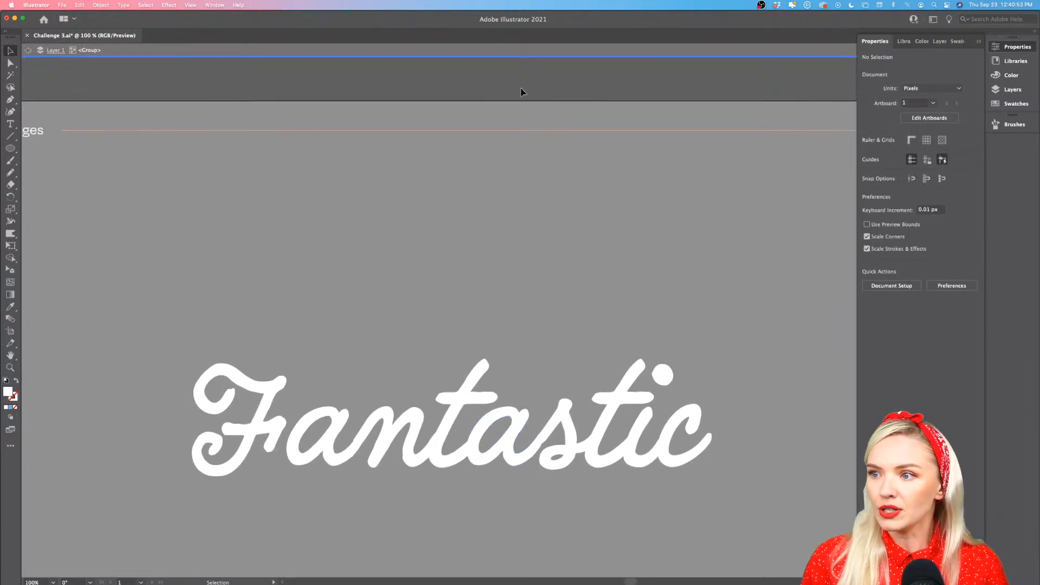
{"action": "double_click", "coordinate": [521, 84]}
Unite the overlapping outlined letters of "Fantastic" with Pathfinder
{"action": "left_click", "coordinate": [486, 459]}
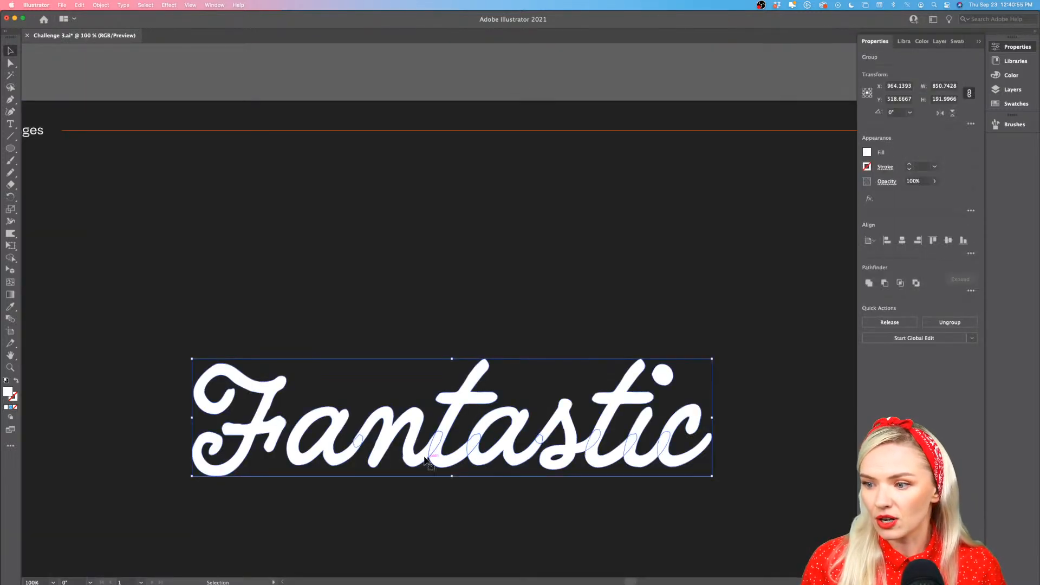
{"action": "scroll", "coordinate": [351, 409], "scroll_direction": "down", "scroll_amount": 2}
{"action": "scroll", "coordinate": [351, 409], "scroll_direction": "right", "scroll_amount": 1}
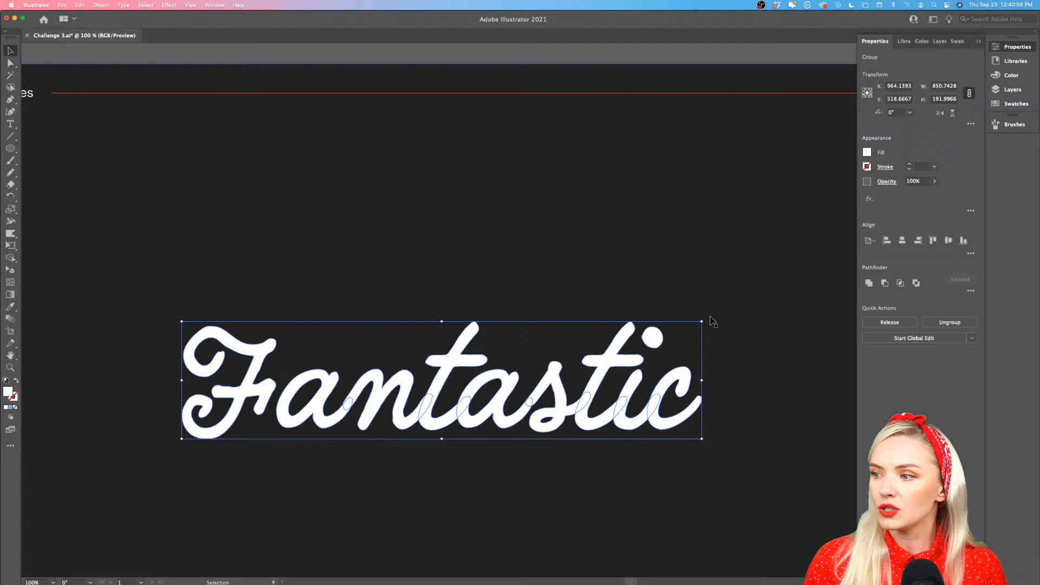
{"action": "left_click", "coordinate": [869, 284]}
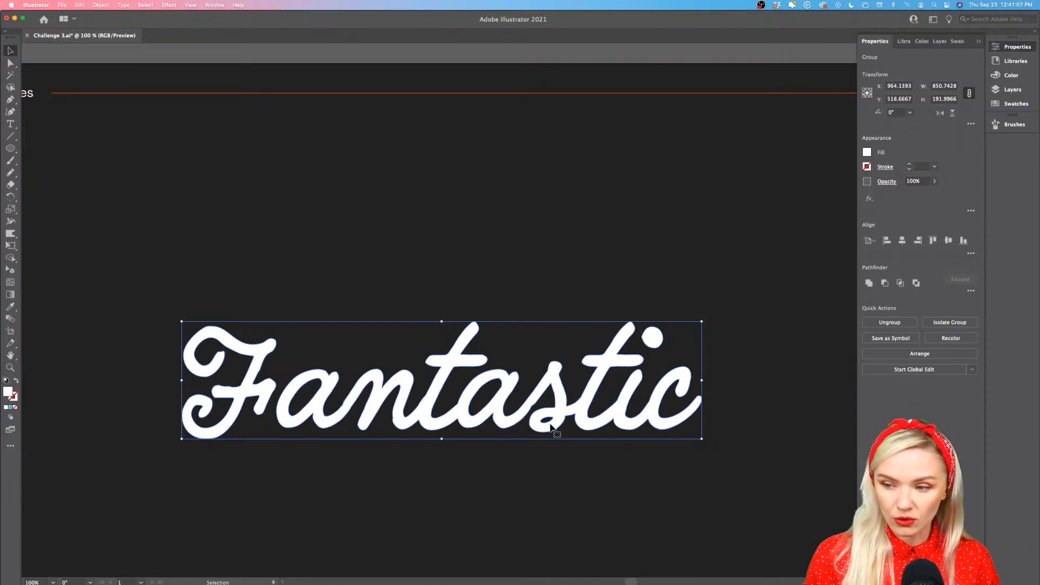
Duplicate the merged "Fantastic" lettering straight up above the original and select the lower one
{"action": "left_click_drag", "start_coordinate": [550, 427], "coordinate": [565, 234]}
{"action": "left_click", "coordinate": [558, 408]}
{"action": "scroll", "coordinate": [564, 408], "scroll_direction": "down", "scroll_amount": 2}
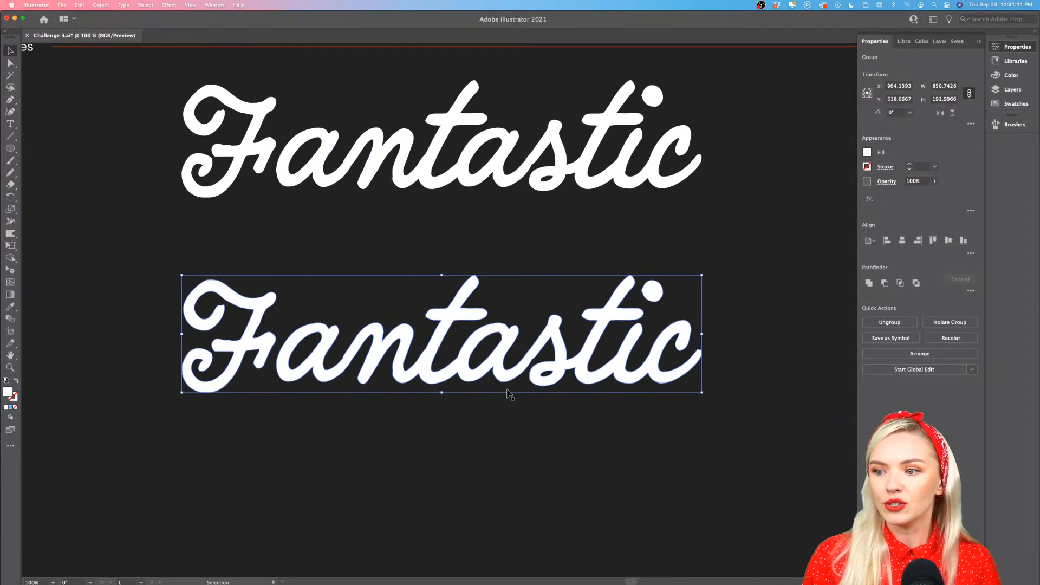
Add a 53 pt stroke around the lower "Fantastic" lettering
{"action": "scroll", "coordinate": [509, 393], "scroll_direction": "up", "scroll_amount": 1}
{"action": "scroll", "coordinate": [508, 394], "scroll_direction": "left", "scroll_amount": 2}
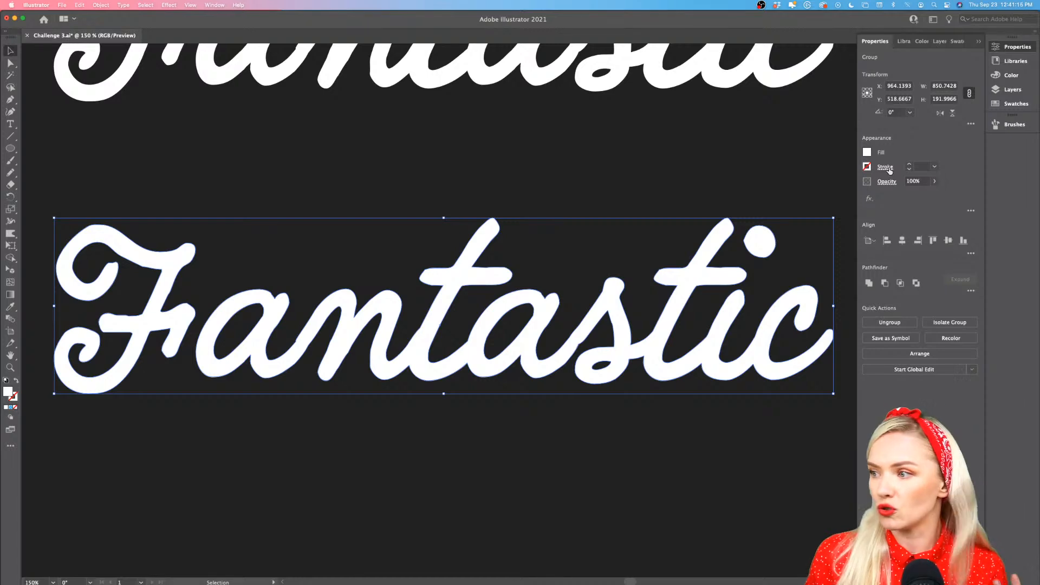
{"action": "left_click", "coordinate": [911, 165]}
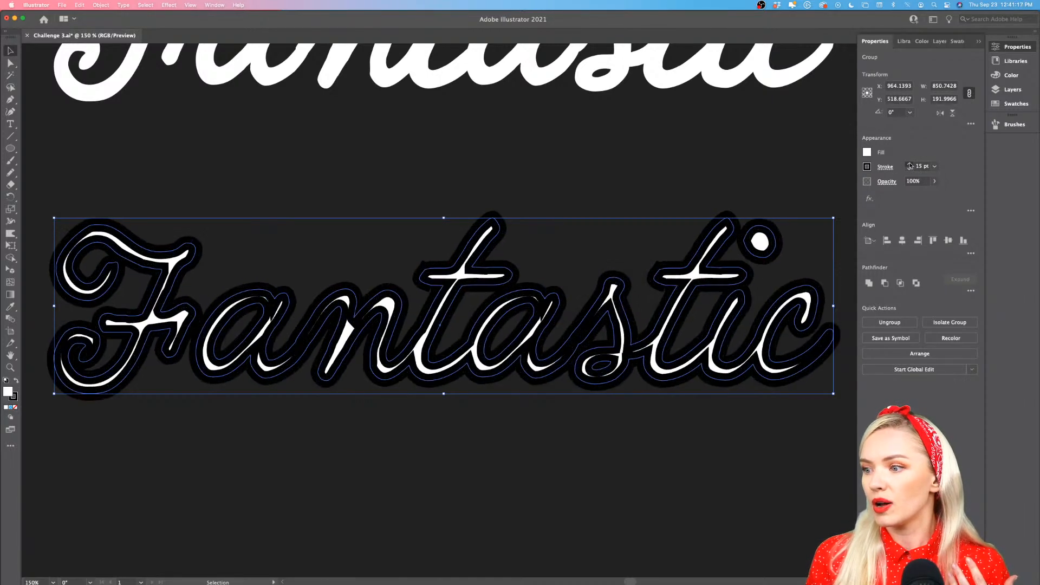
{"action": "left_click_drag", "start_coordinate": [910, 165], "coordinate": [910, 166]}
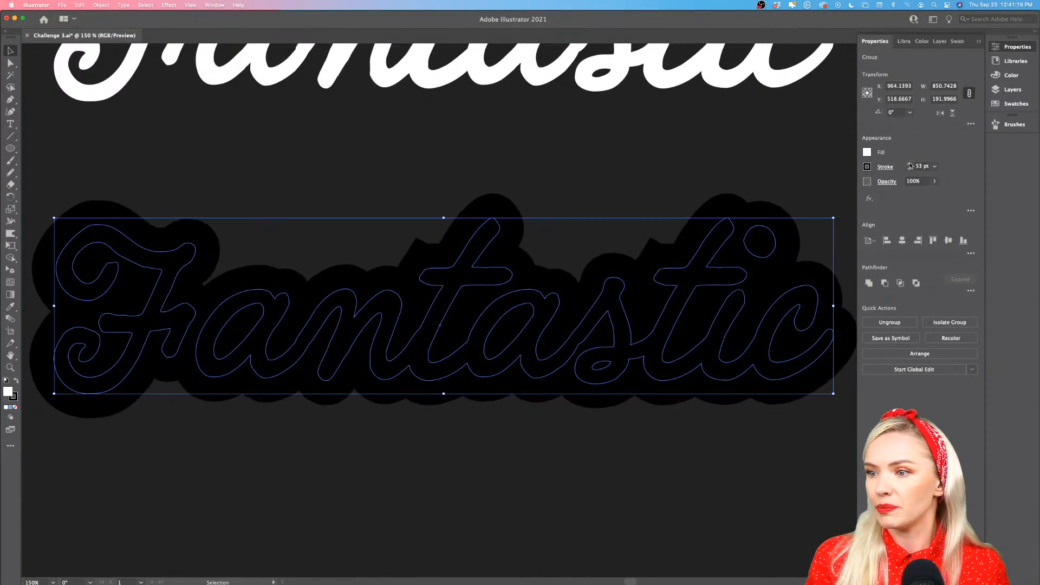
{"action": "scroll", "coordinate": [565, 317], "scroll_direction": "down", "scroll_amount": 1}
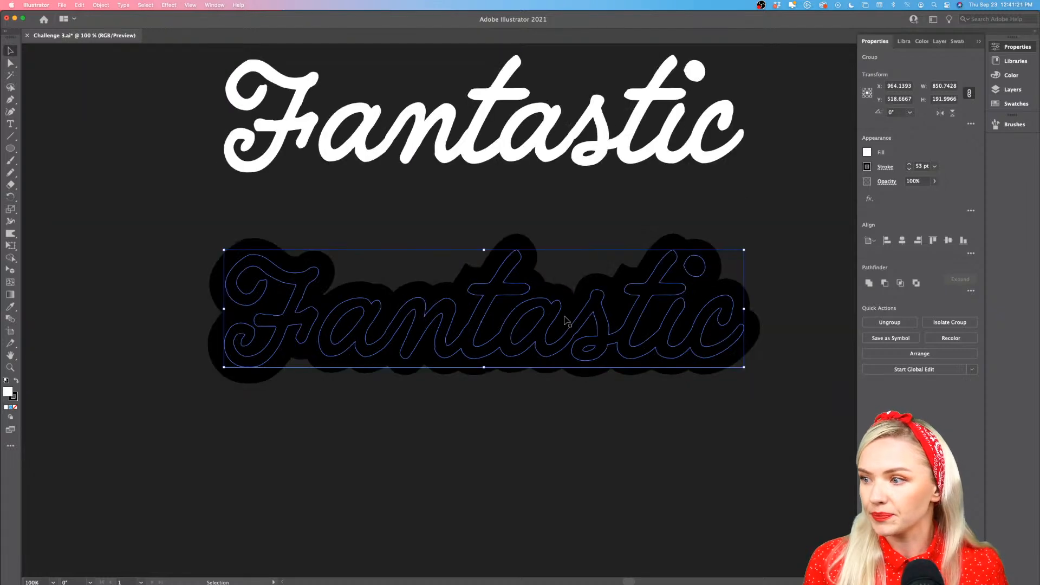
{"action": "scroll", "coordinate": [565, 317], "scroll_direction": "right", "scroll_amount": 2}
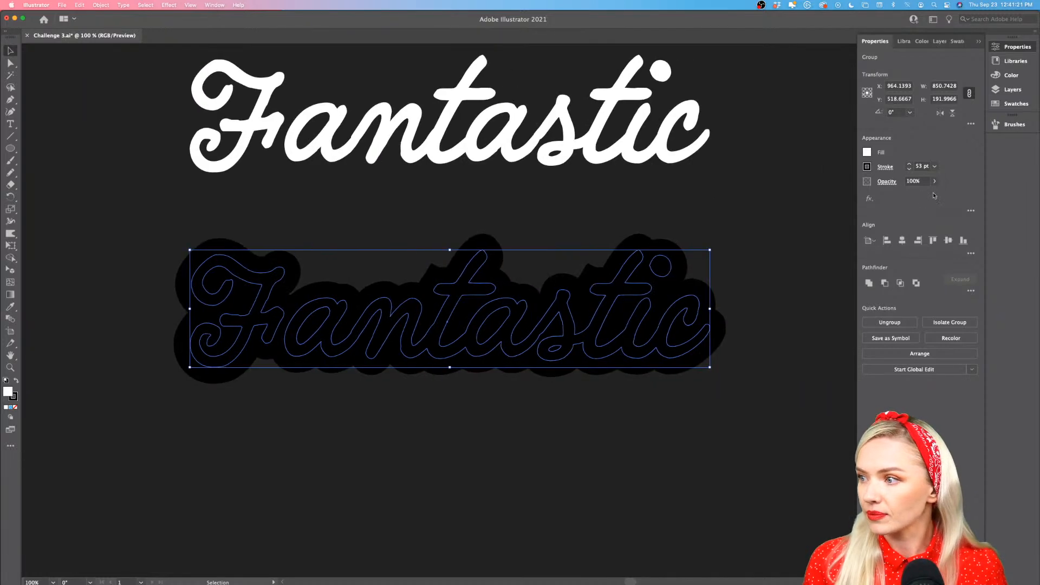
Change the stroke color of the lower lettering to white and check its outer edge around the first "t"
{"action": "left_click", "coordinate": [867, 167]}
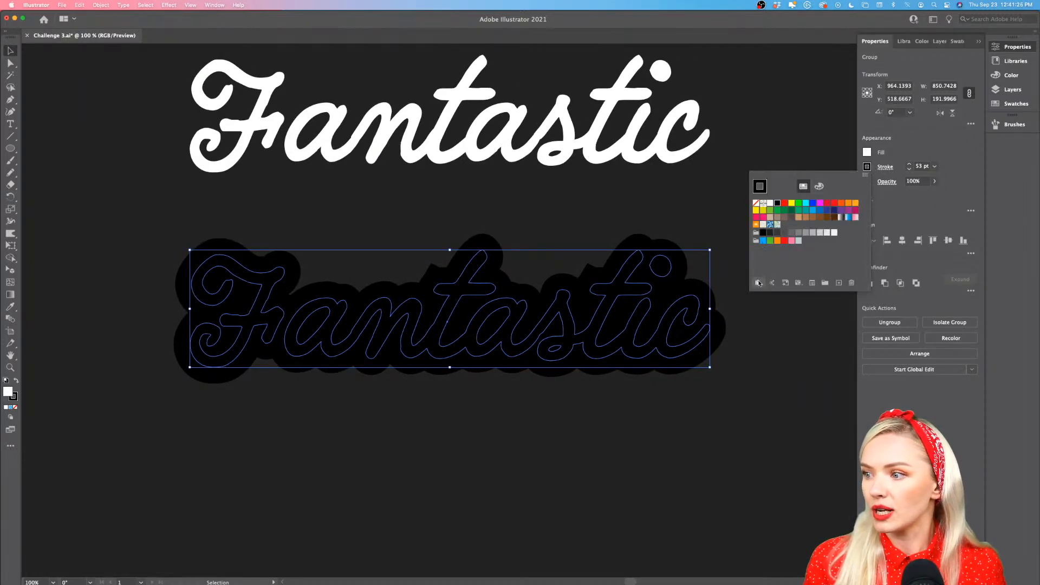
{"action": "left_click", "coordinate": [771, 204]}
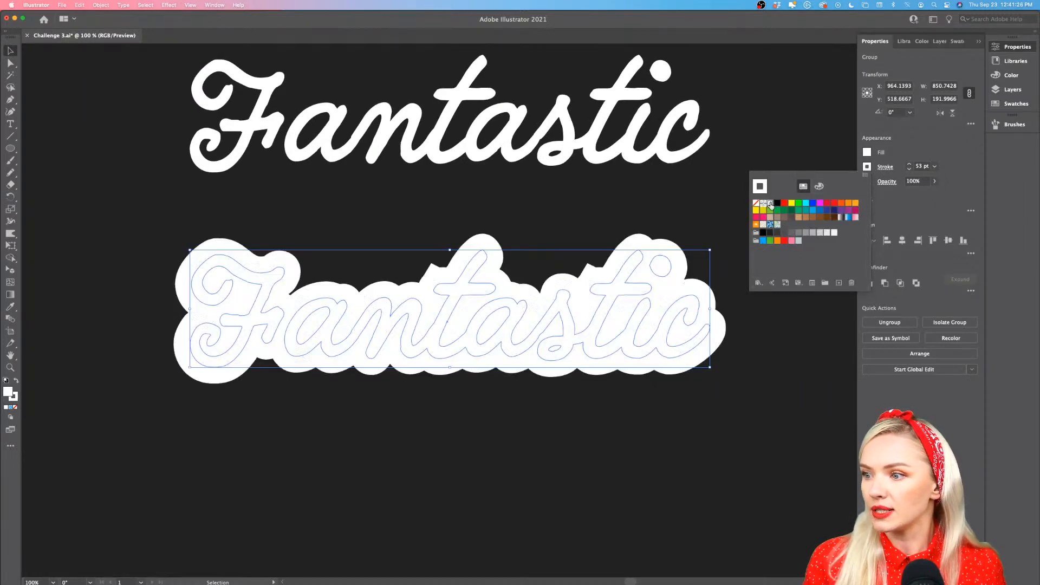
{"action": "left_click", "coordinate": [933, 213]}
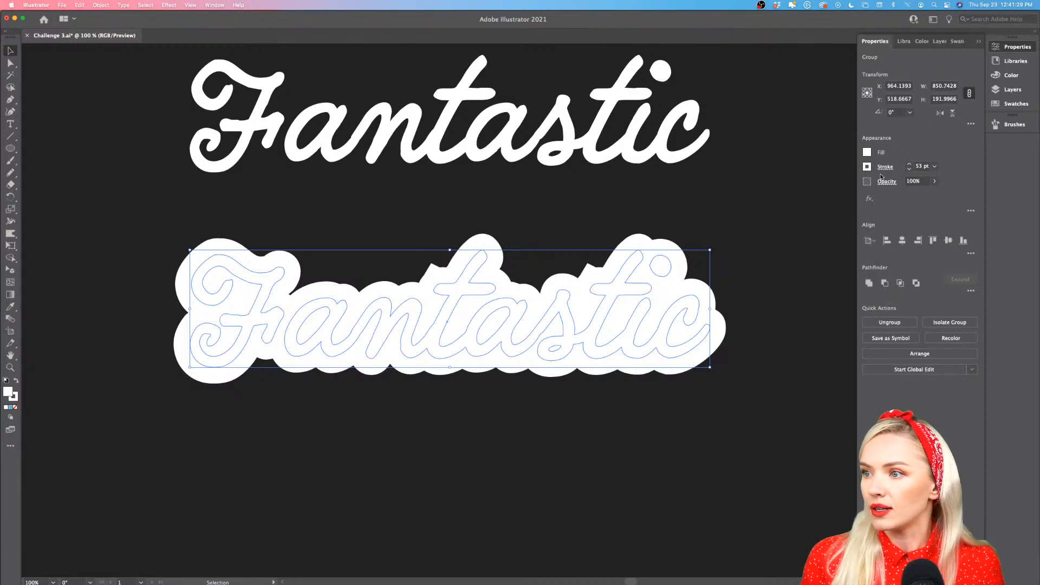
{"action": "scroll", "coordinate": [435, 281], "scroll_direction": "up", "scroll_amount": 3}
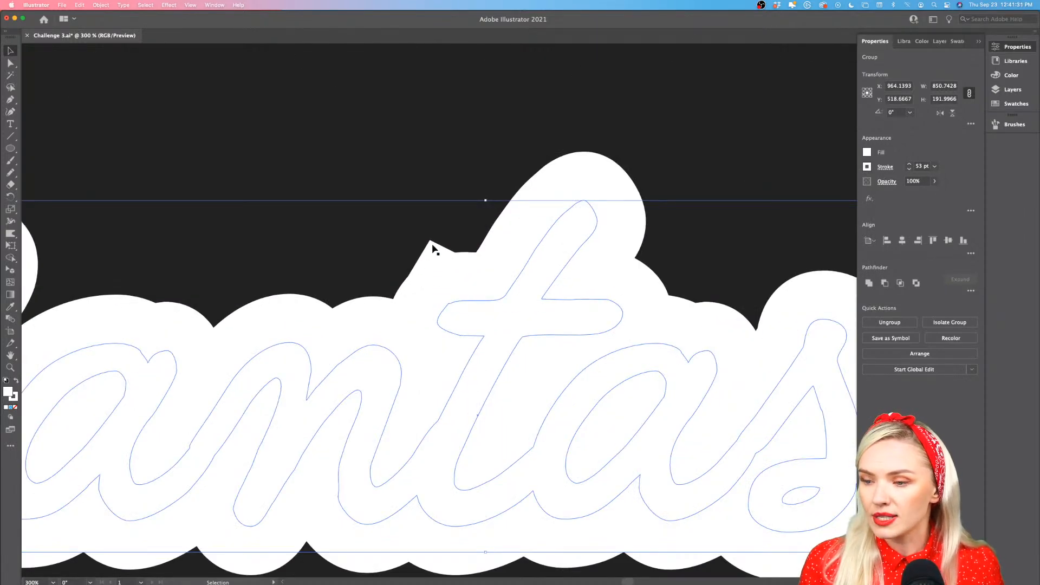
{"action": "scroll", "coordinate": [460, 276], "scroll_direction": "down", "scroll_amount": 3}
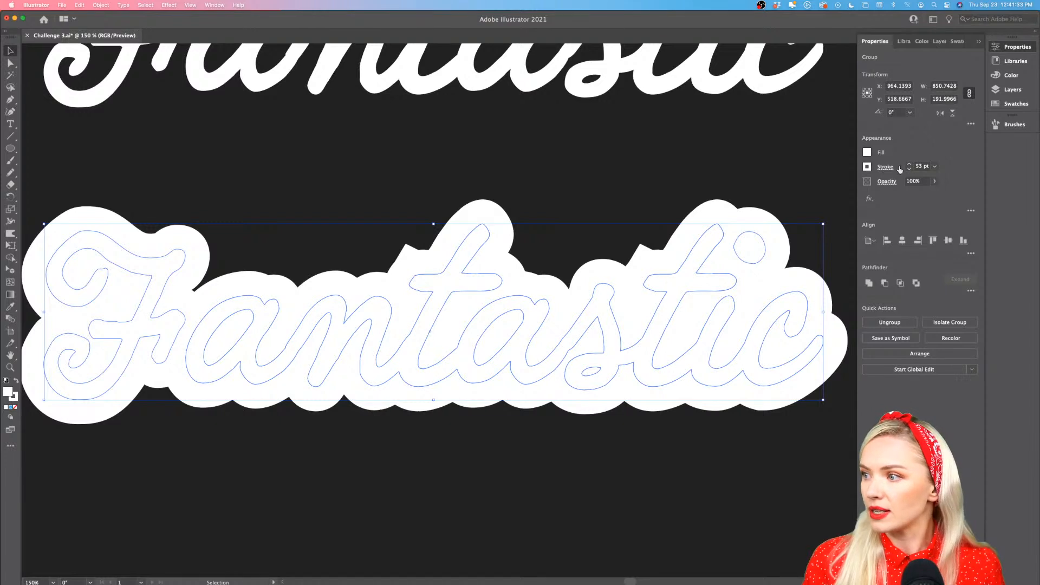
Align the lower lettering's stroke to the outside and reduce its weight to 30 pt
{"action": "left_click", "coordinate": [909, 171]}
{"action": "left_click", "coordinate": [909, 171]}
{"action": "left_click", "coordinate": [909, 170]}
{"action": "left_click", "coordinate": [910, 171]}
{"action": "left_click", "coordinate": [910, 171]}
{"action": "left_click", "coordinate": [910, 170]}
{"action": "left_click", "coordinate": [909, 171]}
{"action": "left_click", "coordinate": [910, 171]}
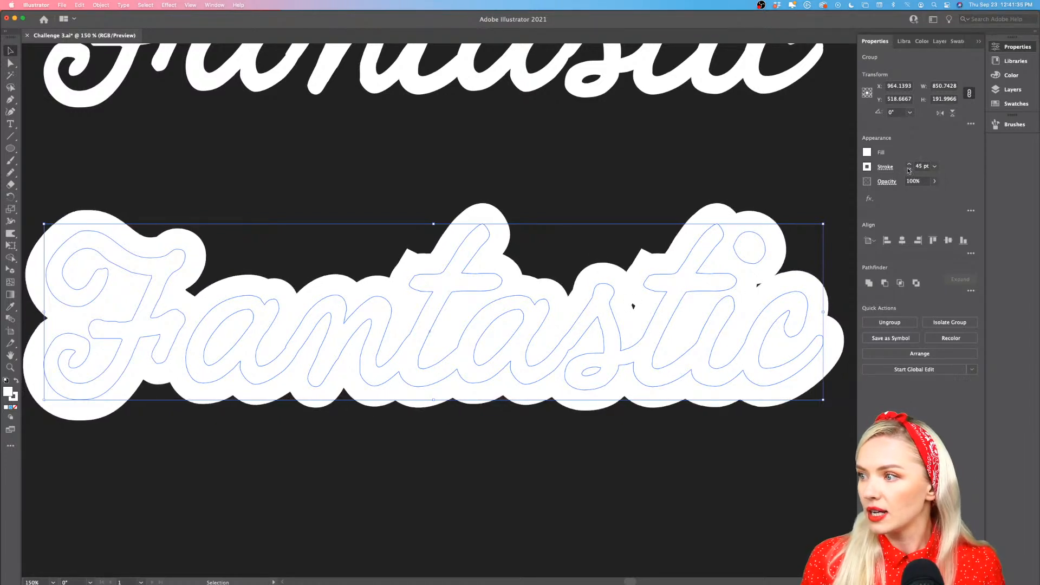
{"action": "left_click", "coordinate": [890, 168]}
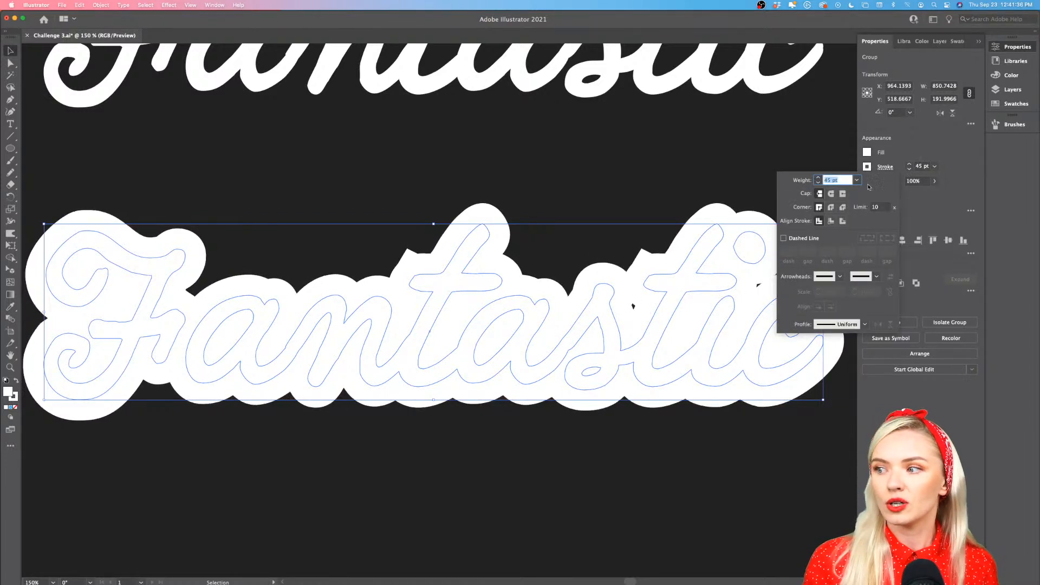
{"action": "left_click", "coordinate": [843, 221]}
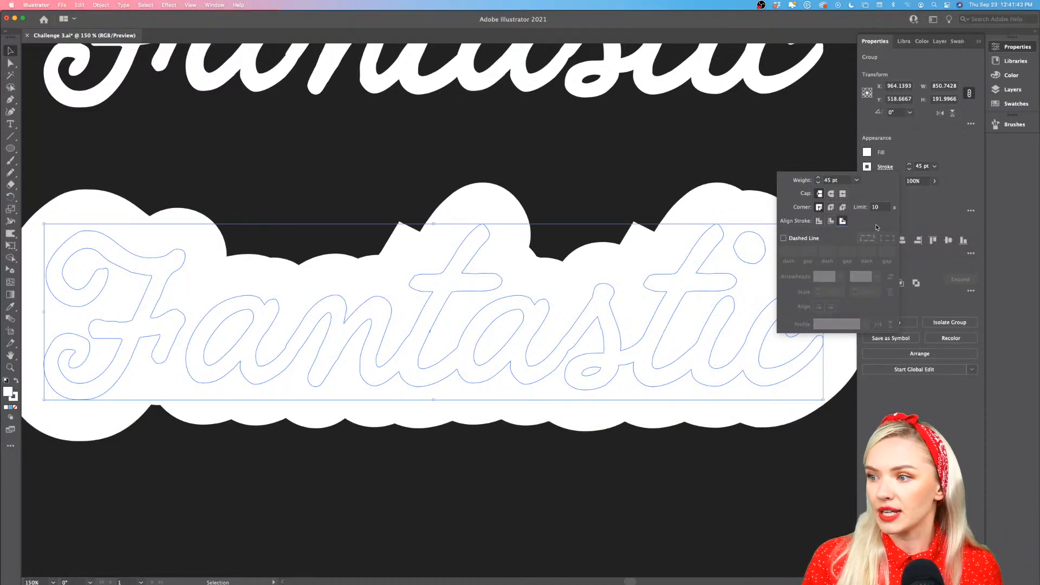
{"action": "left_click", "coordinate": [819, 183]}
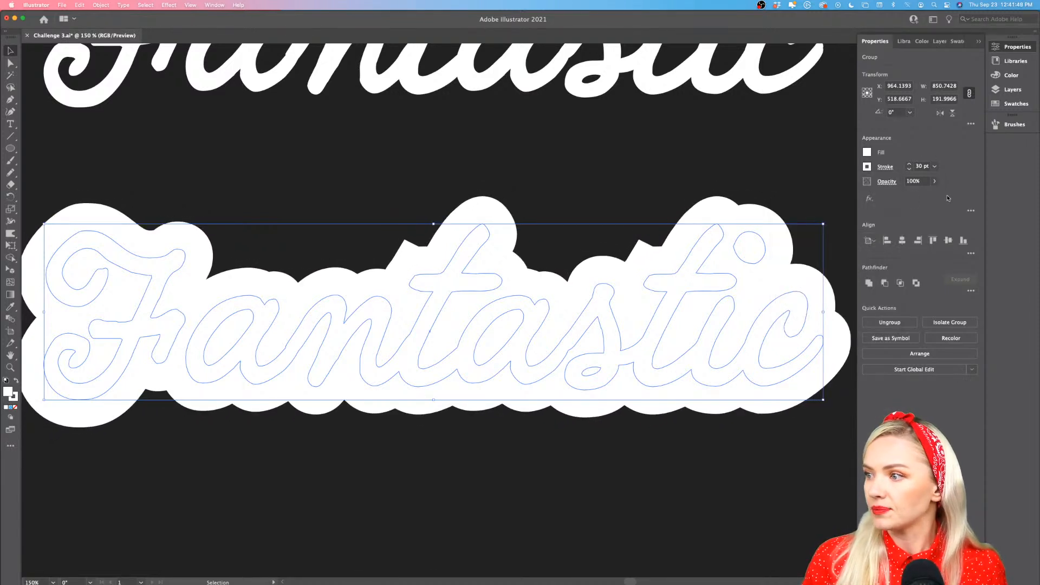
Expand the appearance of the lower lettering so its stroke becomes filled shapes
{"action": "scroll", "coordinate": [603, 298], "scroll_direction": "down", "scroll_amount": 2}
{"action": "scroll", "coordinate": [604, 298], "scroll_direction": "right", "scroll_amount": 2}
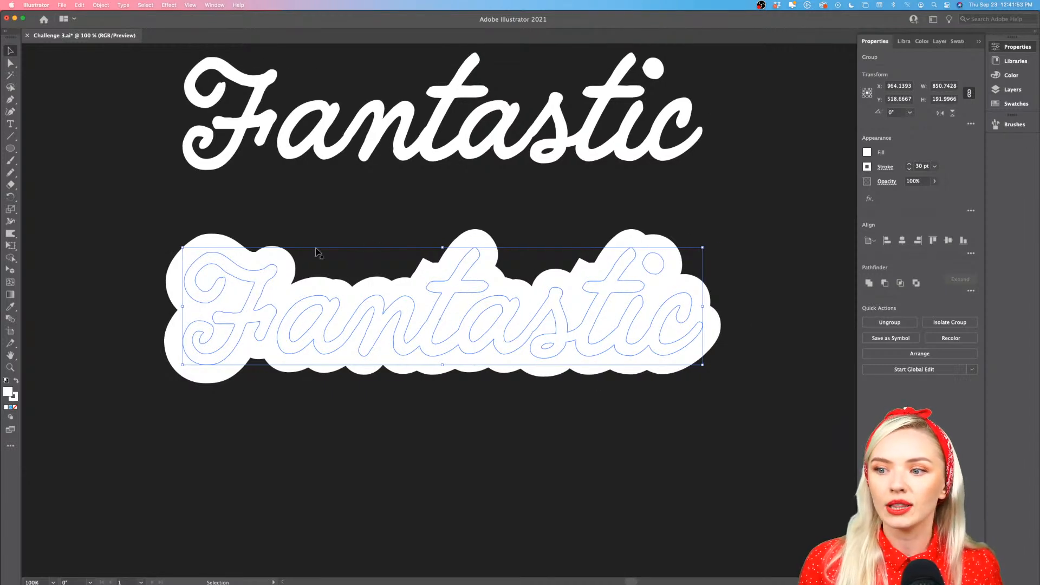
{"action": "left_click", "coordinate": [101, 5]}
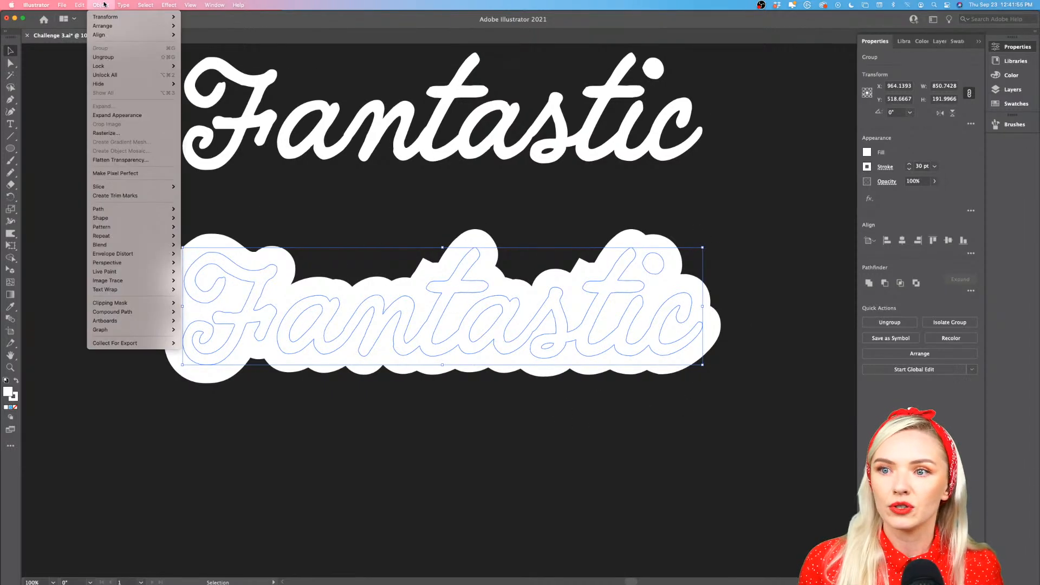
{"action": "left_click", "coordinate": [129, 120]}
Inspect the overlapping expanded outlines and unite them into one solid backing shape with Pathfinder
{"action": "scroll", "coordinate": [306, 308], "scroll_direction": "up", "scroll_amount": 5}
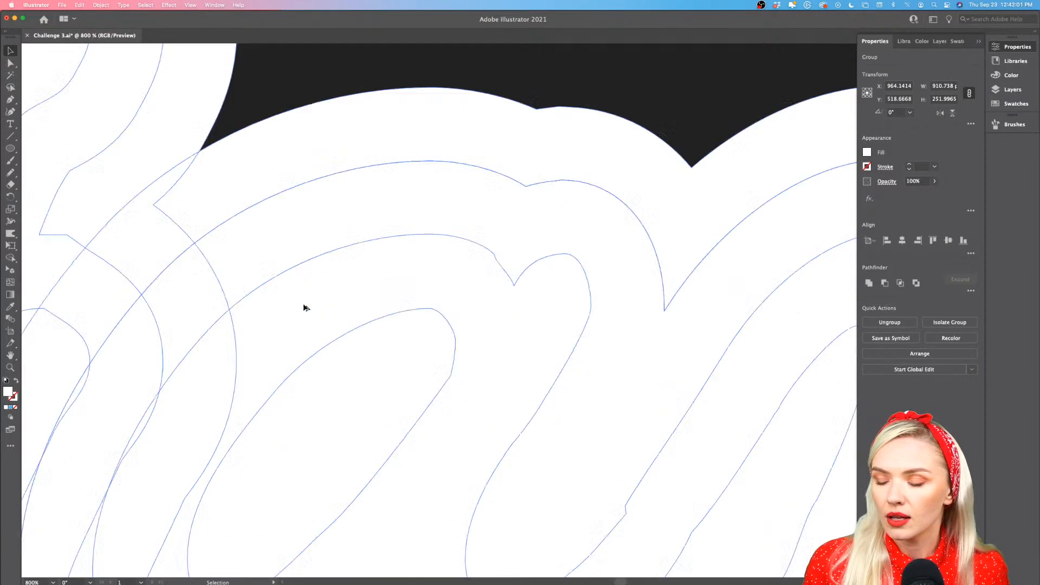
{"action": "scroll", "coordinate": [306, 308], "scroll_direction": "down", "scroll_amount": 1}
{"action": "scroll", "coordinate": [307, 308], "scroll_direction": "down", "scroll_amount": 1}
{"action": "scroll", "coordinate": [421, 229], "scroll_direction": "right", "scroll_amount": 1}
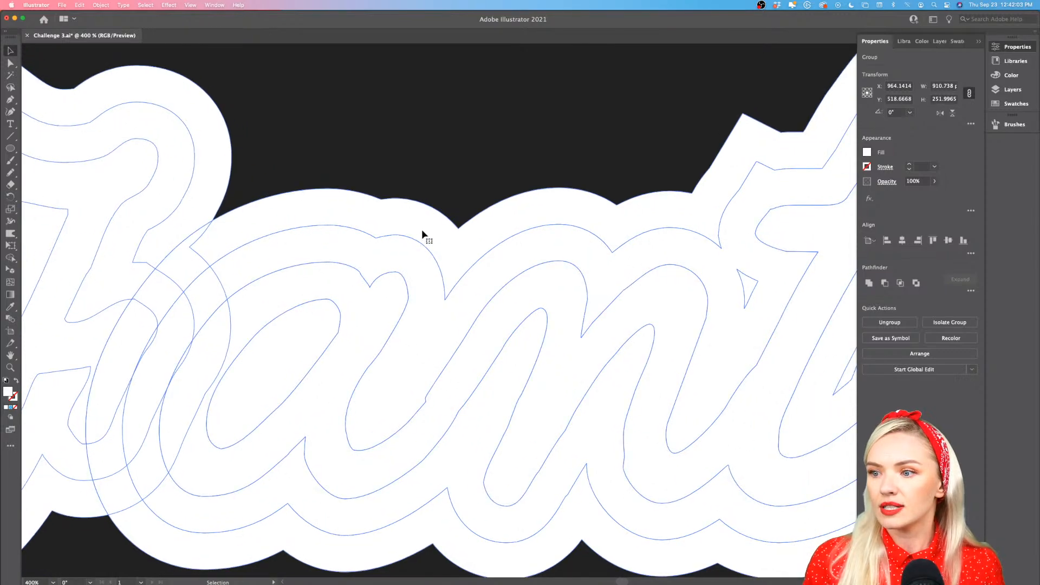
{"action": "scroll", "coordinate": [467, 239], "scroll_direction": "up", "scroll_amount": 3}
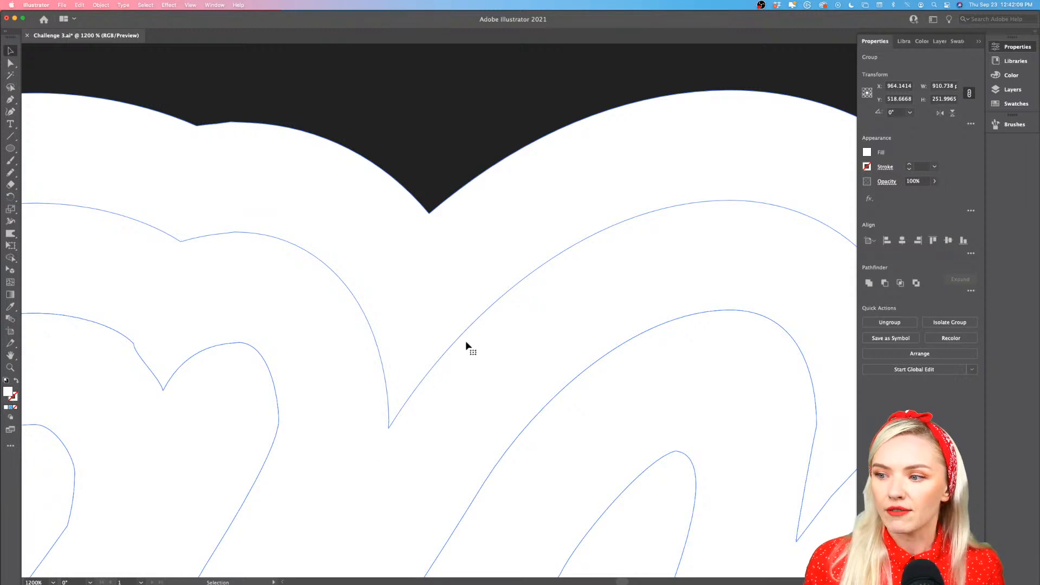
{"action": "scroll", "coordinate": [486, 382], "scroll_direction": "down", "scroll_amount": 1}
{"action": "scroll", "coordinate": [486, 382], "scroll_direction": "down", "scroll_amount": 6}
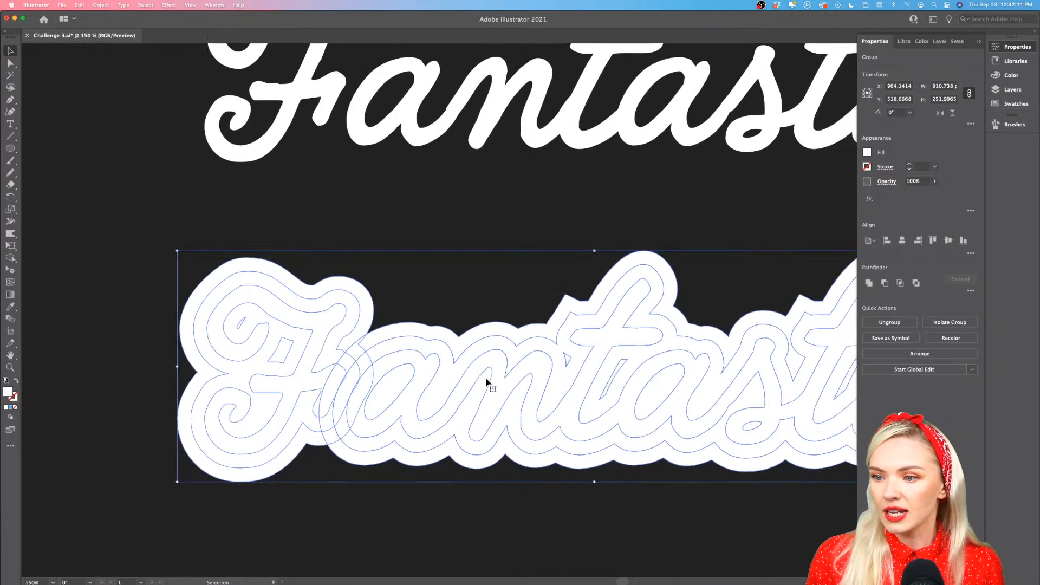
{"action": "scroll", "coordinate": [485, 377], "scroll_direction": "right", "scroll_amount": 2}
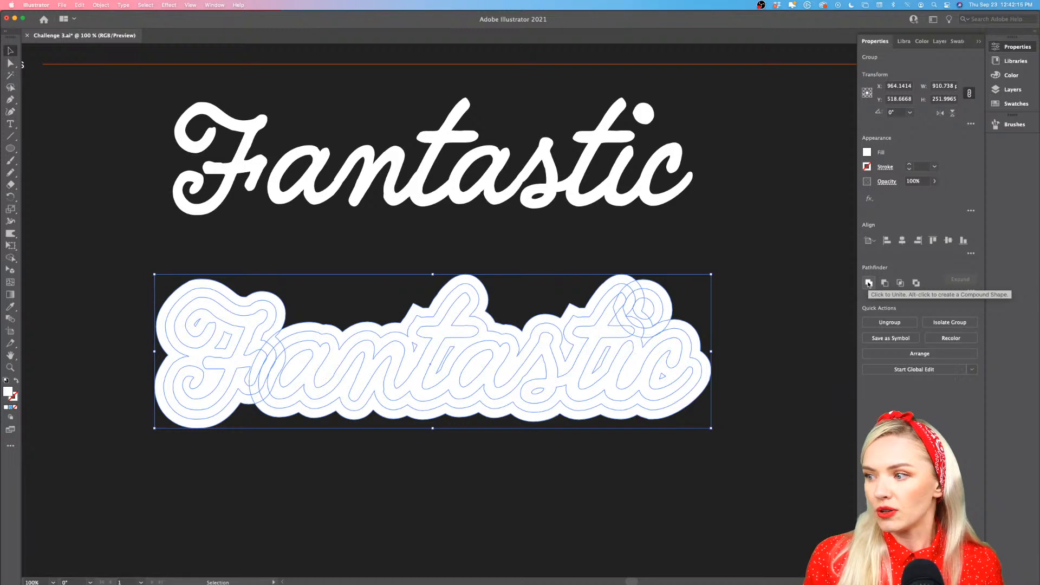
{"action": "left_click", "coordinate": [868, 283]}
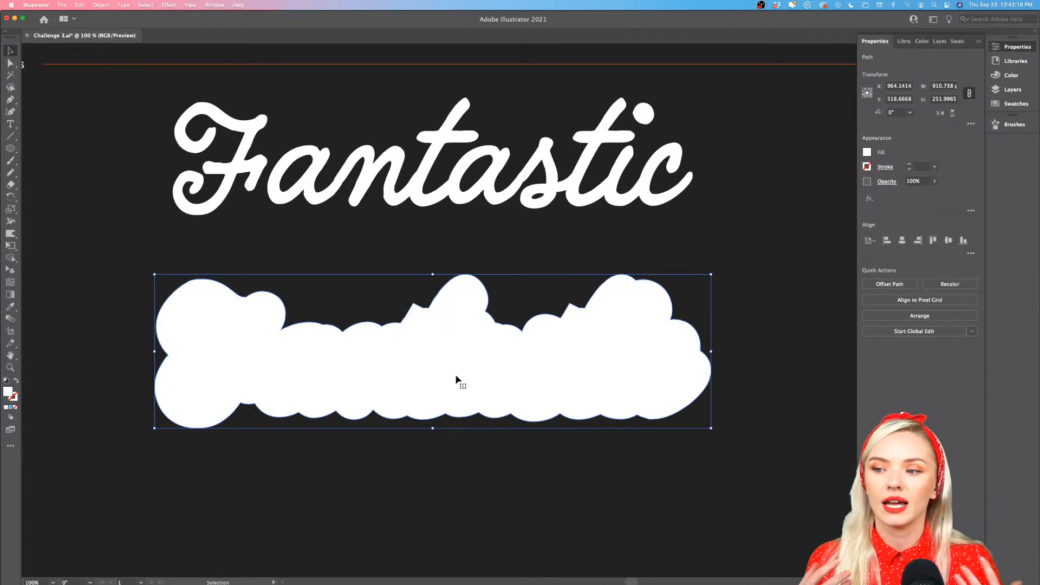
Convert the sharp peak beside the first "t" of the backing shape to a smooth point, lower it and adjust its handles into a rounded bump
{"action": "scroll", "coordinate": [454, 343], "scroll_direction": "up", "scroll_amount": 1}
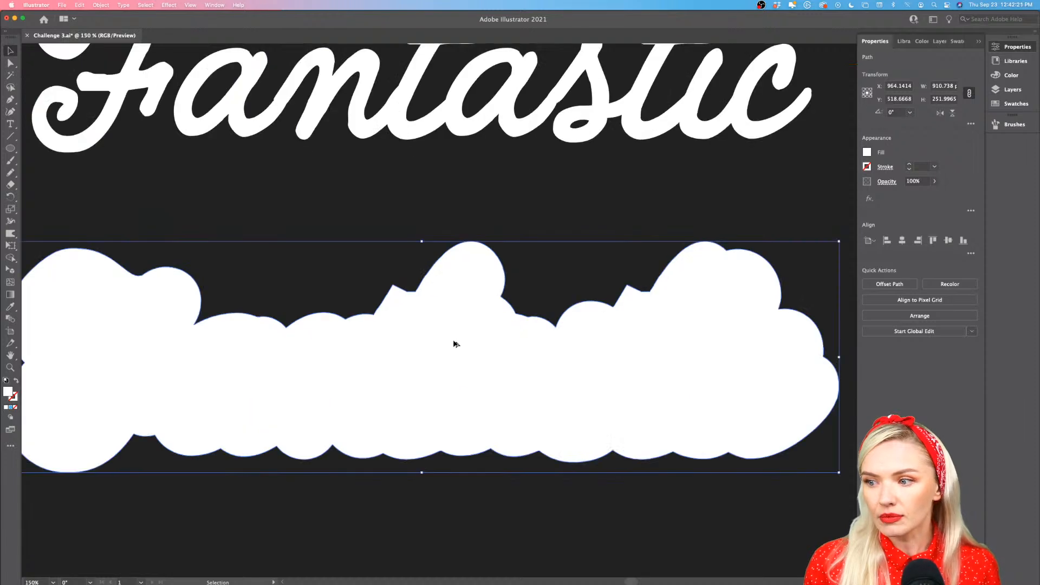
{"action": "scroll", "coordinate": [434, 330], "scroll_direction": "up", "scroll_amount": 3}
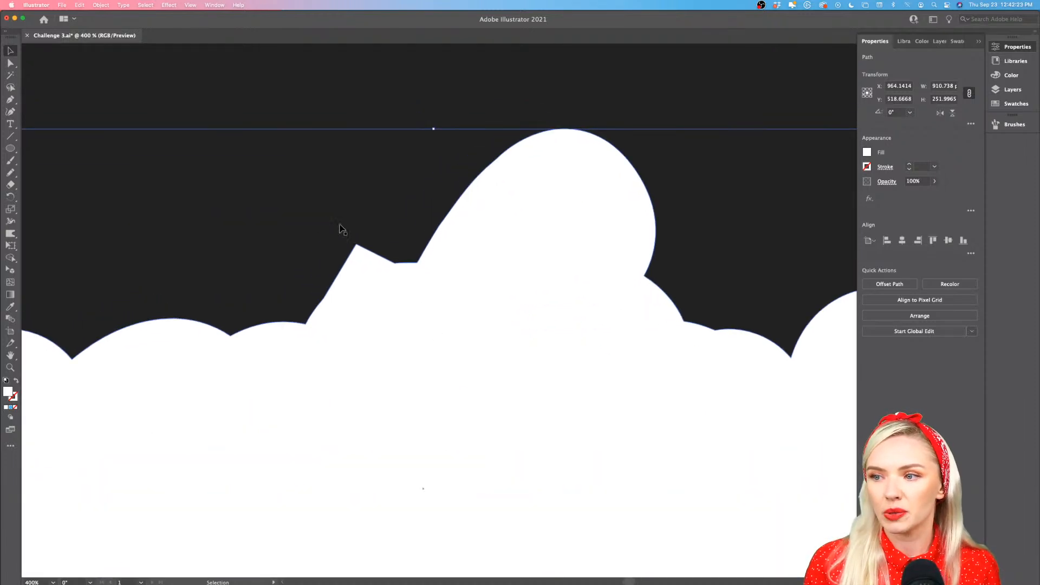
{"action": "scroll", "coordinate": [359, 247], "scroll_direction": "up", "scroll_amount": 4}
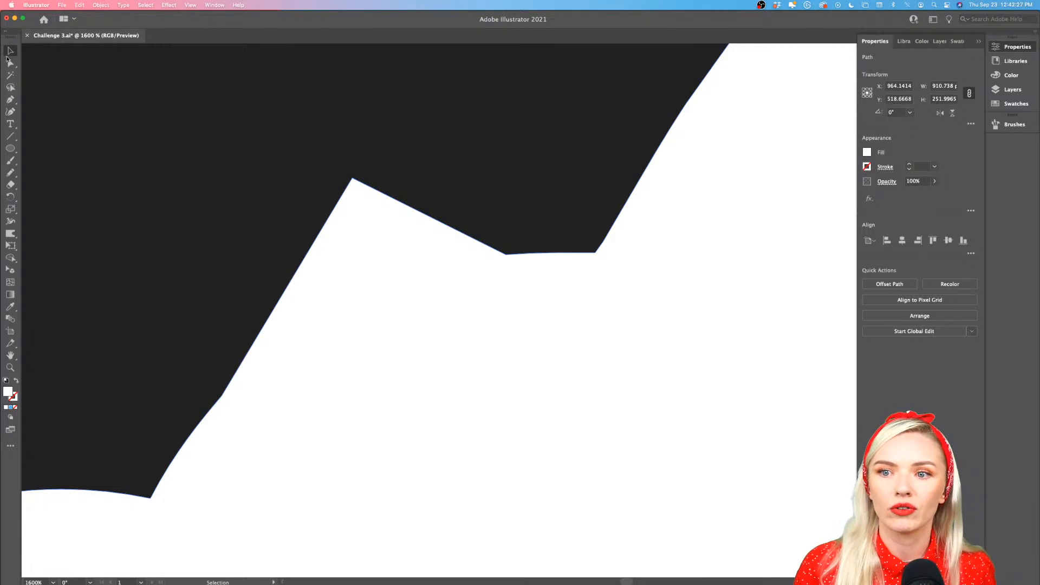
{"action": "left_click", "coordinate": [8, 64]}
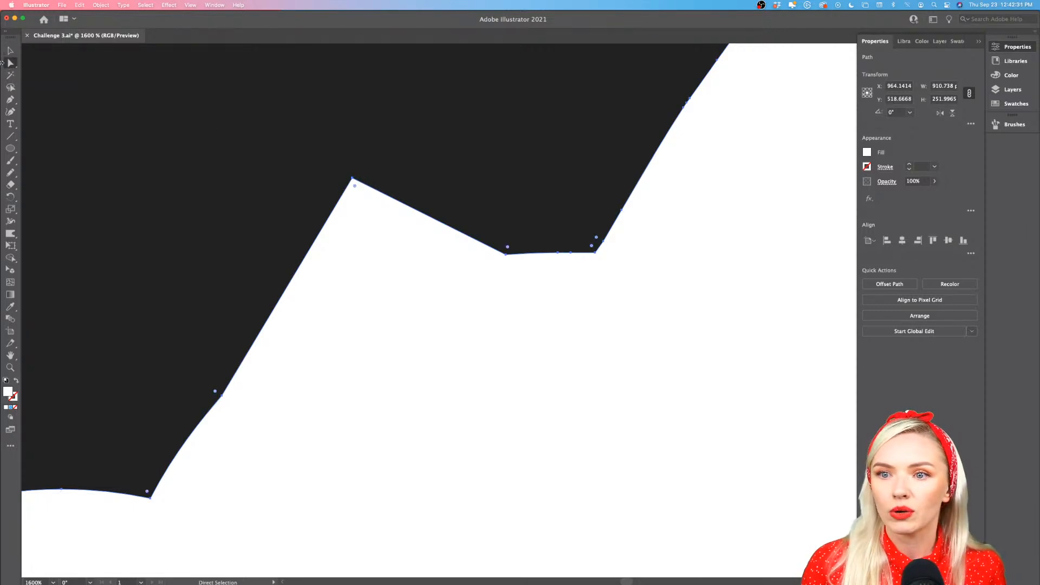
{"action": "left_click_drag", "start_coordinate": [355, 187], "coordinate": [377, 332]}
{"action": "left_click_drag", "start_coordinate": [358, 197], "coordinate": [352, 170]}
{"action": "left_click", "coordinate": [353, 178]}
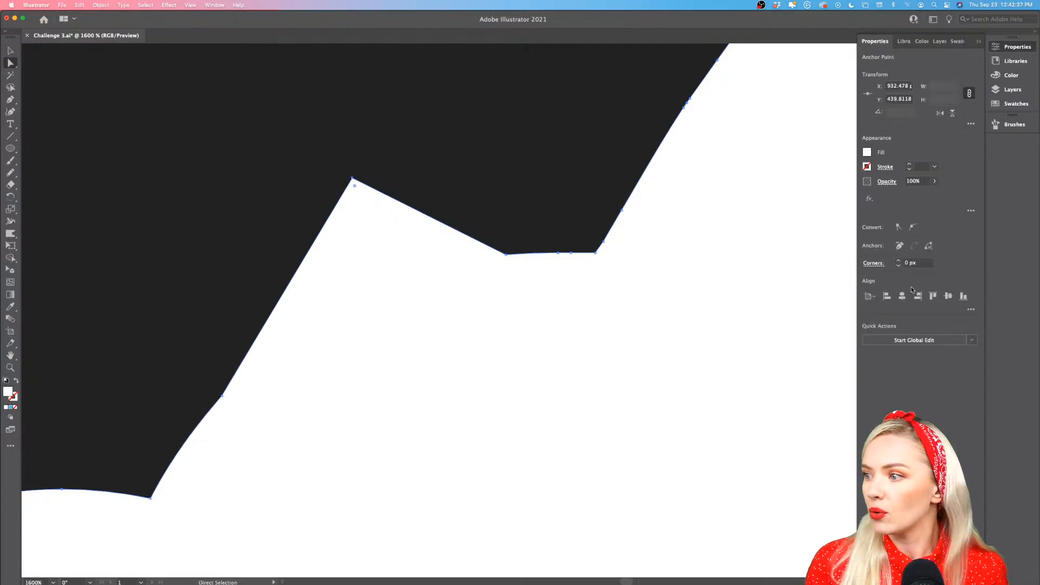
{"action": "left_click", "coordinate": [914, 229]}
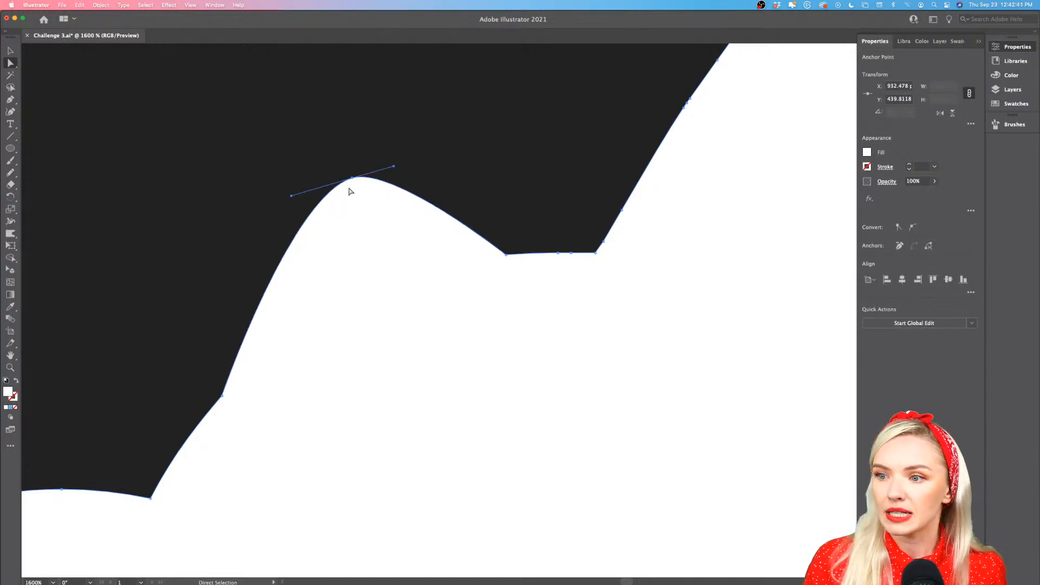
{"action": "left_click_drag", "start_coordinate": [353, 182], "coordinate": [425, 223]}
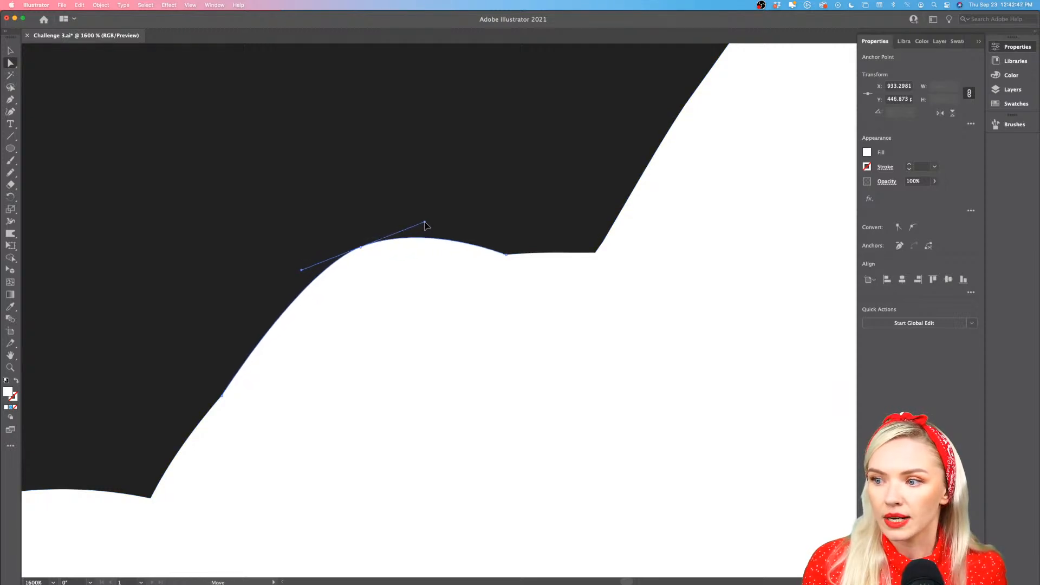
{"action": "left_click_drag", "start_coordinate": [299, 270], "coordinate": [267, 290]}
Convert the sharp peak beside the second "t" of the backing shape to a smooth point, lower it and adjust its handles into a rounded bump
{"action": "scroll", "coordinate": [389, 309], "scroll_direction": "down", "scroll_amount": 3}
{"action": "scroll", "coordinate": [388, 309], "scroll_direction": "right", "scroll_amount": 3}
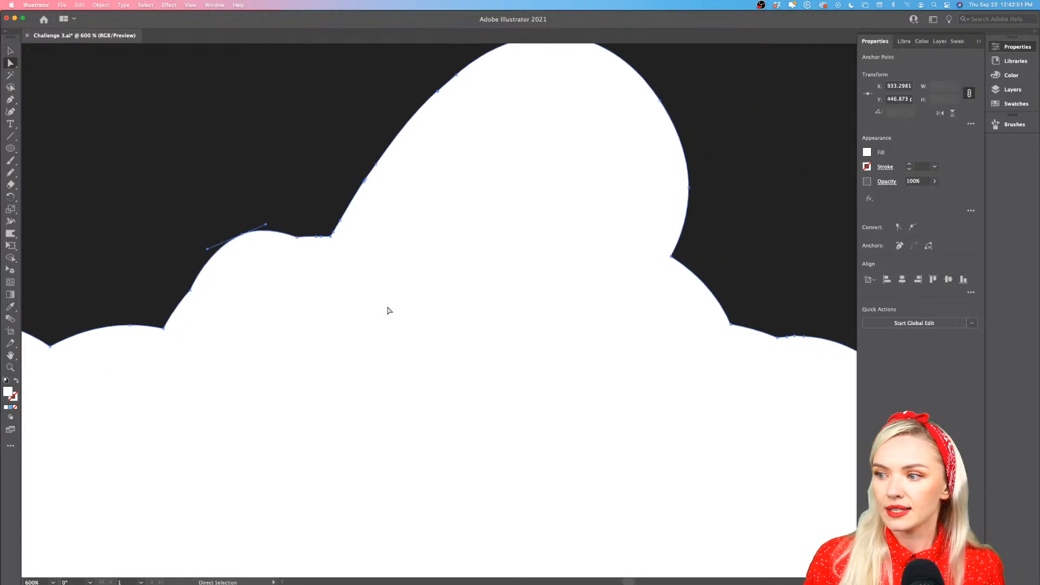
{"action": "scroll", "coordinate": [388, 308], "scroll_direction": "down", "scroll_amount": 3}
{"action": "scroll", "coordinate": [539, 239], "scroll_direction": "up", "scroll_amount": 6}
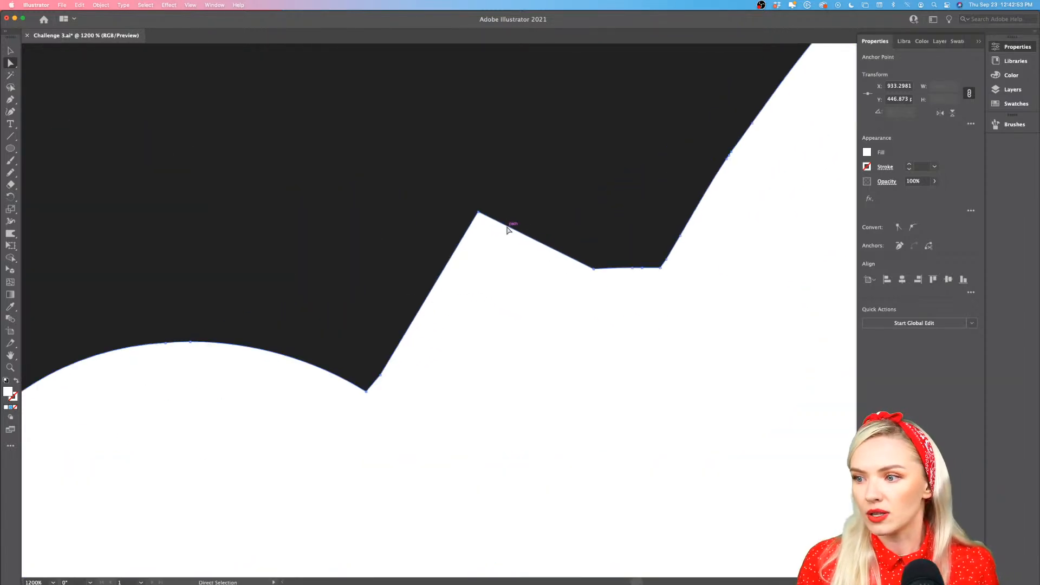
{"action": "left_click", "coordinate": [479, 215]}
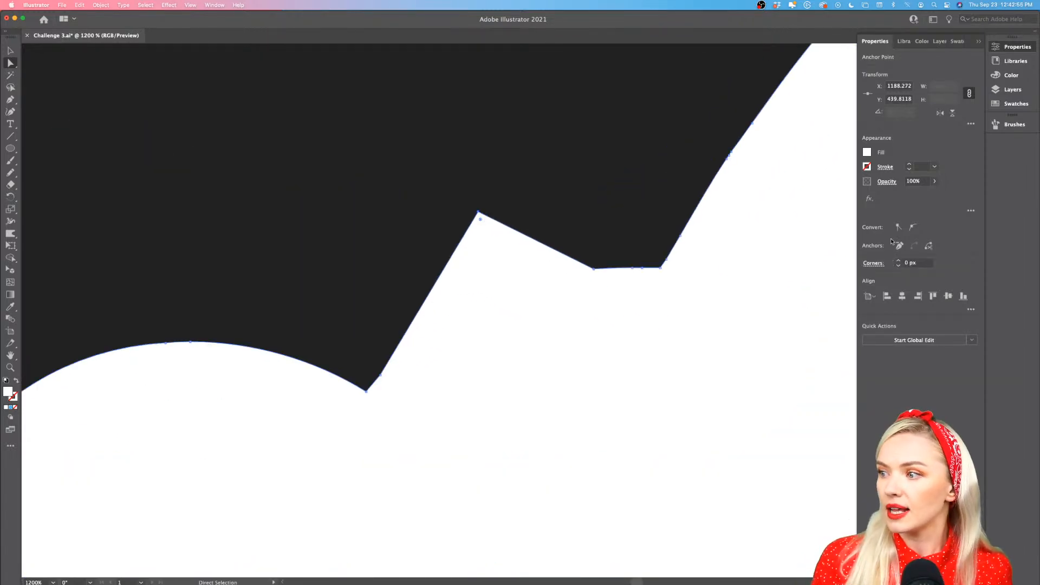
{"action": "left_click", "coordinate": [913, 228]}
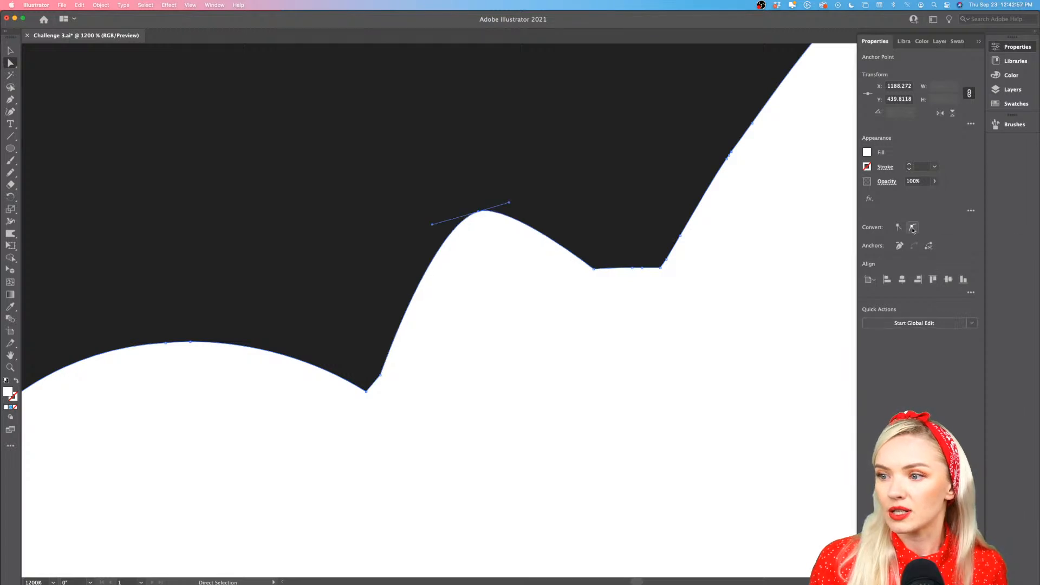
{"action": "left_click_drag", "start_coordinate": [479, 213], "coordinate": [525, 220]}
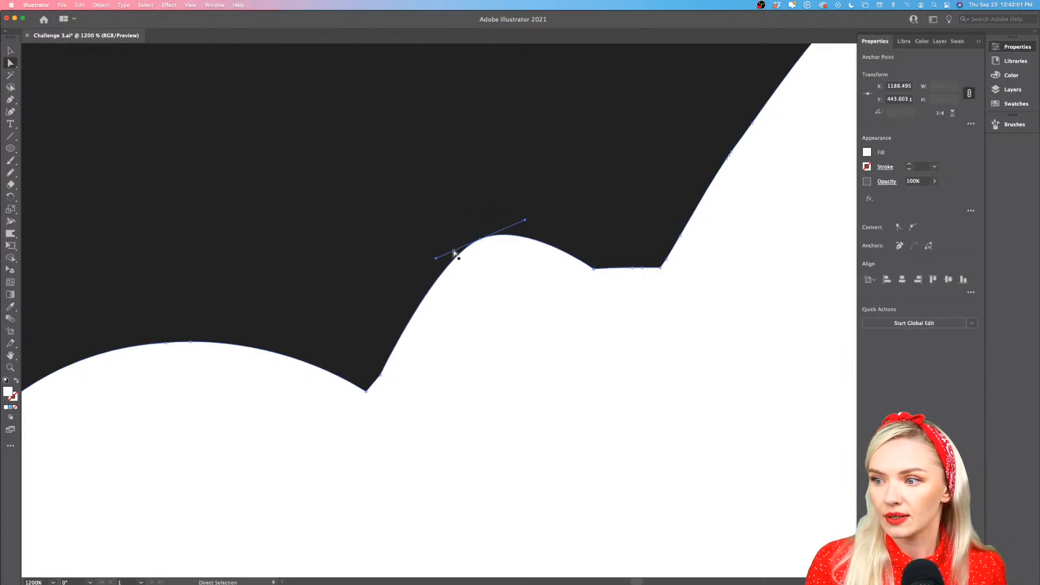
{"action": "left_click_drag", "start_coordinate": [437, 258], "coordinate": [421, 268]}
{"action": "scroll", "coordinate": [509, 295], "scroll_direction": "down", "scroll_amount": 10, "text": "alt"}
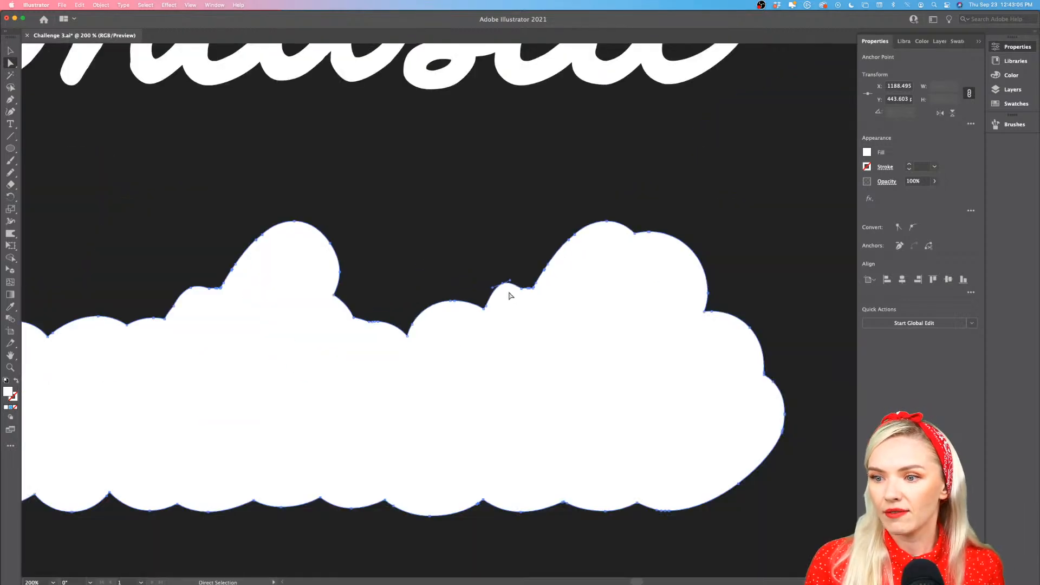
{"action": "left_click", "coordinate": [581, 300]}
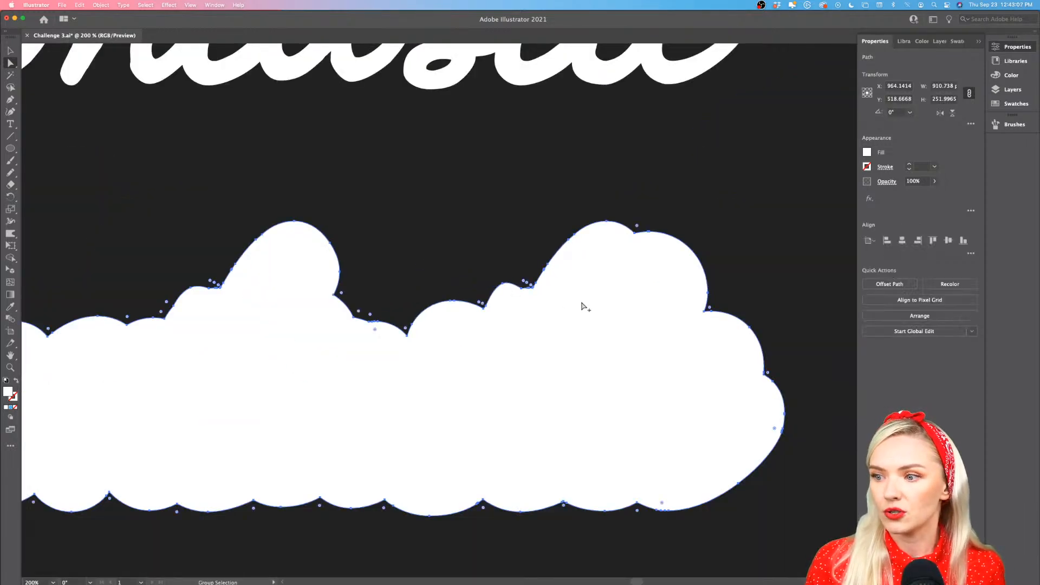
{"action": "scroll", "coordinate": [581, 304], "scroll_direction": "down", "scroll_amount": 4, "text": "alt"}
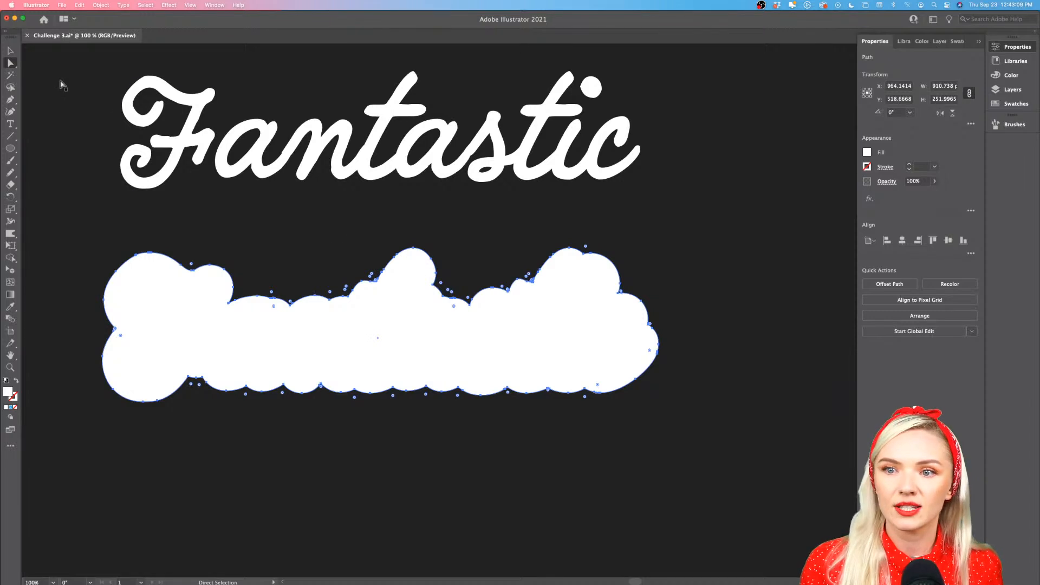
Move the white "Fantastic" lettering above the artboard and change its fill to black 000000
{"action": "left_click", "coordinate": [11, 51]}
{"action": "scroll", "coordinate": [468, 366], "scroll_direction": "down", "scroll_amount": 1, "text": "alt"}
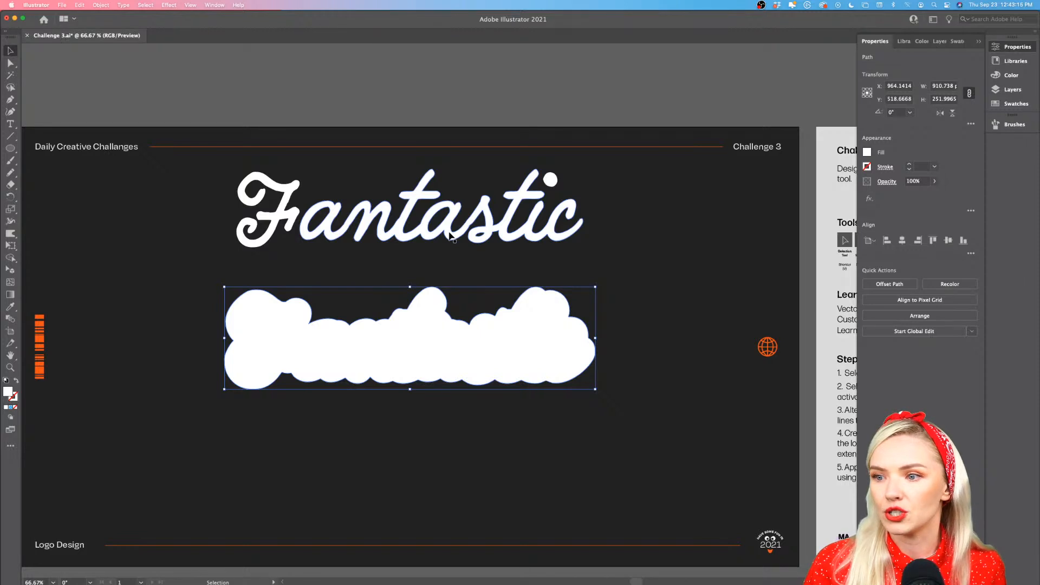
{"action": "left_click_drag", "start_coordinate": [450, 236], "coordinate": [458, 105]}
{"action": "scroll", "coordinate": [458, 105], "scroll_direction": "up", "scroll_amount": 1}
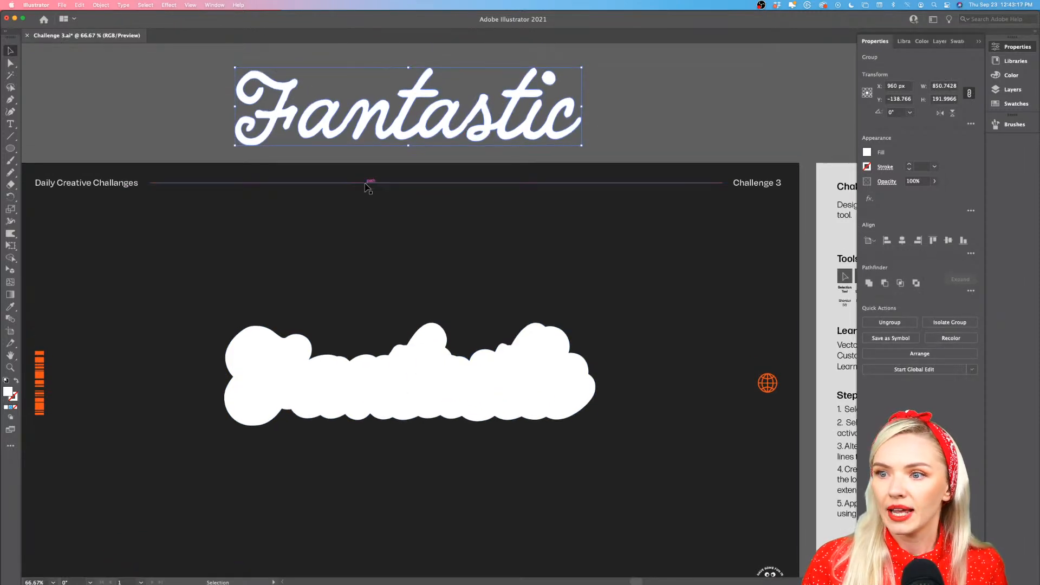
{"action": "double_click", "coordinate": [9, 394]}
{"action": "type", "text": "000000"}
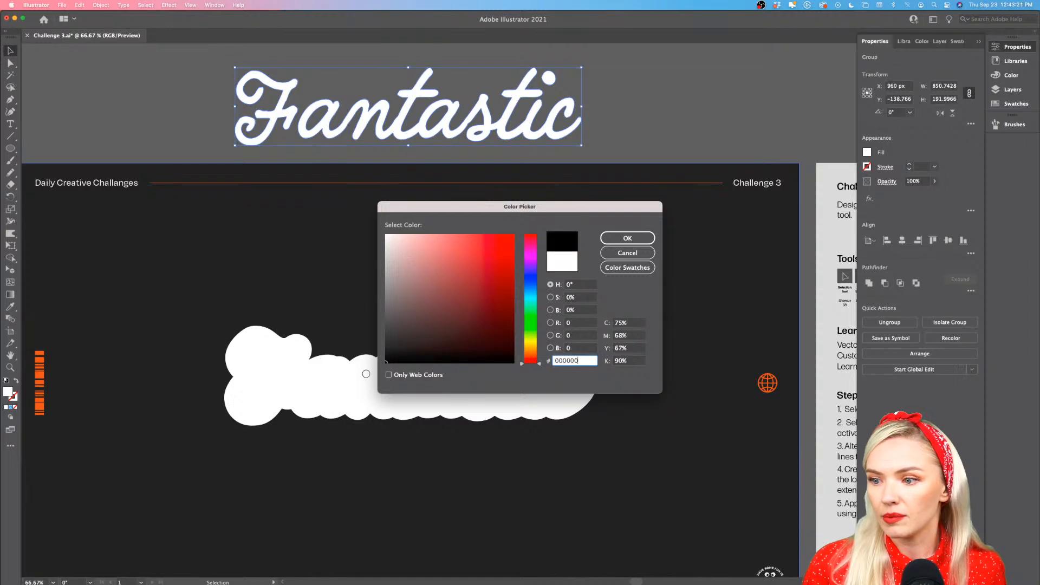
{"action": "left_click", "coordinate": [627, 237]}
{"action": "left_click", "coordinate": [653, 128]}
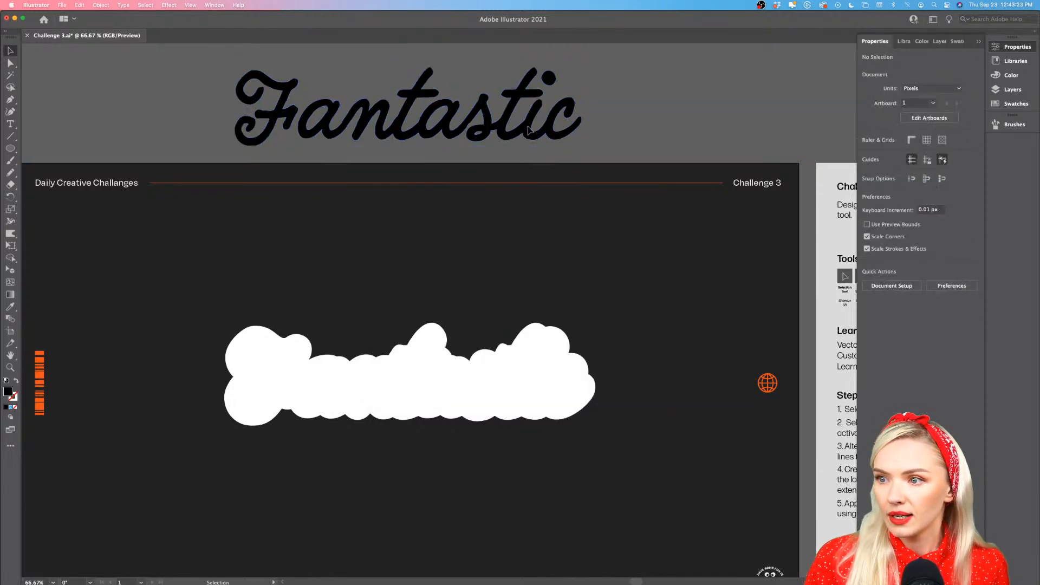
Position the black "Fantastic" lettering on top of the white backing shape
{"action": "left_click_drag", "start_coordinate": [530, 130], "coordinate": [516, 400]}
{"action": "scroll", "coordinate": [446, 421], "scroll_direction": "up", "scroll_amount": 1}
{"action": "scroll", "coordinate": [446, 421], "scroll_direction": "left", "scroll_amount": 2}
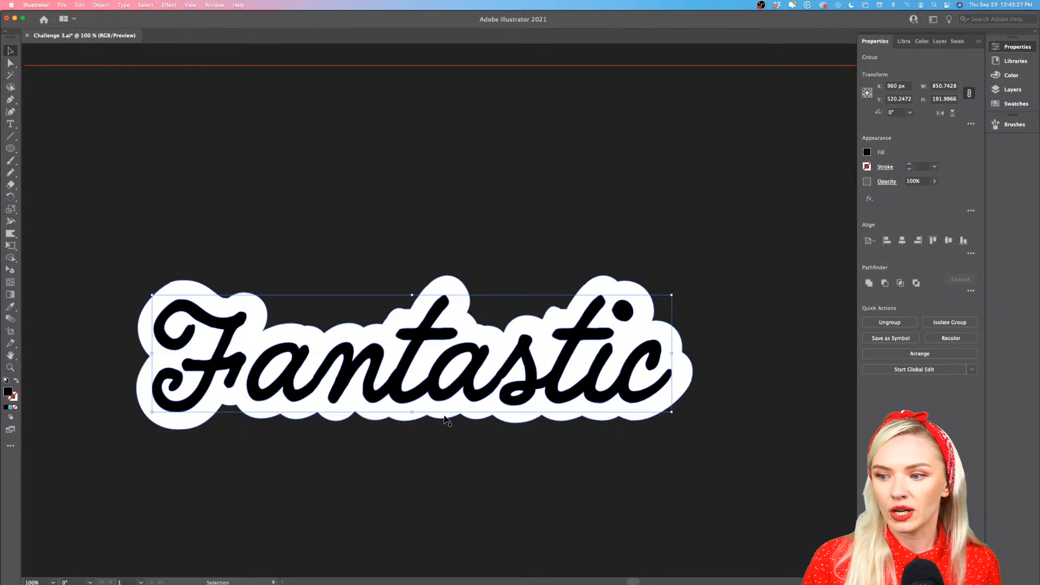
Fill the backing shape with a freeform gradient using the Gradient tool
{"action": "left_click", "coordinate": [444, 417]}
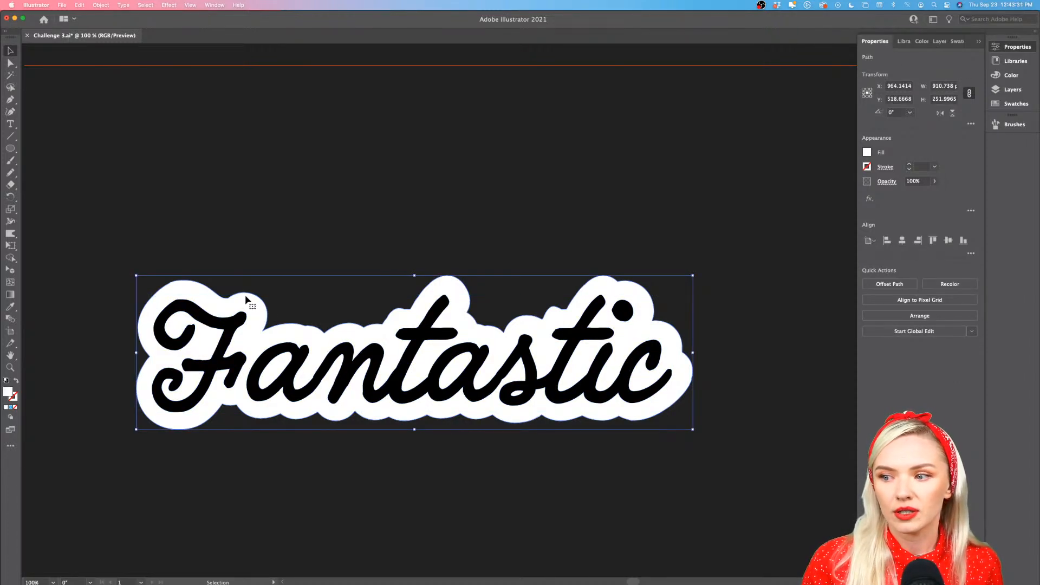
{"action": "left_click", "coordinate": [9, 296]}
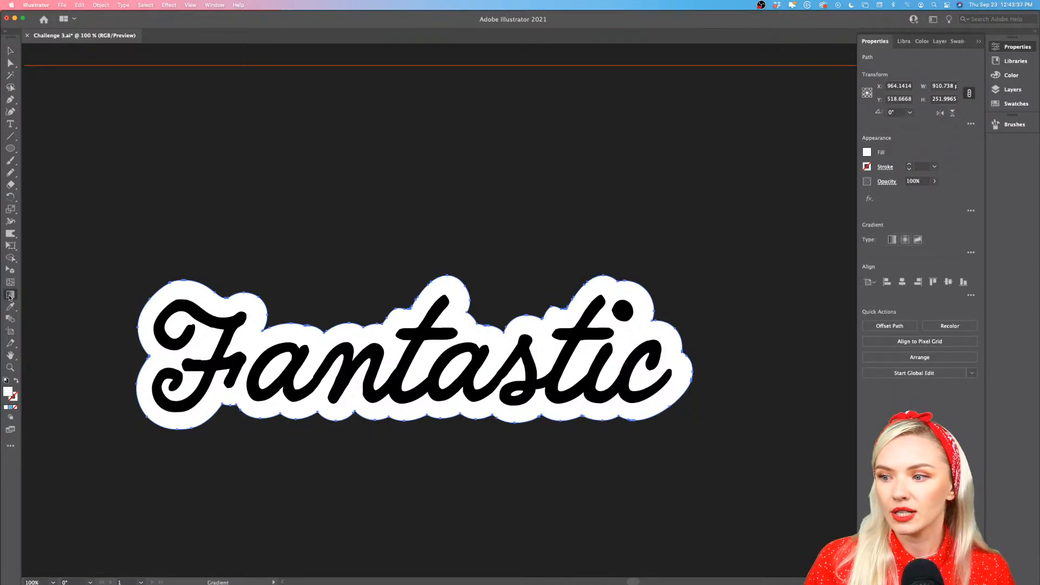
{"action": "left_click", "coordinate": [240, 301]}
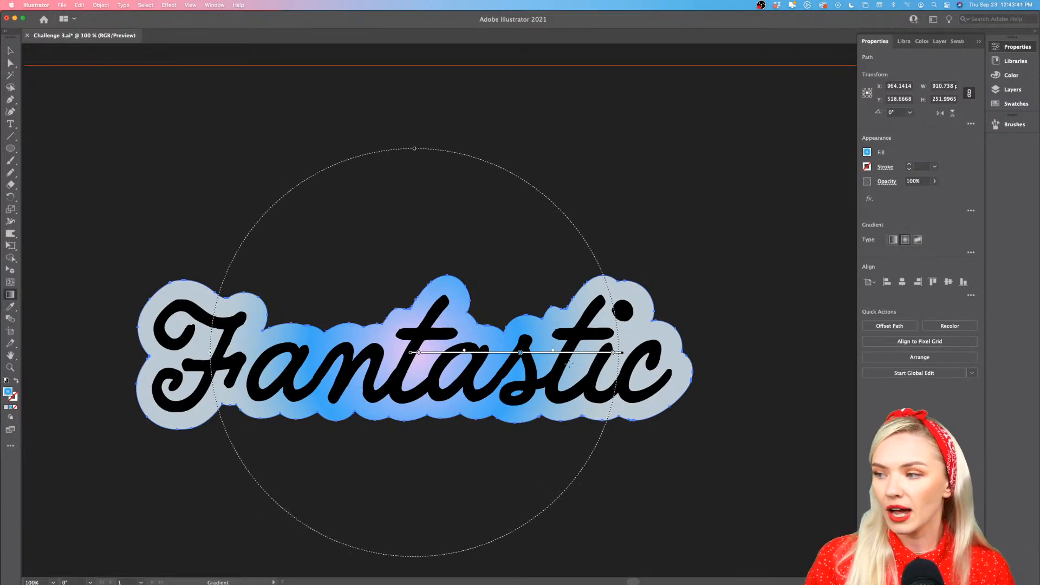
{"action": "left_click", "coordinate": [918, 240]}
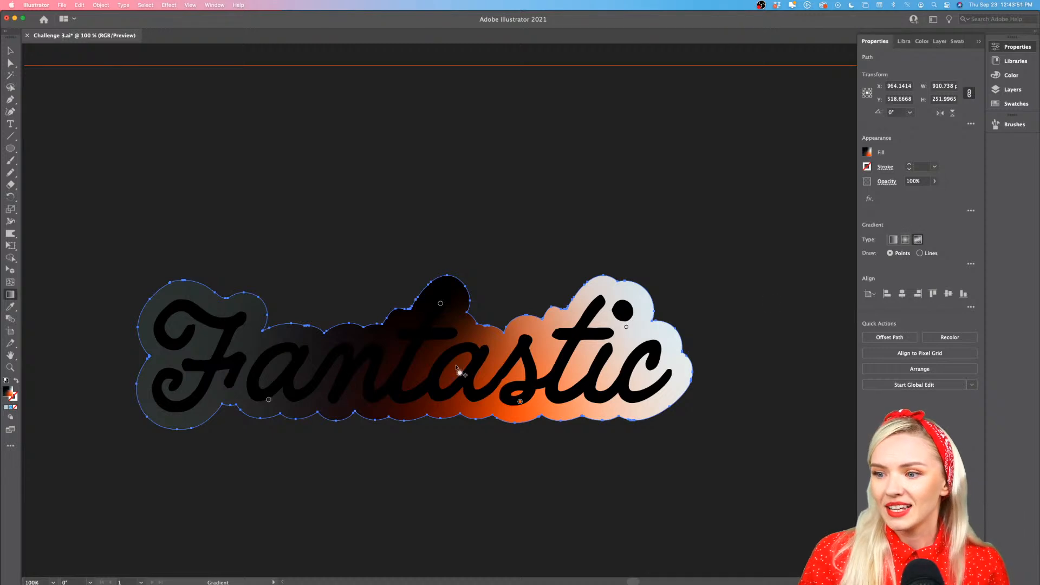
Relocate the gradient's color stop above the first "t" onto the "F" and give it the pink swatch
{"action": "left_click_drag", "start_coordinate": [440, 304], "coordinate": [209, 325]}
{"action": "double_click", "coordinate": [208, 325]}
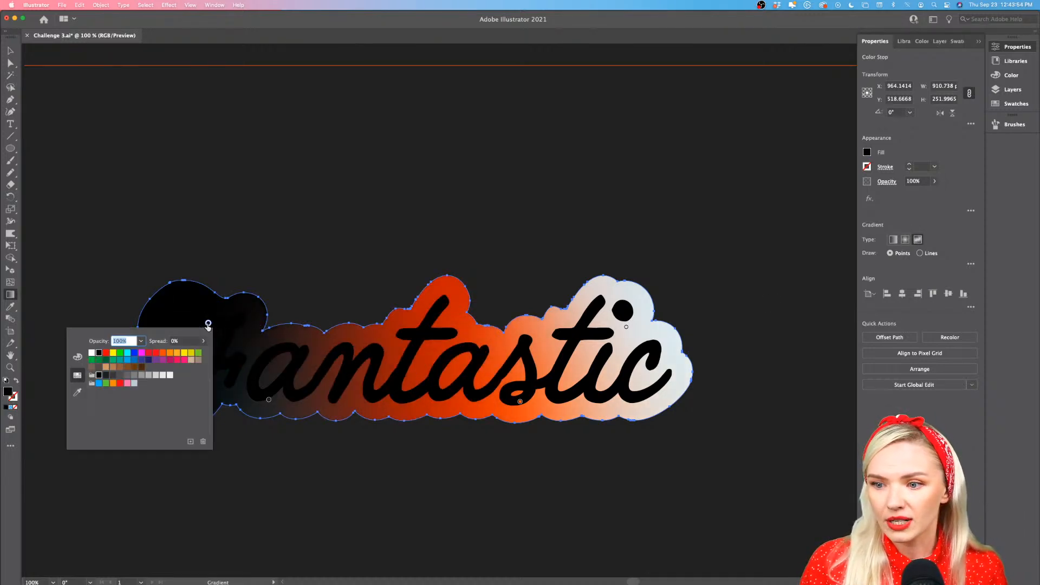
{"action": "left_click", "coordinate": [127, 383]}
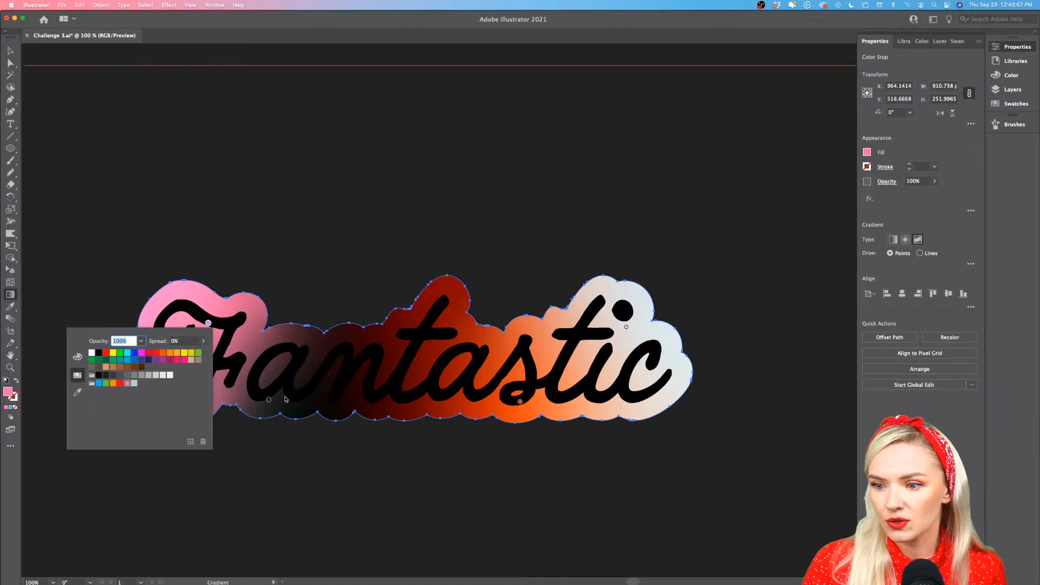
Give the color stop below the first "a" the red swatch and the stop below the "s" the blue swatch
{"action": "double_click", "coordinate": [269, 401]}
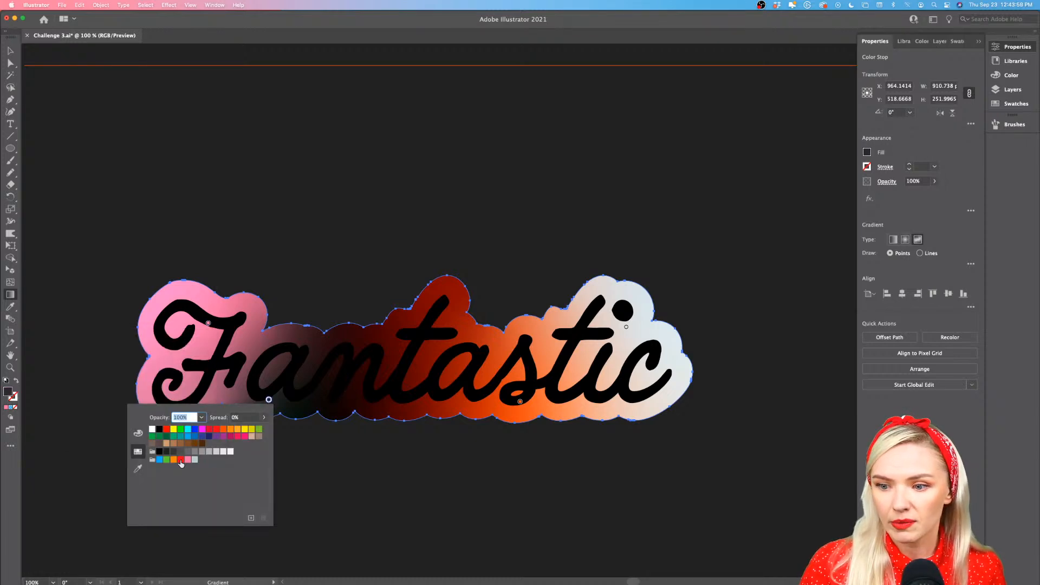
{"action": "left_click", "coordinate": [181, 461]}
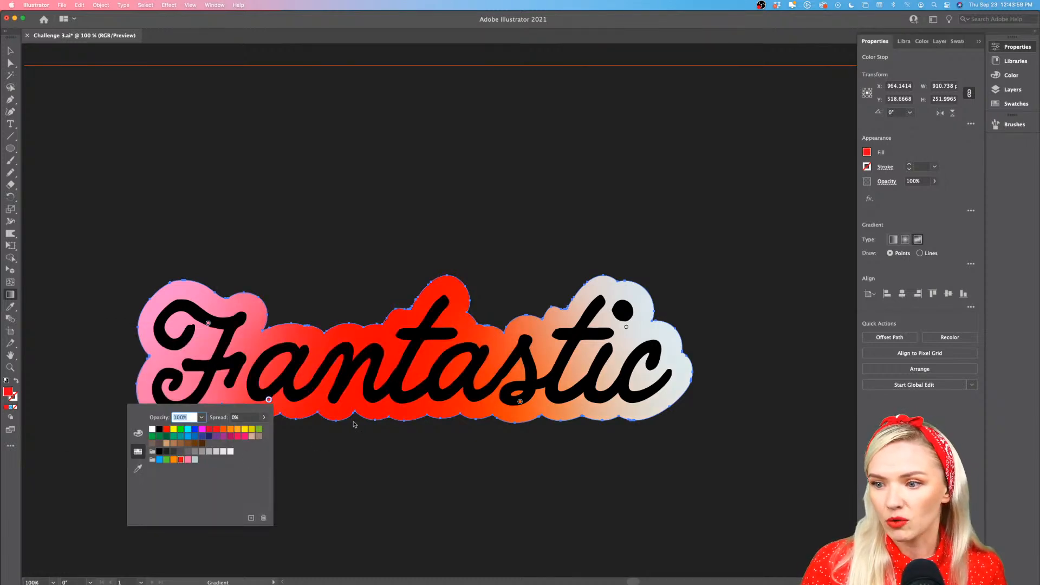
{"action": "double_click", "coordinate": [520, 403]}
{"action": "left_click", "coordinate": [417, 462]}
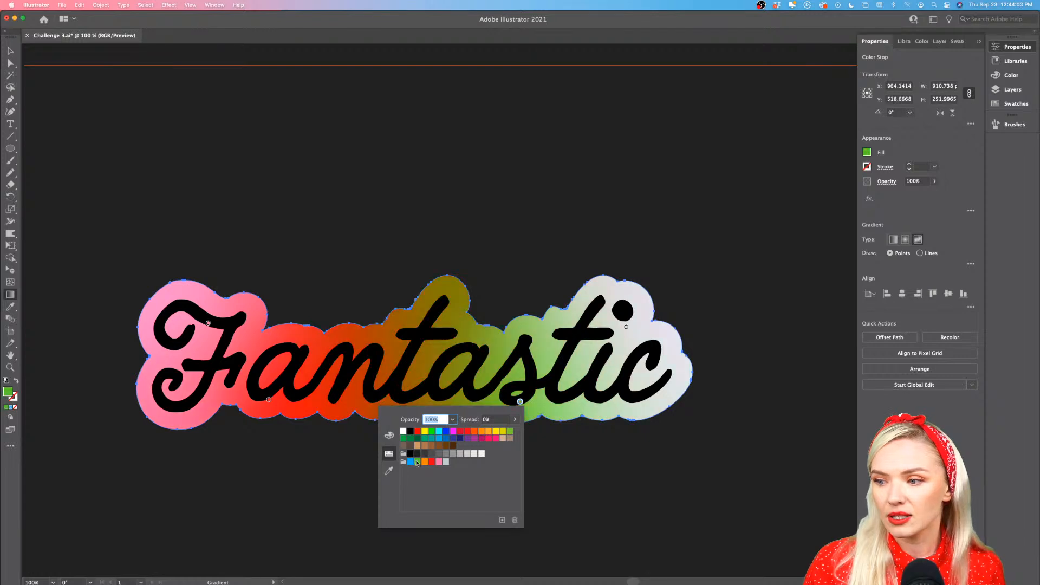
{"action": "left_click", "coordinate": [410, 462]}
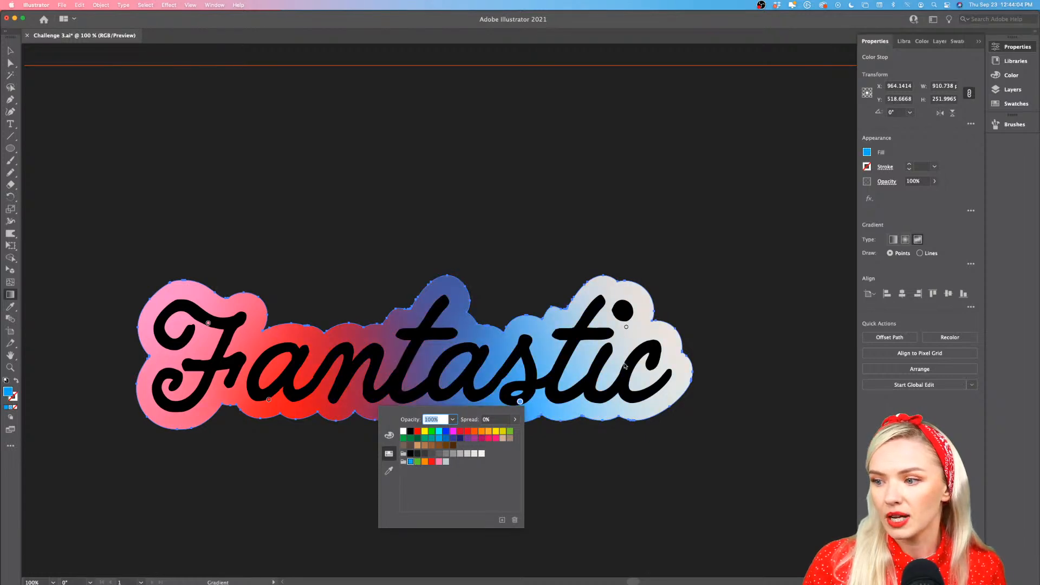
Mix a soft pink, DE8AC0, for the color stop near the dot of the "i"
{"action": "double_click", "coordinate": [627, 328]}
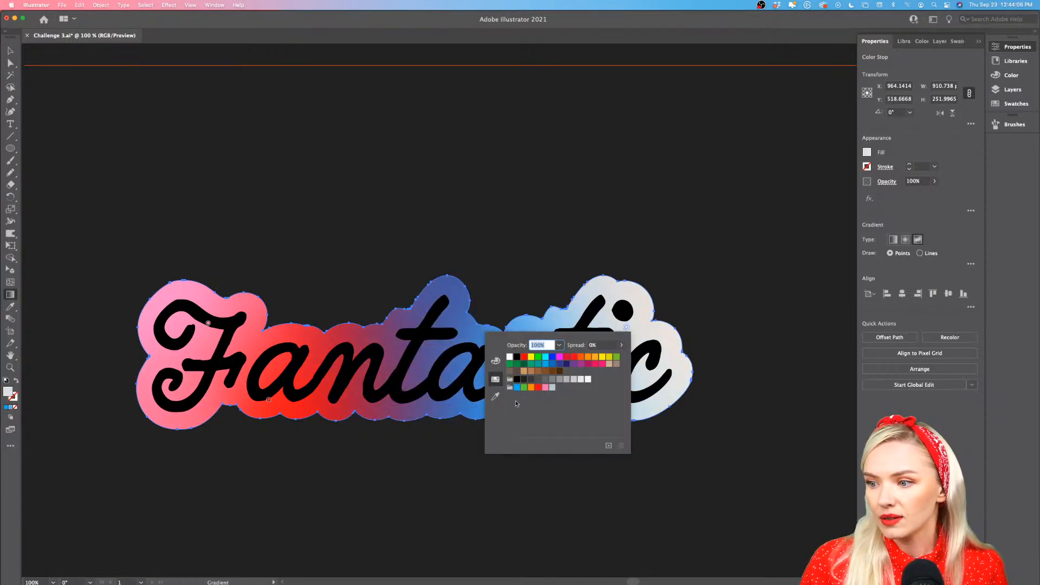
{"action": "left_click", "coordinate": [496, 361]}
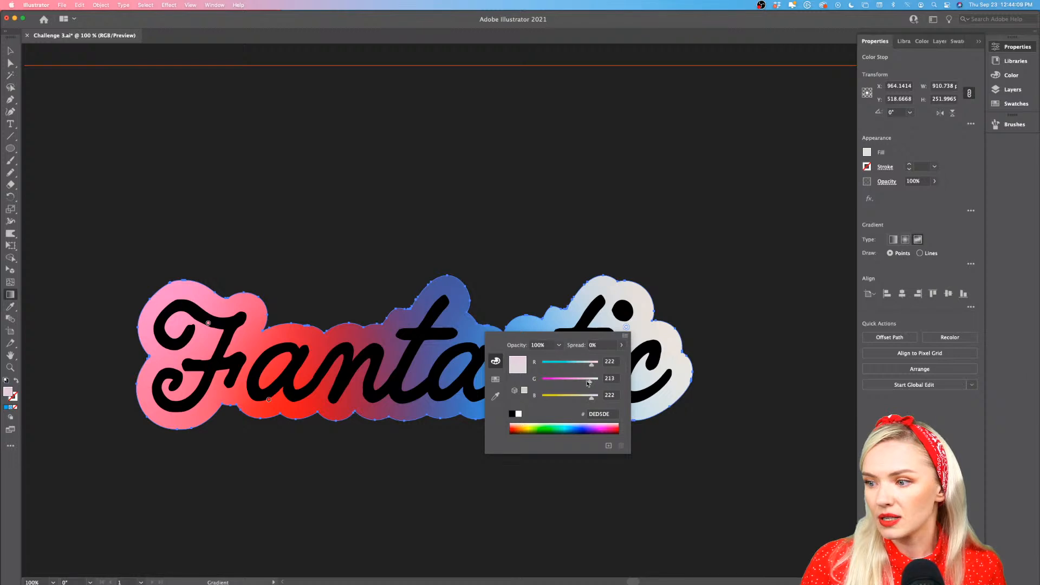
{"action": "mouse_move", "coordinate": [592, 382]}
{"action": "left_mouse_down"}
{"action": "mouse_move", "coordinate": [576, 381]}
{"action": "mouse_move", "coordinate": [575, 402]}
{"action": "mouse_move", "coordinate": [586, 401]}
{"action": "left_mouse_up"}
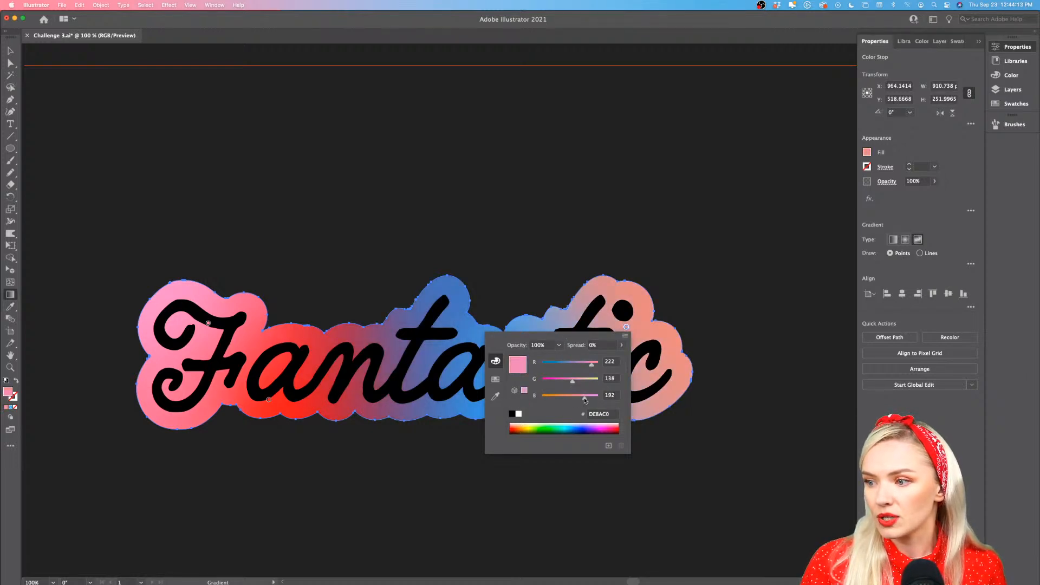
{"action": "left_click", "coordinate": [474, 360]}
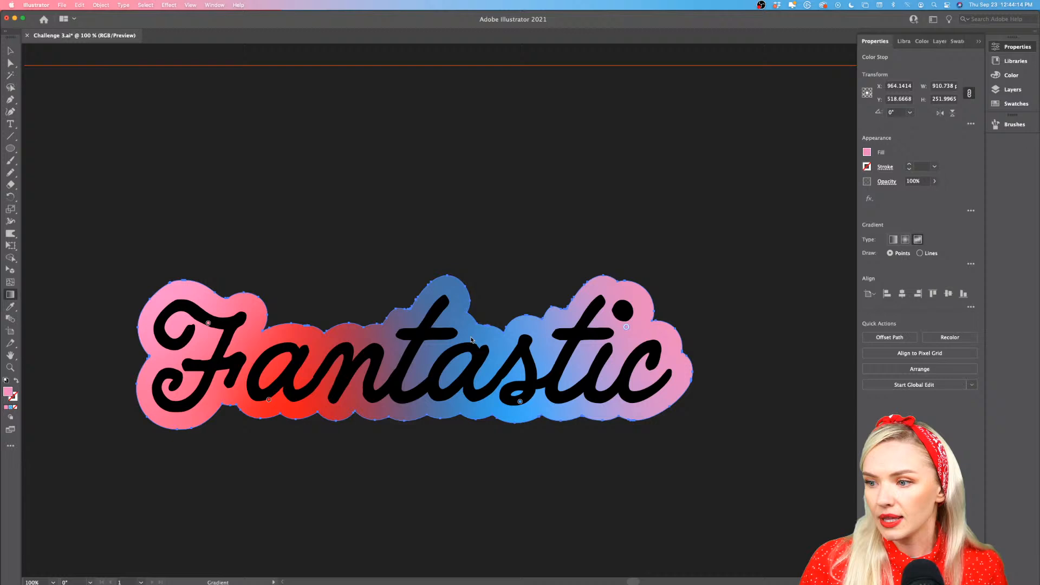
Lighten the color stop below the "s" to cyan 61E1F5 with the RGB sliders
{"action": "double_click", "coordinate": [520, 402]}
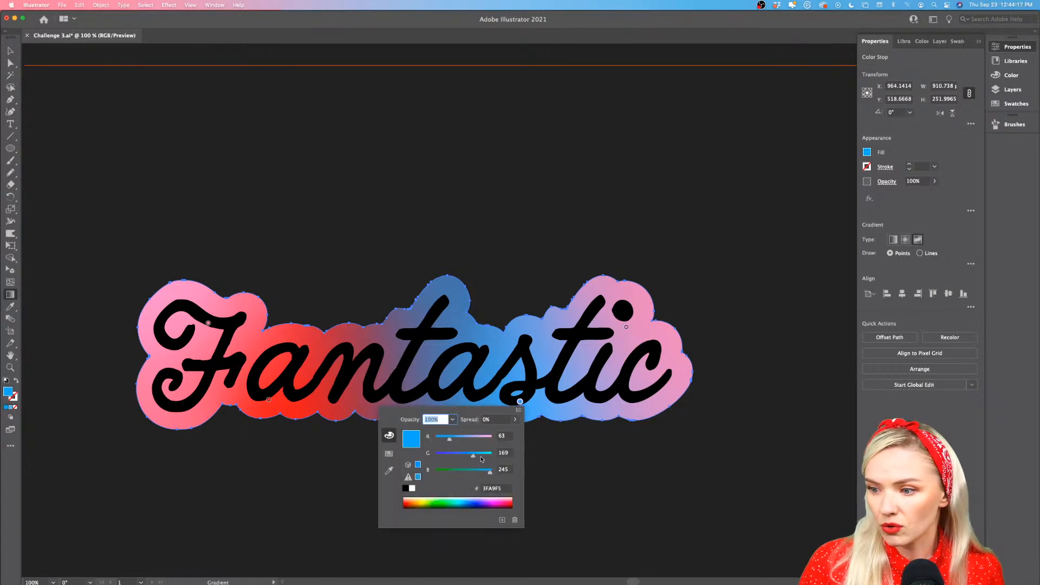
{"action": "left_click_drag", "start_coordinate": [474, 459], "coordinate": [489, 458]}
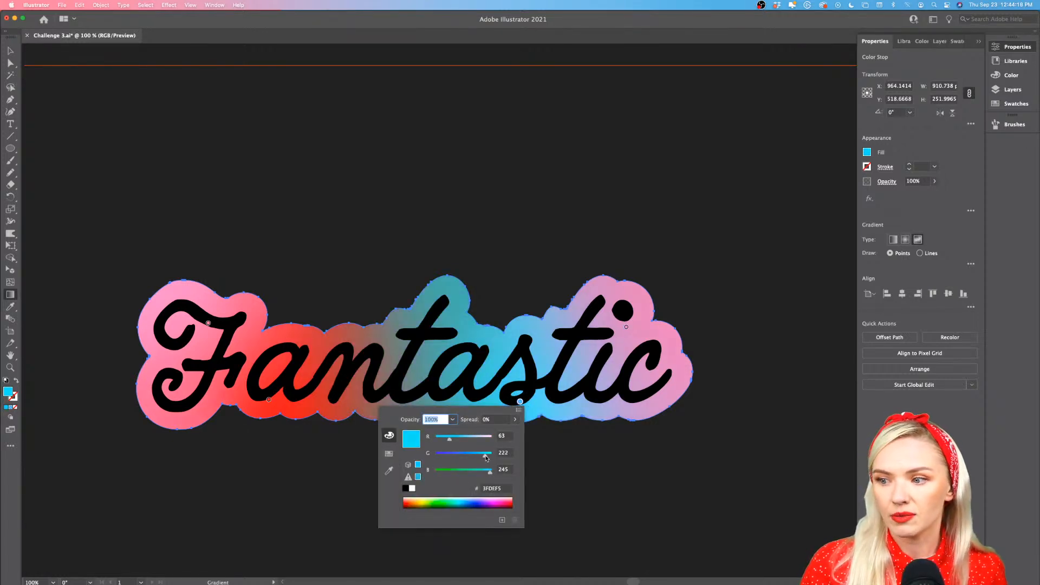
{"action": "left_click_drag", "start_coordinate": [456, 442], "coordinate": [457, 442]}
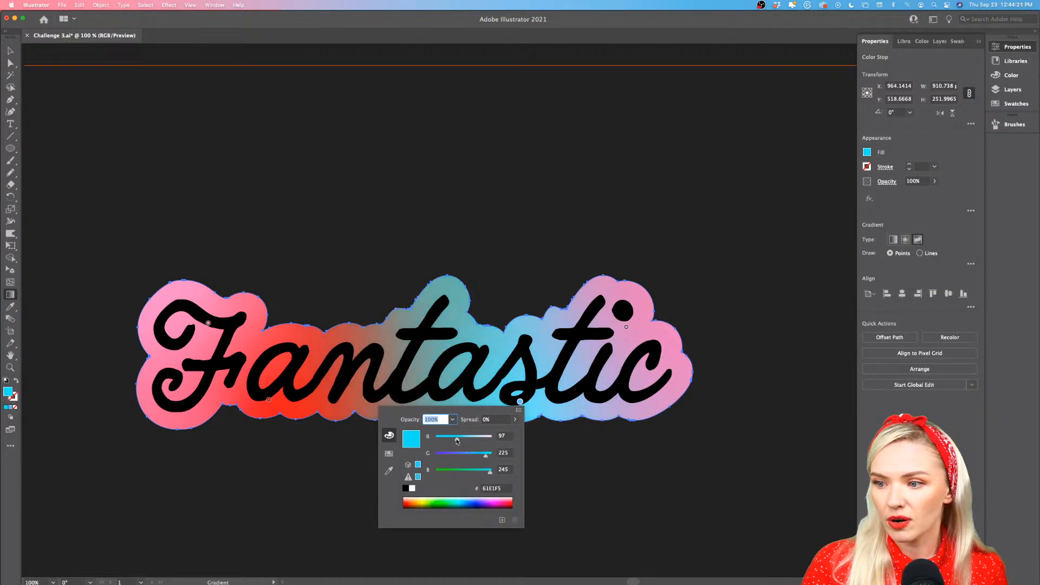
Set the color stop below the first "a" to coral FF6C7A and the stop on the "F" to pink FF7BCF
{"action": "double_click", "coordinate": [269, 401]}
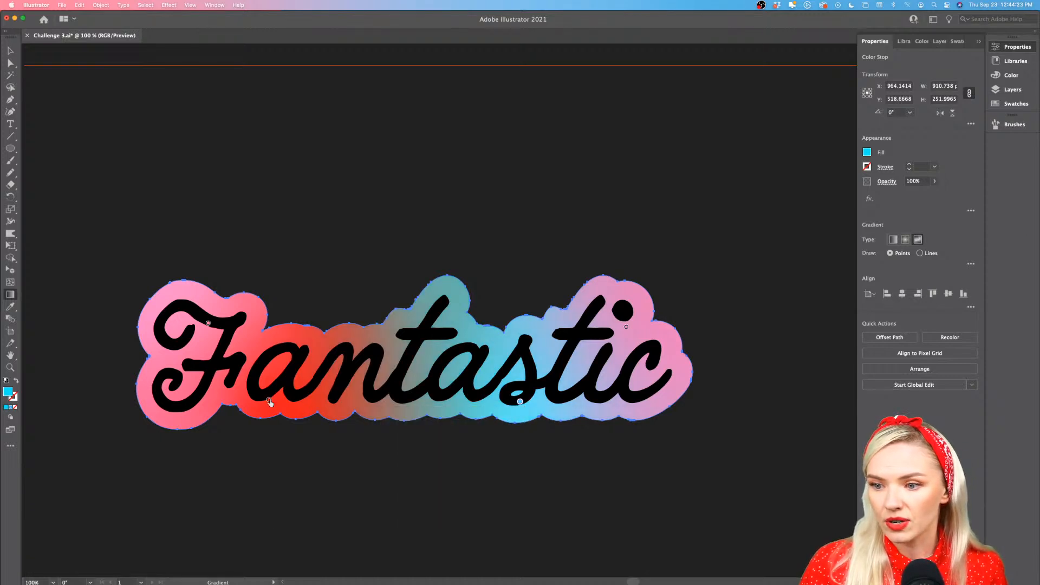
{"action": "left_click_drag", "start_coordinate": [195, 473], "coordinate": [213, 472]}
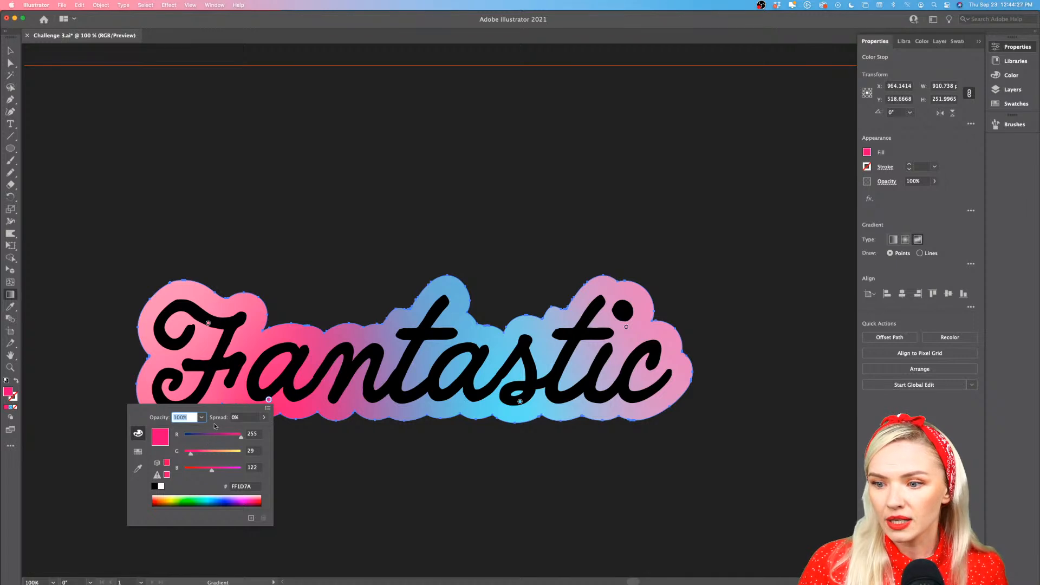
{"action": "left_click_drag", "start_coordinate": [193, 458], "coordinate": [209, 457]}
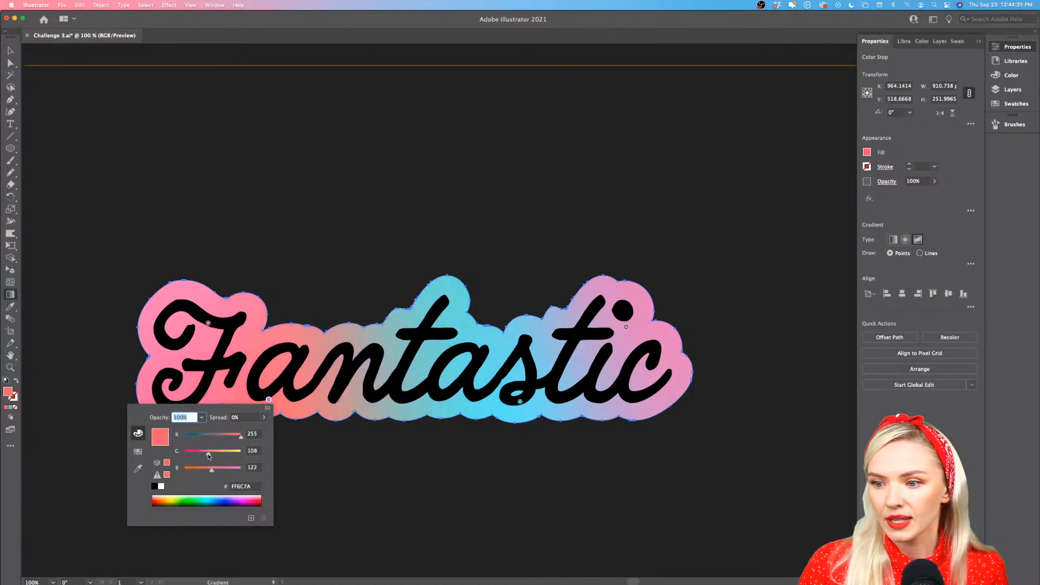
{"action": "double_click", "coordinate": [207, 323]}
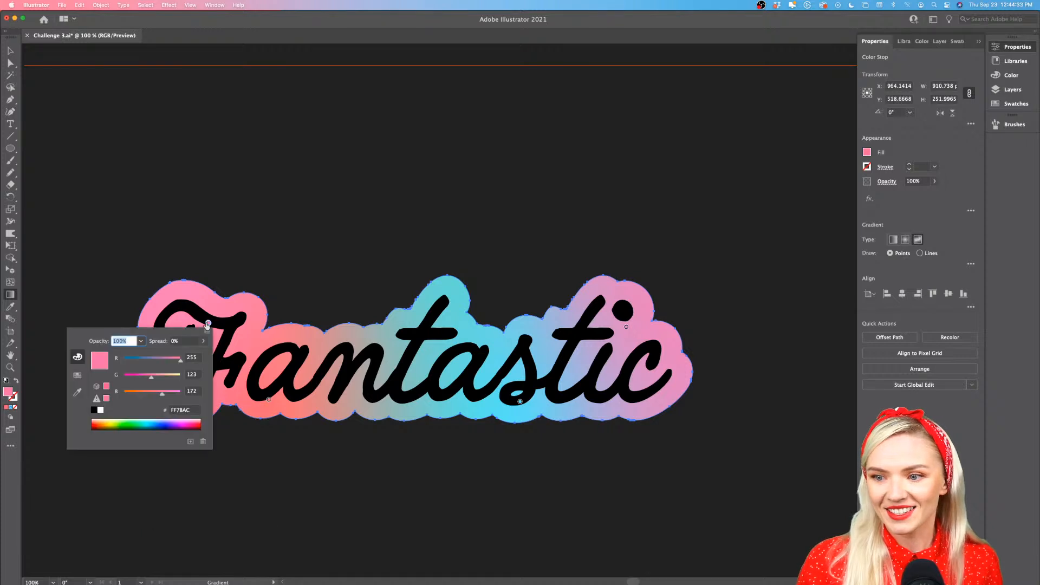
{"action": "left_click_drag", "start_coordinate": [167, 394], "coordinate": [170, 398]}
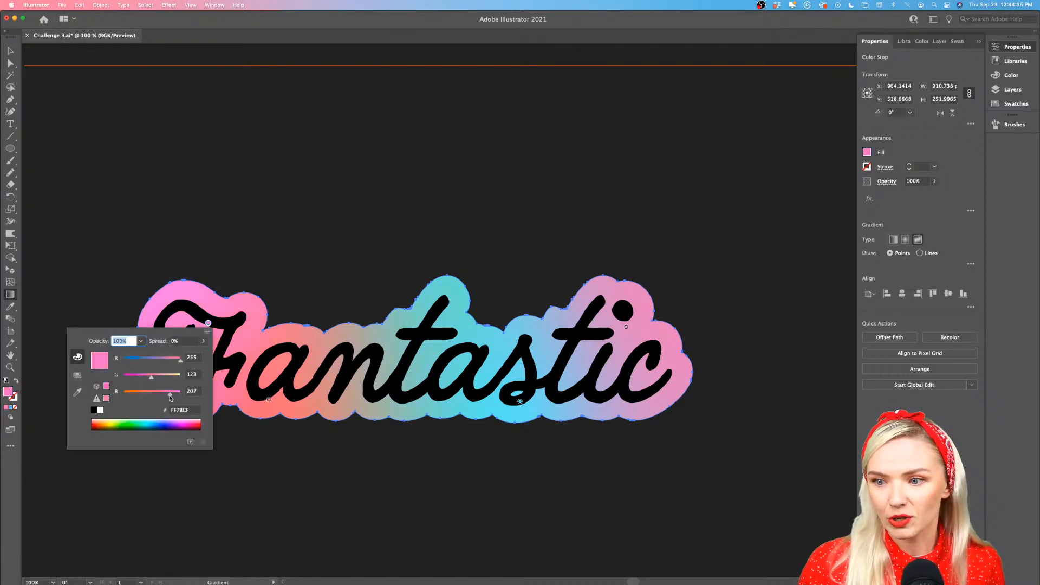
Close the color stop settings and leave gradient editing for the Selection tool
{"action": "left_click", "coordinate": [272, 474]}
{"action": "scroll", "coordinate": [274, 477], "scroll_direction": "down", "scroll_amount": 3}
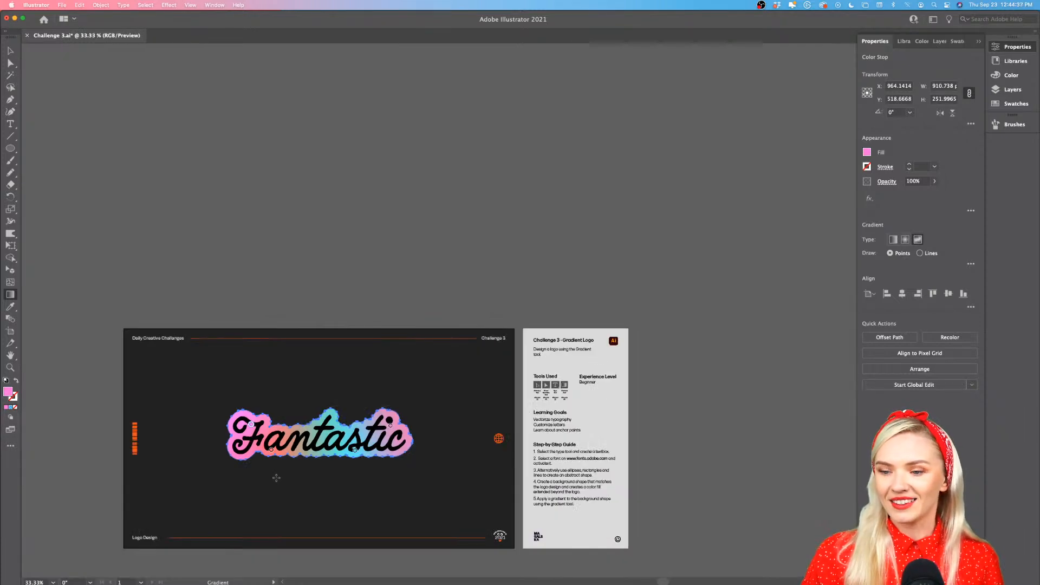
{"action": "scroll", "coordinate": [276, 477], "scroll_direction": "down", "scroll_amount": 1}
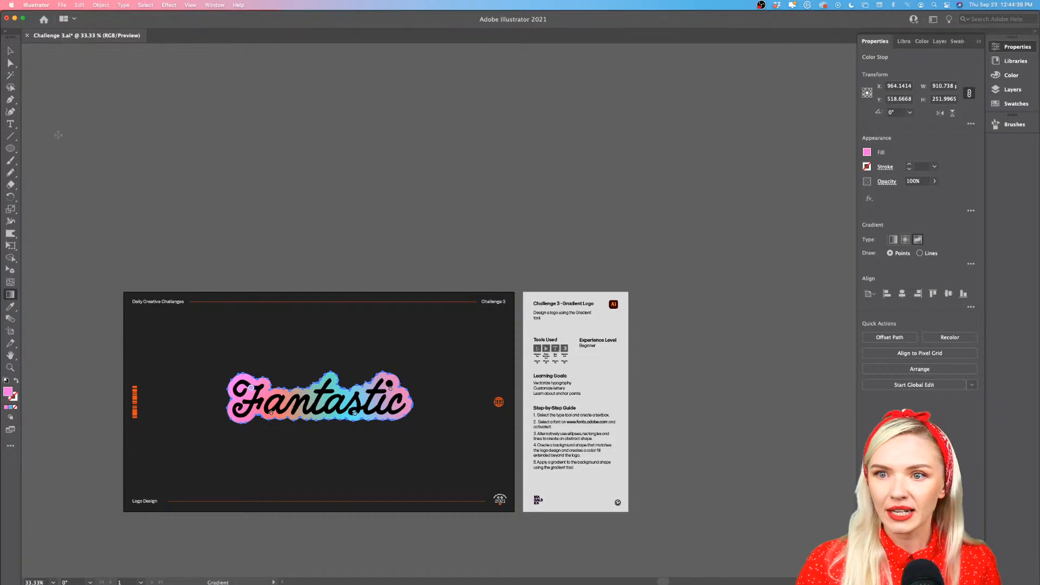
{"action": "left_click", "coordinate": [10, 50]}
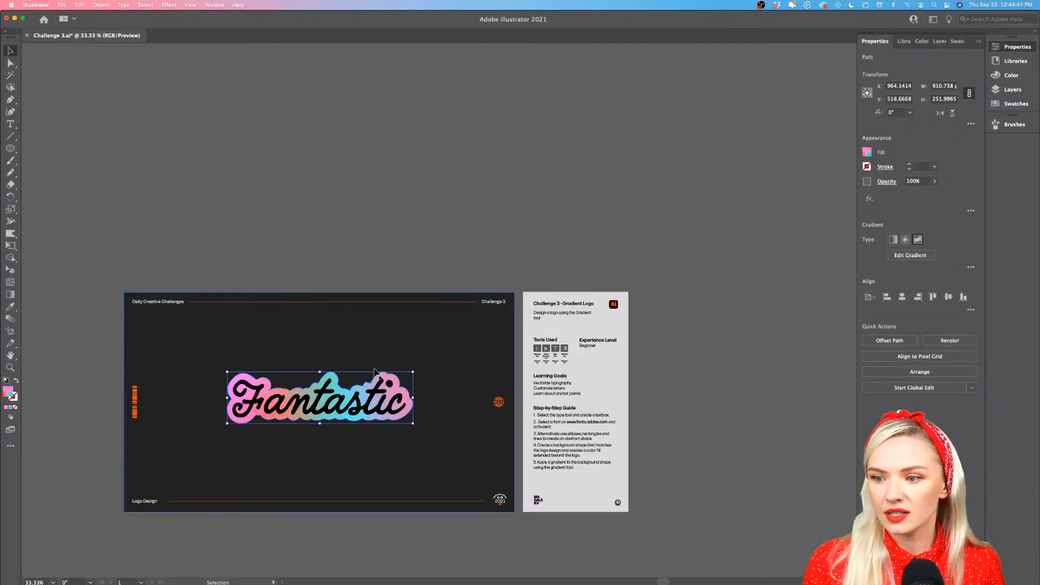
Examine the finished gradient backing and the edges of the "Fantastic" lettering up close
{"action": "scroll", "coordinate": [341, 406], "scroll_direction": "up", "scroll_amount": 2}
{"action": "scroll", "coordinate": [351, 384], "scroll_direction": "up", "scroll_amount": 1}
{"action": "scroll", "coordinate": [325, 347], "scroll_direction": "left", "scroll_amount": 2}
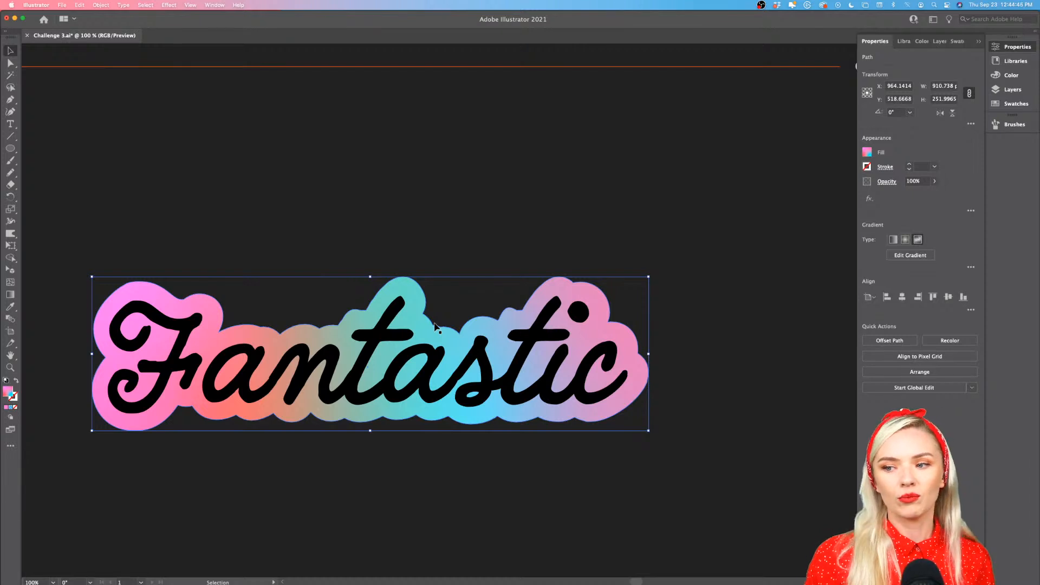
{"action": "scroll", "coordinate": [437, 332], "scroll_direction": "down", "scroll_amount": 1}
{"action": "scroll", "coordinate": [437, 332], "scroll_direction": "left", "scroll_amount": 1}
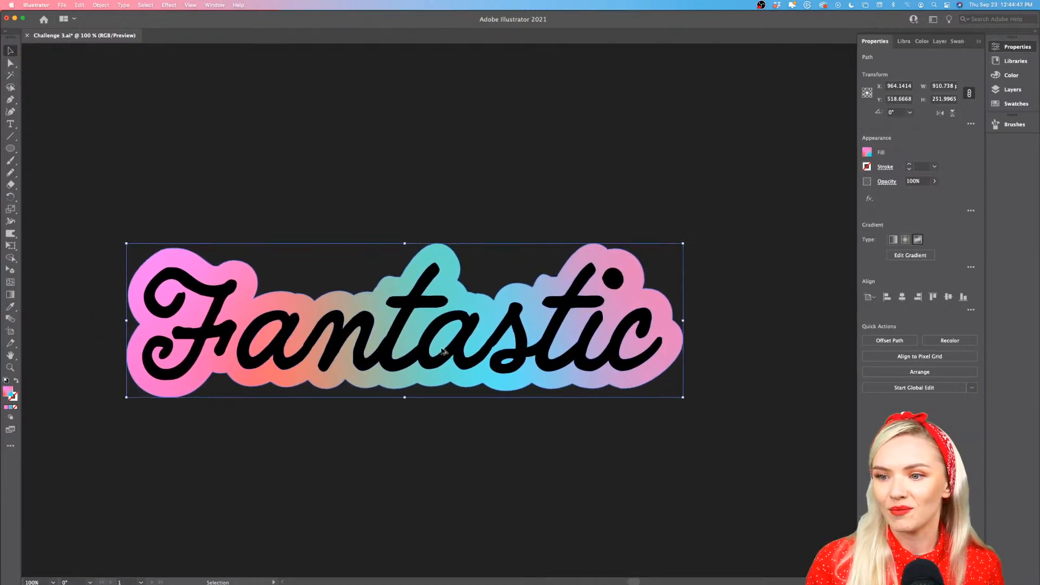
{"action": "scroll", "coordinate": [443, 350], "scroll_direction": "up", "scroll_amount": 1}
{"action": "scroll", "coordinate": [442, 349], "scroll_direction": "left", "scroll_amount": 1}
{"action": "scroll", "coordinate": [441, 348], "scroll_direction": "down", "scroll_amount": 1}
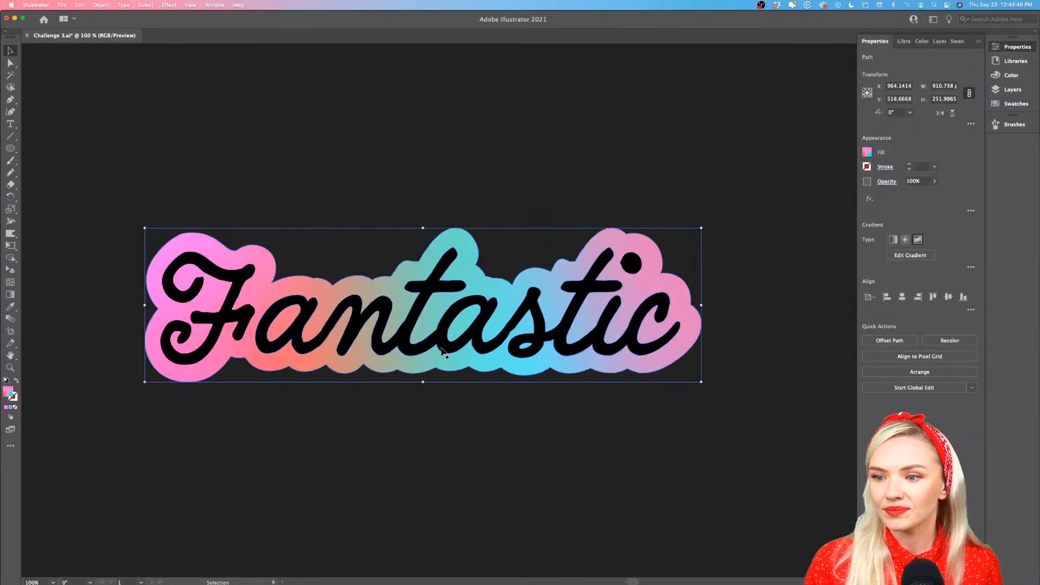
{"action": "double_click", "coordinate": [242, 328]}
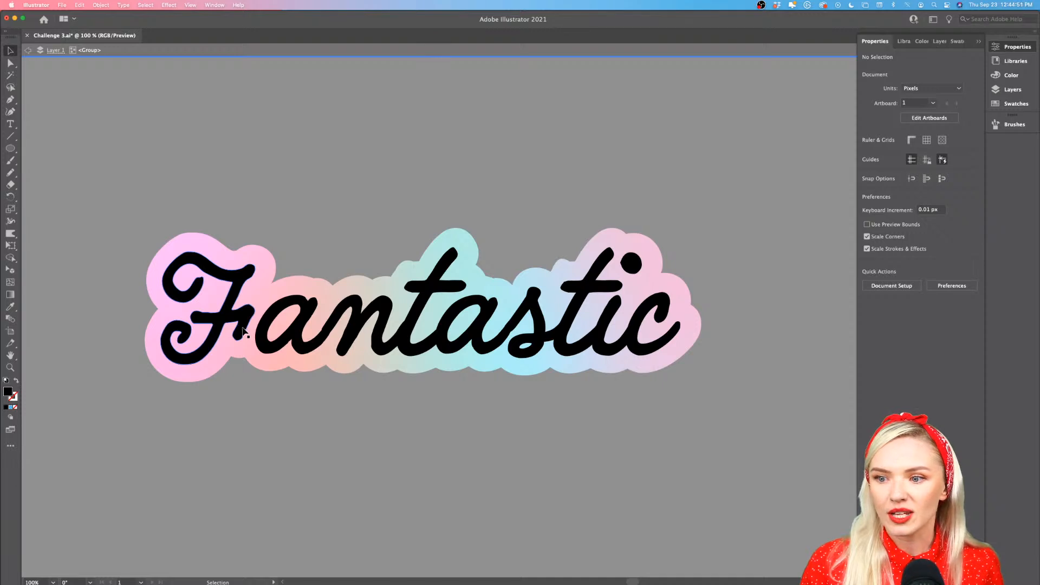
{"action": "scroll", "coordinate": [242, 329], "scroll_direction": "up", "scroll_amount": 4}
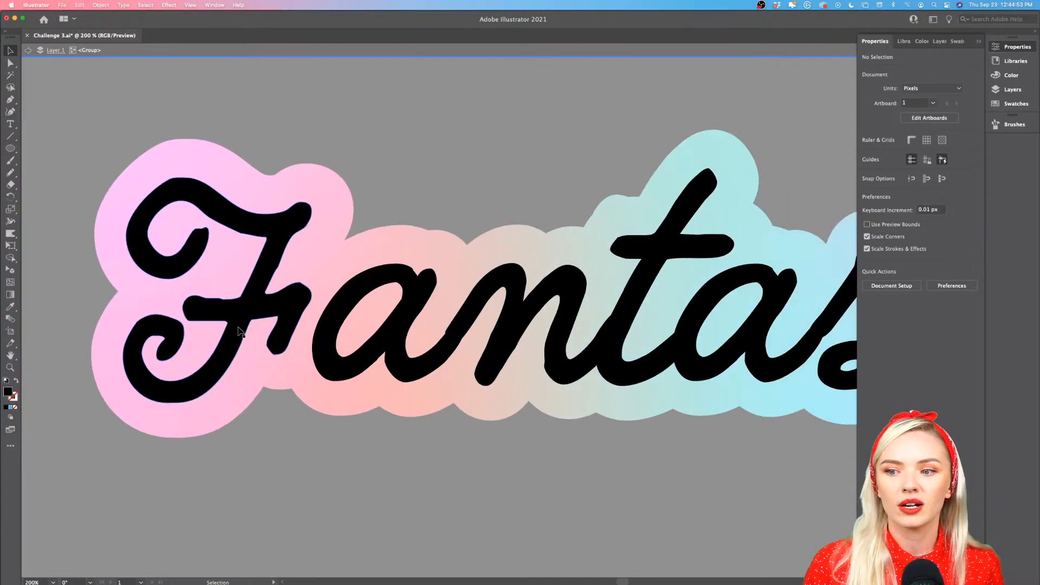
{"action": "scroll", "coordinate": [238, 330], "scroll_direction": "up", "scroll_amount": 2}
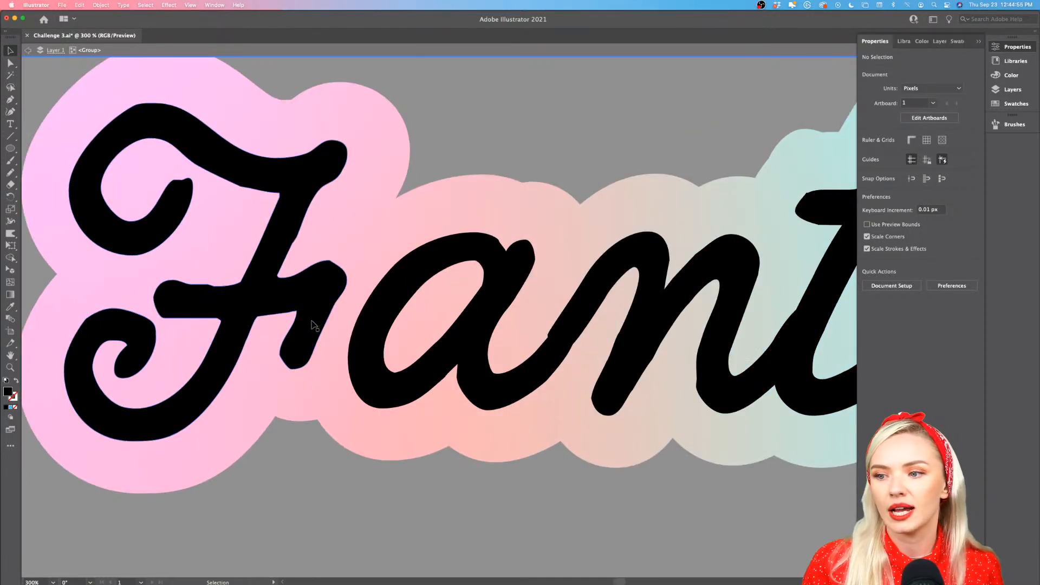
{"action": "left_click_drag", "start_coordinate": [313, 322], "coordinate": [381, 321]}
{"action": "key", "text": "super+z"}
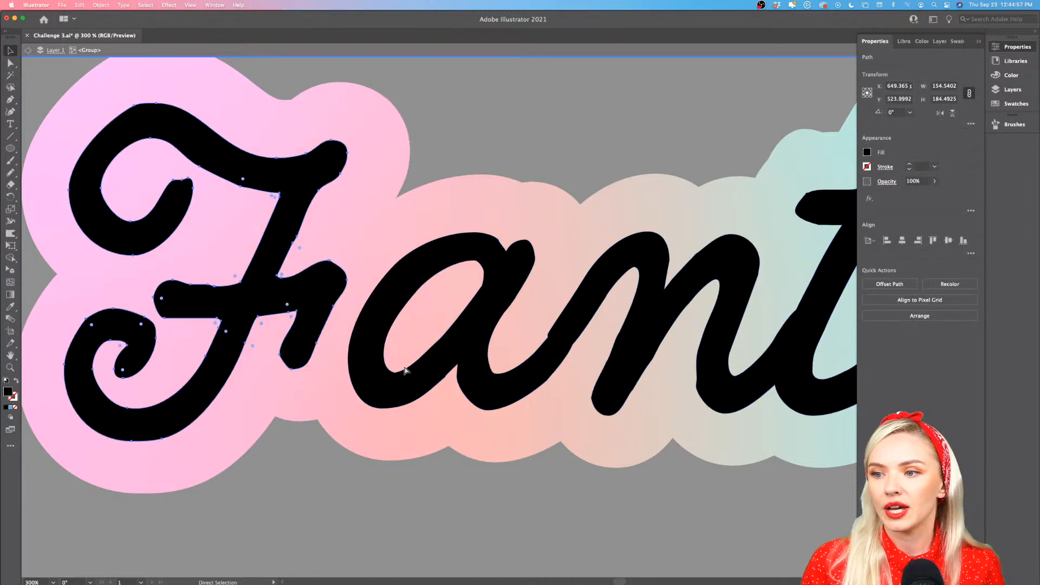
{"action": "scroll", "coordinate": [405, 370], "scroll_direction": "down", "scroll_amount": 8}
{"action": "double_click", "coordinate": [417, 169]}
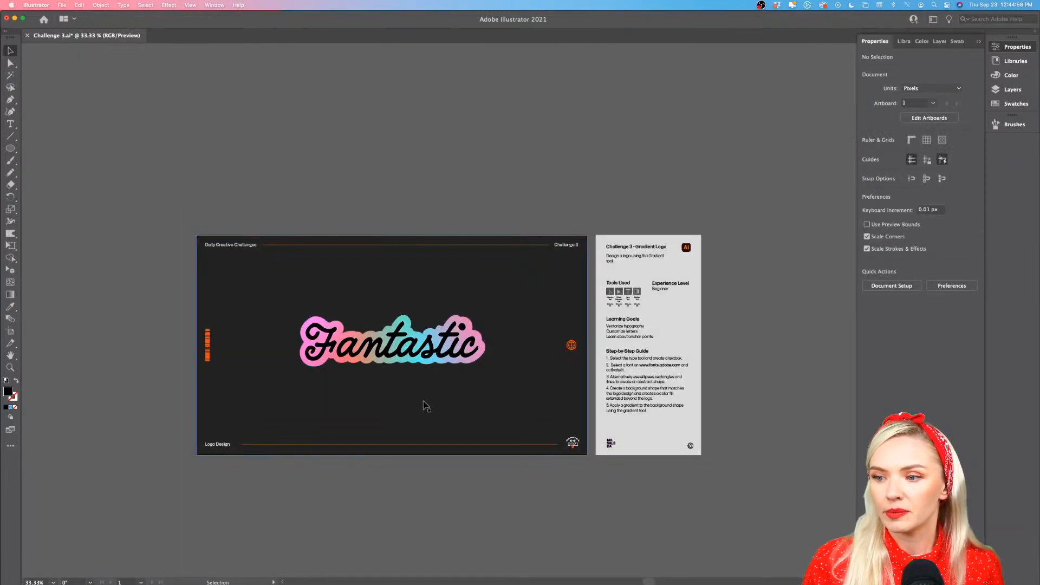
With Direct Selection, nudge the kinked anchor on the underside of the stroke joining the second "a" and "s", and redirect its upper handle along the edge
{"action": "scroll", "coordinate": [423, 400], "scroll_direction": "up", "scroll_amount": 2}
{"action": "scroll", "coordinate": [422, 399], "scroll_direction": "up", "scroll_amount": 1}
{"action": "scroll", "coordinate": [423, 400], "scroll_direction": "left", "scroll_amount": 1}
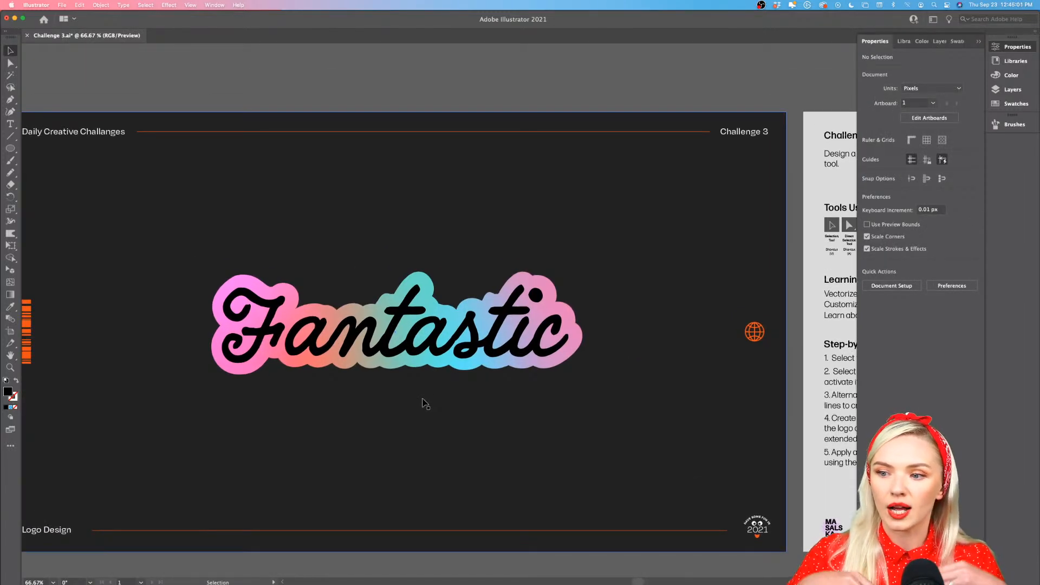
{"action": "scroll", "coordinate": [494, 362], "scroll_direction": "up", "scroll_amount": 4}
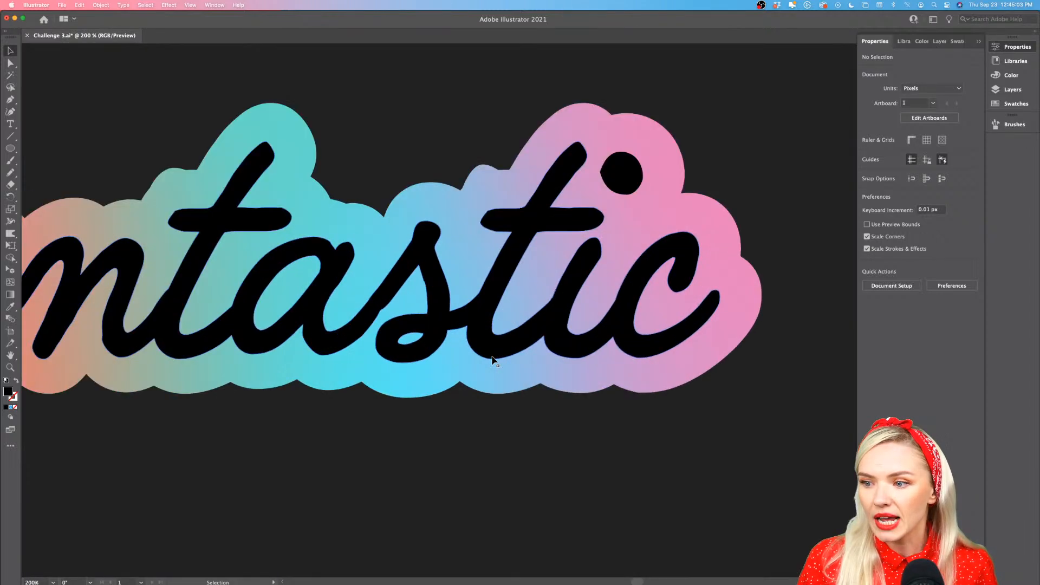
{"action": "scroll", "coordinate": [341, 348], "scroll_direction": "up", "scroll_amount": 4}
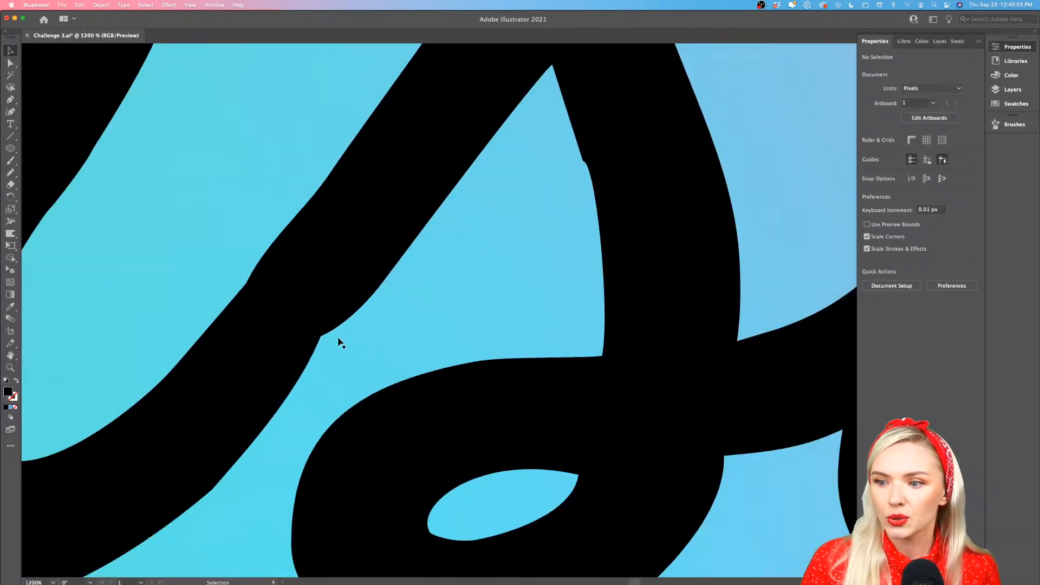
{"action": "key", "text": "a"}
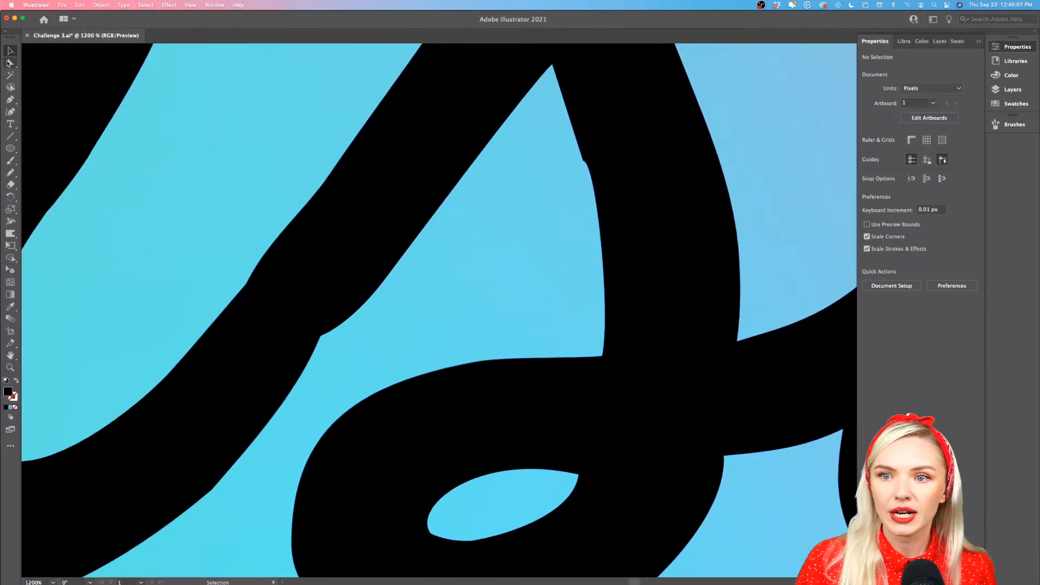
{"action": "left_click", "coordinate": [326, 341]}
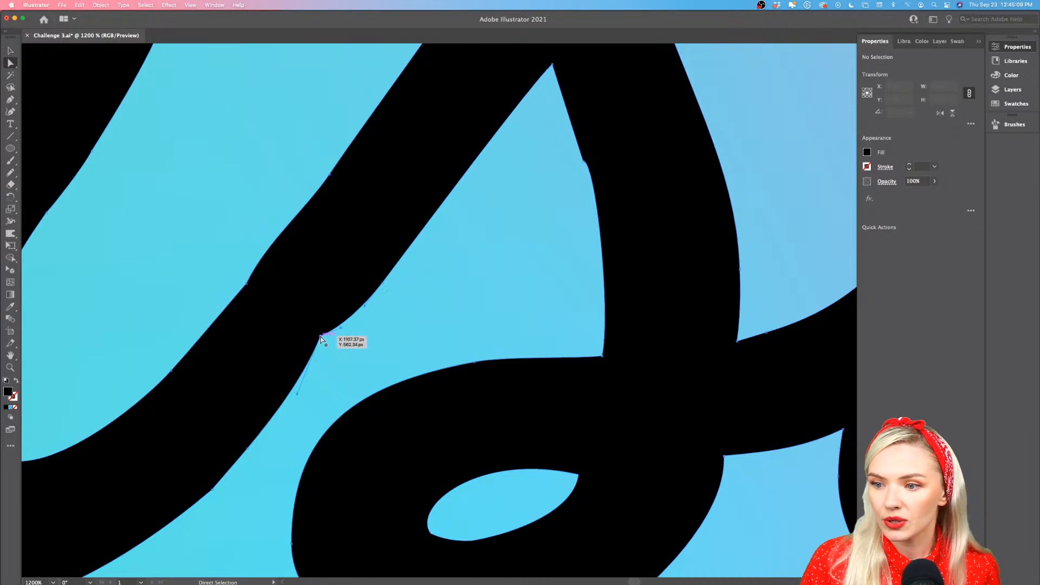
{"action": "scroll", "coordinate": [328, 342], "scroll_direction": "up", "scroll_amount": 2}
{"action": "scroll", "coordinate": [328, 344], "scroll_direction": "up", "scroll_amount": 5}
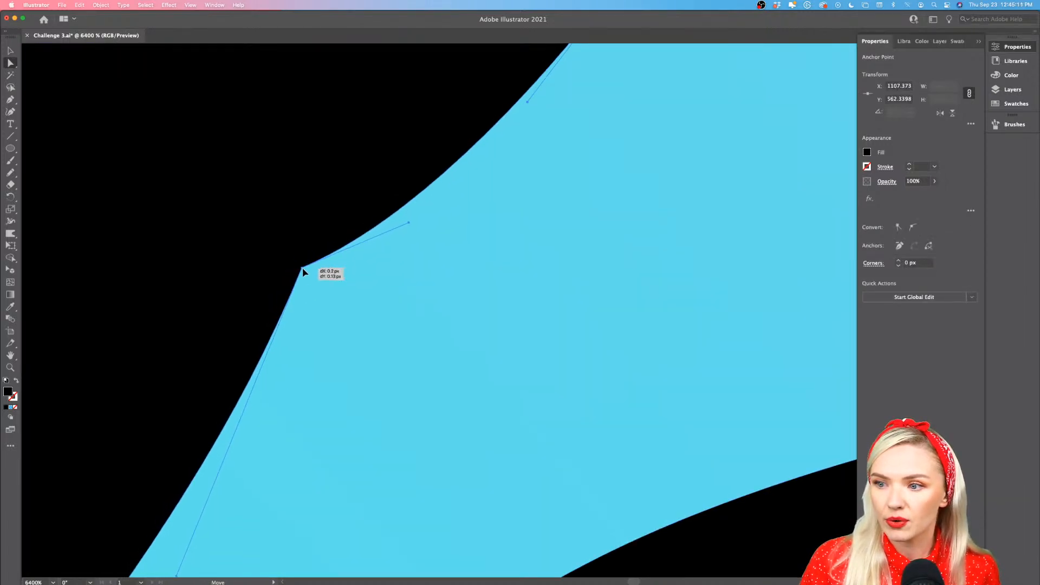
{"action": "left_click_drag", "start_coordinate": [423, 234], "coordinate": [406, 185]}
Align the same anchor's lower handle with the stroke edge and shift the anchor slightly outward
{"action": "scroll", "coordinate": [286, 490], "scroll_direction": "down", "scroll_amount": 2}
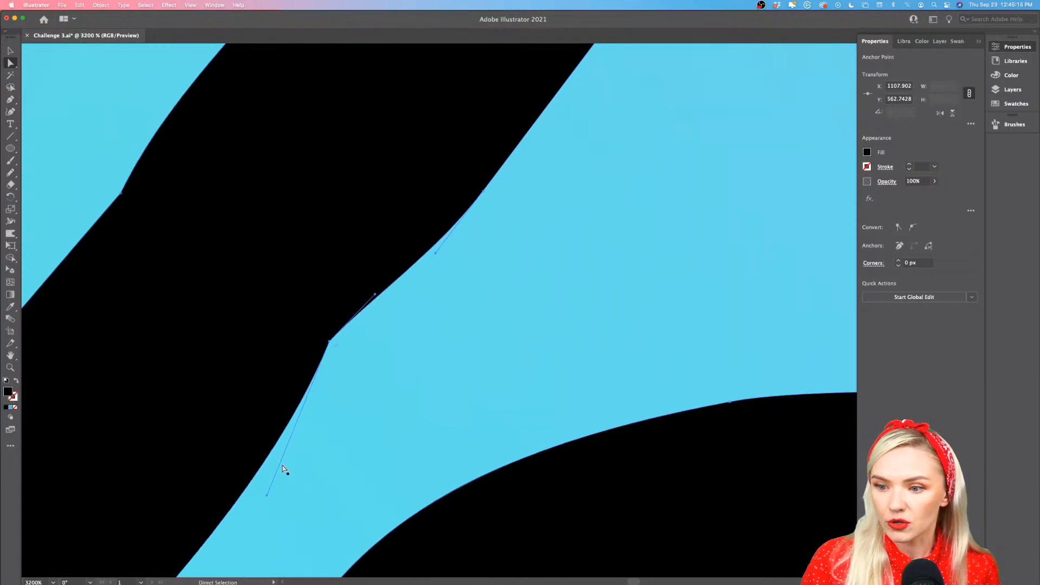
{"action": "left_click_drag", "start_coordinate": [268, 497], "coordinate": [233, 465]}
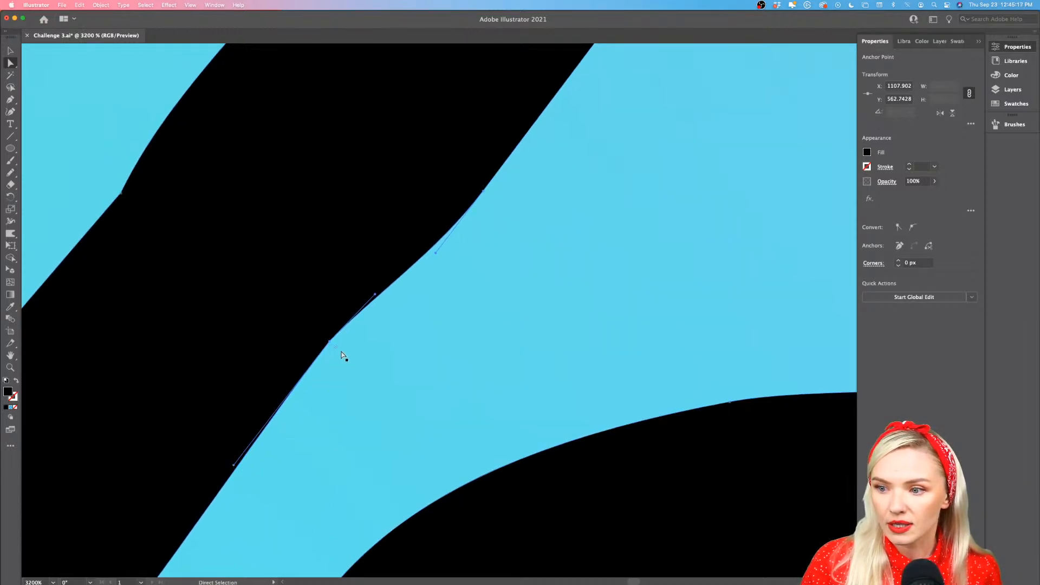
{"action": "left_click_drag", "start_coordinate": [330, 343], "coordinate": [336, 352]}
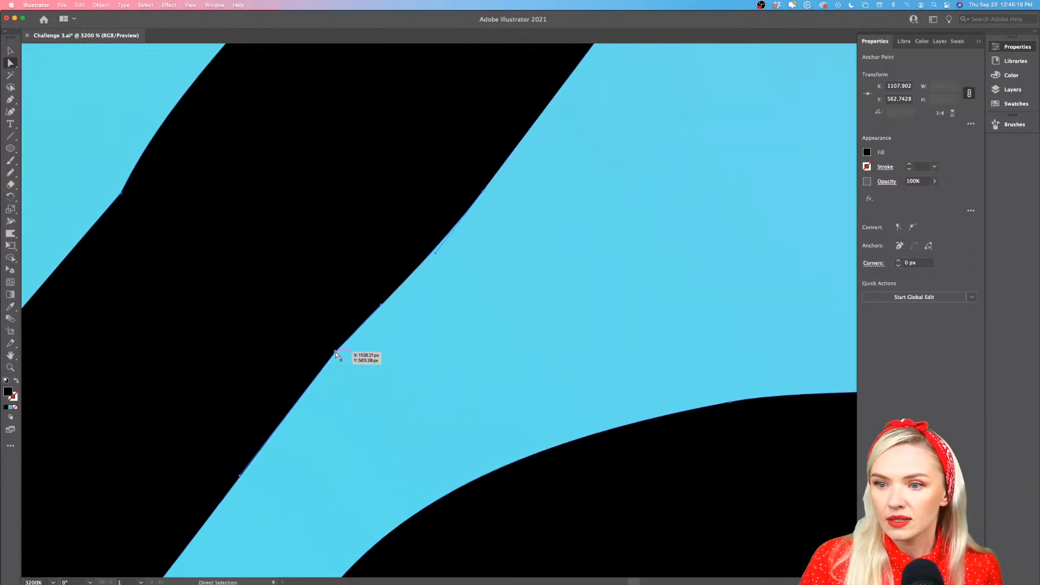
Smooth the kink on the upper edge of the "a"–"s" joining stroke by nudging its anchor and realigning its handle
{"action": "scroll", "coordinate": [129, 196], "scroll_direction": "left", "scroll_amount": 5}
{"action": "scroll", "coordinate": [281, 248], "scroll_direction": "up", "scroll_amount": 2}
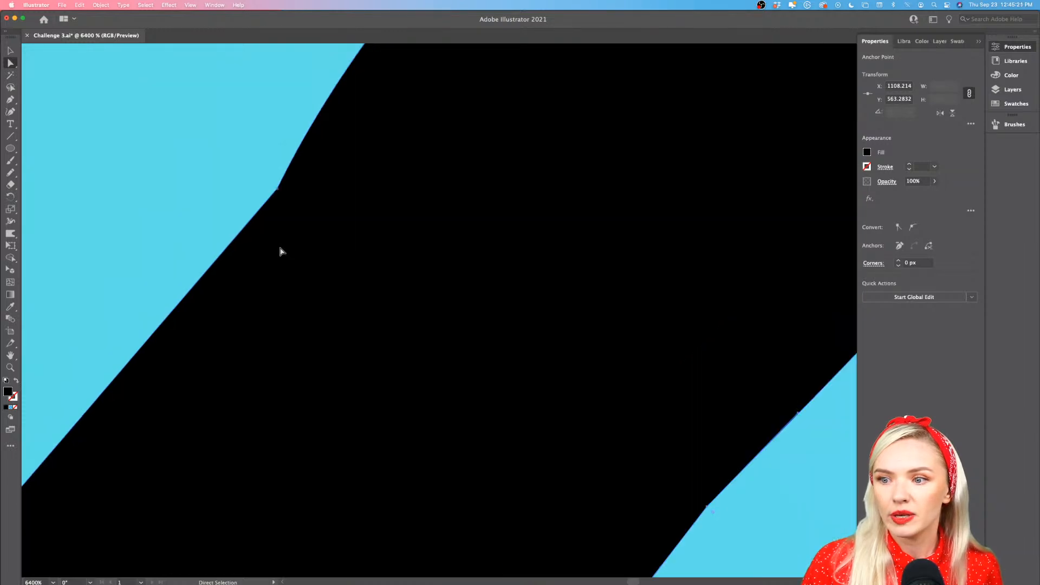
{"action": "scroll", "coordinate": [281, 248], "scroll_direction": "up", "scroll_amount": 3}
{"action": "left_click_drag", "start_coordinate": [307, 269], "coordinate": [307, 267]}
{"action": "scroll", "coordinate": [308, 268], "scroll_direction": "down", "scroll_amount": 1}
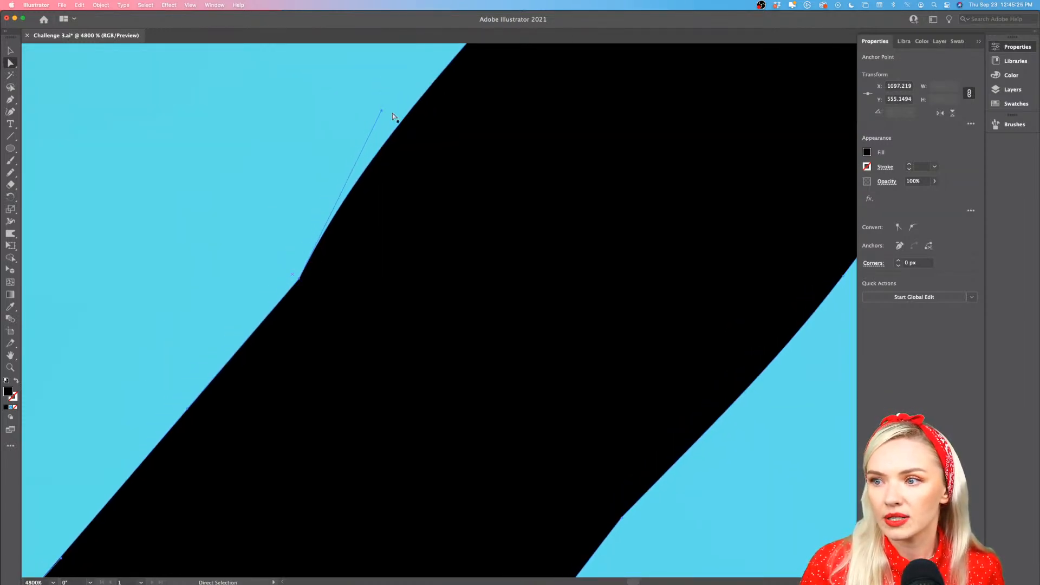
{"action": "left_click_drag", "start_coordinate": [382, 113], "coordinate": [371, 174]}
Fine-tune the anchor on the lower edge of the "a"–"s" joining stroke into a smooth curve, then deselect the lettering
{"action": "scroll", "coordinate": [386, 212], "scroll_direction": "down", "scroll_amount": 5}
{"action": "scroll", "coordinate": [388, 282], "scroll_direction": "left", "scroll_amount": 1}
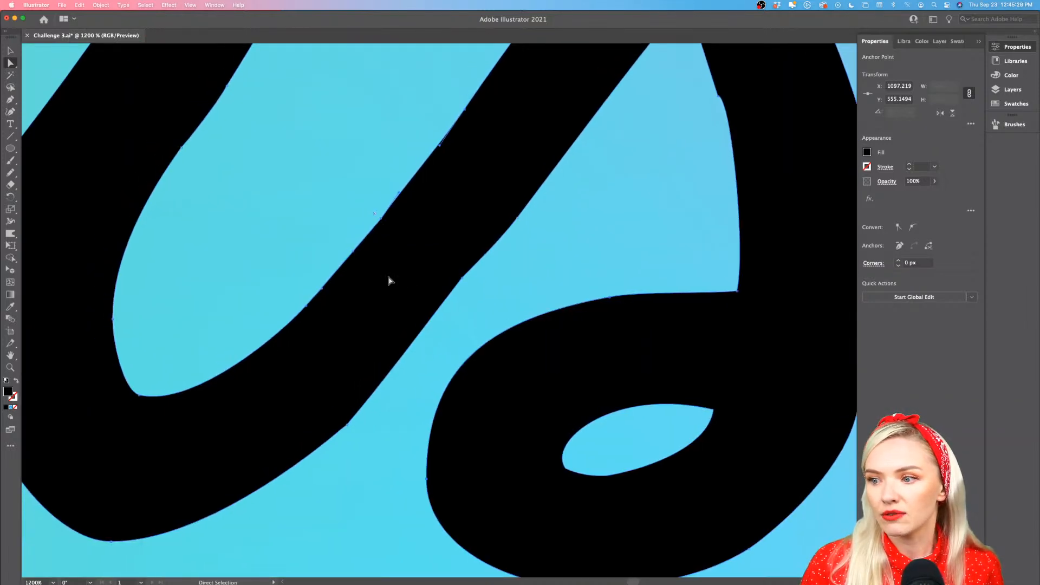
{"action": "scroll", "coordinate": [468, 293], "scroll_direction": "up", "scroll_amount": 4}
{"action": "left_click_drag", "start_coordinate": [460, 249], "coordinate": [465, 268]}
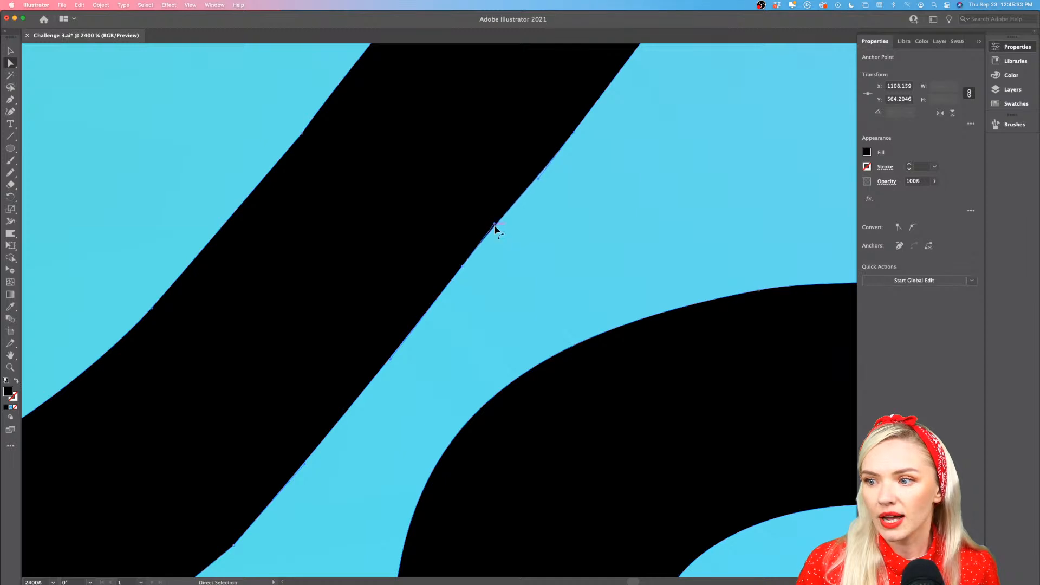
{"action": "scroll", "coordinate": [496, 235], "scroll_direction": "down", "scroll_amount": 10}
{"action": "scroll", "coordinate": [497, 237], "scroll_direction": "left", "scroll_amount": 3}
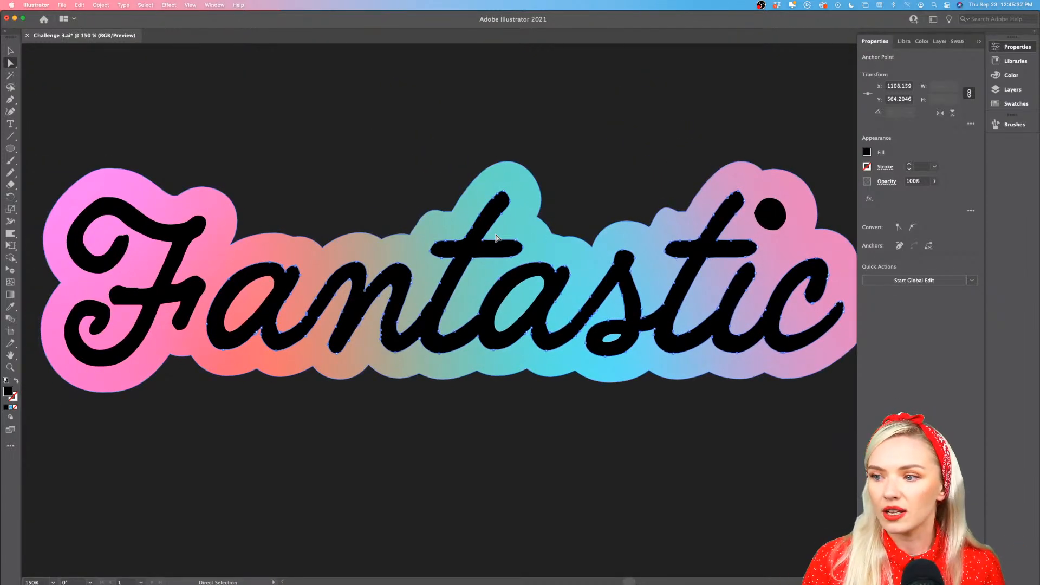
{"action": "left_click", "coordinate": [481, 417]}
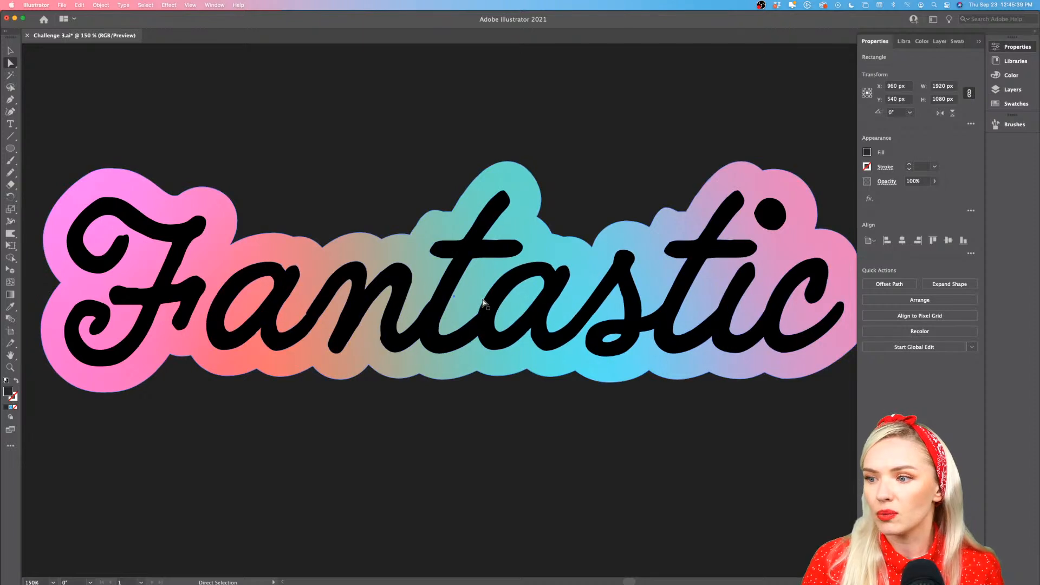
Smooth the notch above the stroke joining the first "a" and "n" by repositioning its anchor and aligning the handles with the edge
{"action": "scroll", "coordinate": [303, 322], "scroll_direction": "up", "scroll_amount": 3}
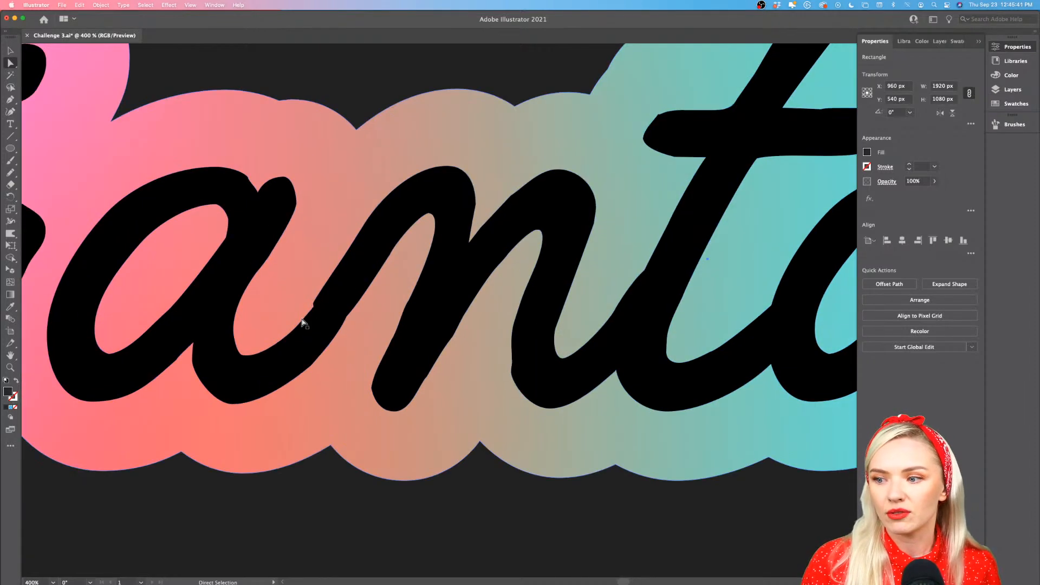
{"action": "left_click", "coordinate": [302, 322]}
{"action": "scroll", "coordinate": [318, 320], "scroll_direction": "up", "scroll_amount": 4}
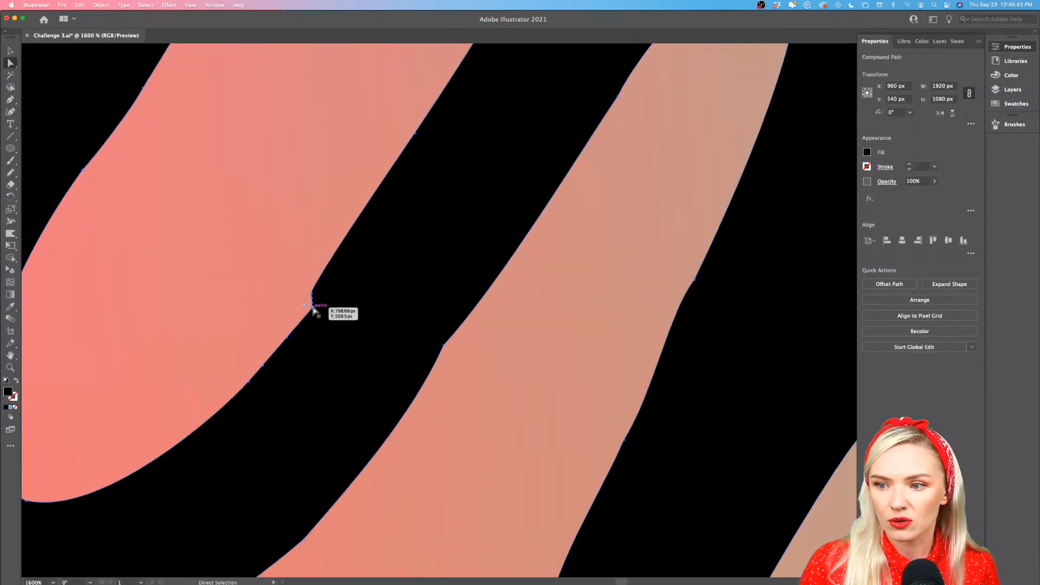
{"action": "scroll", "coordinate": [312, 307], "scroll_direction": "up", "scroll_amount": 6}
{"action": "left_click", "coordinate": [271, 255]}
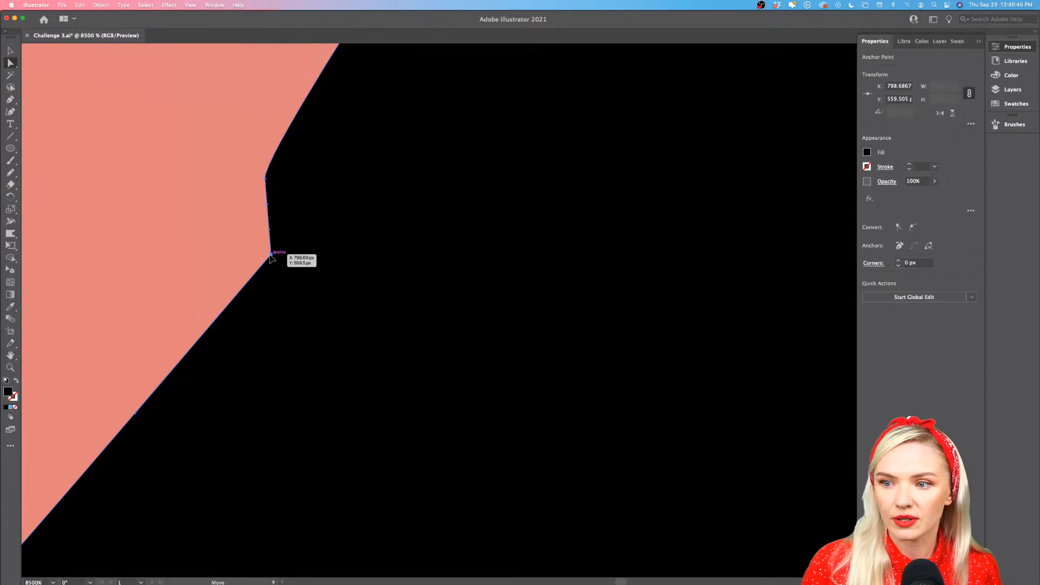
{"action": "left_click_drag", "start_coordinate": [271, 256], "coordinate": [282, 135]}
{"action": "key", "text": "super+z"}
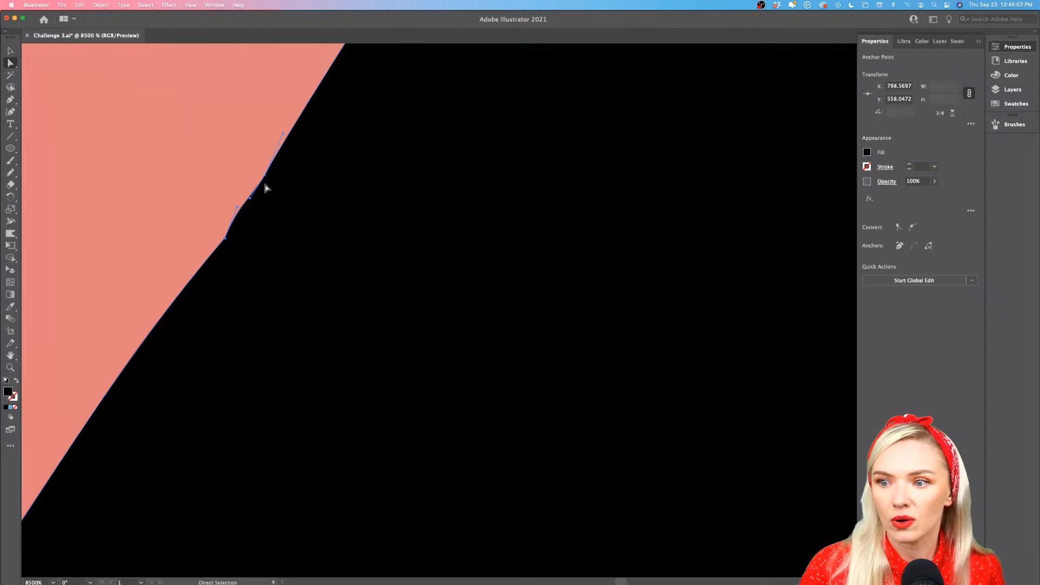
{"action": "left_click_drag", "start_coordinate": [238, 211], "coordinate": [223, 235]}
{"action": "left_click_drag", "start_coordinate": [86, 395], "coordinate": [136, 359]}
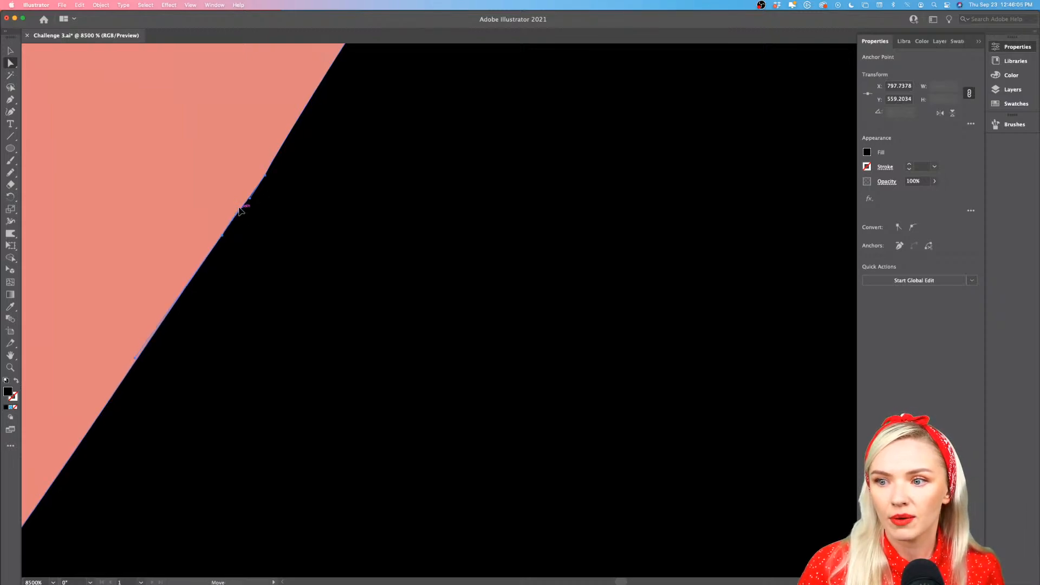
Select the kinked anchor on the lower edge of the stroke joining the first "a" and "n" and shift it slightly outward
{"action": "scroll", "coordinate": [326, 286], "scroll_direction": "down", "scroll_amount": 5}
{"action": "scroll", "coordinate": [327, 287], "scroll_direction": "down", "scroll_amount": 2}
{"action": "scroll", "coordinate": [390, 307], "scroll_direction": "up", "scroll_amount": 10}
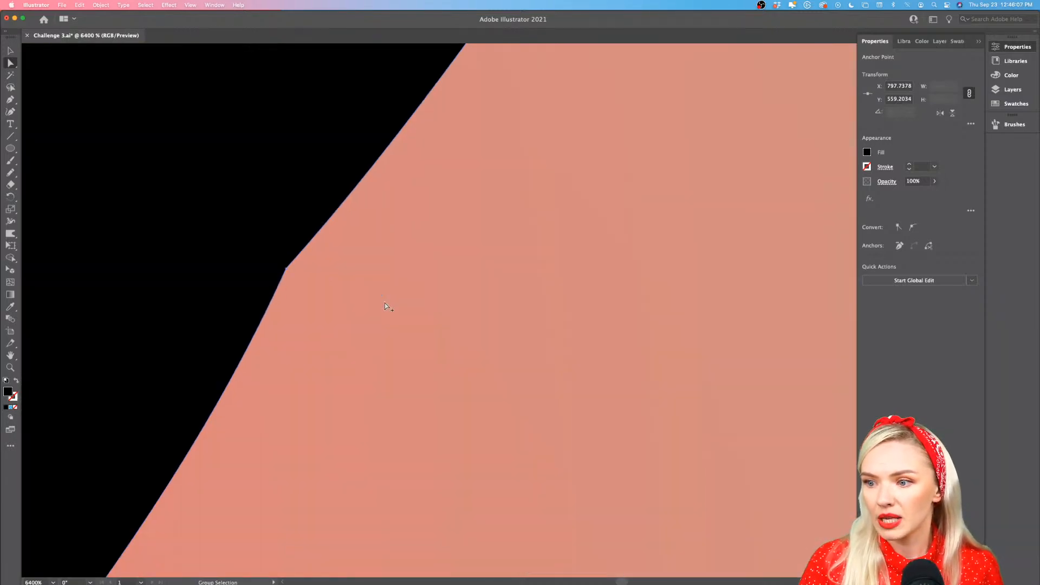
{"action": "scroll", "coordinate": [314, 283], "scroll_direction": "up", "scroll_amount": 4}
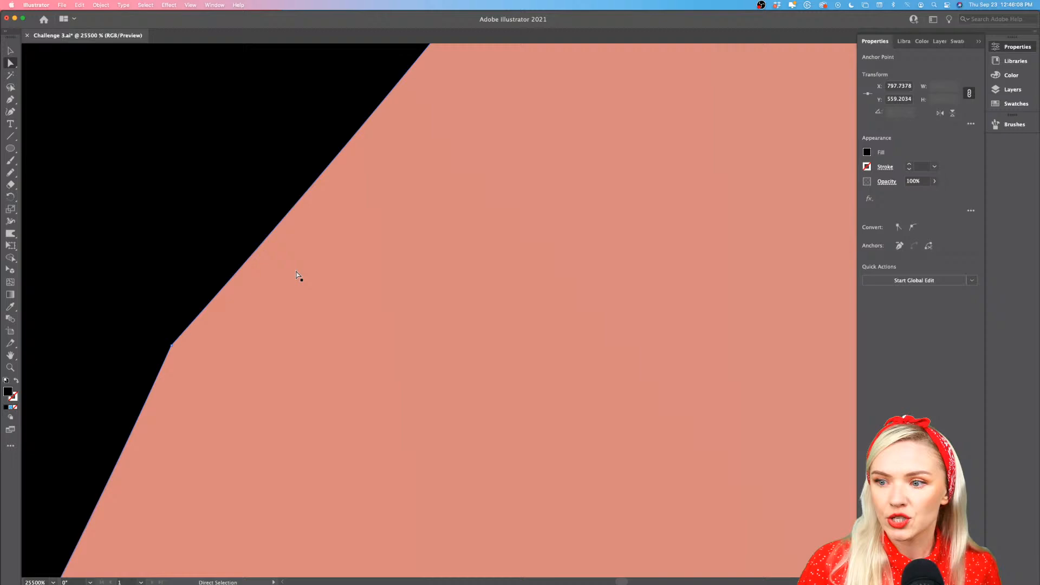
{"action": "left_click", "coordinate": [173, 349]}
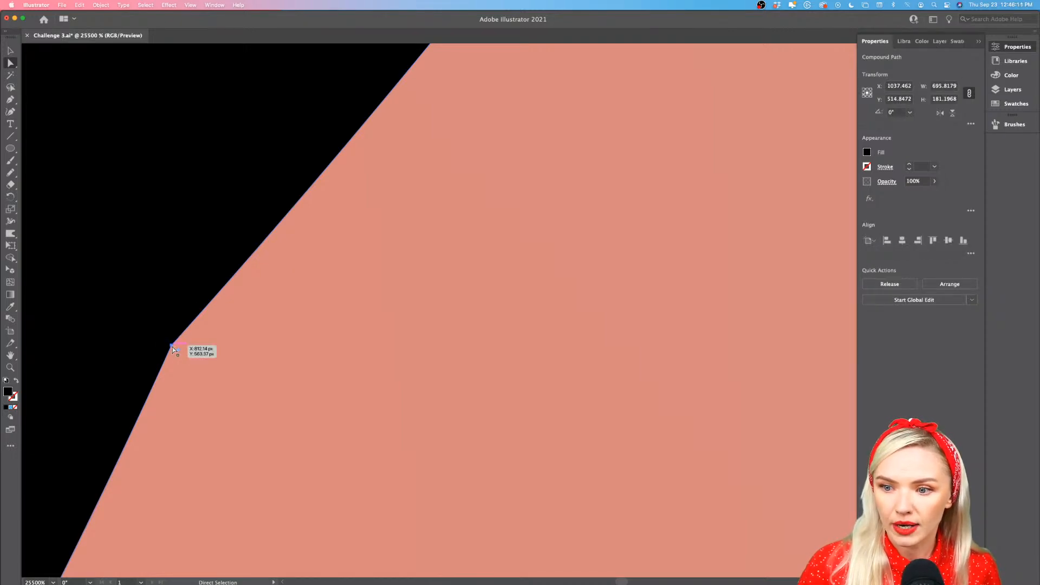
{"action": "left_click", "coordinate": [172, 348]}
{"action": "scroll", "coordinate": [173, 348], "scroll_direction": "down", "scroll_amount": 8}
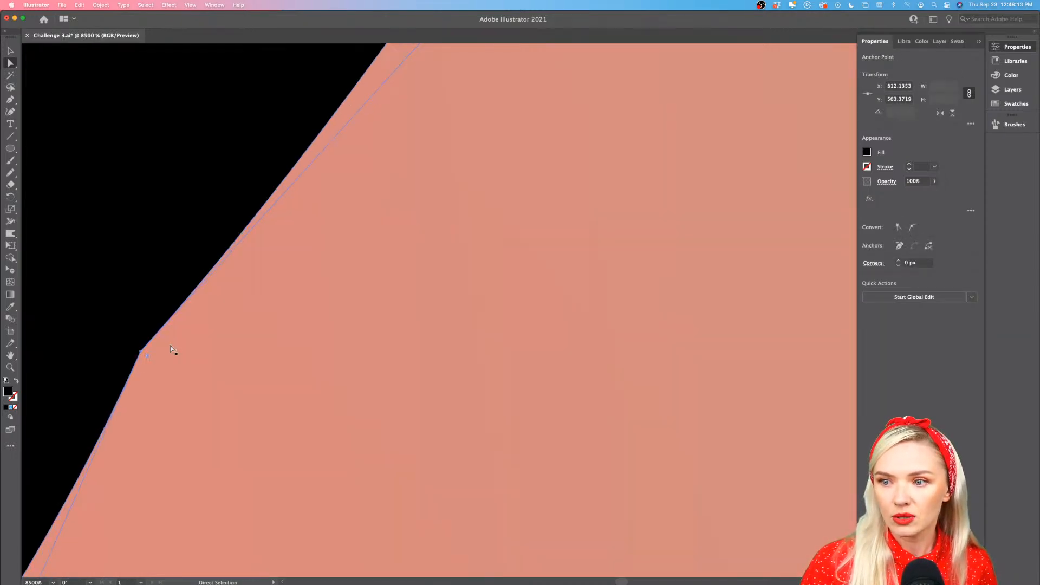
{"action": "scroll", "coordinate": [170, 349], "scroll_direction": "left", "scroll_amount": 3}
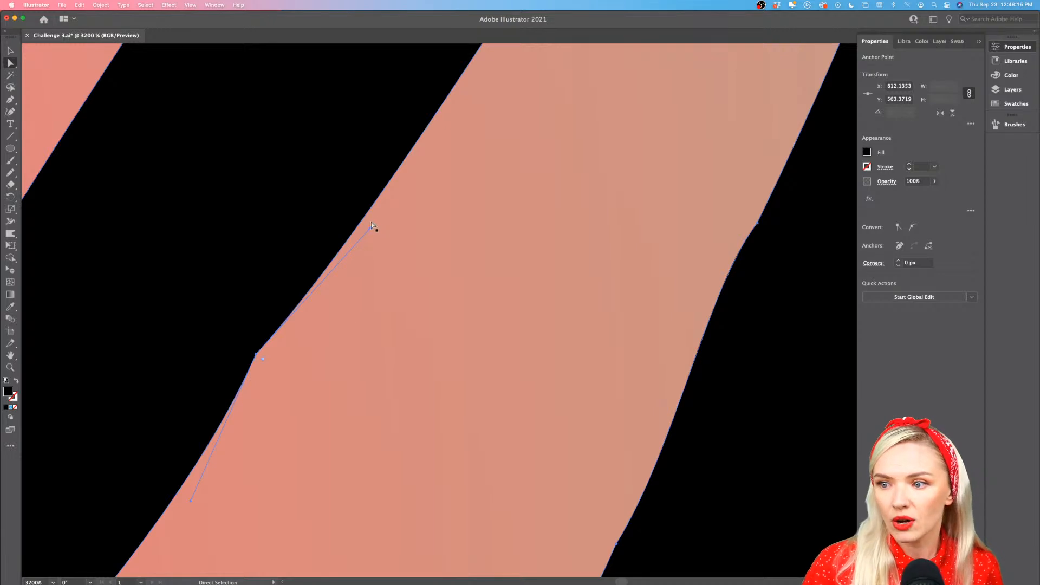
{"action": "left_click_drag", "start_coordinate": [257, 357], "coordinate": [262, 359]}
Shorten and realign that anchor's handles with the stroke edge to smooth the kink, and deselect the lettering
{"action": "left_click_drag", "start_coordinate": [375, 231], "coordinate": [339, 245]}
{"action": "key", "text": "super+z"}
{"action": "left_click_drag", "start_coordinate": [261, 357], "coordinate": [261, 359]}
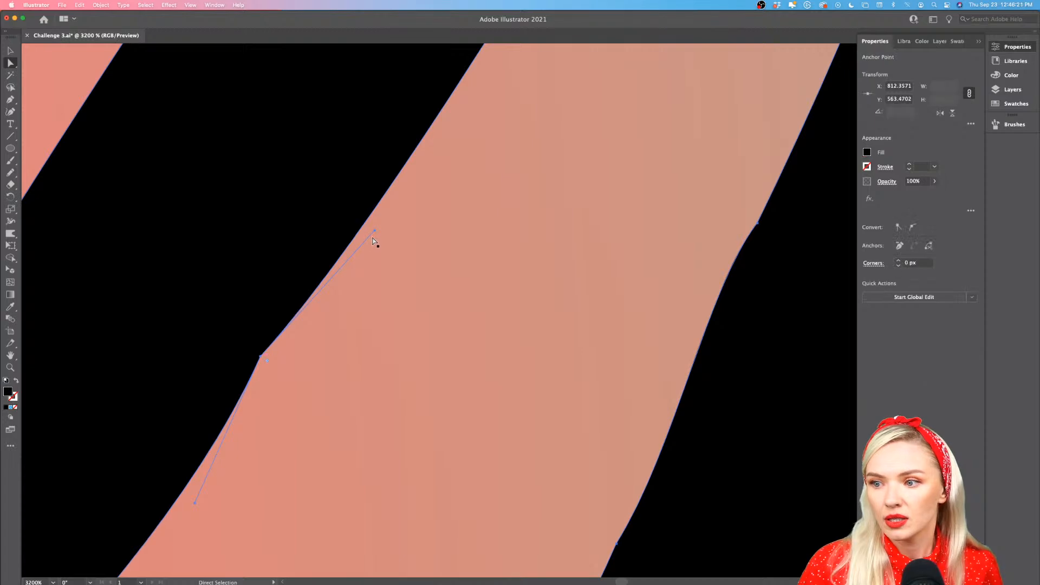
{"action": "left_click_drag", "start_coordinate": [375, 231], "coordinate": [321, 269]}
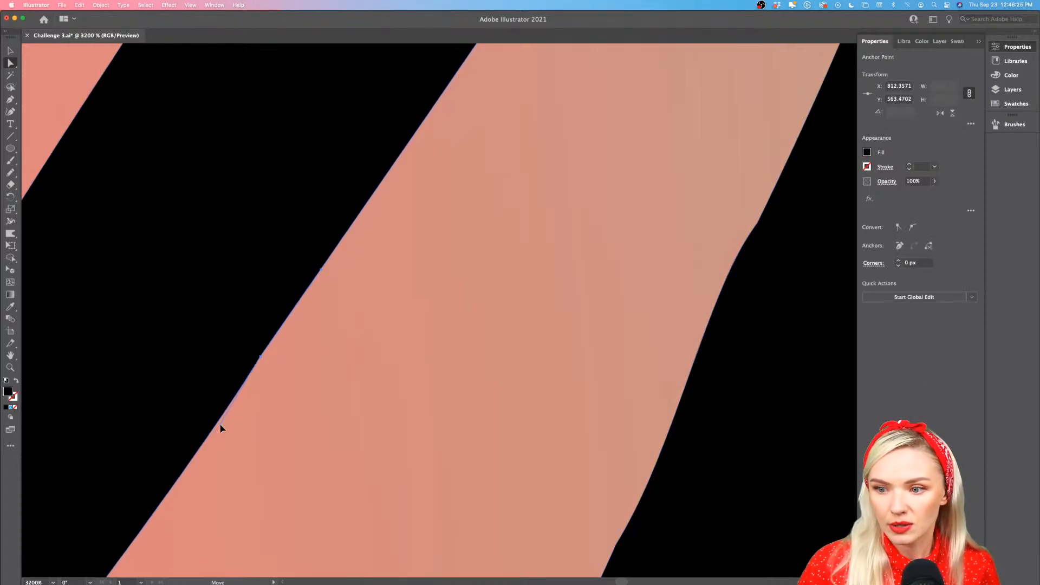
{"action": "scroll", "coordinate": [316, 459], "scroll_direction": "down", "scroll_amount": 5}
{"action": "scroll", "coordinate": [317, 460], "scroll_direction": "down", "scroll_amount": 8}
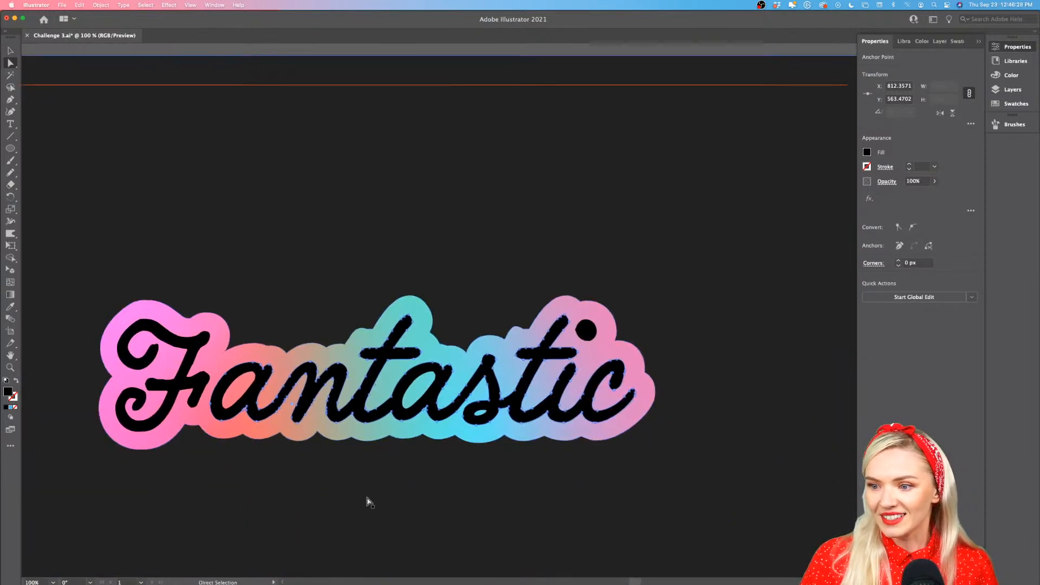
{"action": "scroll", "coordinate": [368, 498], "scroll_direction": "down", "scroll_amount": 4}
{"action": "left_click", "coordinate": [428, 330]}
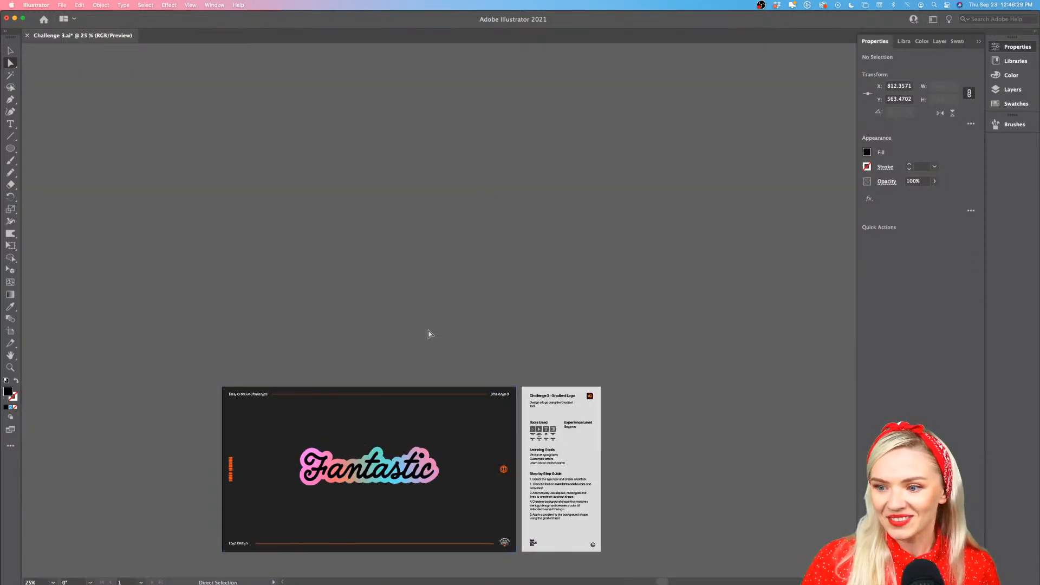
Duplicate the black "Fantastic" lettering together with its gradient backing straight above the original
{"action": "scroll", "coordinate": [427, 336], "scroll_direction": "down", "scroll_amount": 3}
{"action": "scroll", "coordinate": [369, 485], "scroll_direction": "up", "scroll_amount": 5}
{"action": "scroll", "coordinate": [368, 487], "scroll_direction": "down", "scroll_amount": 3}
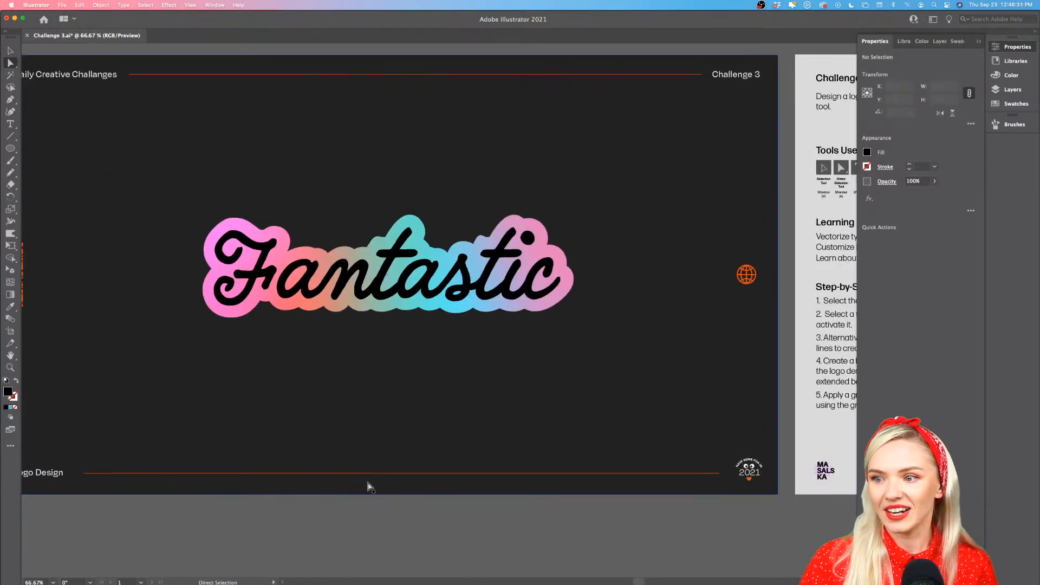
{"action": "left_click", "coordinate": [453, 323]}
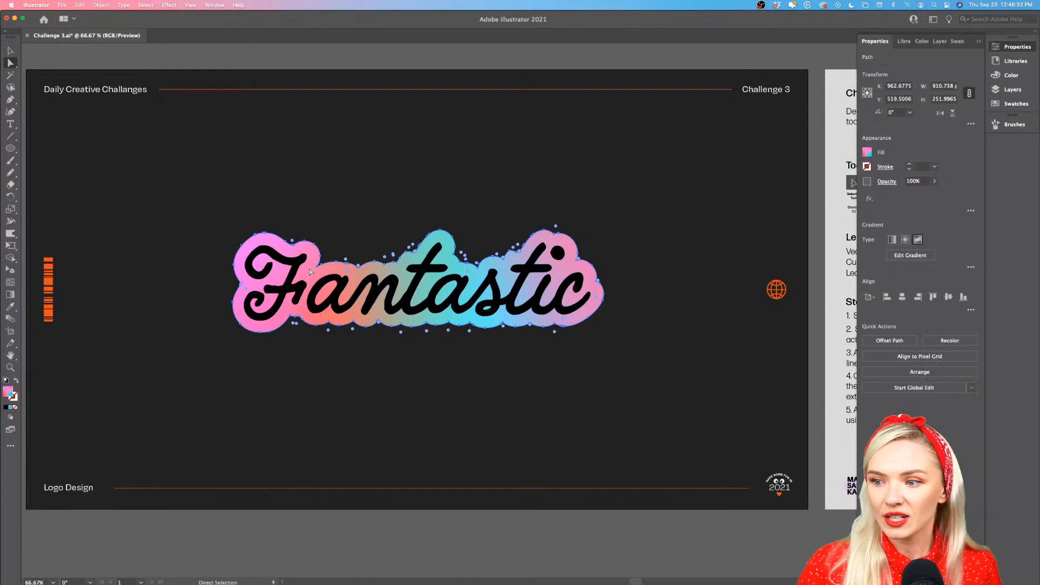
{"action": "left_click", "coordinate": [9, 50]}
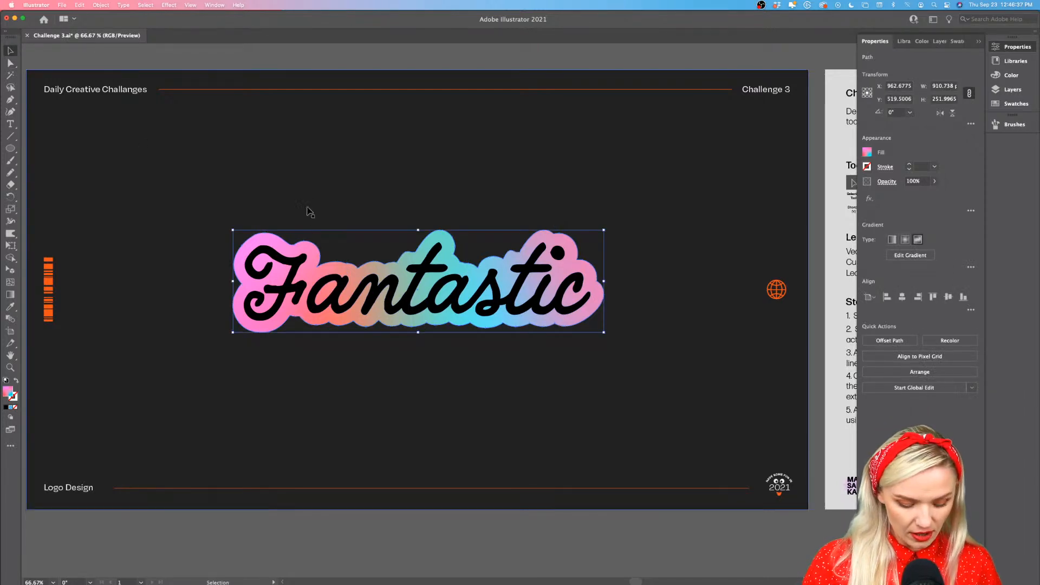
{"action": "left_click", "coordinate": [414, 286], "text": "shift"}
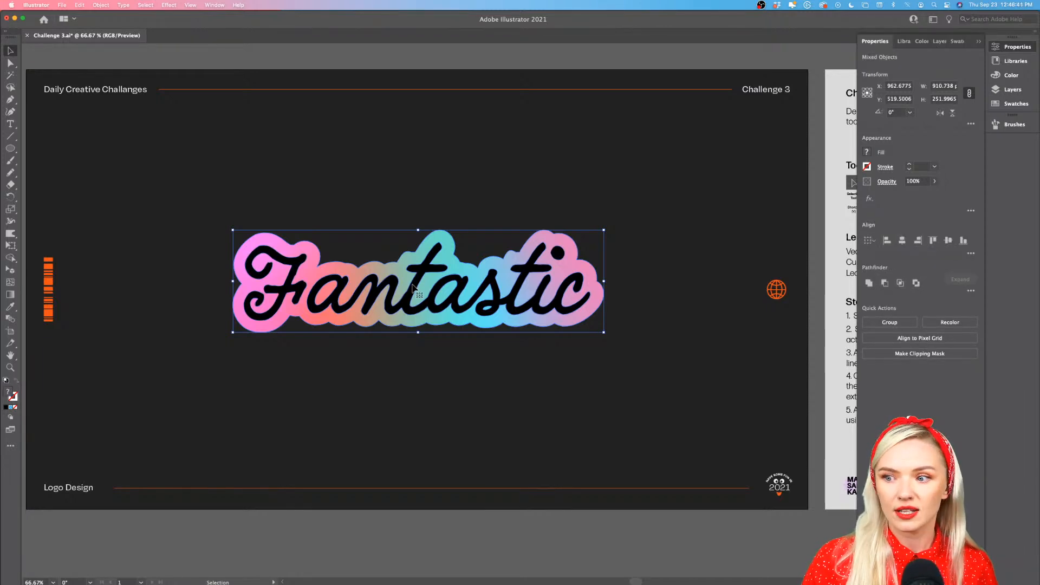
{"action": "left_click", "coordinate": [428, 58]}
{"action": "left_click", "coordinate": [446, 249]}
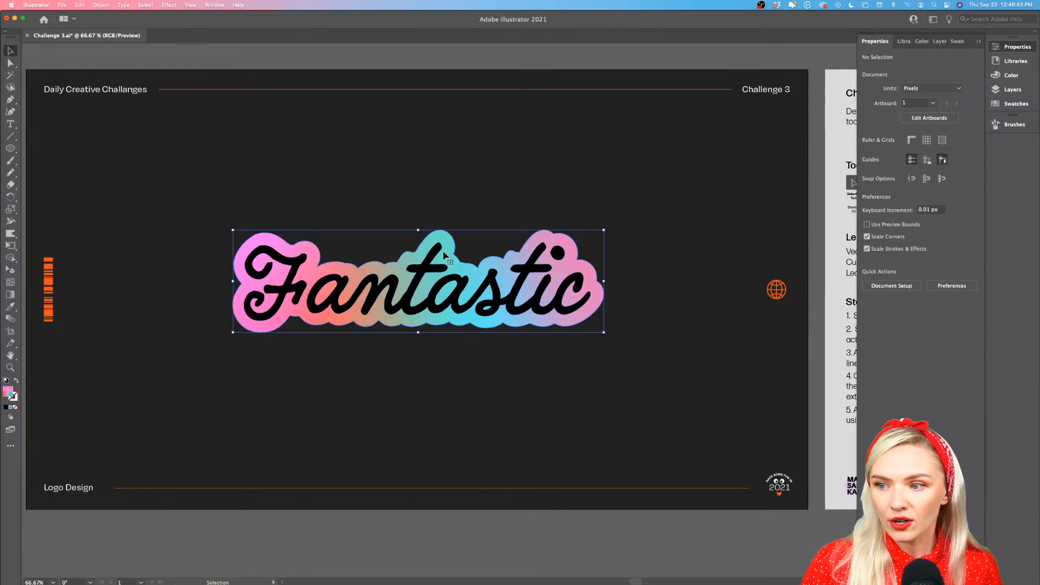
{"action": "scroll", "coordinate": [423, 266], "scroll_direction": "up", "scroll_amount": 2}
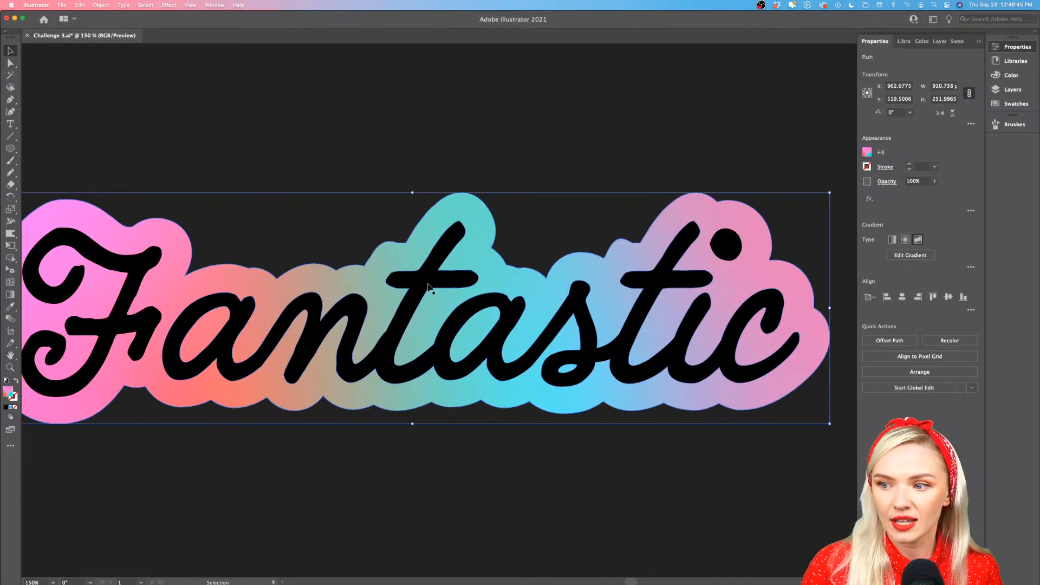
{"action": "left_click", "coordinate": [428, 284], "text": "shift"}
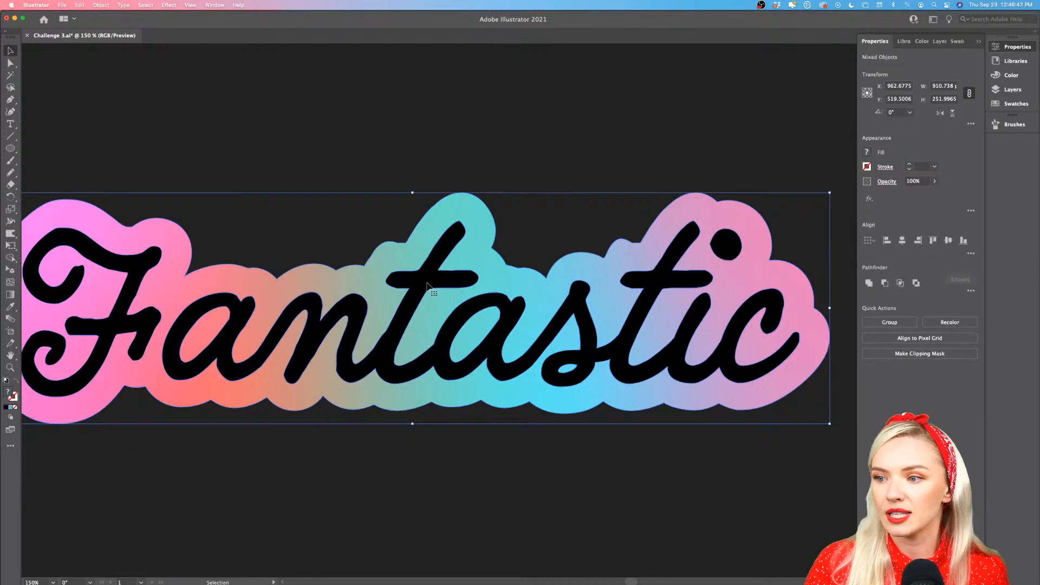
{"action": "scroll", "coordinate": [428, 285], "scroll_direction": "down", "scroll_amount": 3}
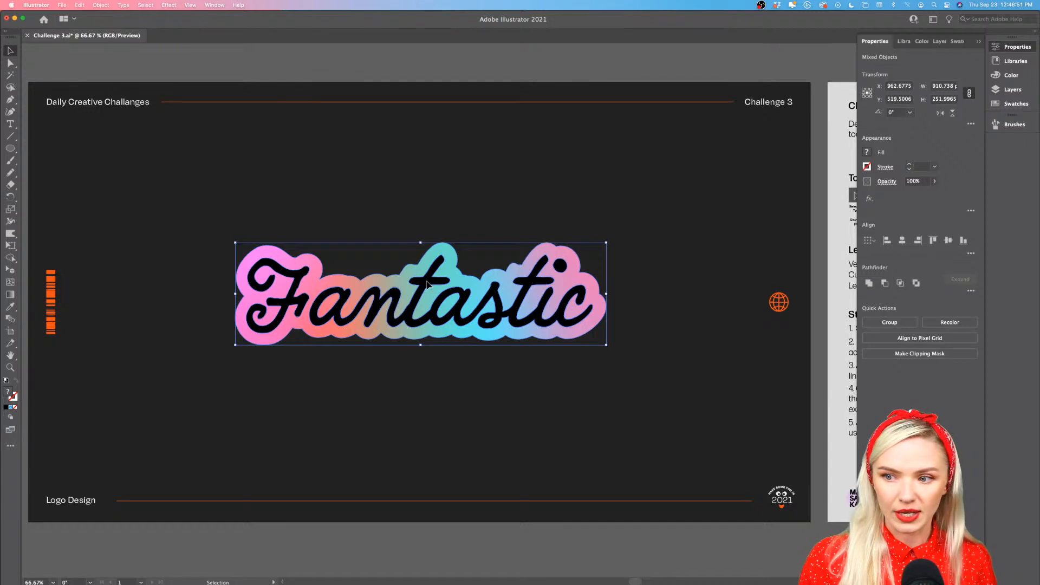
{"action": "left_click_drag", "start_coordinate": [428, 284], "coordinate": [437, 174]}
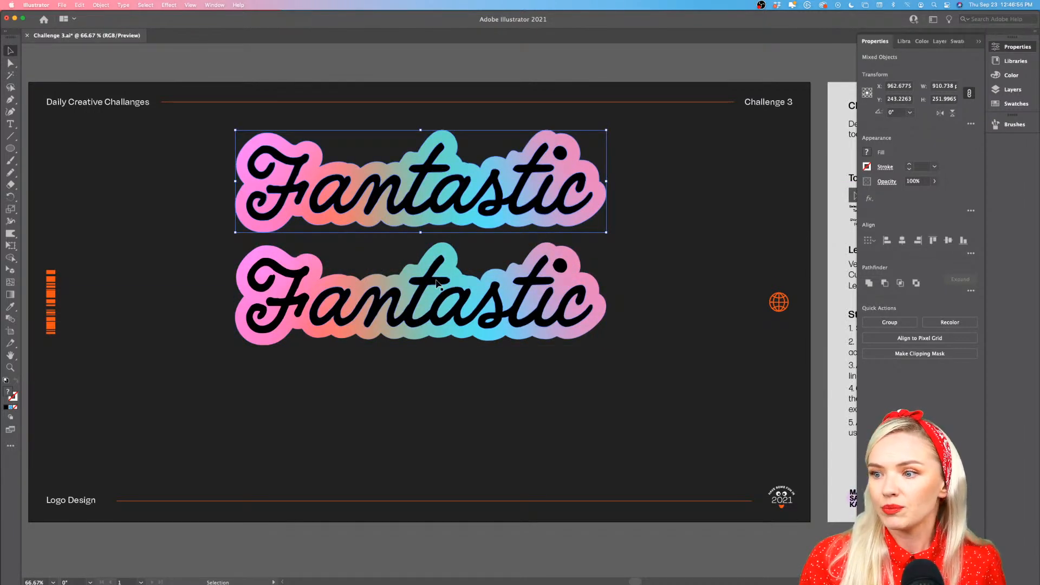
Move both logo copies down together on the artboard, and deselect them
{"action": "left_click", "coordinate": [452, 272], "text": "shift"}
{"action": "left_click_drag", "start_coordinate": [452, 272], "coordinate": [453, 327]}
{"action": "left_click", "coordinate": [413, 74]}
Fill the upper copy's backing shape with the linear gradient of light pink, blue and pale gray
{"action": "scroll", "coordinate": [415, 248], "scroll_direction": "up", "scroll_amount": 4}
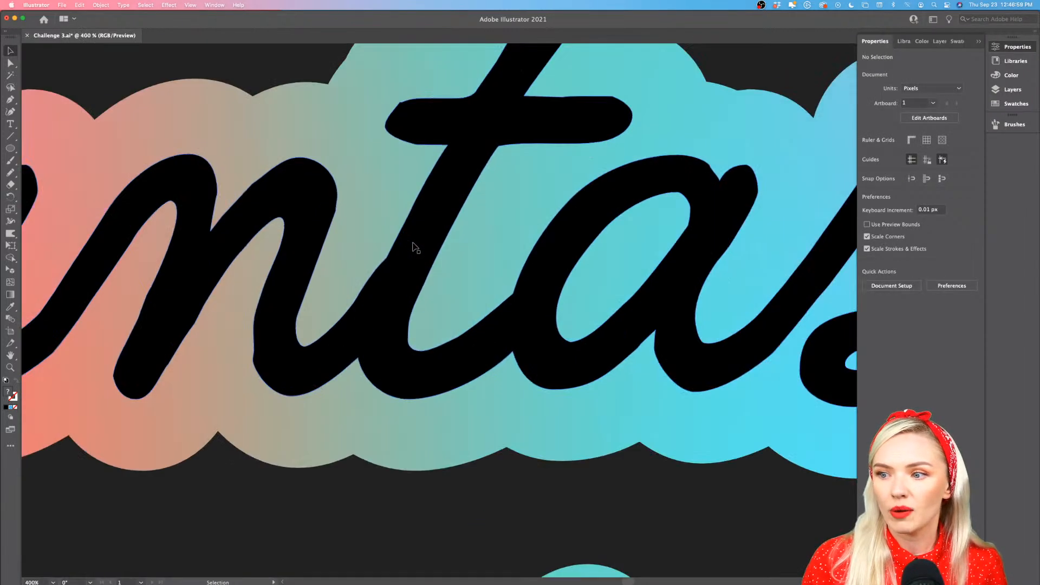
{"action": "scroll", "coordinate": [416, 249], "scroll_direction": "down", "scroll_amount": 2}
{"action": "left_click", "coordinate": [389, 208]}
{"action": "scroll", "coordinate": [388, 209], "scroll_direction": "down", "scroll_amount": 1}
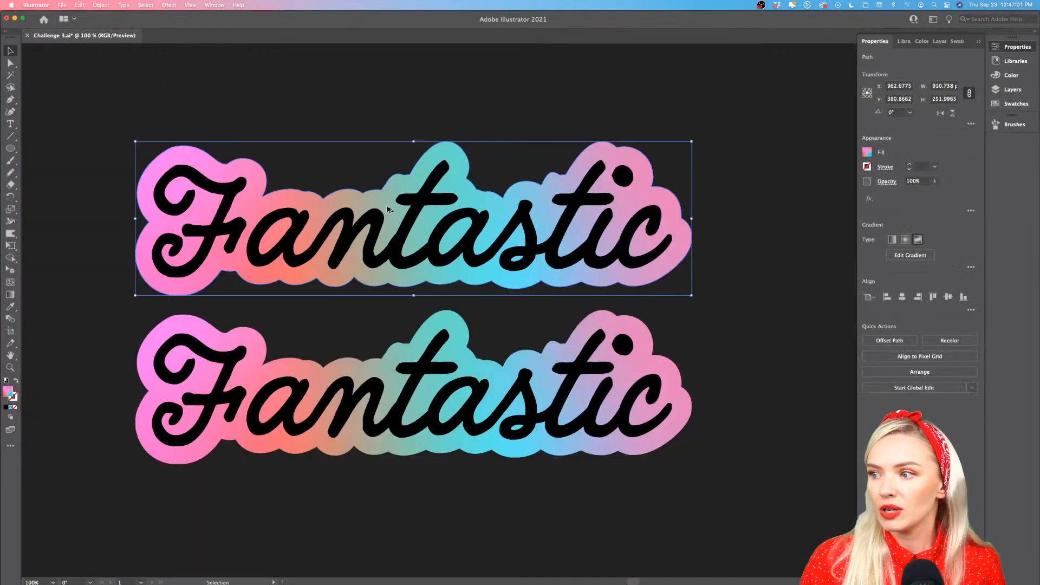
{"action": "left_click", "coordinate": [897, 241]}
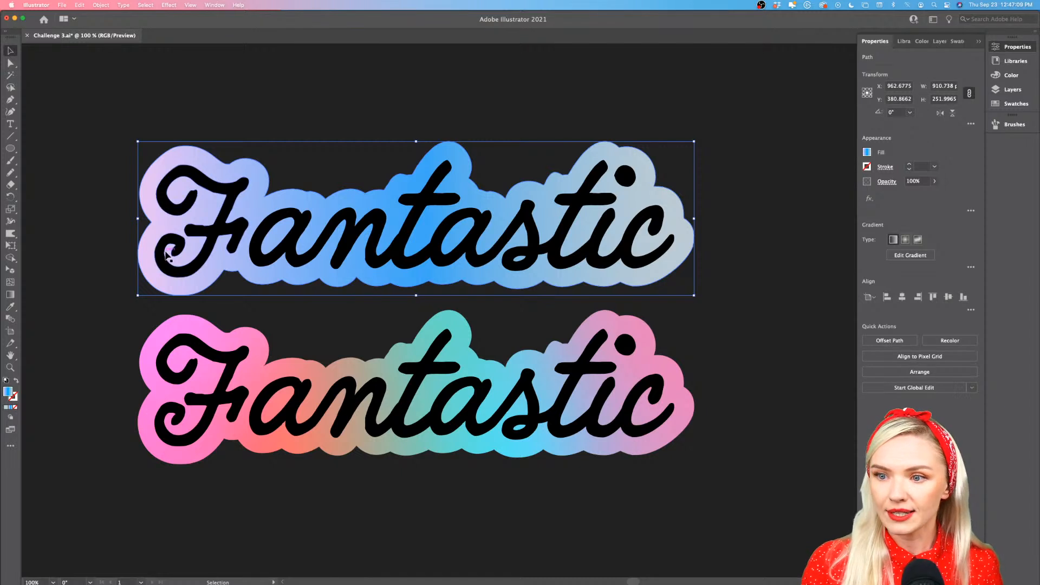
Set the middle color stop of the upper backing's gradient to light green 9CFF94 and move the pale gray end stop inward
{"action": "left_click", "coordinate": [908, 257]}
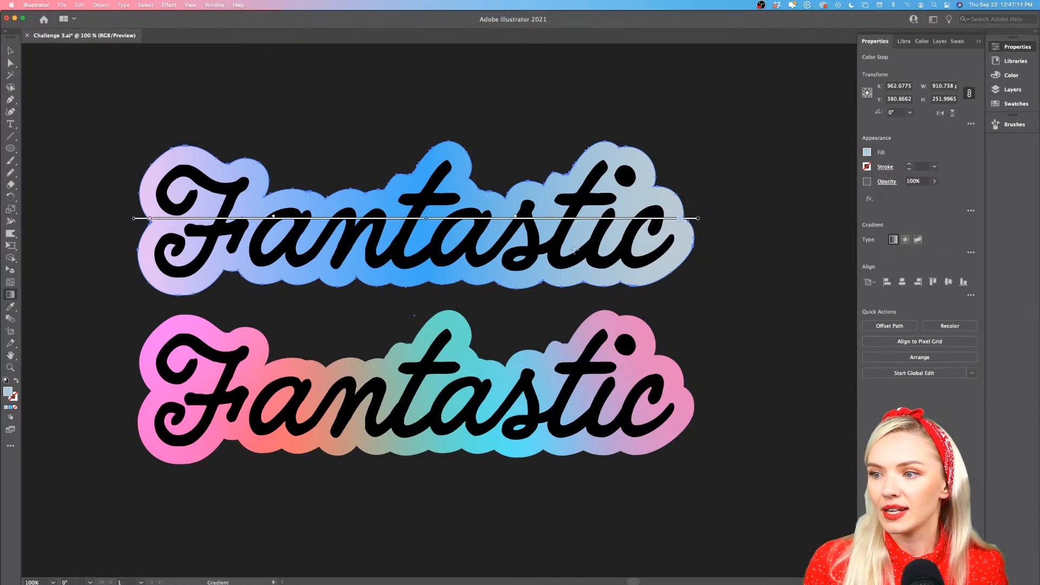
{"action": "double_click", "coordinate": [428, 220]}
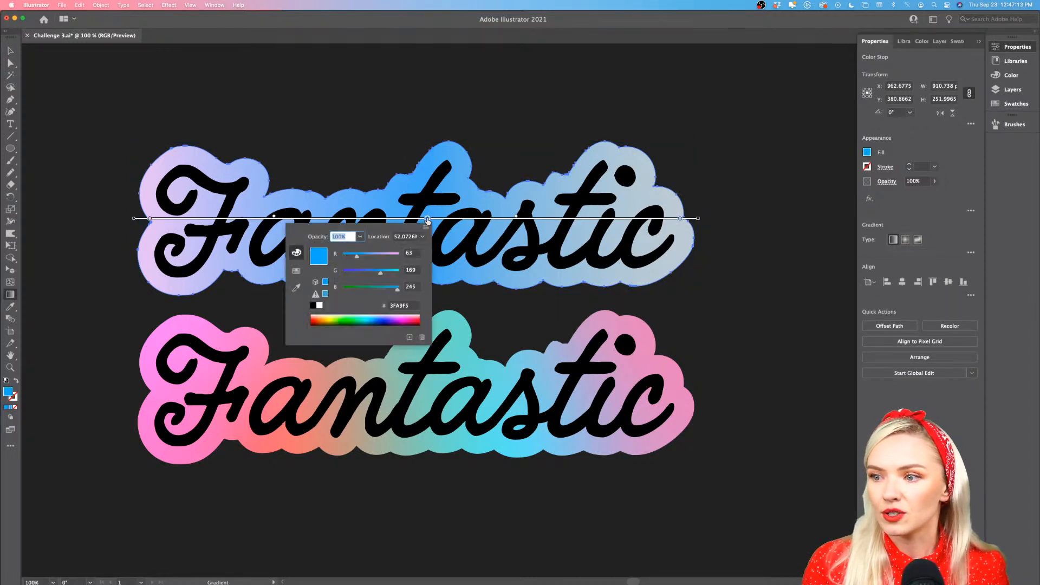
{"action": "mouse_move", "coordinate": [366, 317]}
{"action": "left_mouse_down"}
{"action": "mouse_move", "coordinate": [390, 315]}
{"action": "mouse_move", "coordinate": [350, 313]}
{"action": "left_mouse_up"}
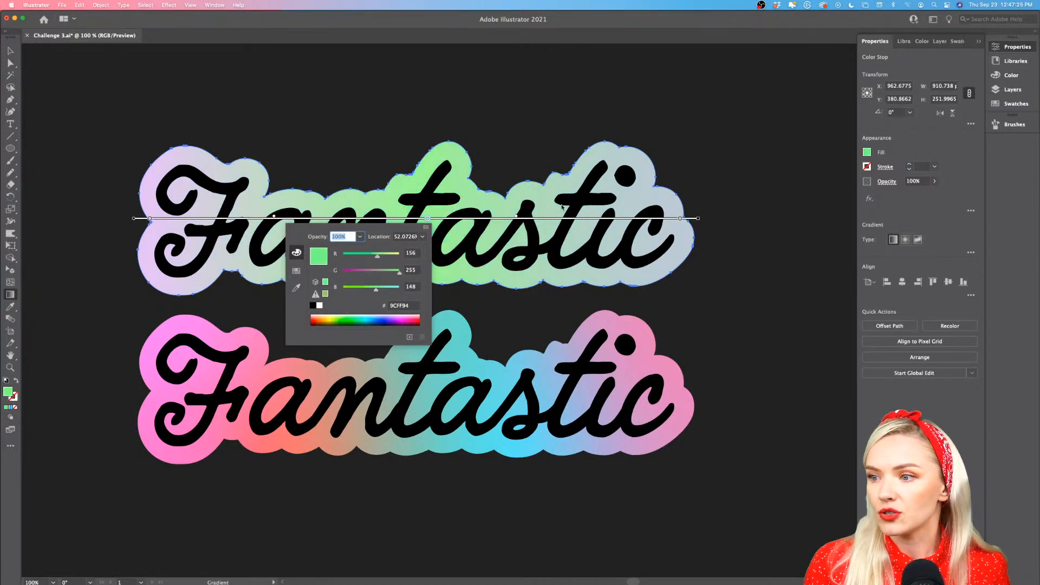
{"action": "left_click_drag", "start_coordinate": [681, 219], "coordinate": [610, 219]}
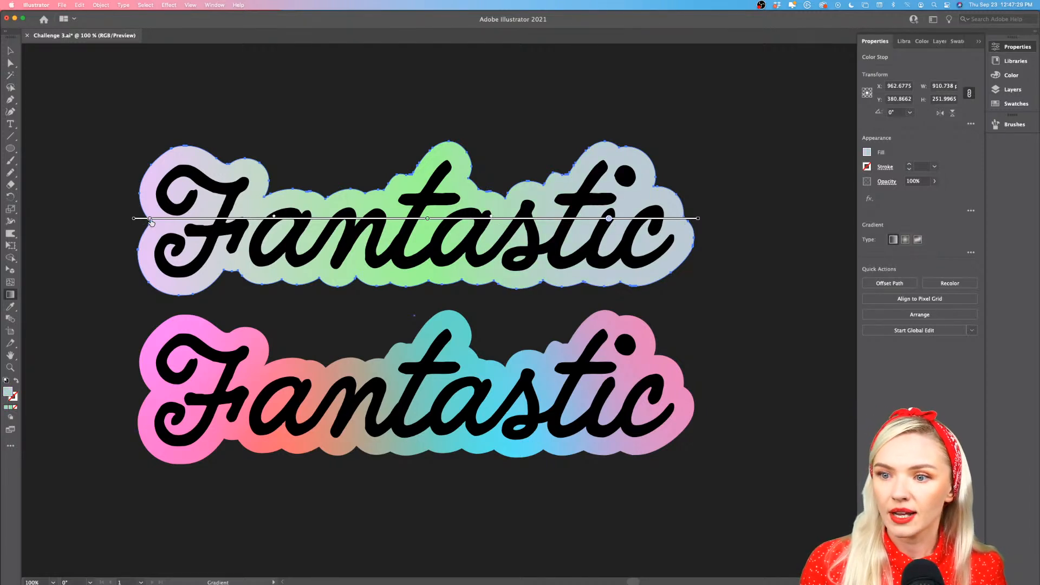
Move the light pink stop inward to about 10.6%, recolor it E595F4, and shift its blend midpoint toward the green stop
{"action": "left_click_drag", "start_coordinate": [150, 219], "coordinate": [198, 219]}
{"action": "double_click", "coordinate": [197, 219]}
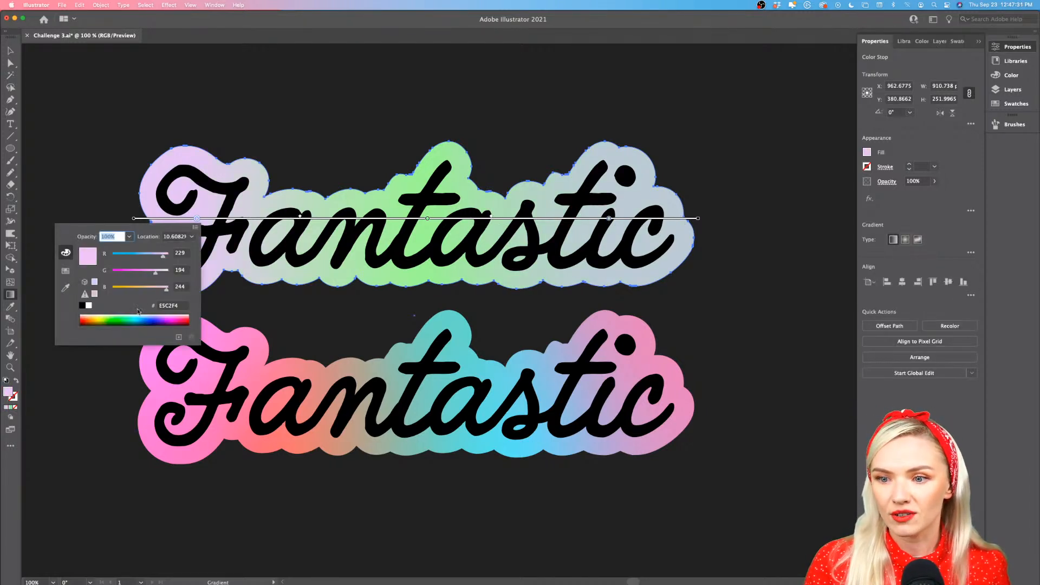
{"action": "left_click_drag", "start_coordinate": [155, 275], "coordinate": [145, 275]}
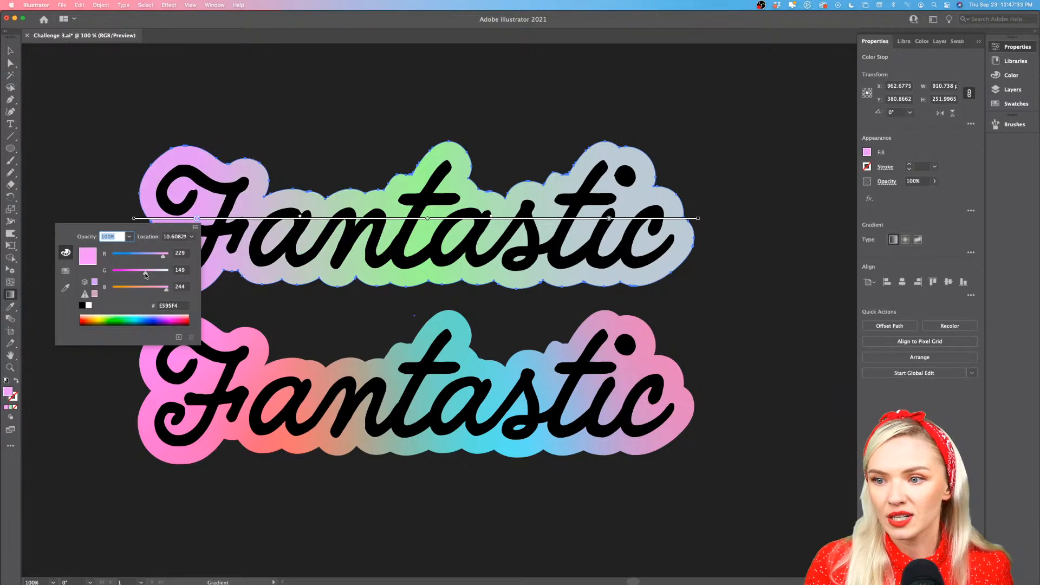
{"action": "left_click", "coordinate": [303, 218]}
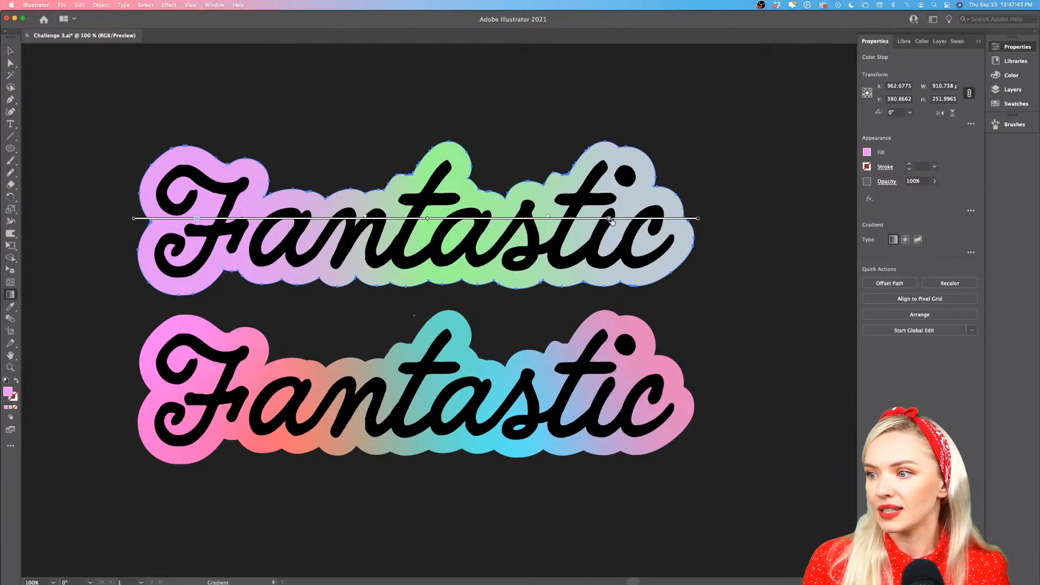
Move the pale gray end stop outward to about 89.2% and recolor it warm yellow FFD894
{"action": "left_click_drag", "start_coordinate": [610, 219], "coordinate": [634, 219]}
{"action": "double_click", "coordinate": [634, 219]}
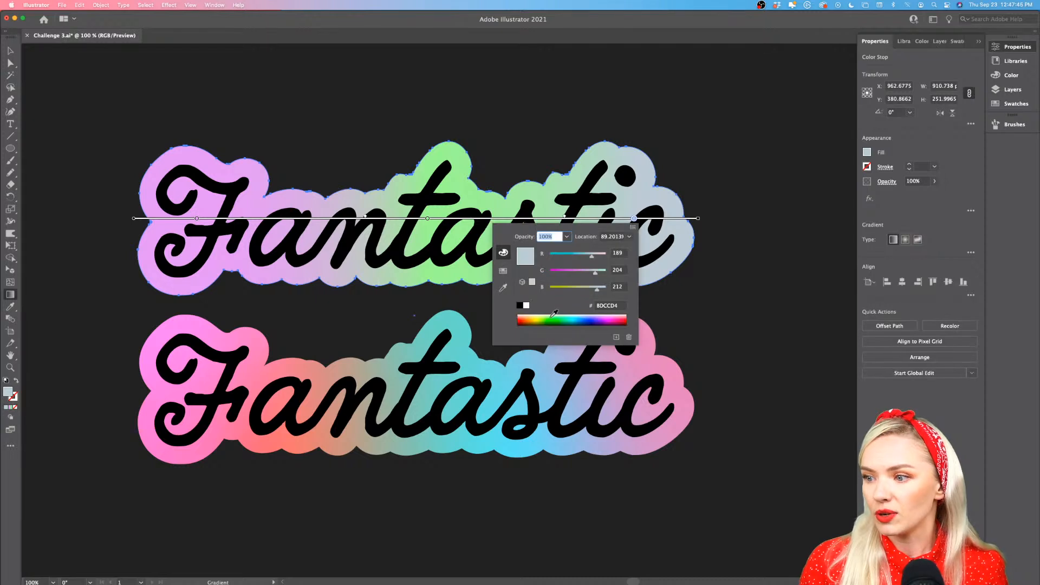
{"action": "left_click_drag", "start_coordinate": [547, 318], "coordinate": [530, 316]}
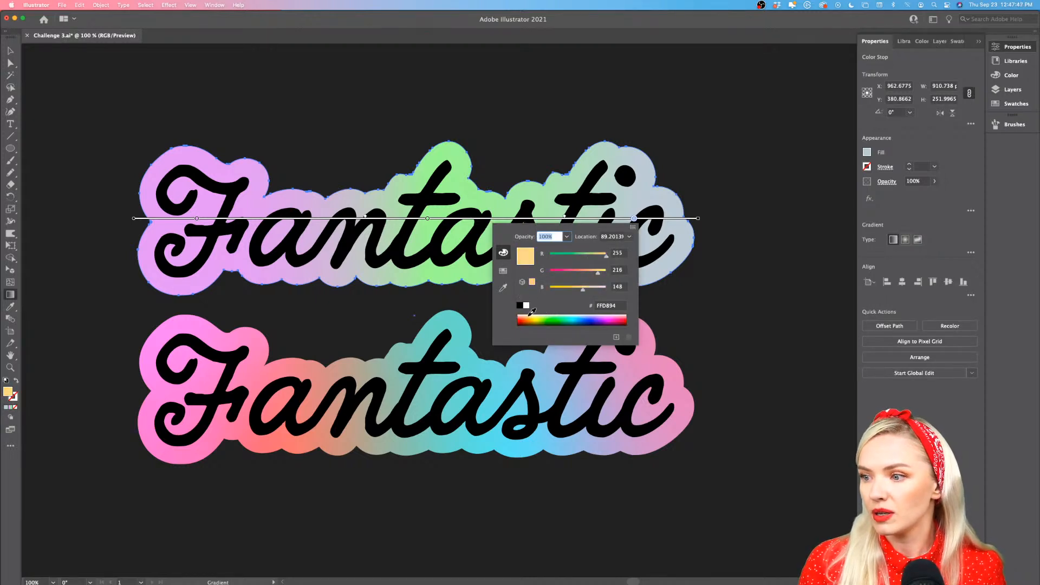
{"action": "left_click", "coordinate": [693, 299]}
Deselect the upper backing and compare the two gradient versions of the logo on the artboard
{"action": "scroll", "coordinate": [692, 300], "scroll_direction": "down", "scroll_amount": 3}
{"action": "scroll", "coordinate": [693, 301], "scroll_direction": "right", "scroll_amount": 3}
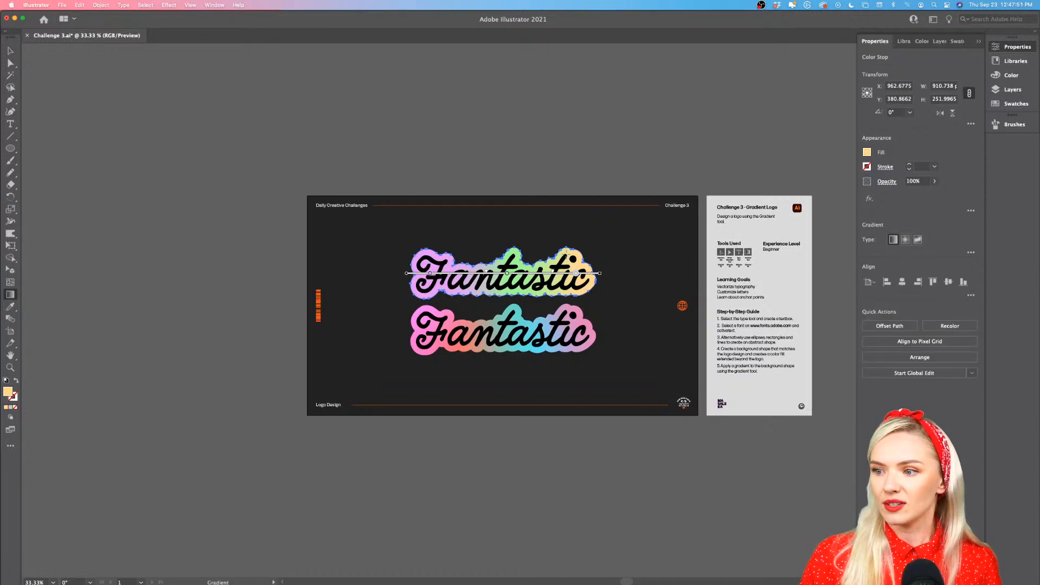
{"action": "left_click", "coordinate": [11, 51]}
{"action": "left_click", "coordinate": [355, 100]}
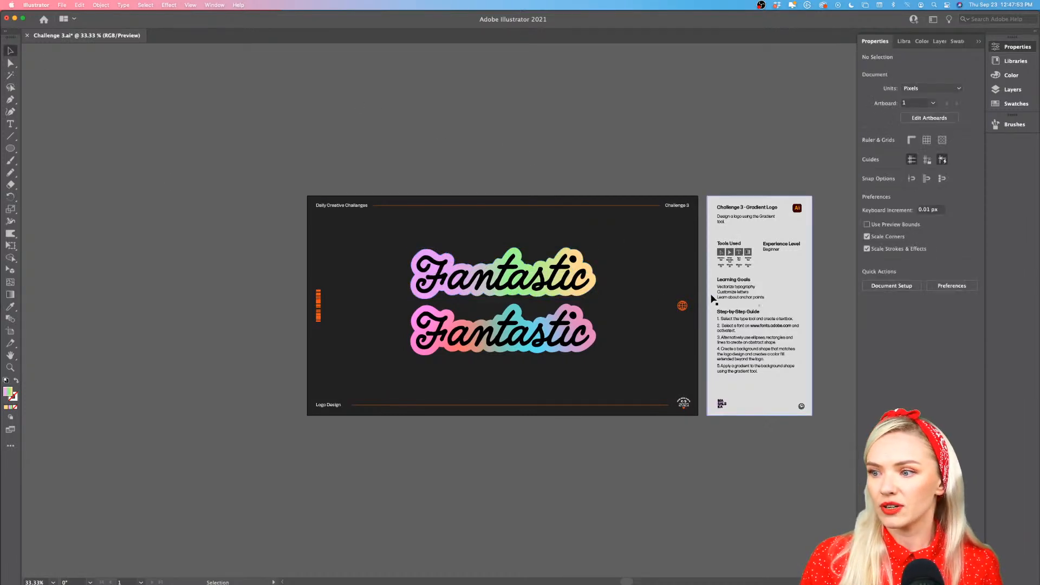
{"action": "scroll", "coordinate": [659, 289], "scroll_direction": "up", "scroll_amount": 2}
{"action": "scroll", "coordinate": [659, 289], "scroll_direction": "left", "scroll_amount": 1}
{"action": "scroll", "coordinate": [659, 290], "scroll_direction": "left", "scroll_amount": 2}
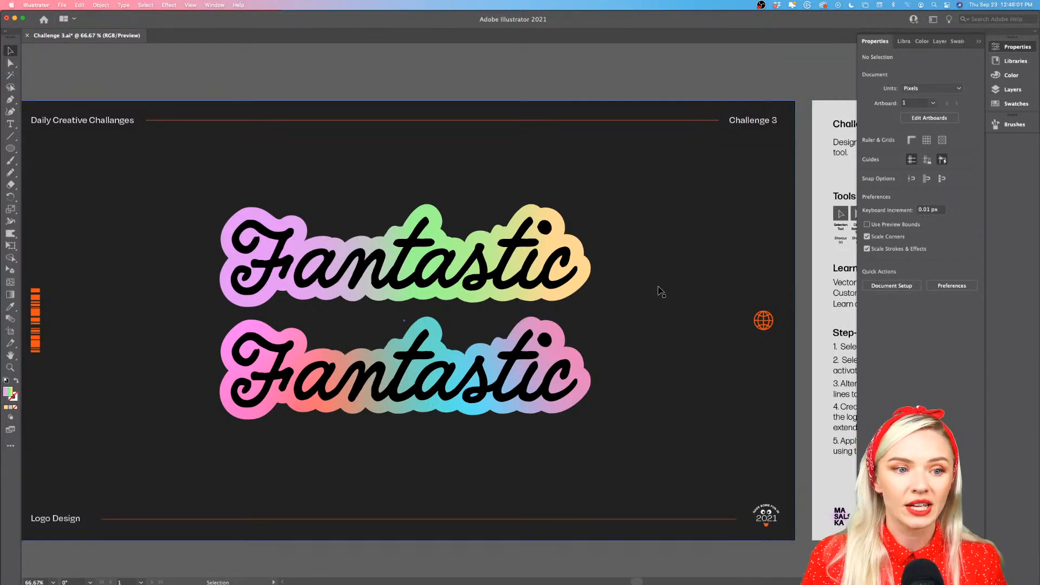
{"action": "scroll", "coordinate": [655, 292], "scroll_direction": "left", "scroll_amount": 2}
{"action": "scroll", "coordinate": [656, 292], "scroll_direction": "down", "scroll_amount": 1}
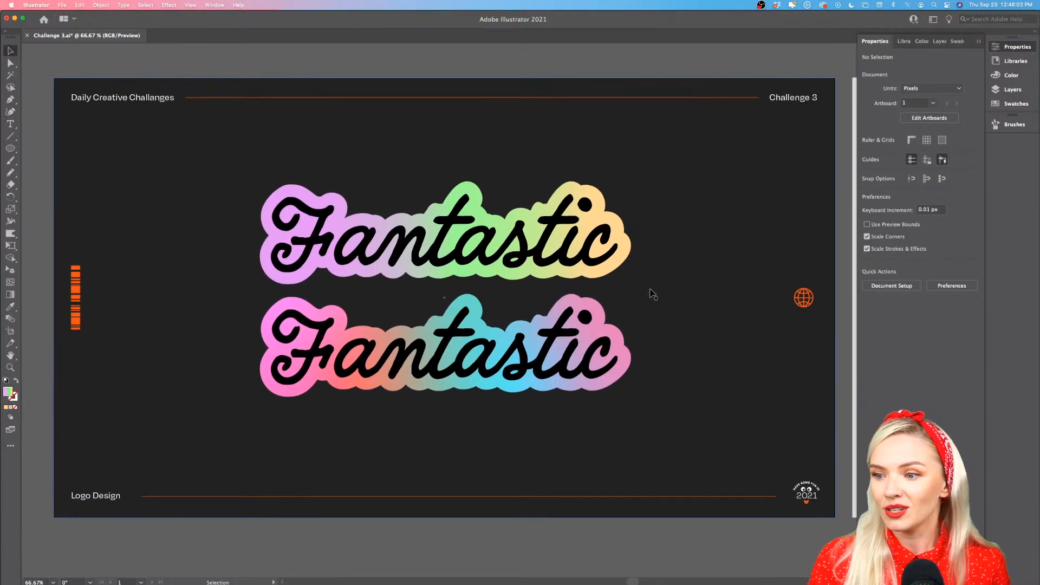
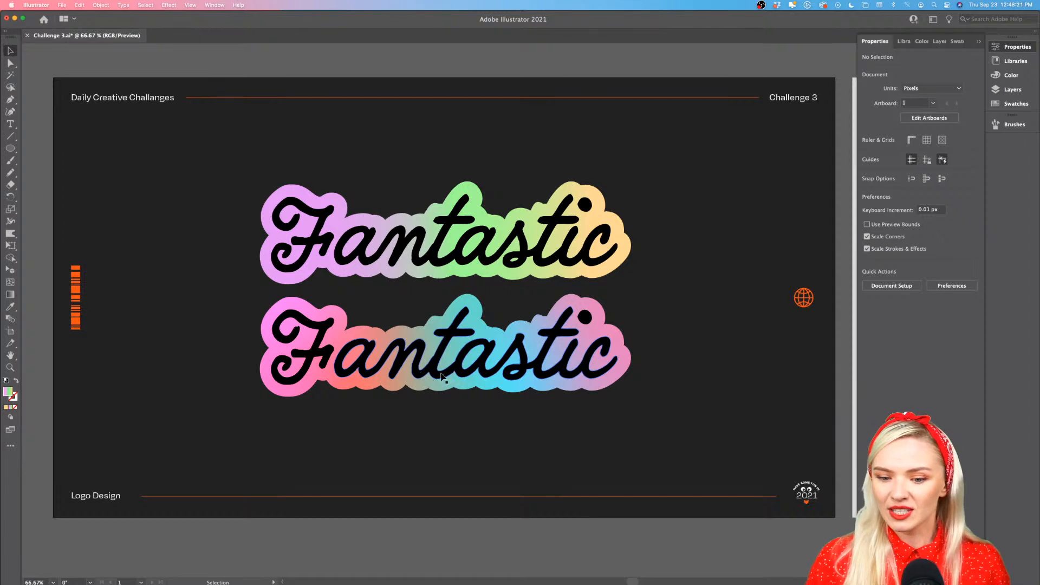
Select the black "Fantastic" lettering of the lower logo and place a copy of it above both gradient logos
{"action": "scroll", "coordinate": [511, 360], "scroll_direction": "down", "scroll_amount": 1}
{"action": "scroll", "coordinate": [511, 360], "scroll_direction": "right", "scroll_amount": 2}
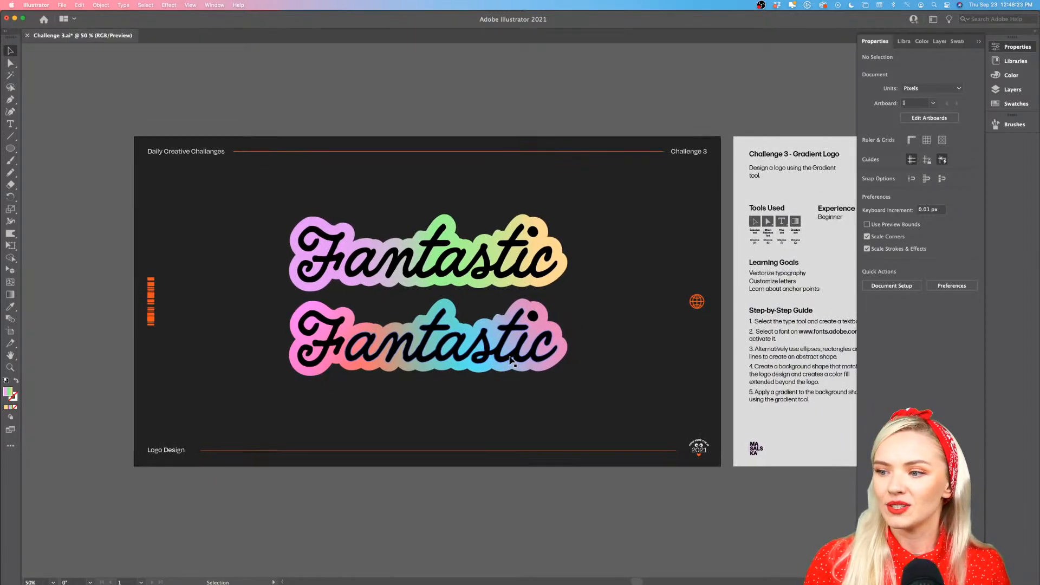
{"action": "left_click", "coordinate": [510, 359]}
{"action": "scroll", "coordinate": [450, 355], "scroll_direction": "up", "scroll_amount": 2}
{"action": "scroll", "coordinate": [450, 355], "scroll_direction": "left", "scroll_amount": 3}
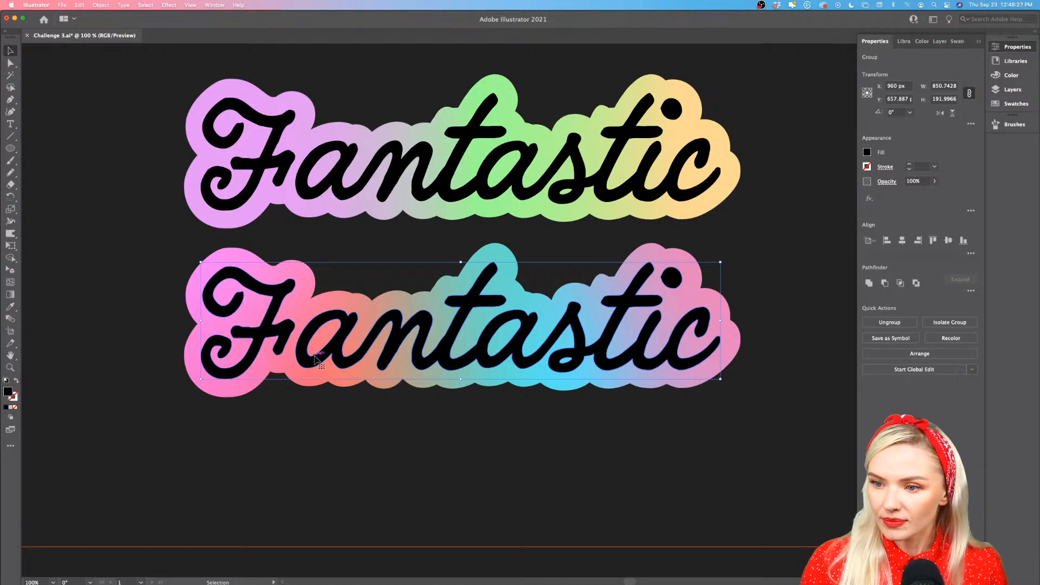
{"action": "scroll", "coordinate": [315, 357], "scroll_direction": "down", "scroll_amount": 1}
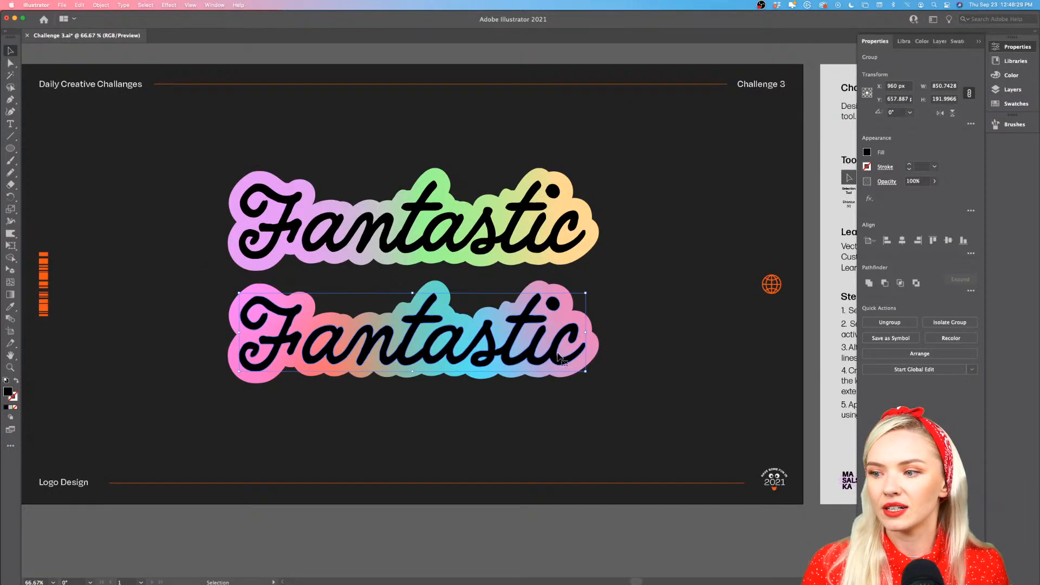
{"action": "scroll", "coordinate": [327, 355], "scroll_direction": "up", "scroll_amount": 2}
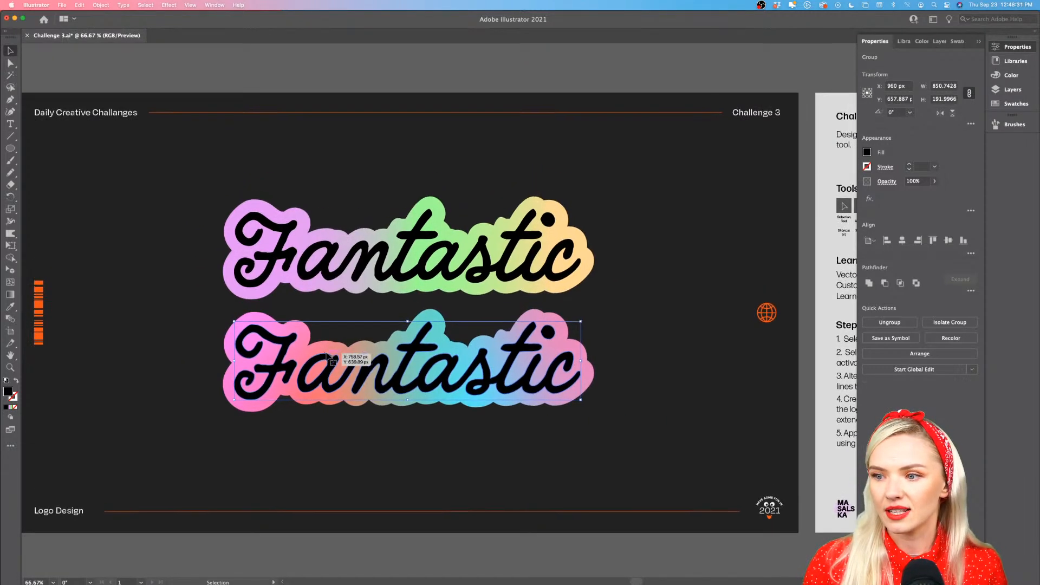
{"action": "scroll", "coordinate": [327, 355], "scroll_direction": "up", "scroll_amount": 1}
{"action": "left_click_drag", "start_coordinate": [405, 375], "coordinate": [405, 164]}
Fill the copied lettering at the top of the artboard with white FFFFFF
{"action": "double_click", "coordinate": [7, 391]}
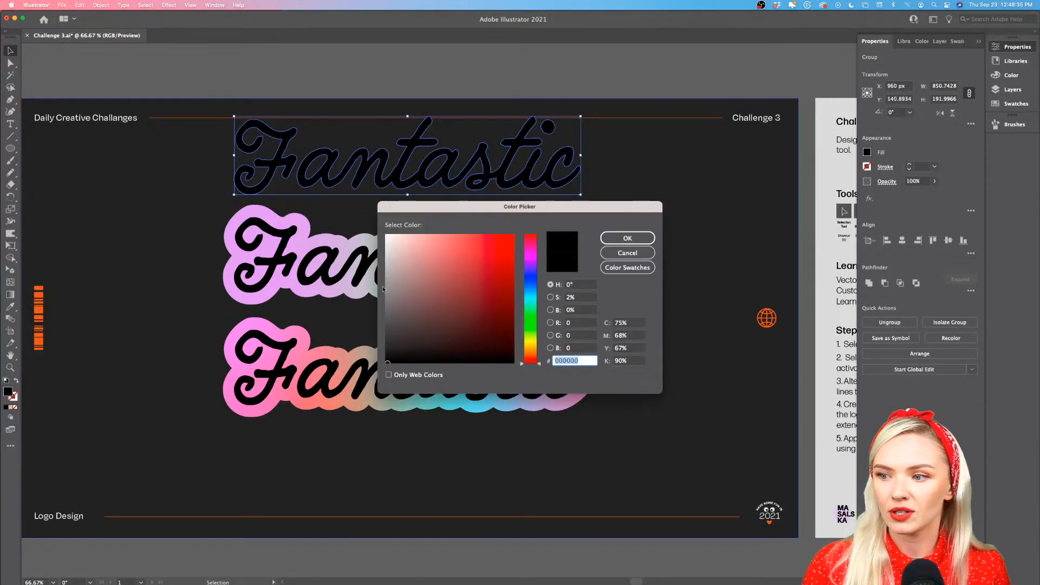
{"action": "type", "text": "FFFFFF"}
{"action": "left_click", "coordinate": [628, 239]}
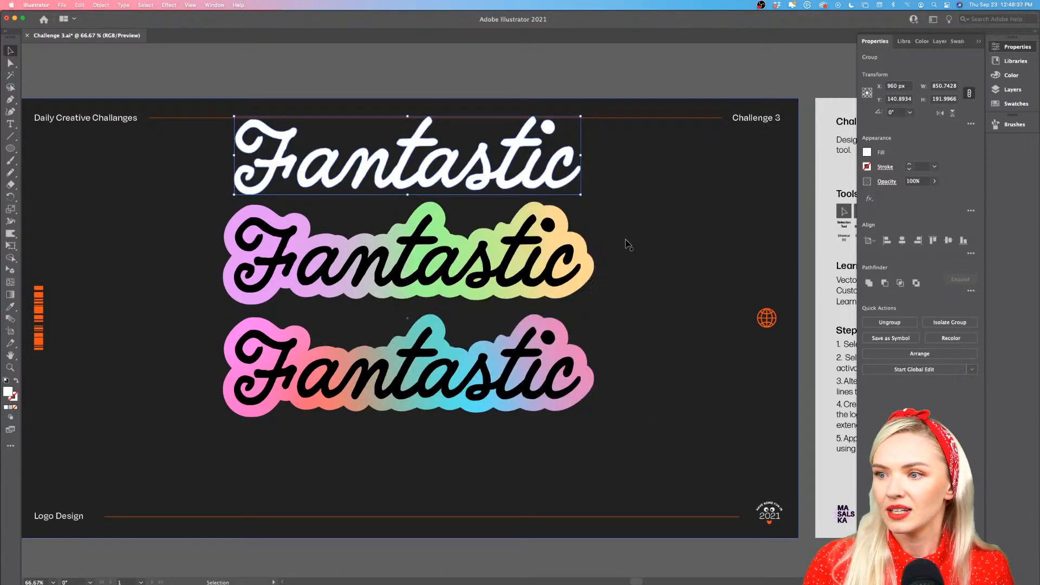
Move the white lettering and both gradient logos down together on the artboard, and deselect them
{"action": "left_click", "coordinate": [493, 247], "text": "shift"}
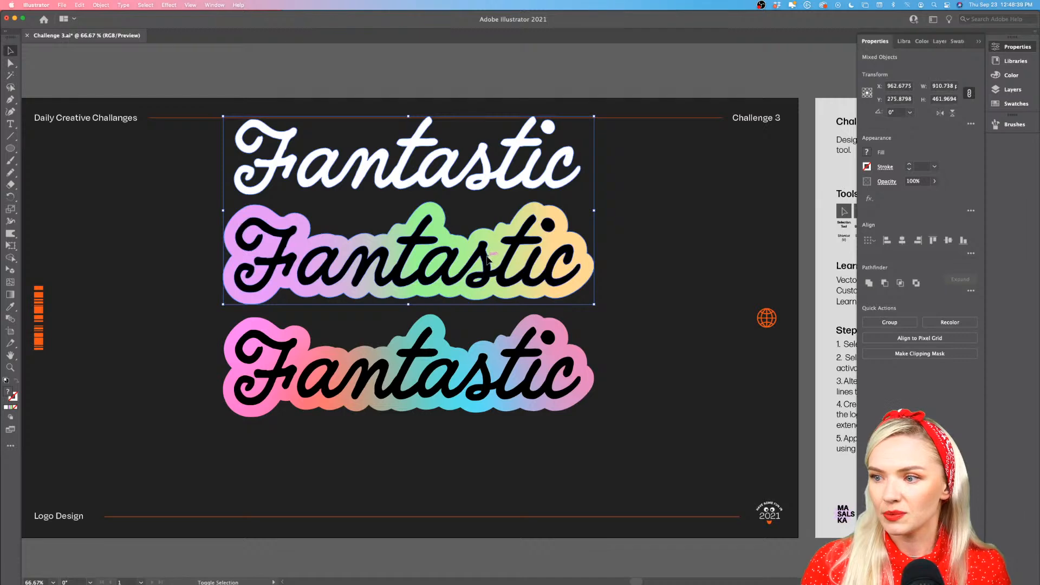
{"action": "left_click", "coordinate": [500, 347], "text": "shift"}
{"action": "left_click_drag", "start_coordinate": [484, 370], "coordinate": [484, 425]}
{"action": "left_click", "coordinate": [461, 84]}
Isolate the white lettering group and shift the letter F right until it overlaps the adjoining "a"
{"action": "scroll", "coordinate": [440, 196], "scroll_direction": "up", "scroll_amount": 2}
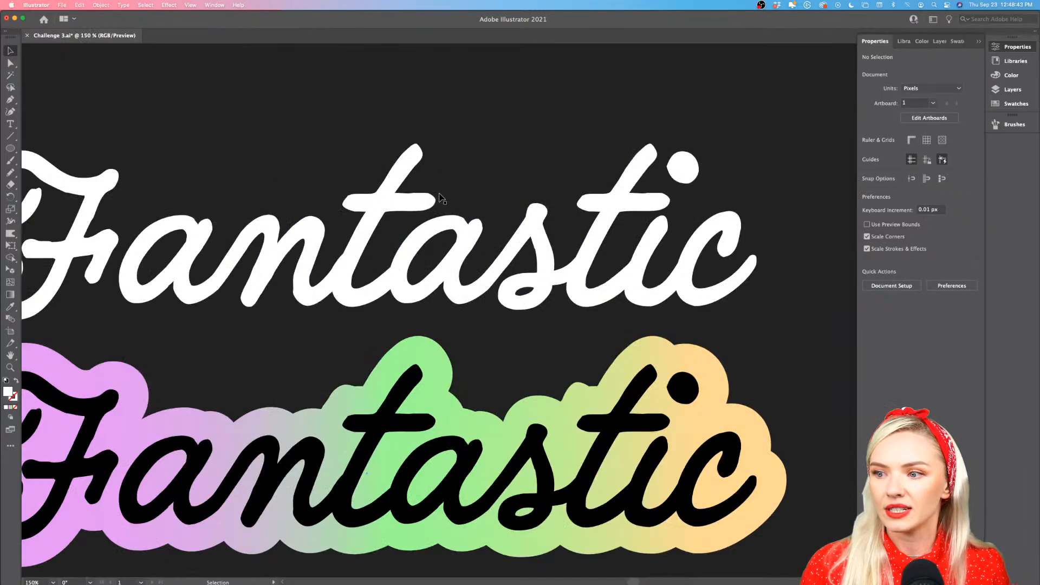
{"action": "scroll", "coordinate": [440, 196], "scroll_direction": "down", "scroll_amount": 2}
{"action": "scroll", "coordinate": [441, 197], "scroll_direction": "up", "scroll_amount": 2}
{"action": "left_click", "coordinate": [387, 254]}
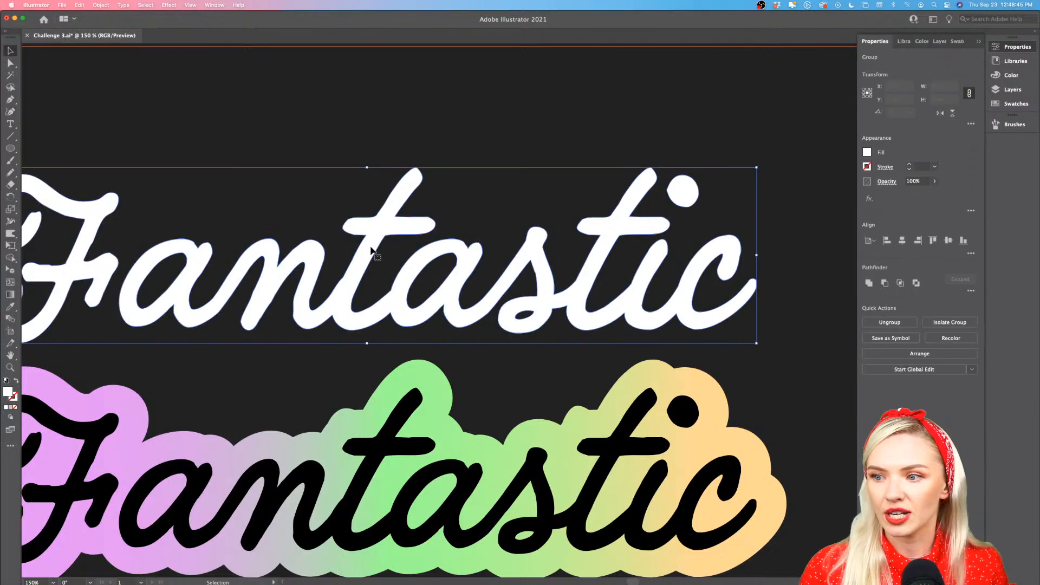
{"action": "scroll", "coordinate": [379, 252], "scroll_direction": "left", "scroll_amount": 3}
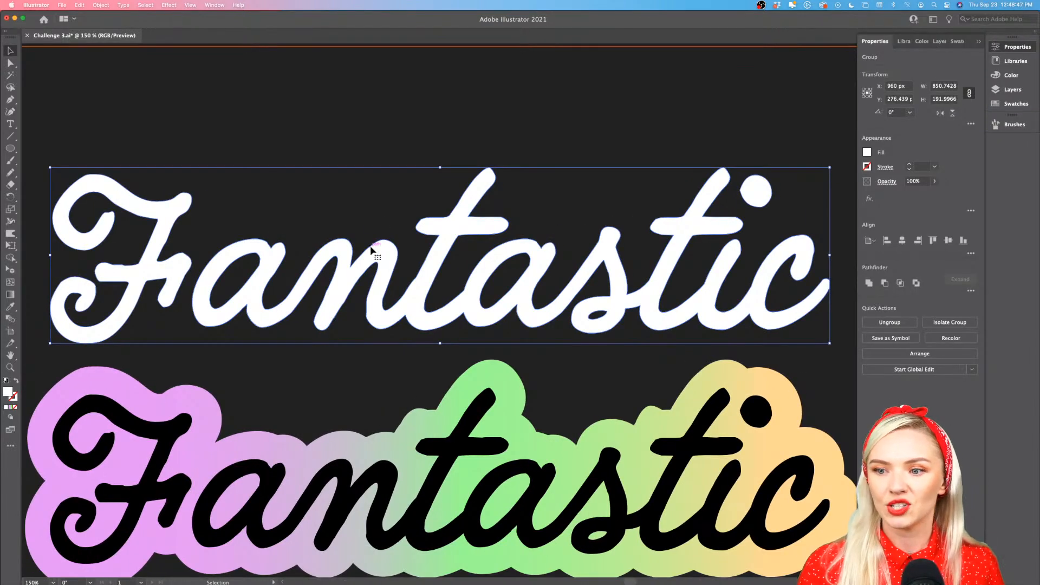
{"action": "left_click", "coordinate": [177, 282]}
{"action": "left_click", "coordinate": [176, 281]}
{"action": "double_click", "coordinate": [175, 277]}
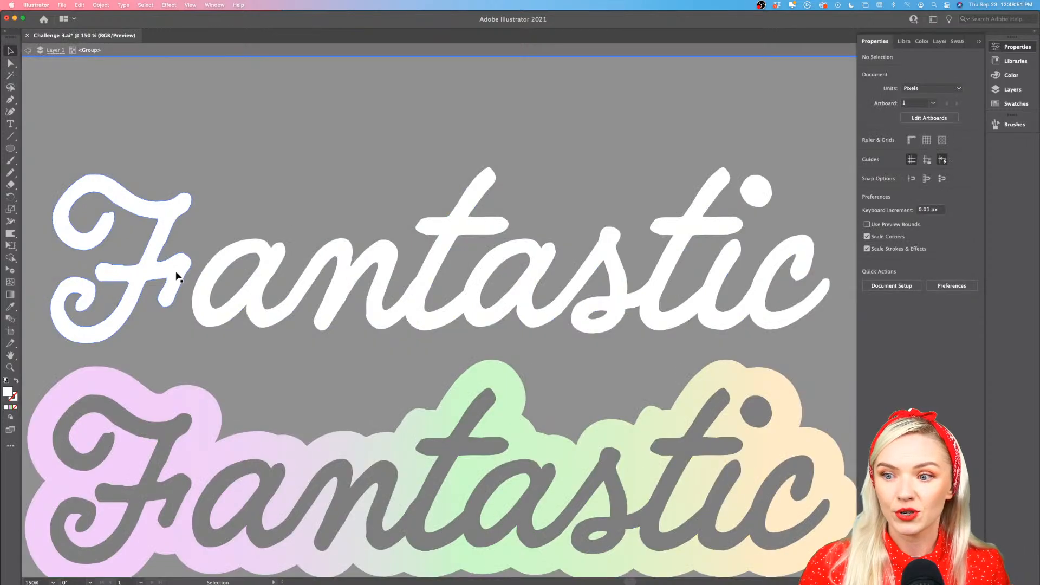
{"action": "left_click_drag", "start_coordinate": [175, 275], "coordinate": [210, 275]}
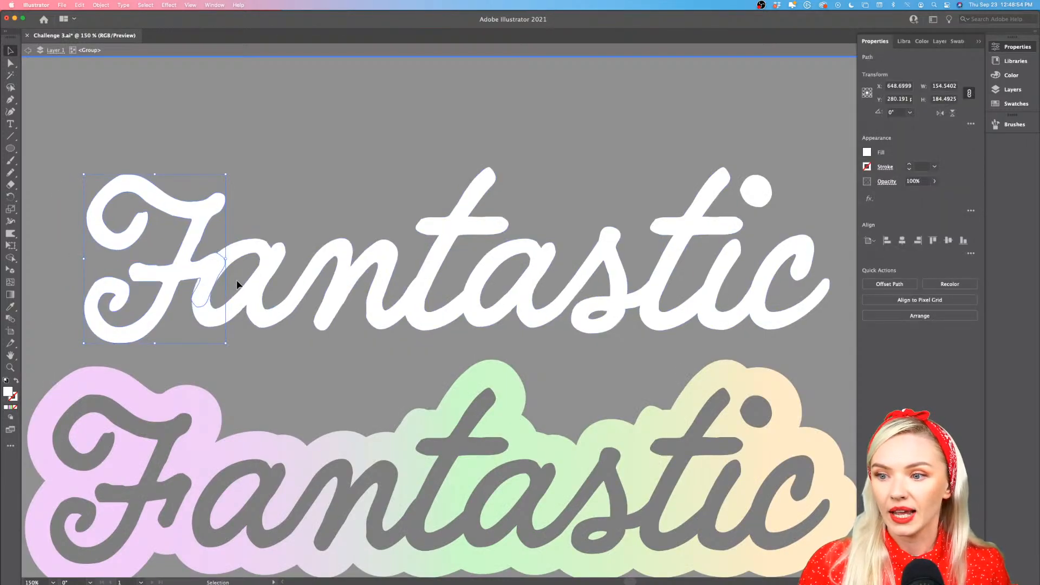
Unite the letter F with the rest of the white lettering into one shape
{"action": "left_click", "coordinate": [263, 293], "text": "shift"}
{"action": "scroll", "coordinate": [262, 294], "scroll_direction": "down", "scroll_amount": 1}
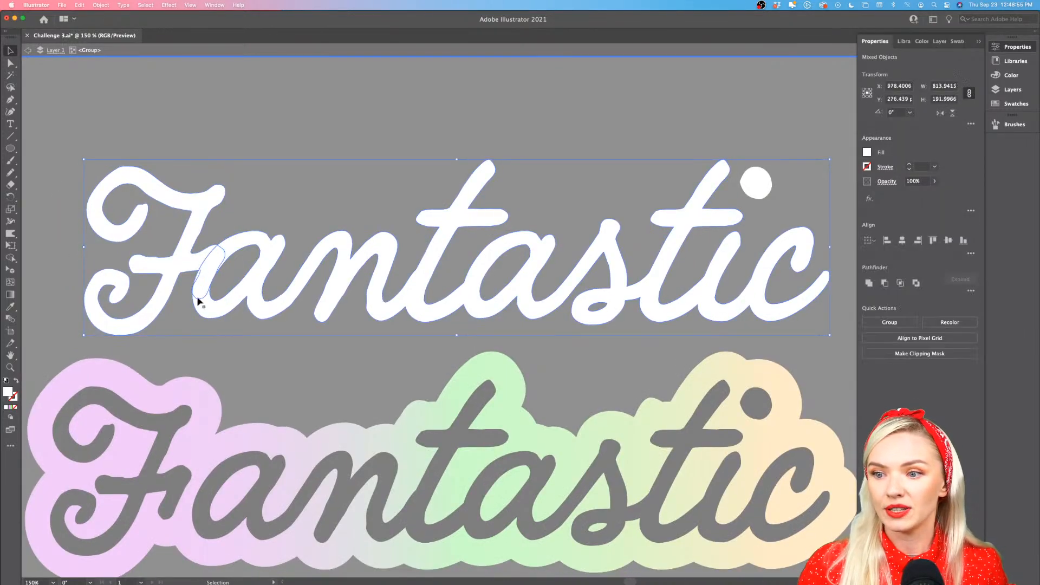
{"action": "left_click", "coordinate": [869, 282]}
{"action": "scroll", "coordinate": [732, 298], "scroll_direction": "right", "scroll_amount": 3}
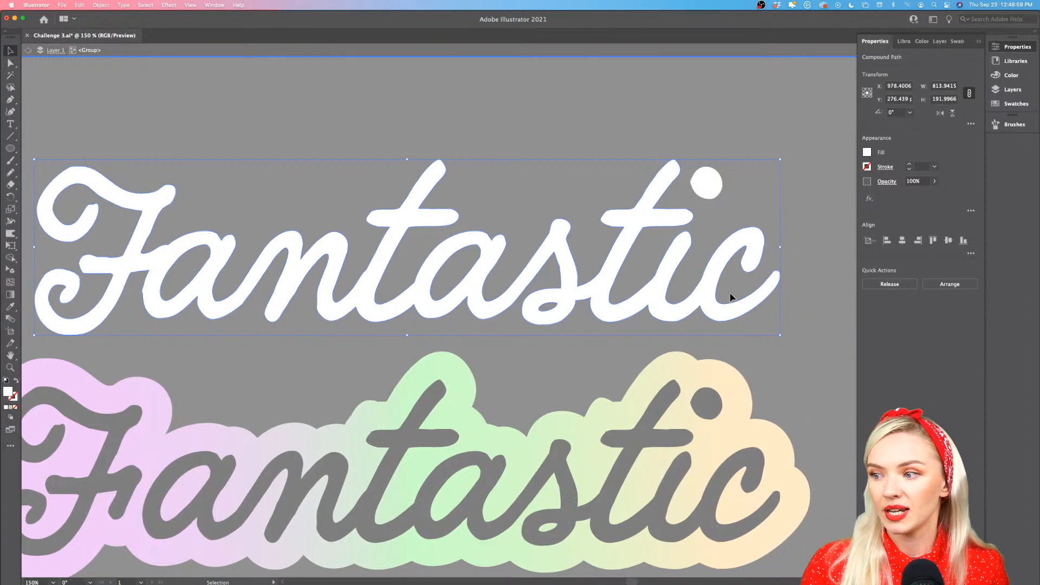
Move the united white lettering left and slightly up to center it horizontally on the artboard, and exit isolation mode
{"action": "key", "text": "super+minus"}
{"action": "left_click_drag", "start_coordinate": [686, 291], "coordinate": [673, 284]}
{"action": "double_click", "coordinate": [577, 81]}
{"action": "scroll", "coordinate": [578, 81], "scroll_direction": "right", "scroll_amount": 2}
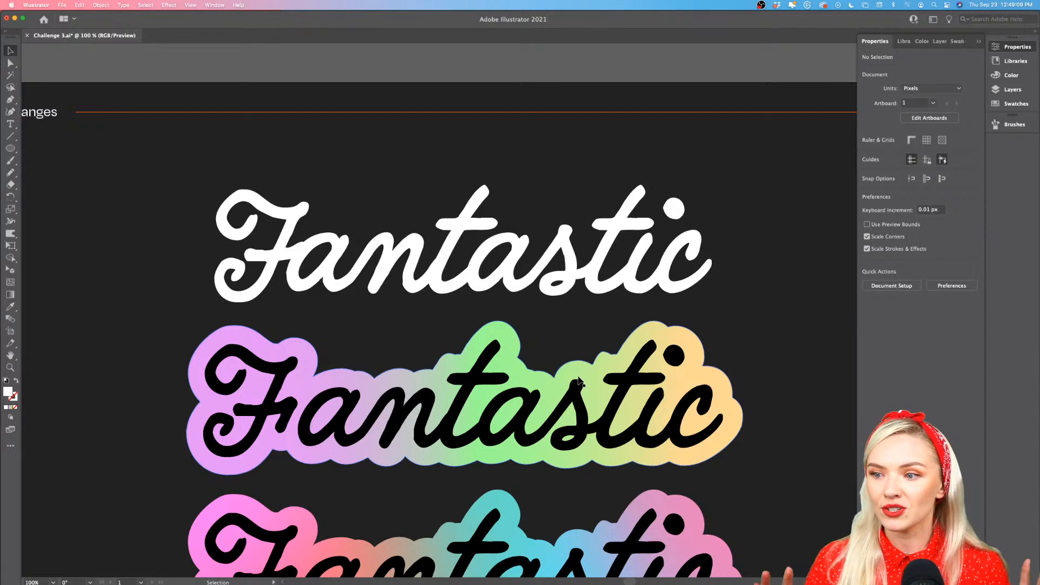
Sample the upper backing's pink, green and yellow gradient with the Eyedropper as the fill of the white lettering
{"action": "left_click", "coordinate": [566, 266]}
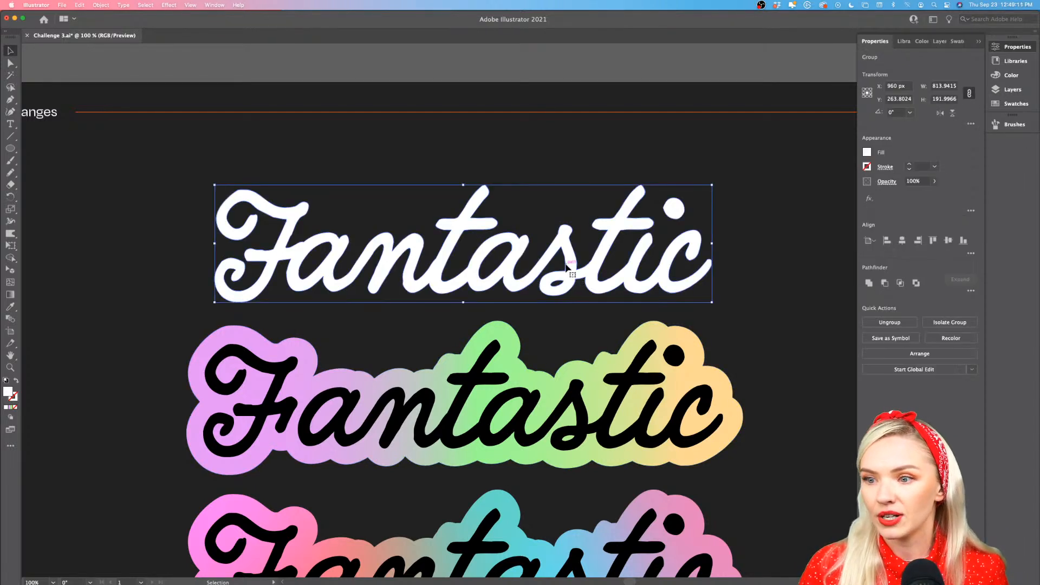
{"action": "left_click", "coordinate": [10, 294]}
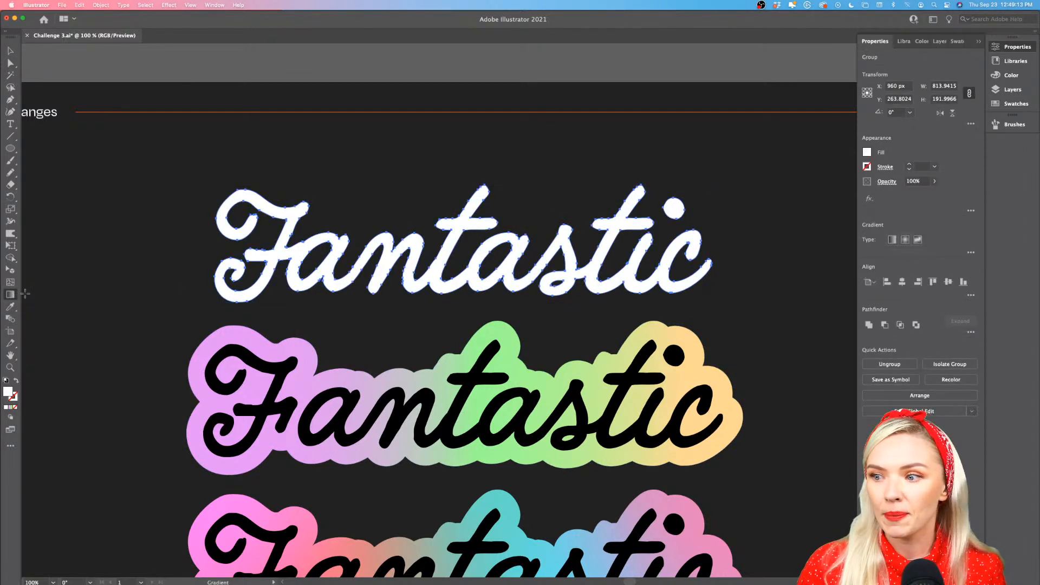
{"action": "left_click", "coordinate": [11, 50]}
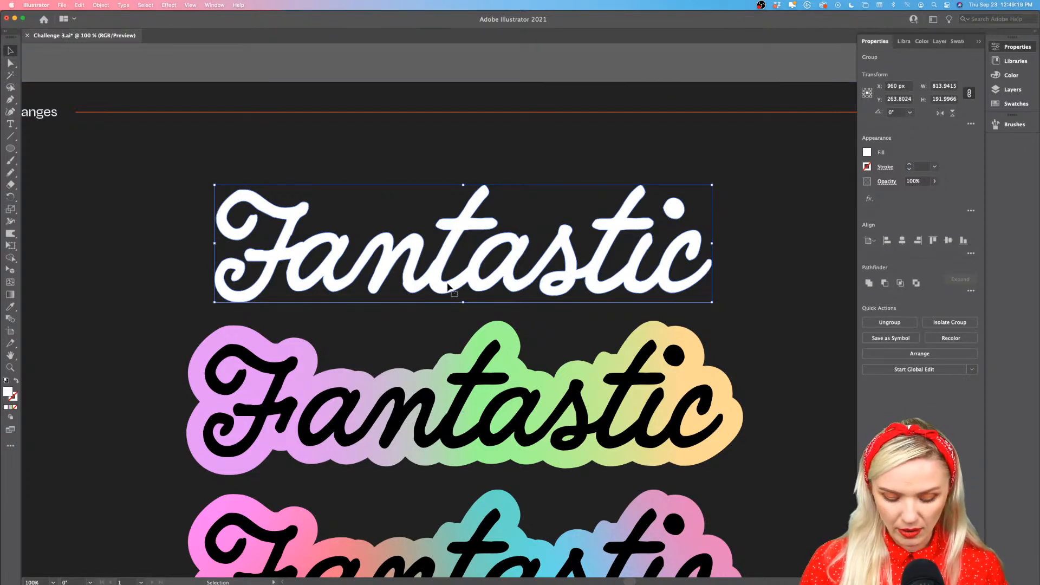
{"action": "key", "text": "i"}
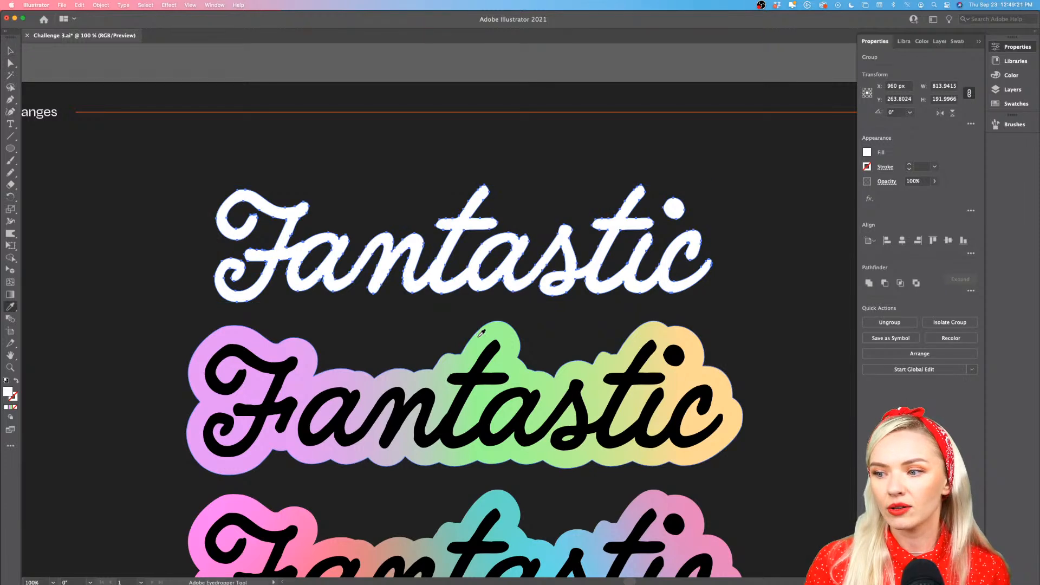
{"action": "left_click", "coordinate": [485, 333]}
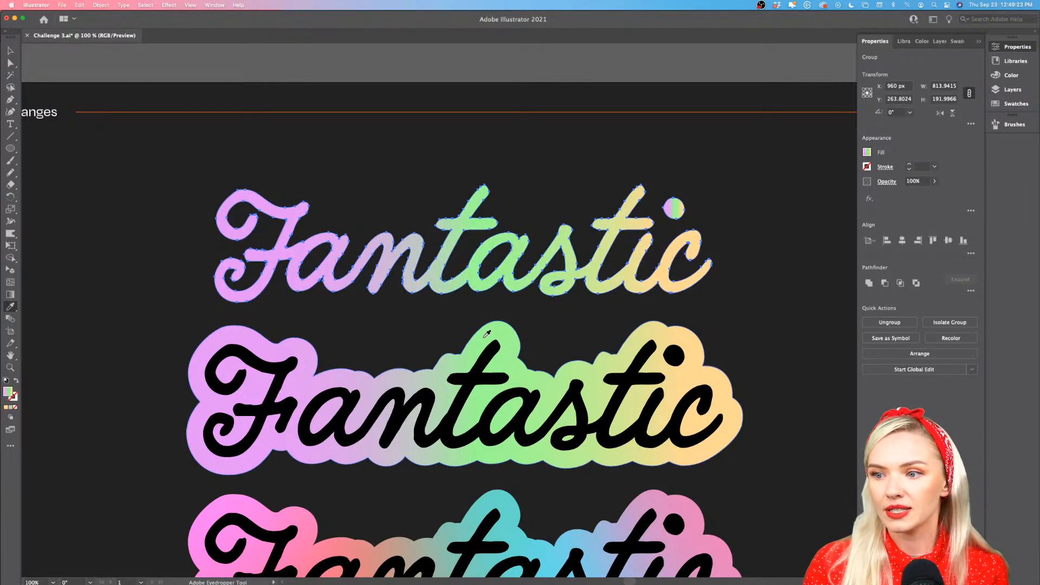
Isolate the gradient lettering and move the dot of the "i" until it overlaps the end of the t's crossbar
{"action": "scroll", "coordinate": [666, 244], "scroll_direction": "right", "scroll_amount": 2}
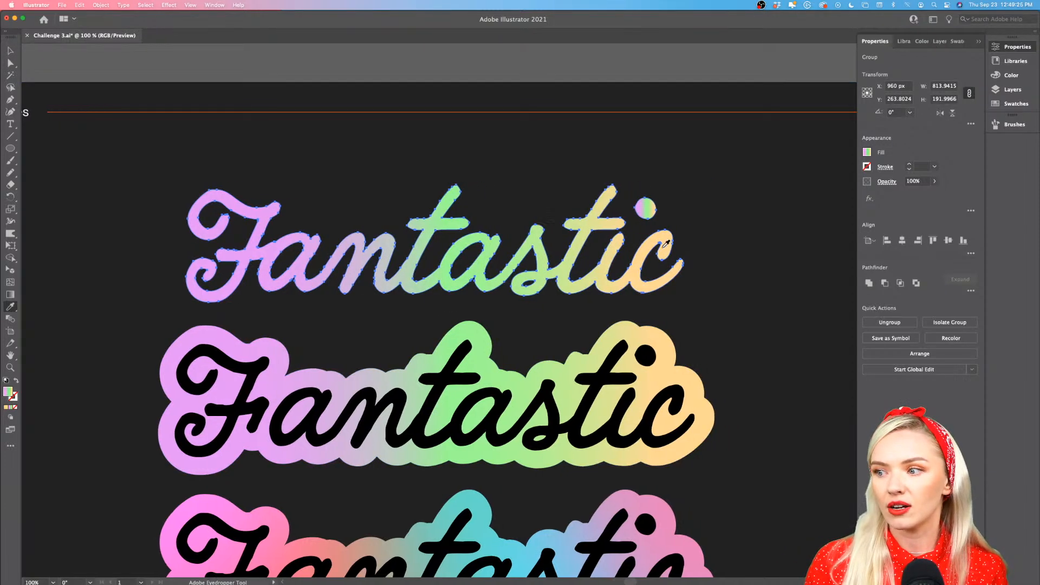
{"action": "scroll", "coordinate": [650, 213], "scroll_direction": "up", "scroll_amount": 3}
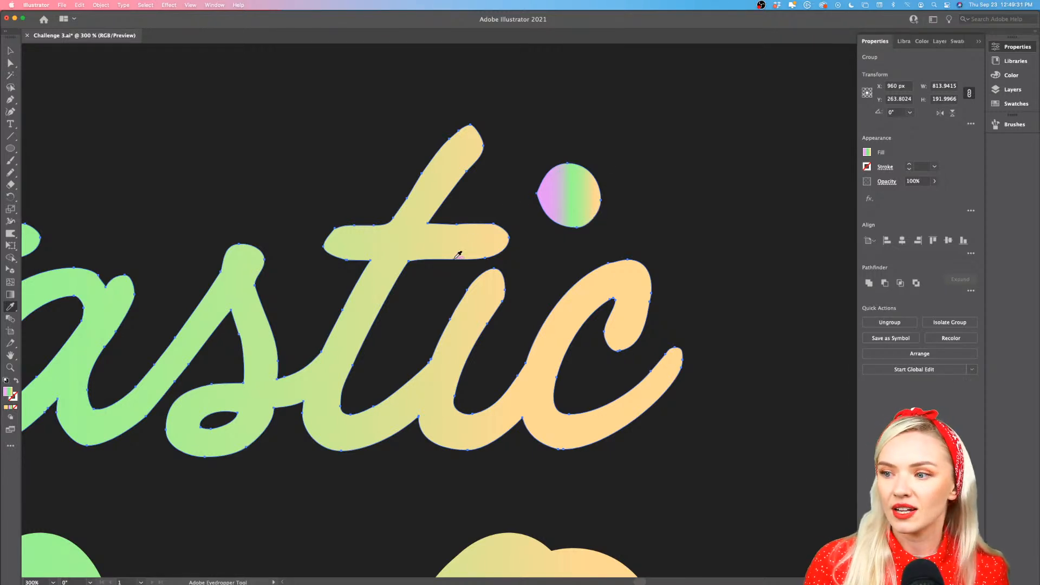
{"action": "scroll", "coordinate": [466, 362], "scroll_direction": "down", "scroll_amount": 2}
{"action": "scroll", "coordinate": [470, 362], "scroll_direction": "left", "scroll_amount": 5}
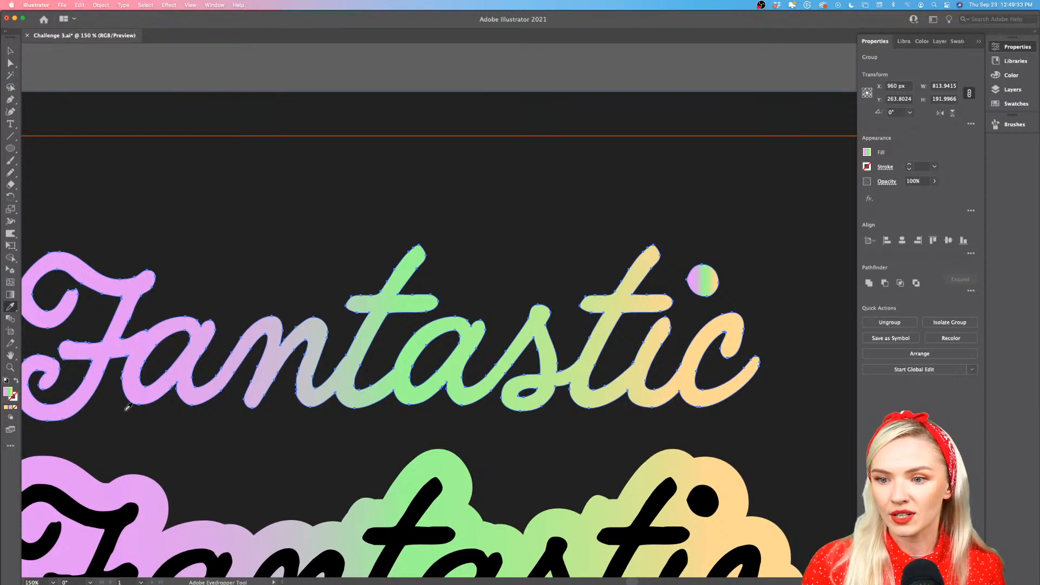
{"action": "scroll", "coordinate": [705, 314], "scroll_direction": "up", "scroll_amount": 1}
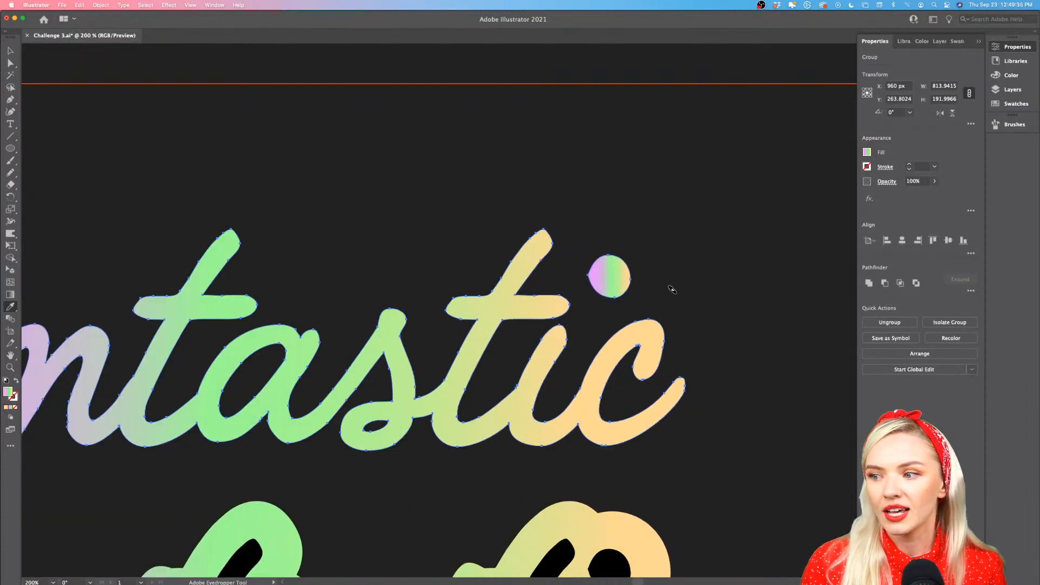
{"action": "scroll", "coordinate": [672, 290], "scroll_direction": "up", "scroll_amount": 1}
{"action": "left_click", "coordinate": [11, 50]}
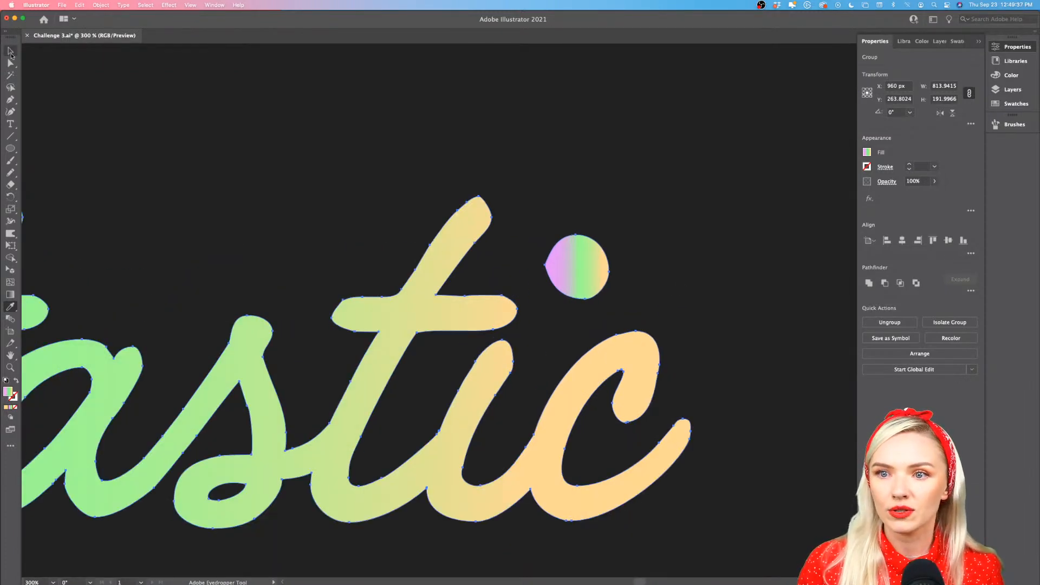
{"action": "double_click", "coordinate": [573, 263]}
{"action": "left_click_drag", "start_coordinate": [585, 271], "coordinate": [540, 303]}
Unite the dot with the rest of the lettering so one gradient spans the whole word, and exit isolation mode
{"action": "left_click", "coordinate": [475, 307], "text": "shift"}
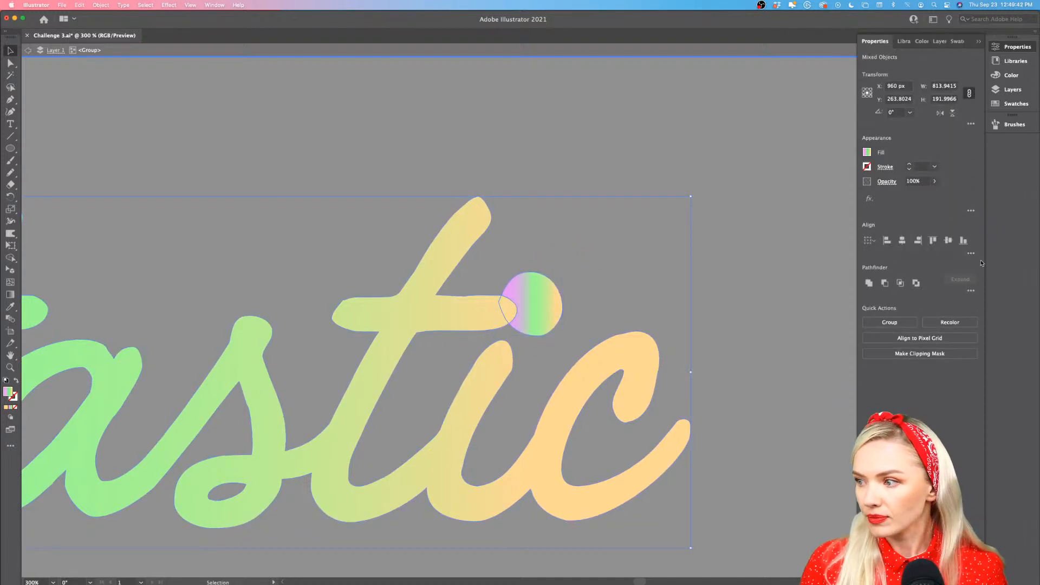
{"action": "left_click", "coordinate": [869, 284]}
{"action": "left_click", "coordinate": [727, 326]}
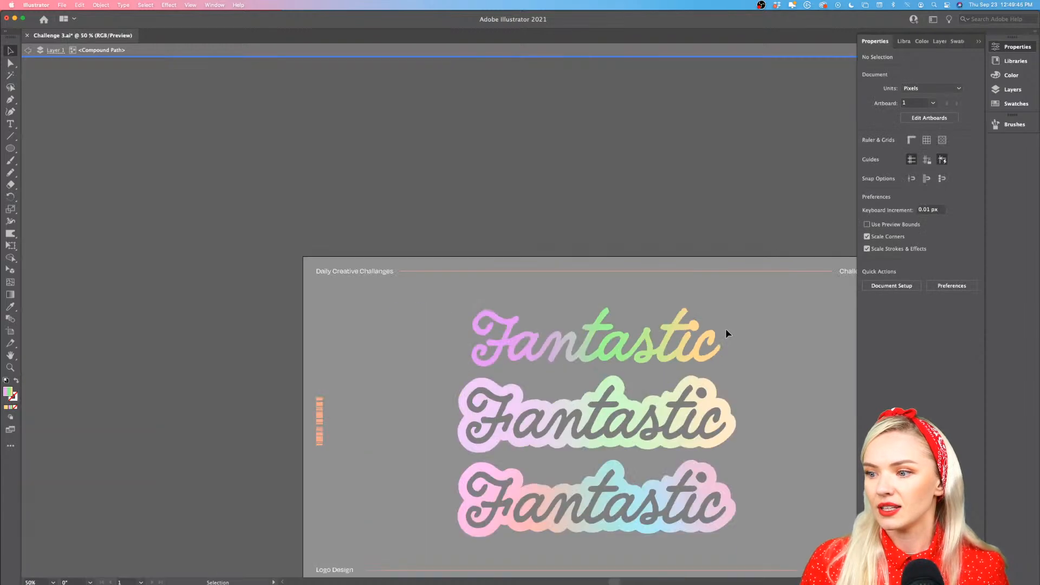
{"action": "scroll", "coordinate": [726, 328], "scroll_direction": "down", "scroll_amount": 6}
{"action": "double_click", "coordinate": [714, 227]}
{"action": "scroll", "coordinate": [667, 299], "scroll_direction": "up", "scroll_amount": 4}
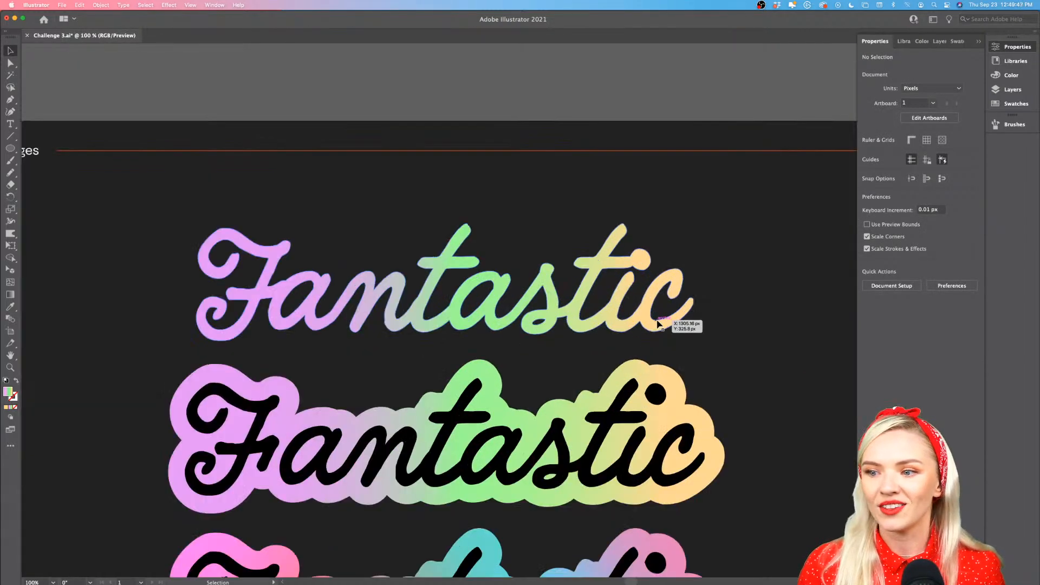
Place a copy of the middle logo's gradient backing over the top lettering and fill the copy with white
{"action": "scroll", "coordinate": [615, 286], "scroll_direction": "down", "scroll_amount": 4}
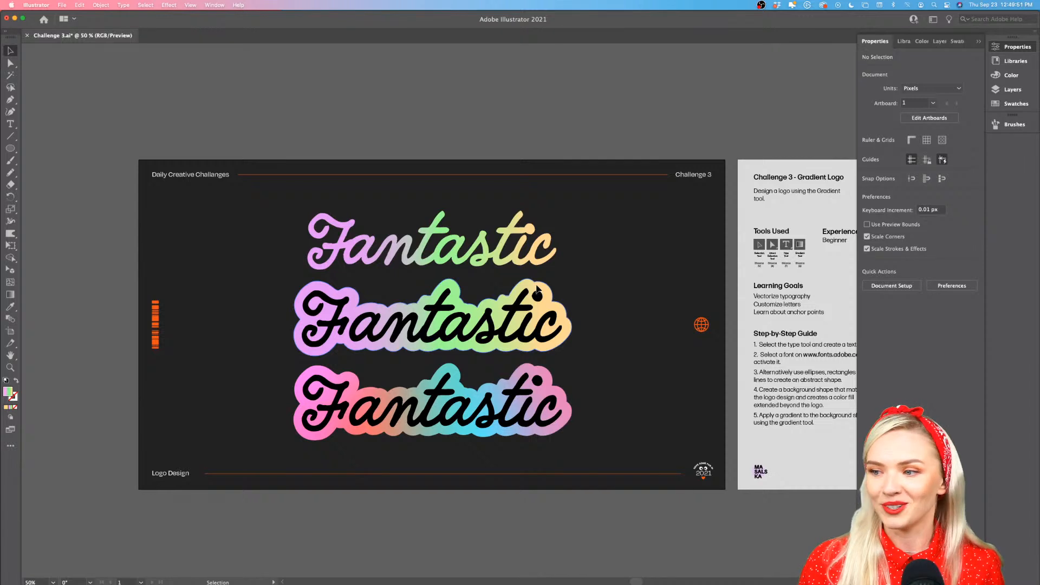
{"action": "left_click_drag", "start_coordinate": [537, 290], "coordinate": [537, 211]}
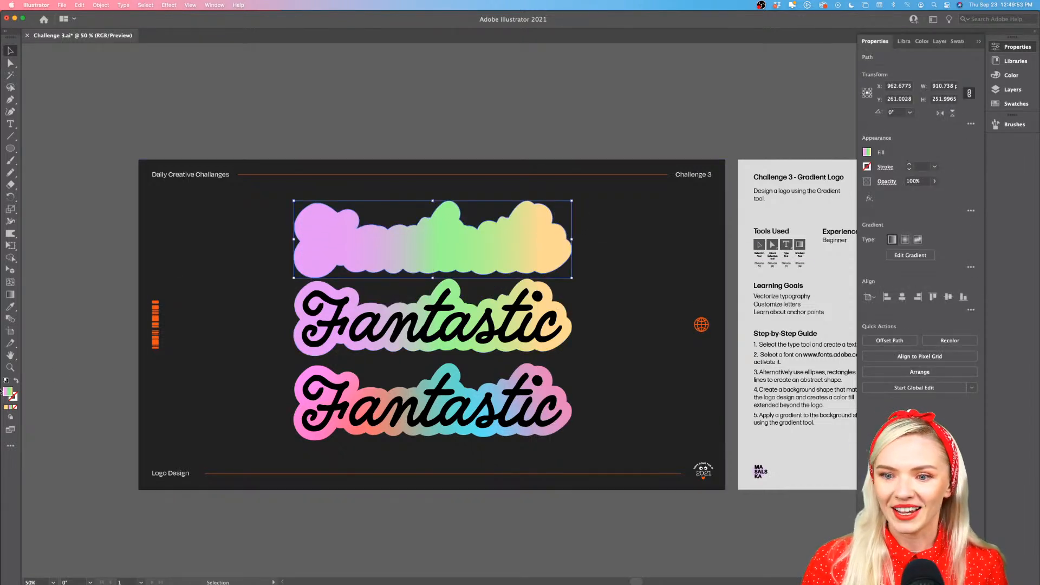
{"action": "double_click", "coordinate": [8, 392]}
{"action": "type", "text": "FFFFFF"}
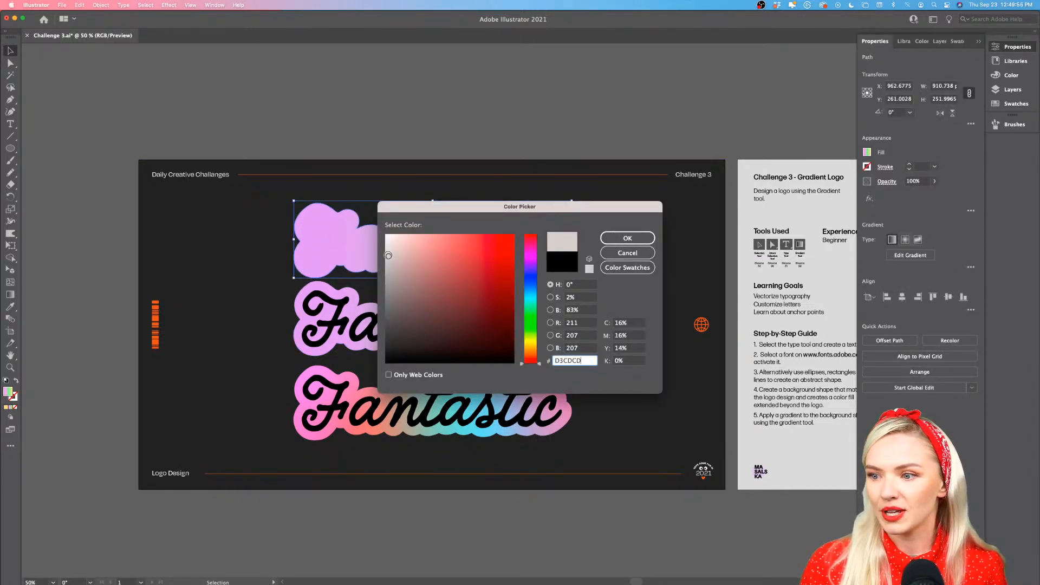
{"action": "left_click", "coordinate": [623, 241]}
Send the white backing, together with the dark artboard background, behind the gradient lettering and deselect everything
{"action": "left_click", "coordinate": [612, 251], "text": "shift"}
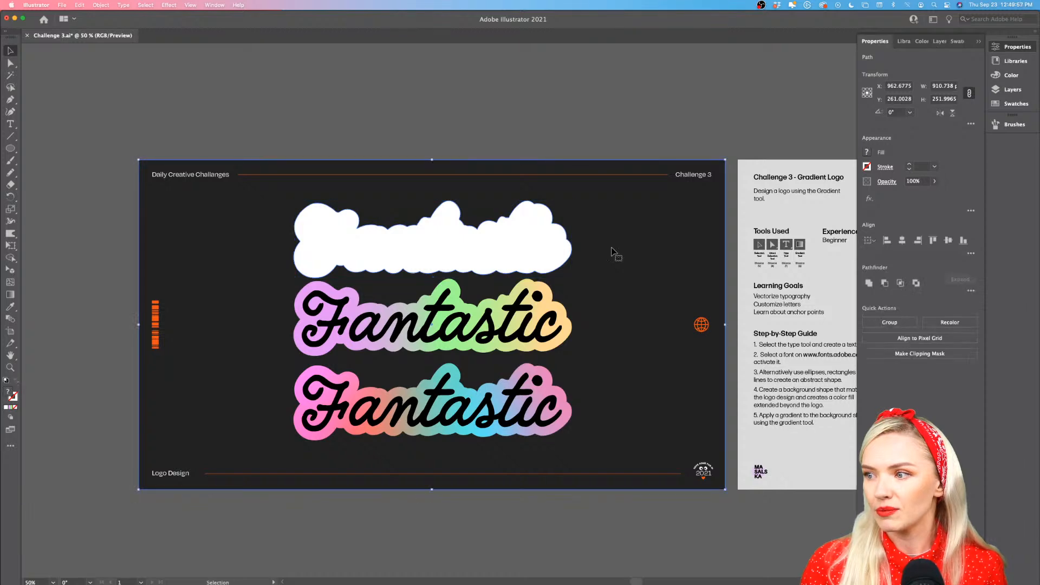
{"action": "key", "text": "super+bracketleft"}
{"action": "left_click", "coordinate": [576, 122]}
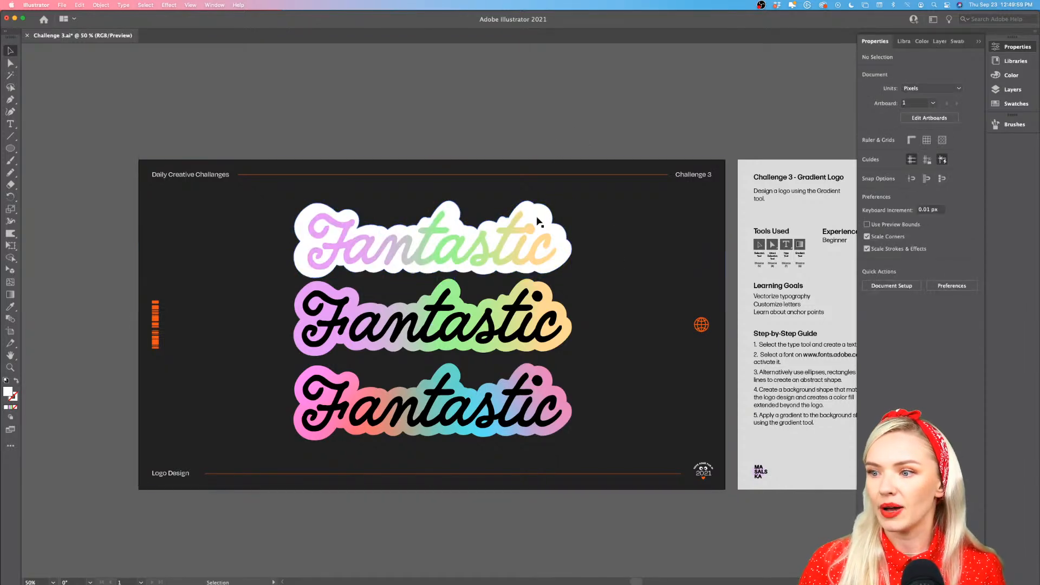
Shift the gradient lettering slightly to the right on its white backing
{"action": "scroll", "coordinate": [492, 259], "scroll_direction": "up", "scroll_amount": 1}
{"action": "scroll", "coordinate": [492, 259], "scroll_direction": "up", "scroll_amount": 1}
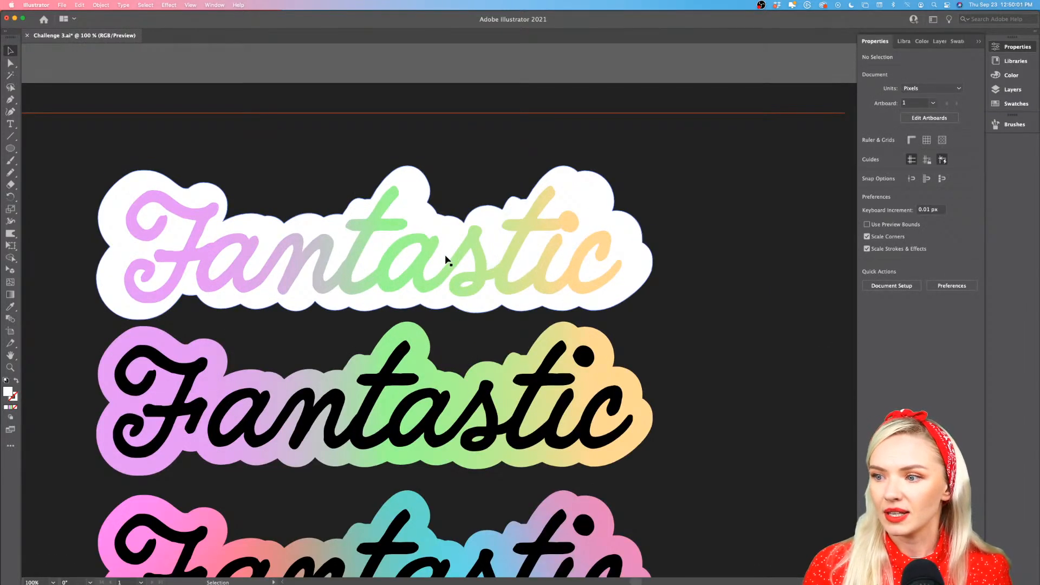
{"action": "left_click_drag", "start_coordinate": [454, 258], "coordinate": [467, 257]}
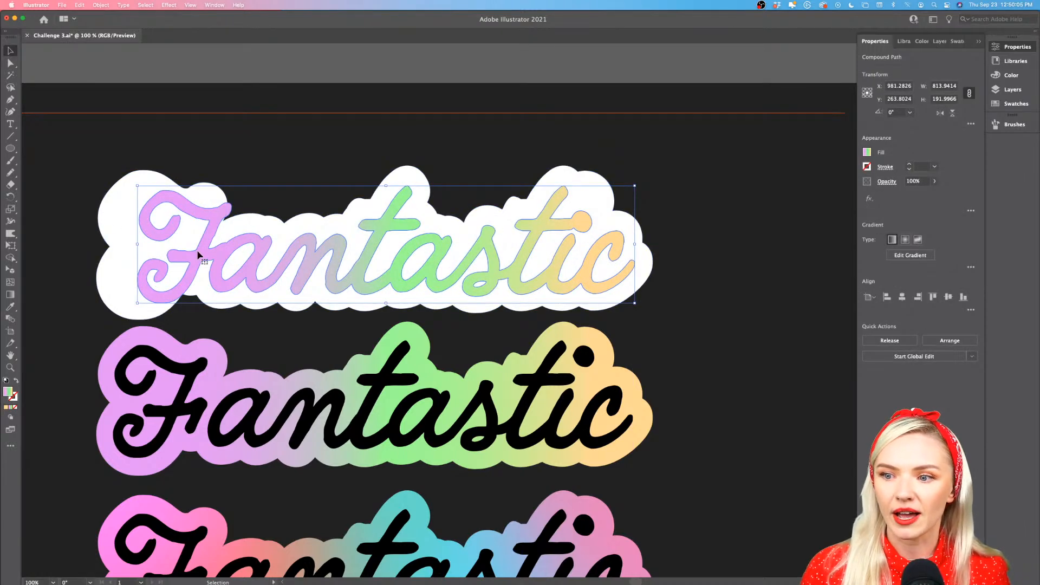
Delete the white backing behind the top gradient lettering
{"action": "left_click", "coordinate": [123, 211]}
{"action": "key", "text": "Delete"}
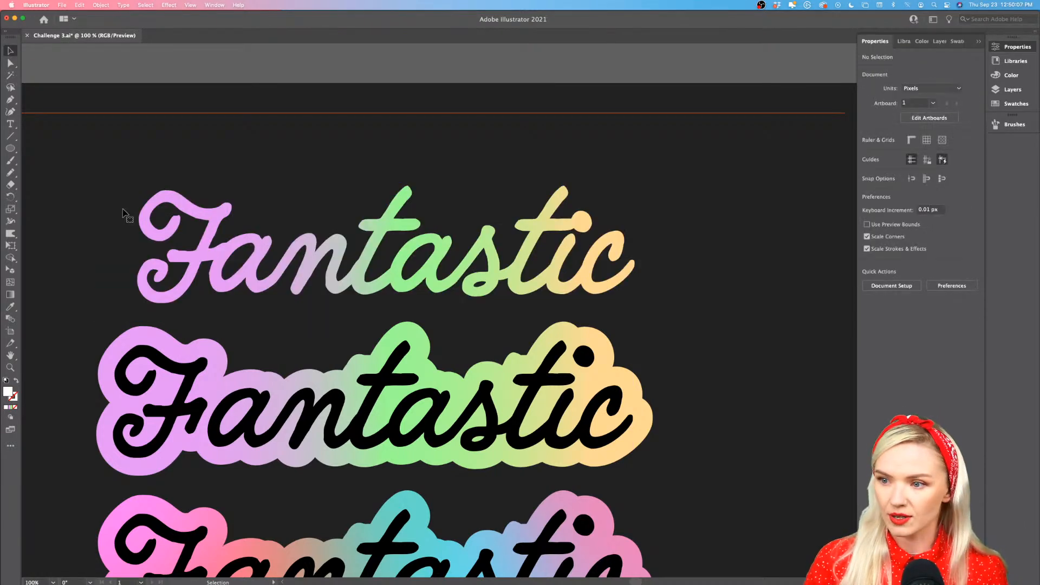
{"action": "scroll", "coordinate": [234, 258], "scroll_direction": "down", "scroll_amount": 3}
{"action": "scroll", "coordinate": [271, 261], "scroll_direction": "left", "scroll_amount": 3}
{"action": "scroll", "coordinate": [364, 294], "scroll_direction": "up", "scroll_amount": 1}
{"action": "scroll", "coordinate": [373, 293], "scroll_direction": "left", "scroll_amount": 2}
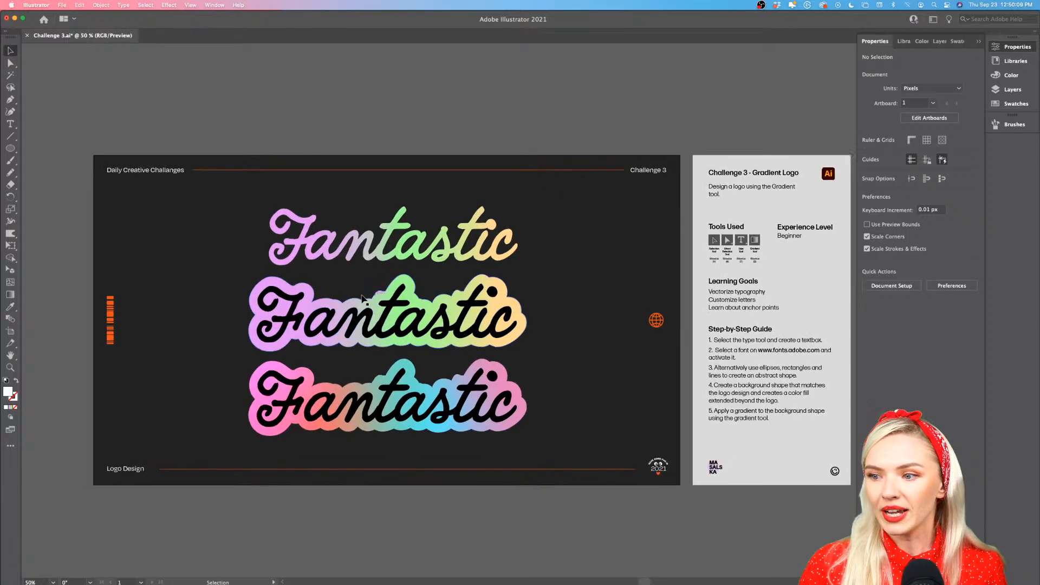
{"action": "scroll", "coordinate": [401, 134], "scroll_direction": "down", "scroll_amount": 1}
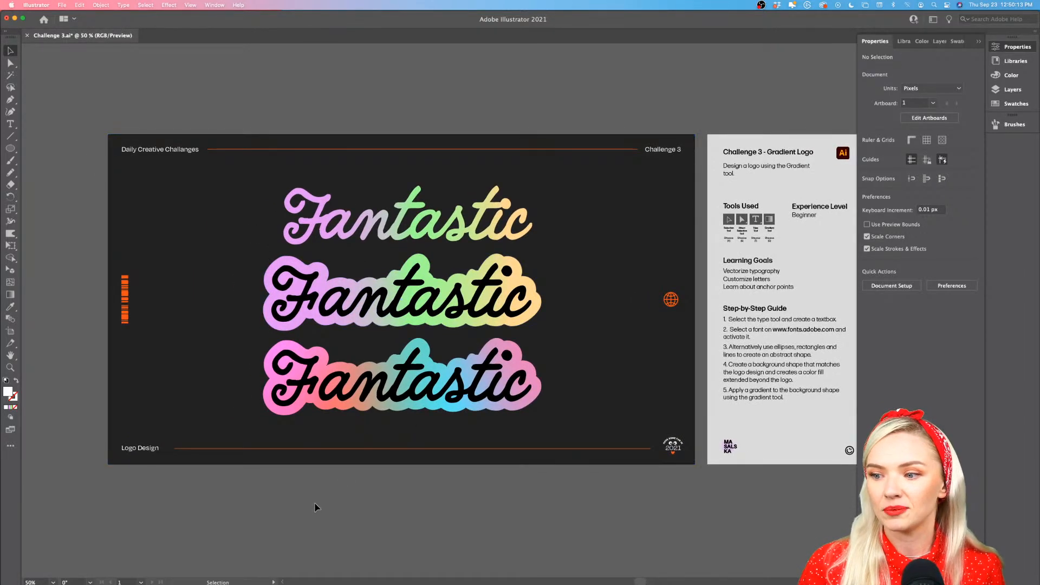
{"action": "left_click", "coordinate": [402, 399]}
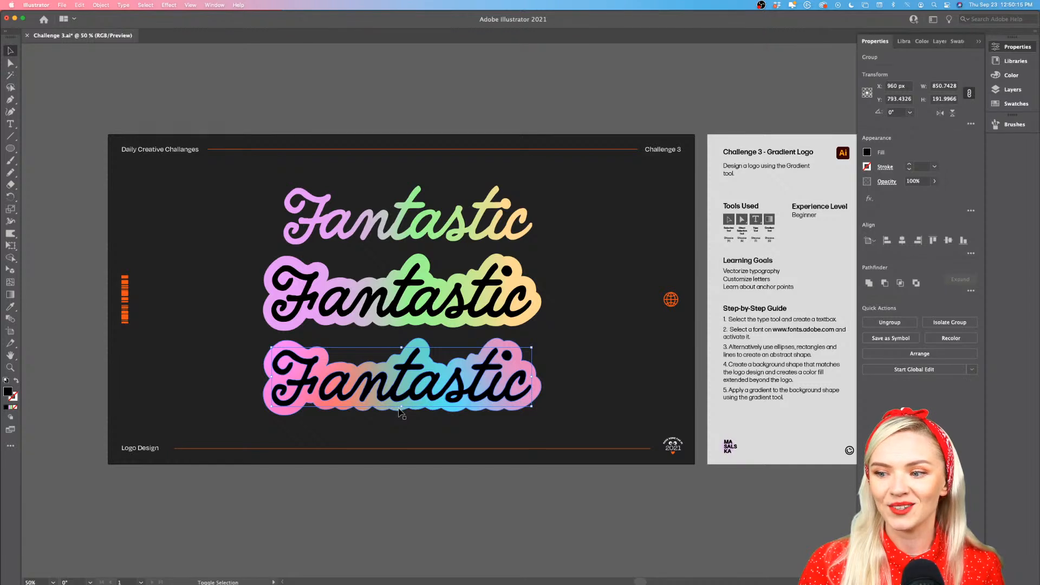
{"action": "left_click", "coordinate": [399, 408], "text": "shift"}
{"action": "left_click", "coordinate": [407, 301], "text": "shift"}
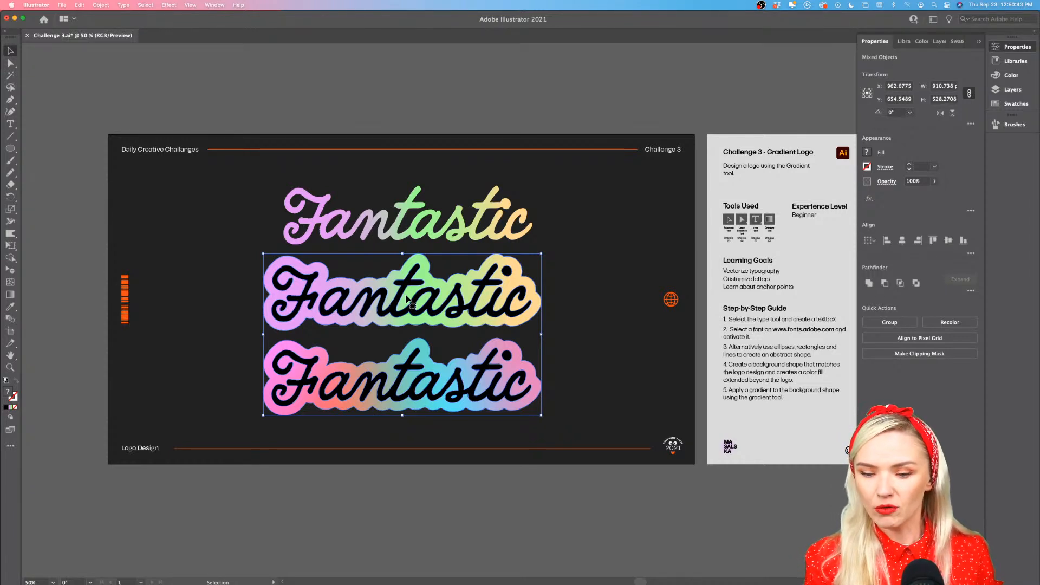
{"action": "left_click", "coordinate": [448, 112]}
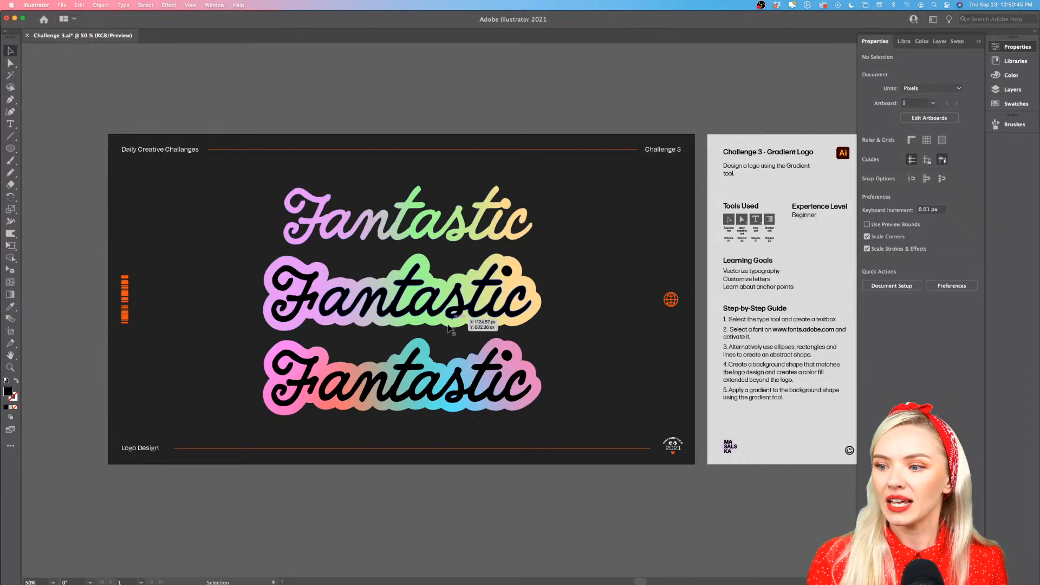
Scale all three logo versions down together to about 684 px wide and centre the stack on the artboard
{"action": "left_click", "coordinate": [448, 380]}
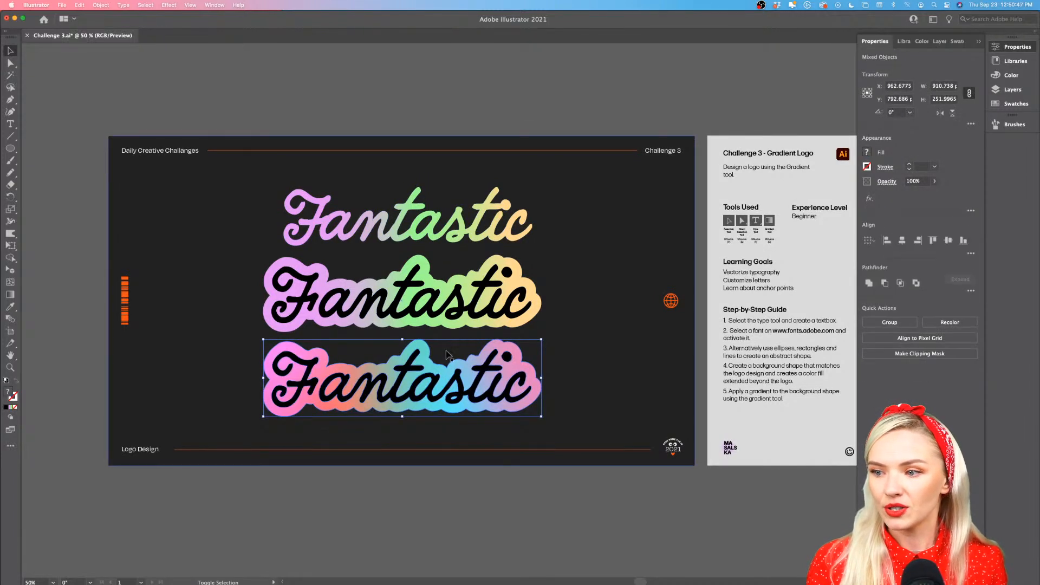
{"action": "left_click", "coordinate": [458, 310], "text": "shift"}
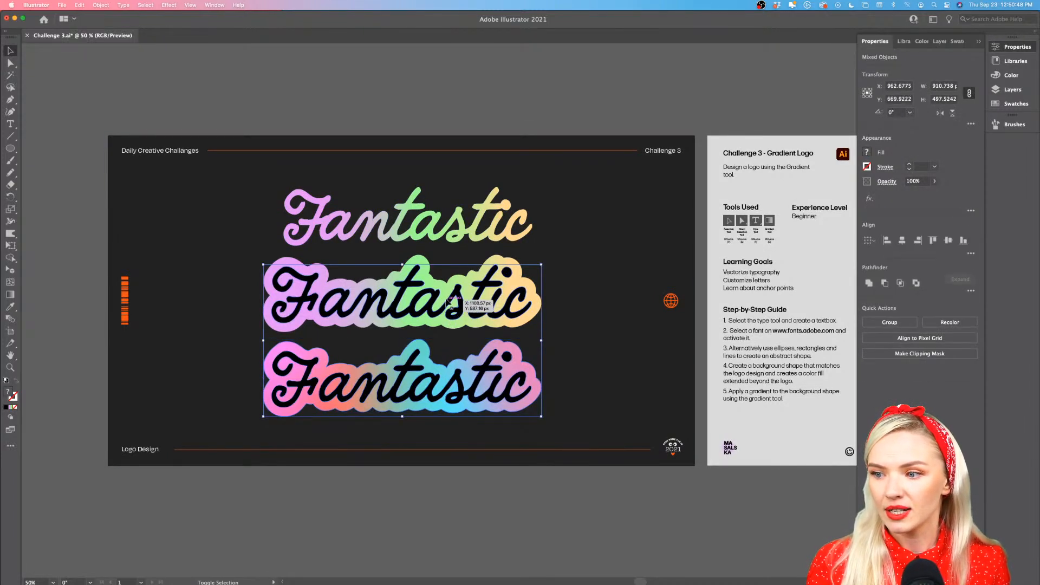
{"action": "left_click", "coordinate": [442, 238], "text": "shift"}
{"action": "left_click_drag", "start_coordinate": [442, 239], "coordinate": [440, 233]}
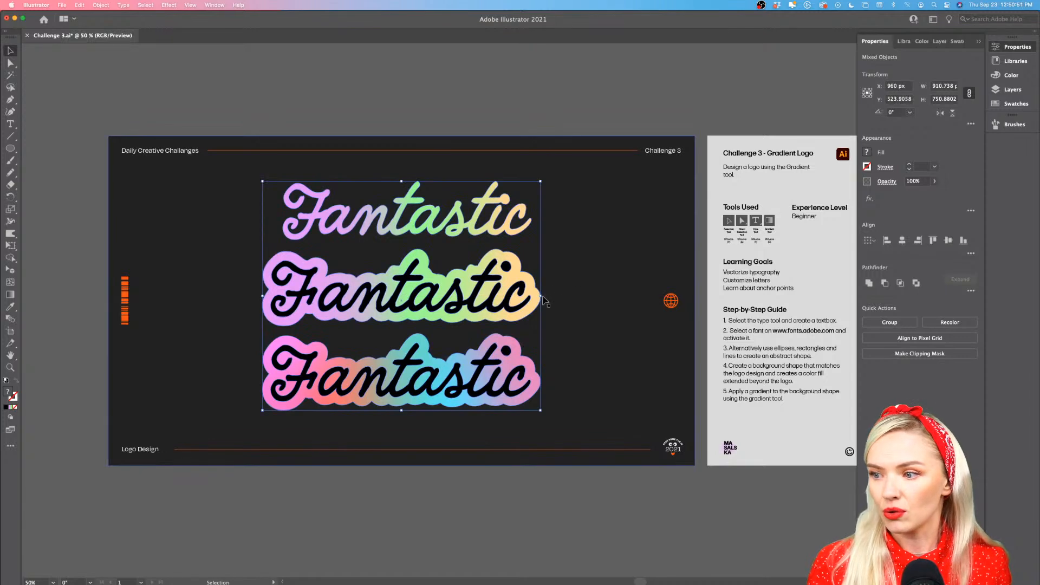
{"action": "left_click_drag", "start_coordinate": [544, 296], "coordinate": [500, 300]}
{"action": "left_click_drag", "start_coordinate": [473, 249], "coordinate": [478, 250]}
{"action": "left_click", "coordinate": [442, 124]}
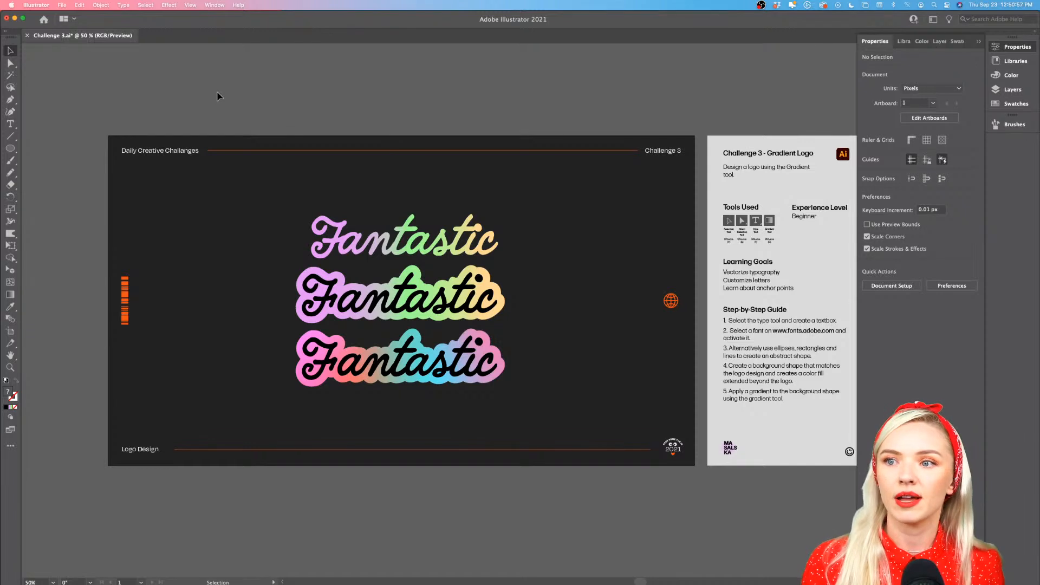
{"action": "left_click", "coordinate": [214, 5]}
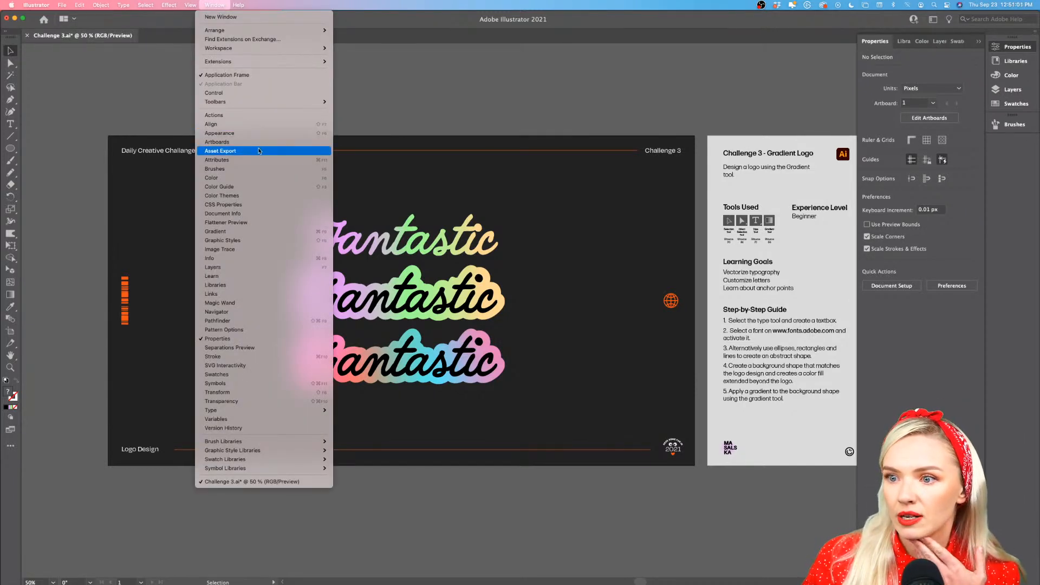
{"action": "left_click", "coordinate": [395, 90]}
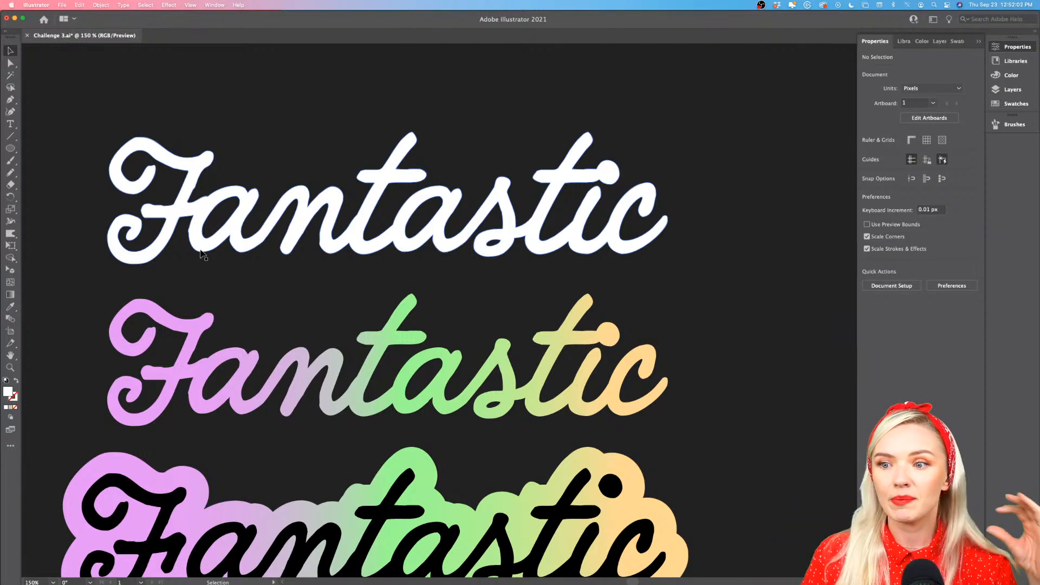
{"action": "left_click", "coordinate": [201, 254]}
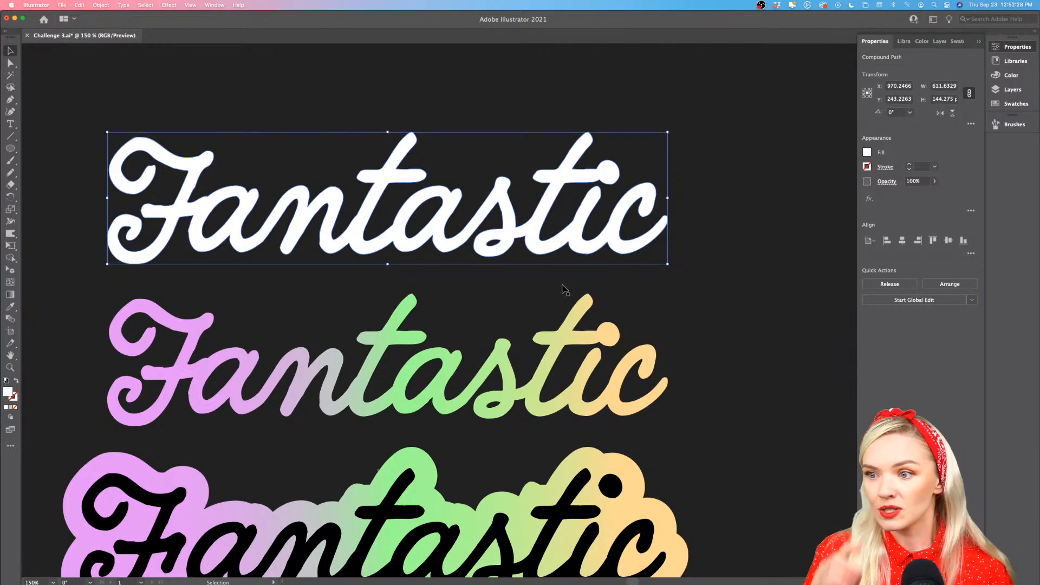
{"action": "scroll", "coordinate": [566, 310], "scroll_direction": "down", "scroll_amount": 2}
{"action": "scroll", "coordinate": [567, 310], "scroll_direction": "down", "scroll_amount": 2}
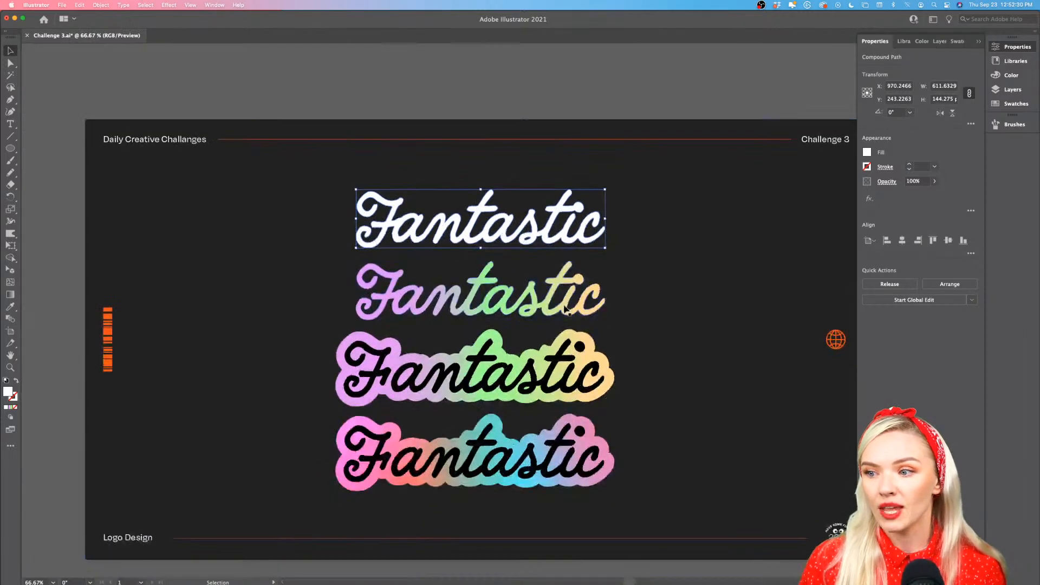
{"action": "scroll", "coordinate": [566, 310], "scroll_direction": "right", "scroll_amount": 3}
{"action": "scroll", "coordinate": [566, 310], "scroll_direction": "down", "scroll_amount": 1}
{"action": "scroll", "coordinate": [566, 310], "scroll_direction": "left", "scroll_amount": 2}
{"action": "left_click", "coordinate": [551, 90]}
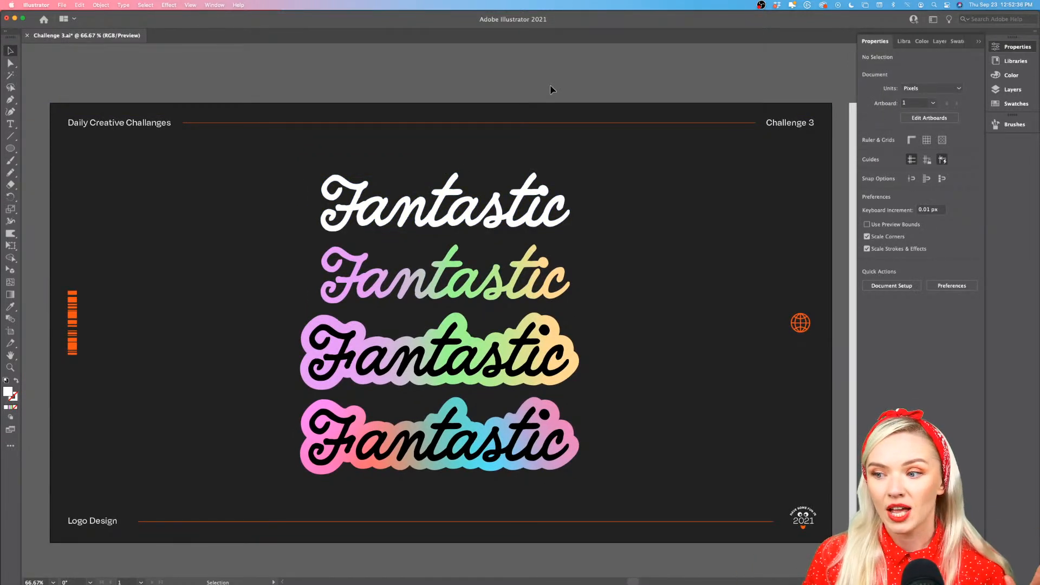
{"action": "left_click", "coordinate": [541, 339]}
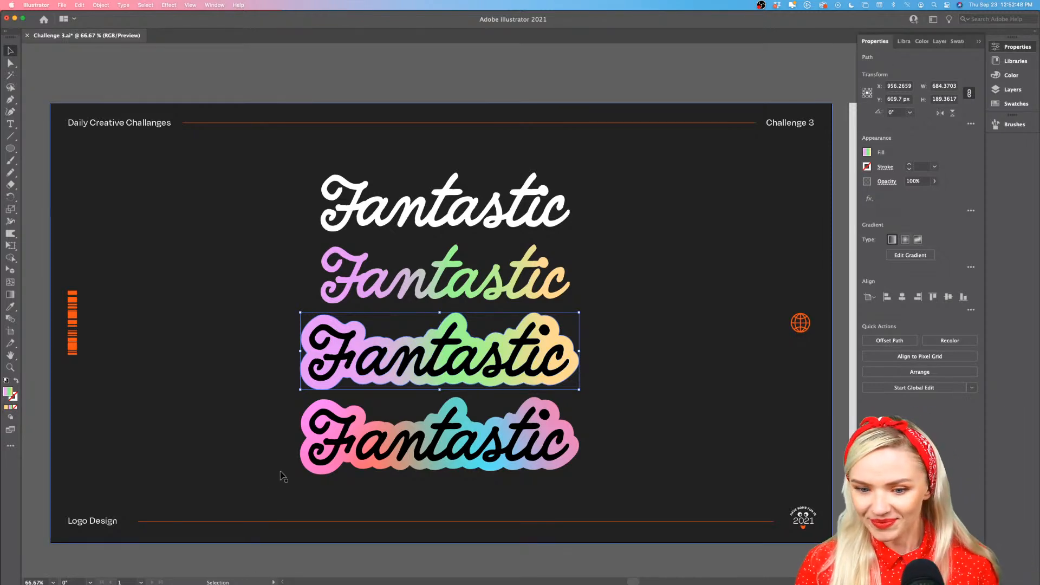
{"action": "scroll", "coordinate": [297, 423], "scroll_direction": "down", "scroll_amount": 1}
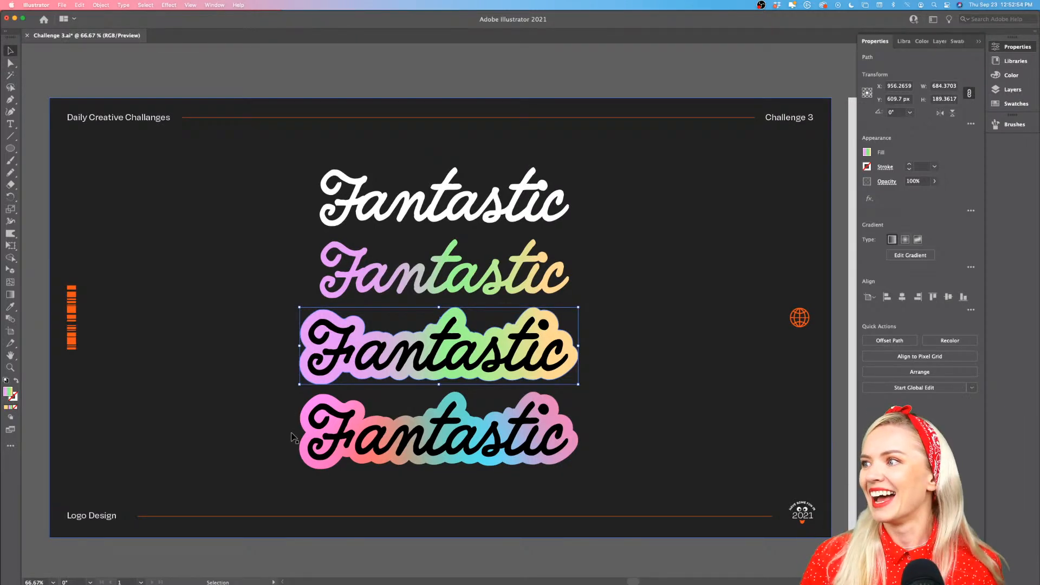
{"action": "left_click", "coordinate": [418, 83]}
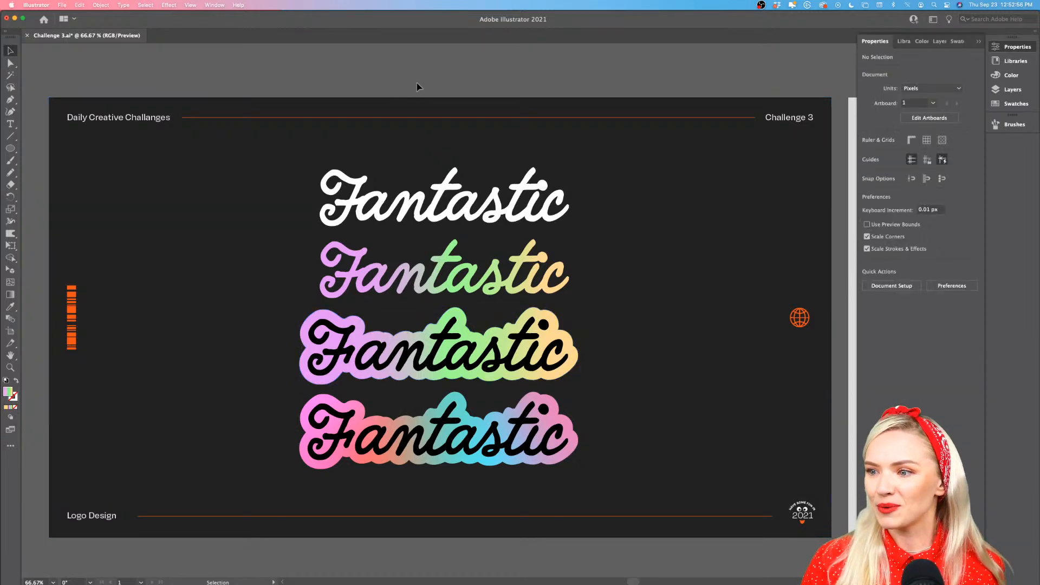
Delete the plain white lettering and the gradient lettering that has no backing
{"action": "left_click", "coordinate": [467, 285]}
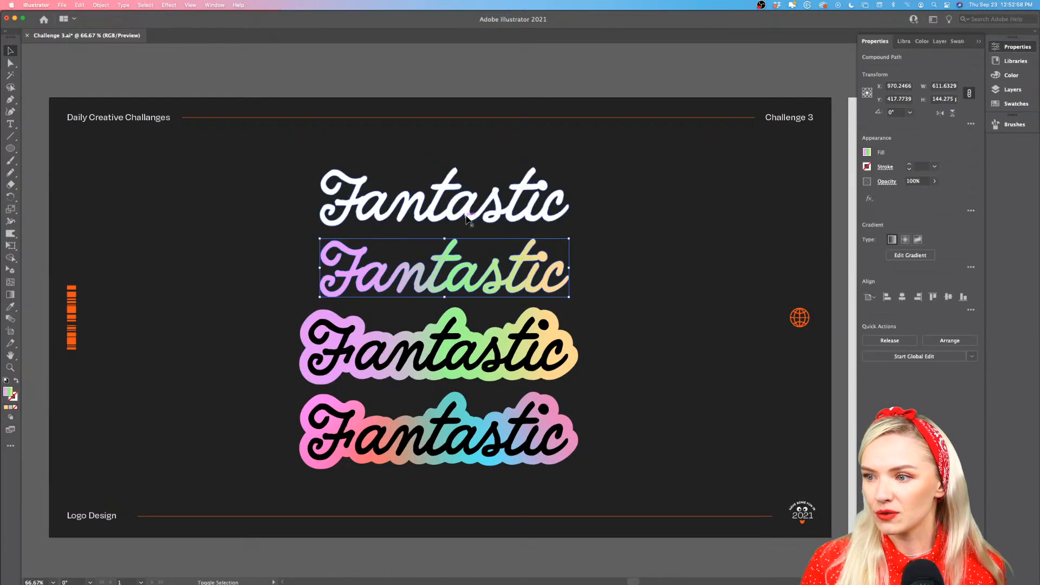
{"action": "left_click", "coordinate": [467, 220], "text": "shift"}
{"action": "key", "text": "Delete"}
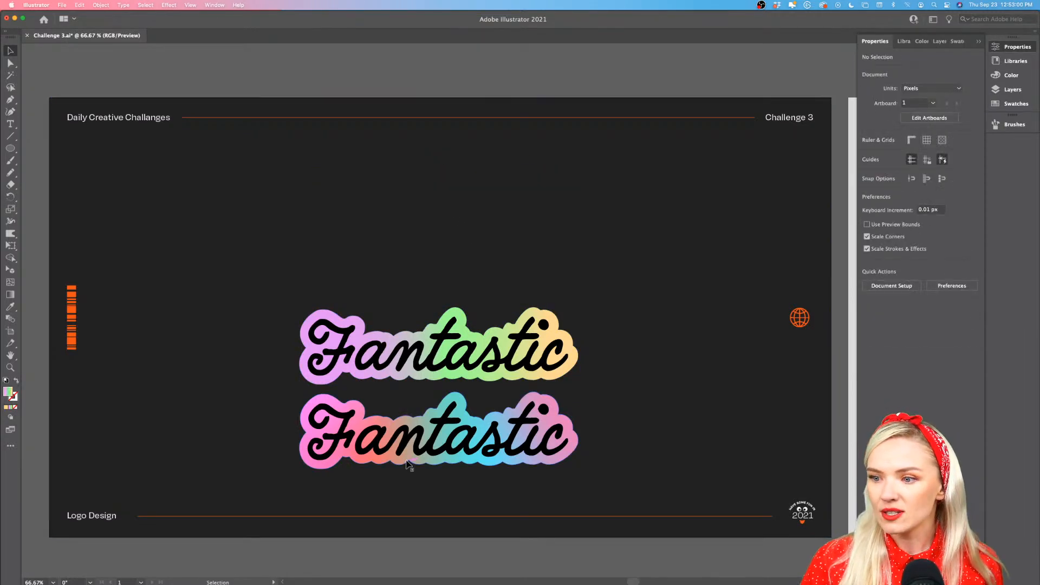
Delete the lowest logo, including its black lettering and pink, orange and blue gradient backing
{"action": "key", "text": "super+1"}
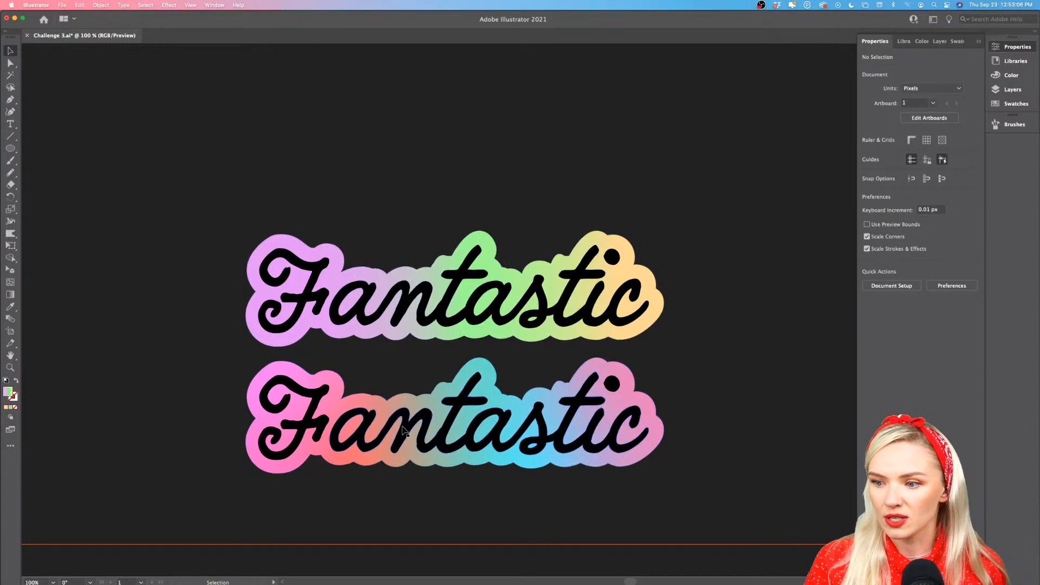
{"action": "scroll", "coordinate": [403, 420], "scroll_direction": "up", "scroll_amount": 2}
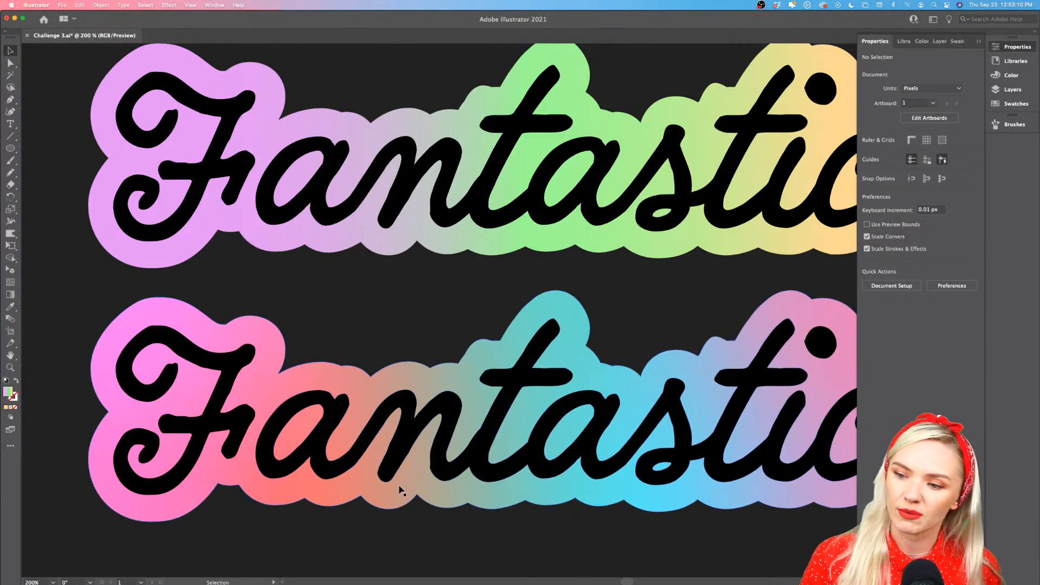
{"action": "left_click", "coordinate": [401, 463]}
{"action": "key", "text": "Delete"}
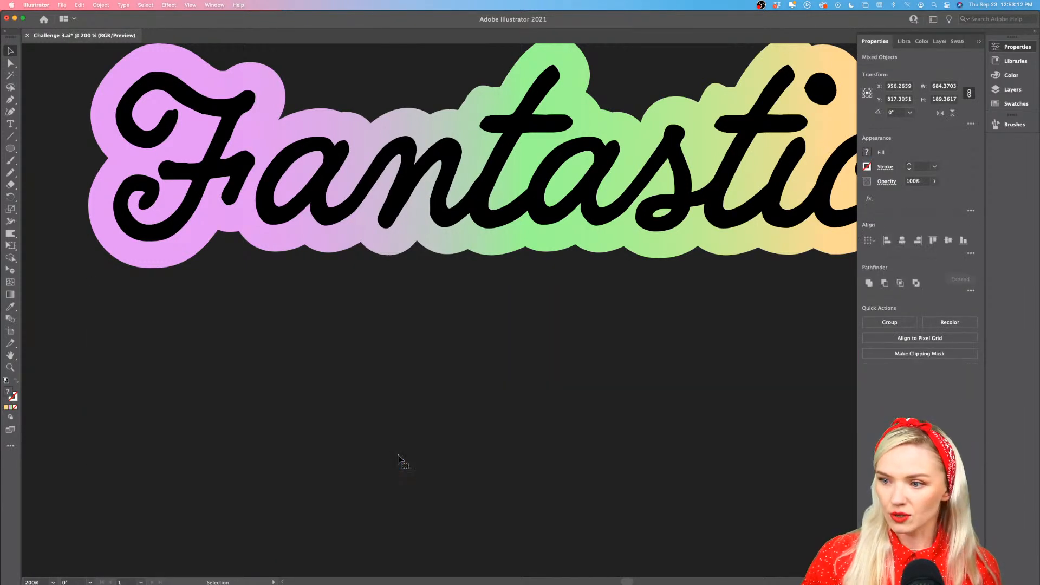
Enlarge the remaining logo proportionally, move it to the centre of the artboard and deselect it
{"action": "key", "text": "super+0"}
{"action": "scroll", "coordinate": [399, 456], "scroll_direction": "down", "scroll_amount": 5}
{"action": "scroll", "coordinate": [398, 456], "scroll_direction": "up", "scroll_amount": 3}
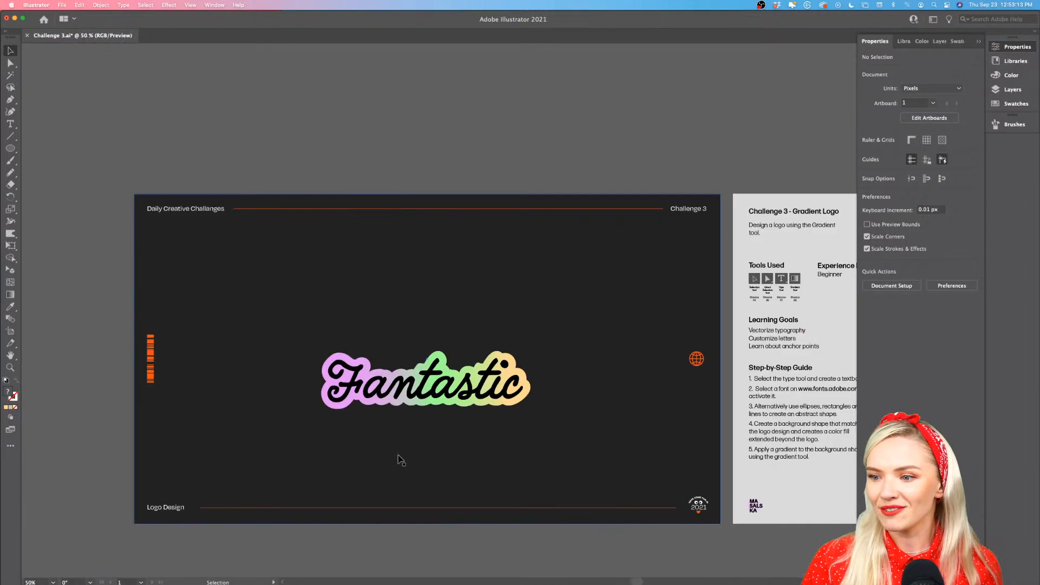
{"action": "left_click", "coordinate": [423, 403]}
{"action": "scroll", "coordinate": [425, 404], "scroll_direction": "up", "scroll_amount": 1}
{"action": "left_click", "coordinate": [436, 390], "text": "shift"}
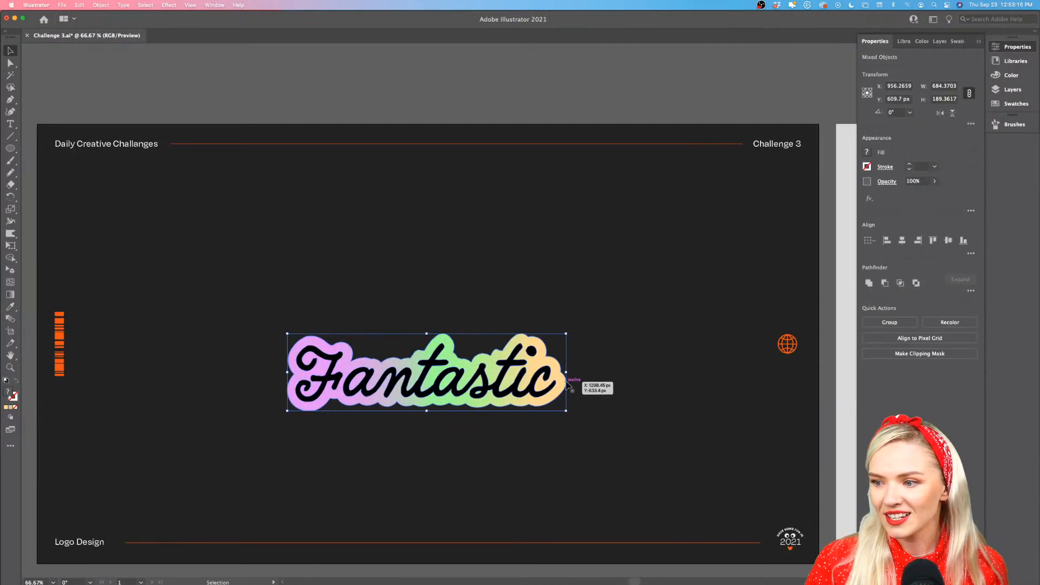
{"action": "left_click_drag", "start_coordinate": [566, 373], "coordinate": [610, 371]}
{"action": "left_click_drag", "start_coordinate": [537, 408], "coordinate": [535, 358]}
{"action": "left_click", "coordinate": [490, 118]}
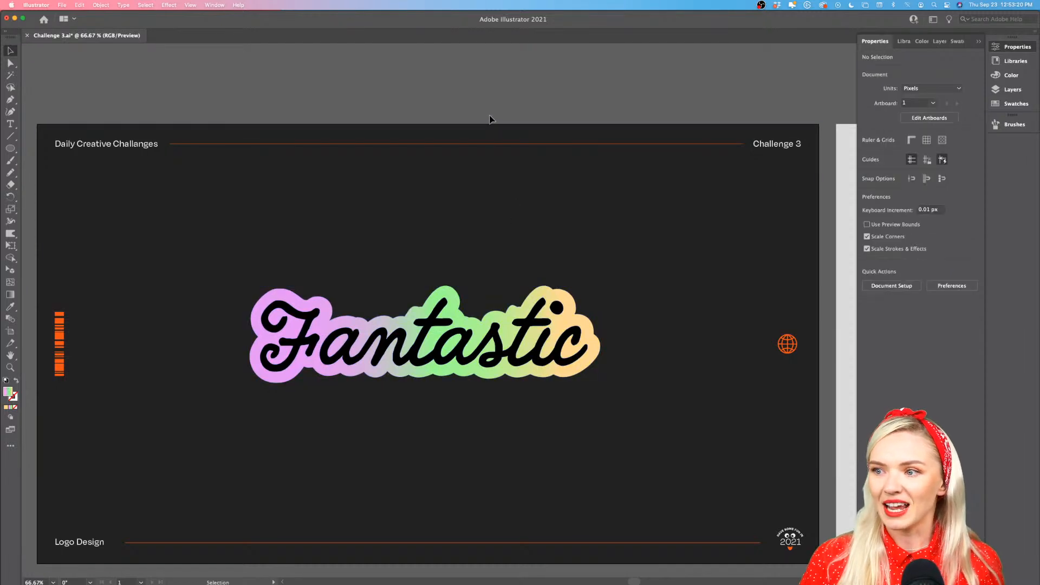
Set up an export as Challenge 3.png in PNG format, using artboards with range 1
{"action": "scroll", "coordinate": [490, 119], "scroll_direction": "down", "scroll_amount": 2}
{"action": "left_click", "coordinate": [62, 5]}
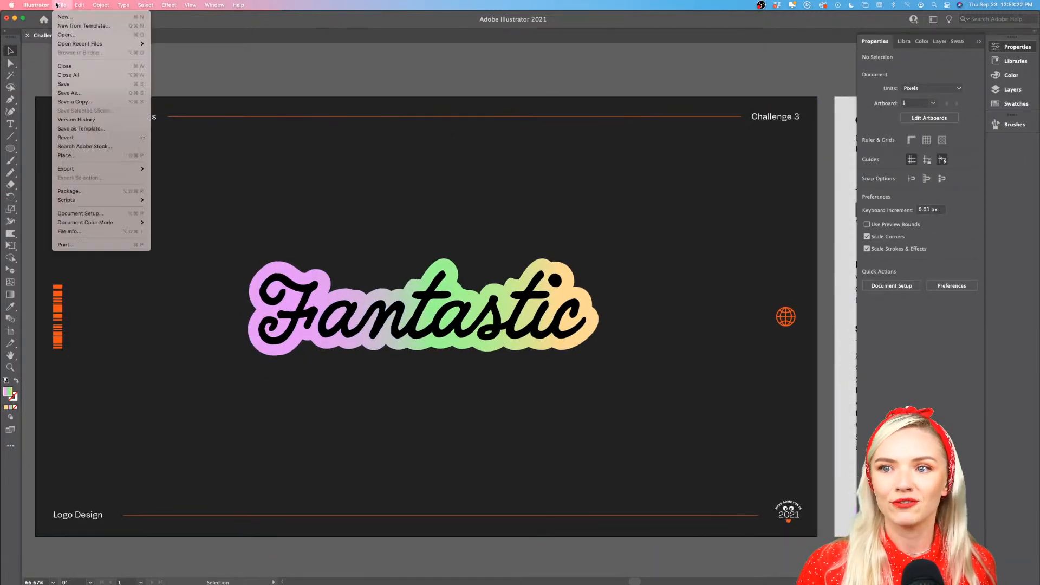
{"action": "mouse_move", "coordinate": [82, 169]}
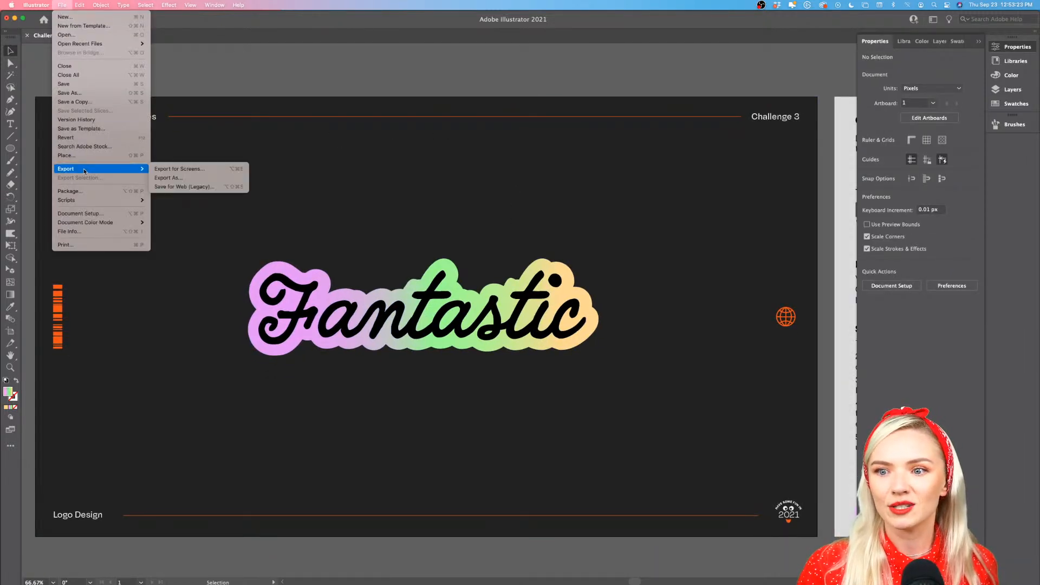
{"action": "left_click", "coordinate": [181, 178]}
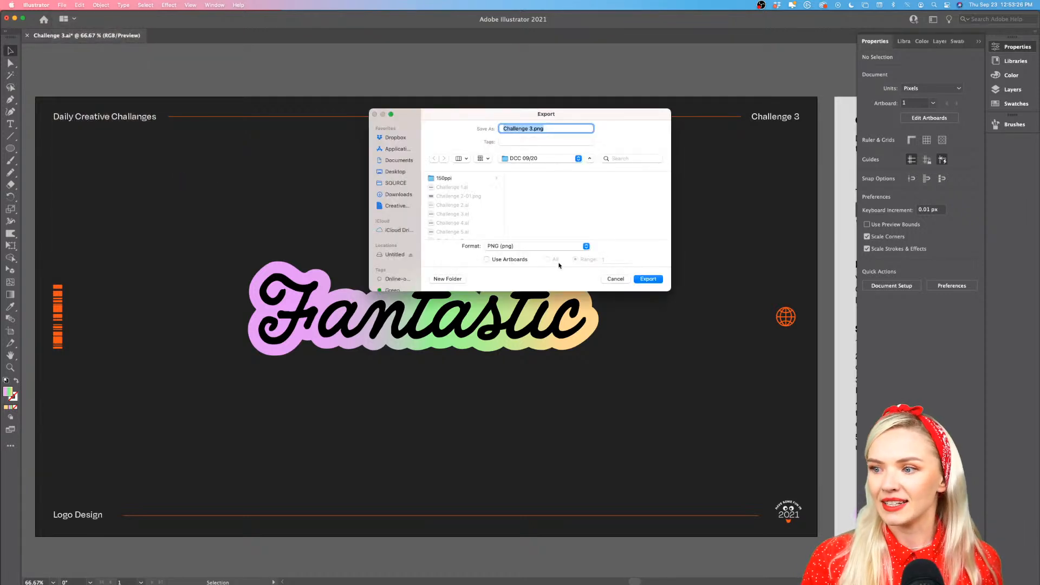
{"action": "left_click", "coordinate": [486, 259]}
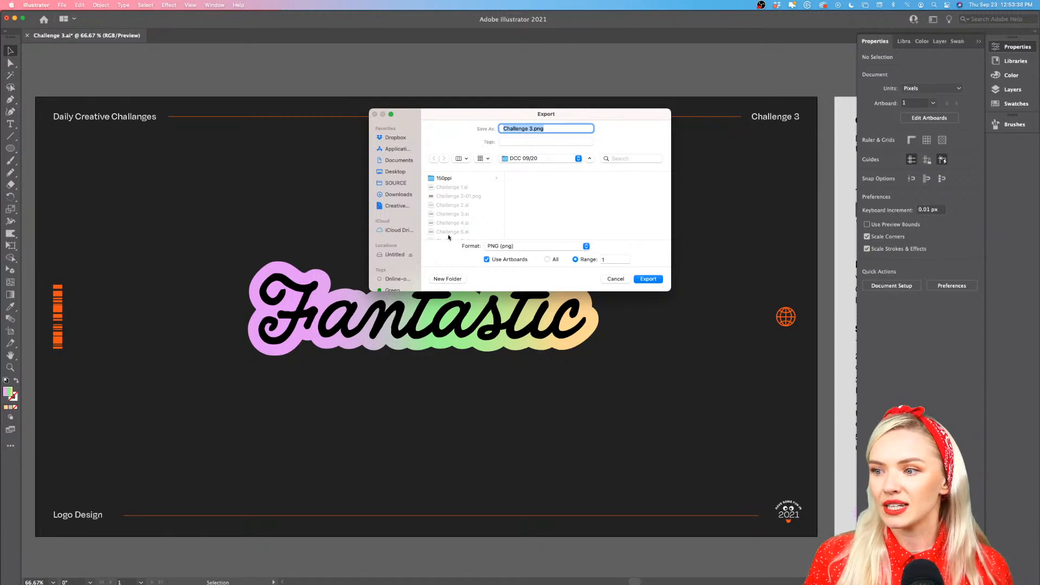
{"action": "left_click", "coordinate": [586, 247]}
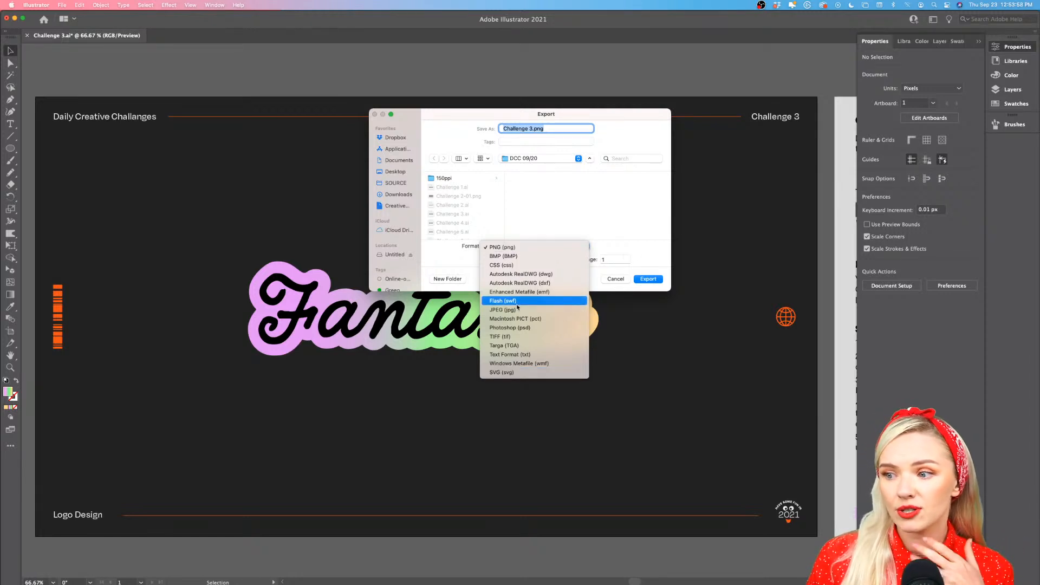
{"action": "left_click", "coordinate": [612, 255]}
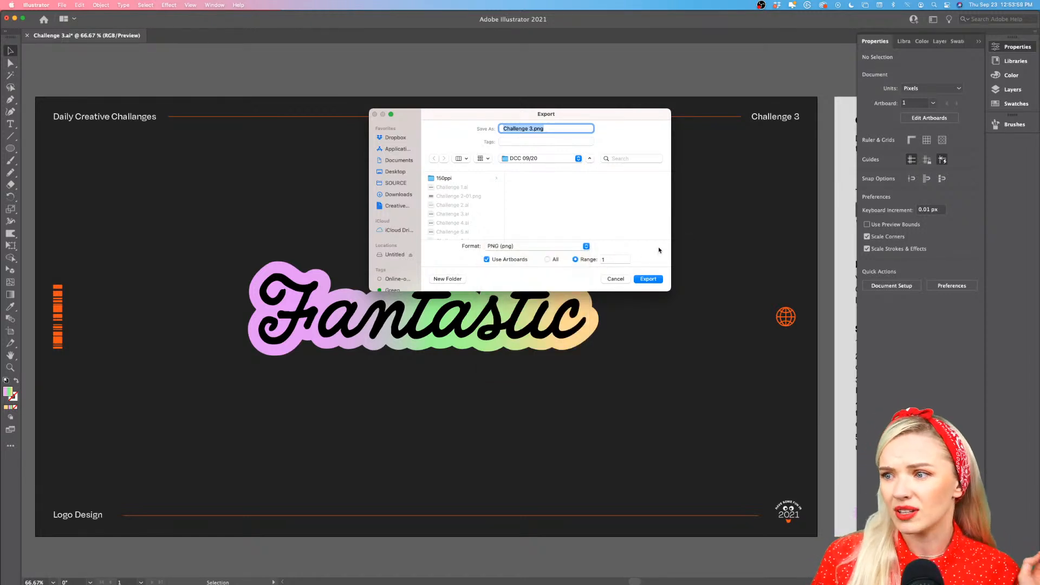
Export the artboard as PNG at Medium (150 ppi) with Type Optimized (Hinted) anti-aliasing and a transparent background
{"action": "left_click", "coordinate": [651, 279]}
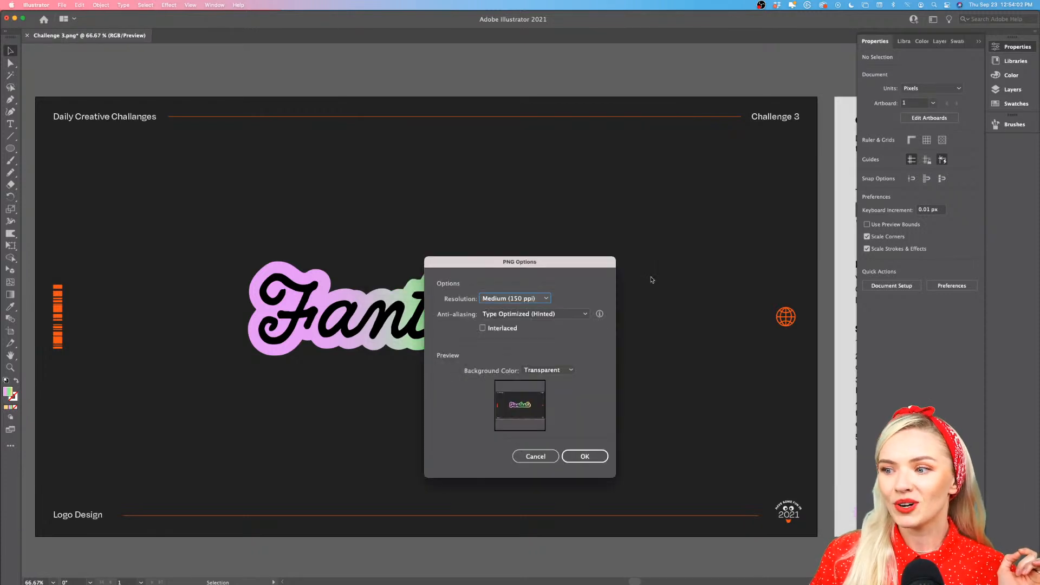
{"action": "left_click_drag", "start_coordinate": [583, 266], "coordinate": [548, 193]}
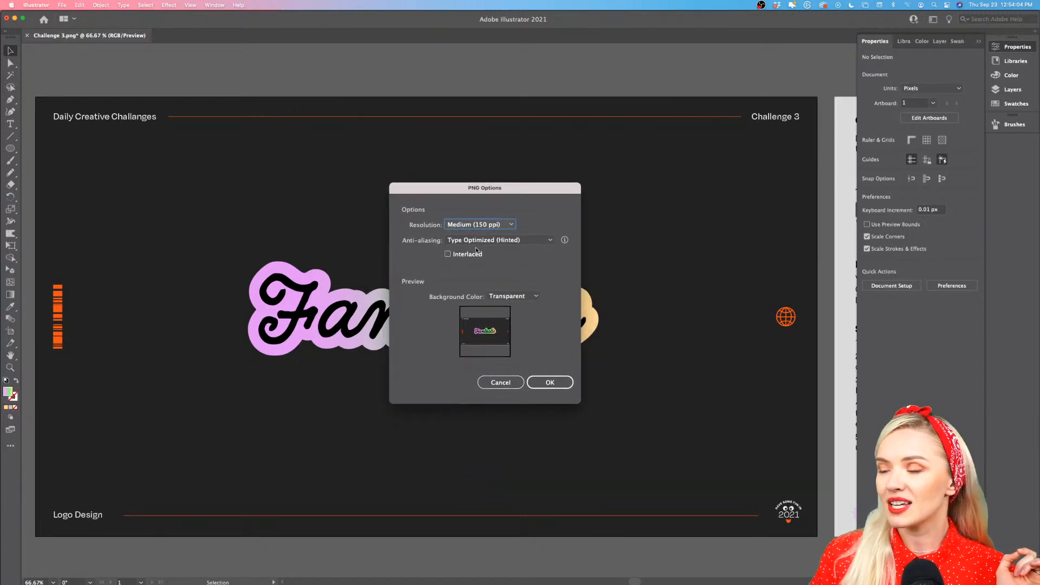
{"action": "left_click", "coordinate": [513, 225]}
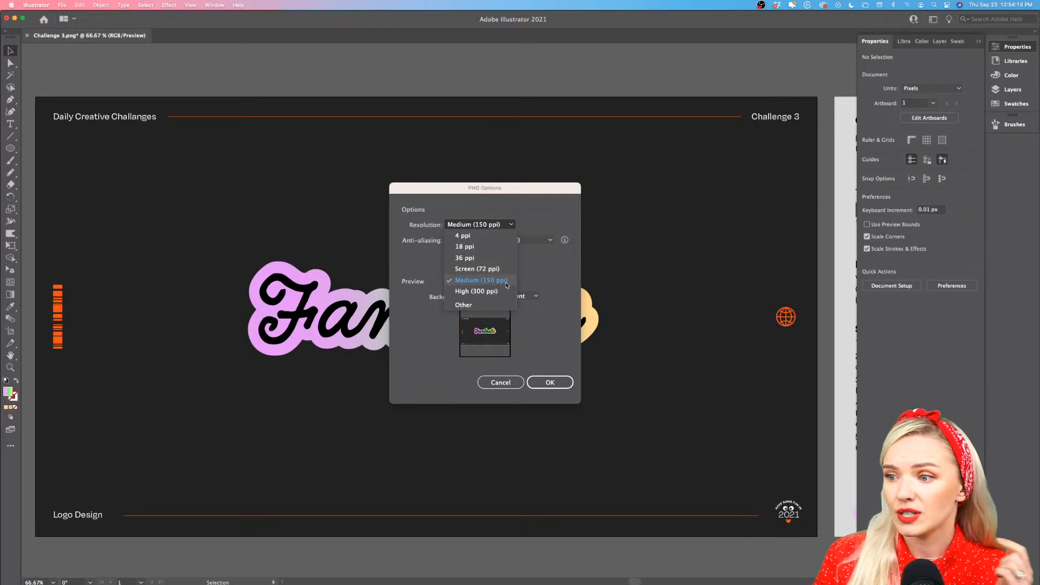
{"action": "left_click", "coordinate": [558, 268]}
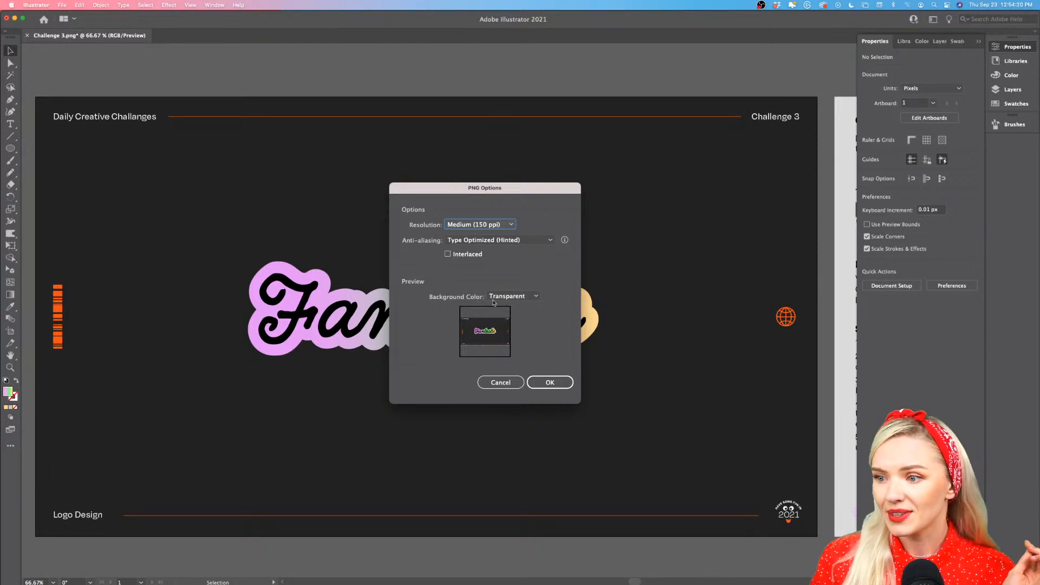
{"action": "left_click", "coordinate": [557, 384]}
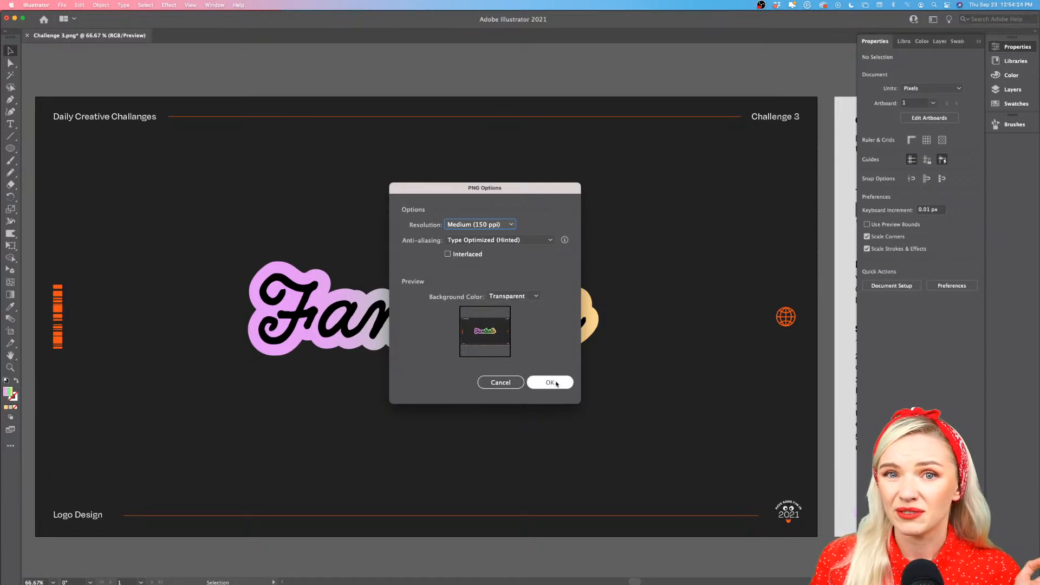
{"action": "left_click", "coordinate": [557, 384]}
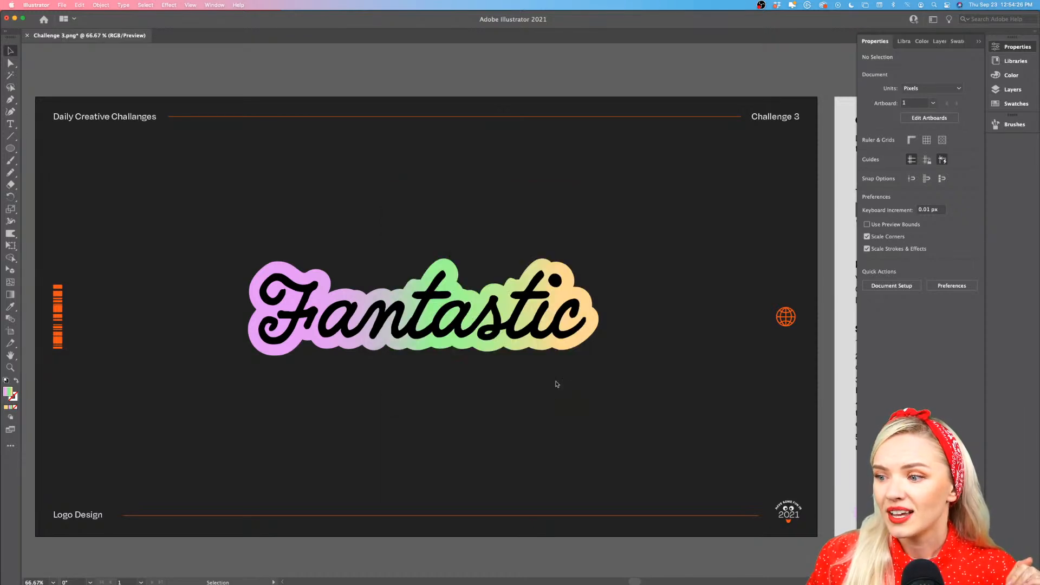
Switch to the Discord challenge channel in Safari and attach Challenge 3-01.png from Finder for upload
{"action": "mouse_move", "coordinate": [495, 584]}
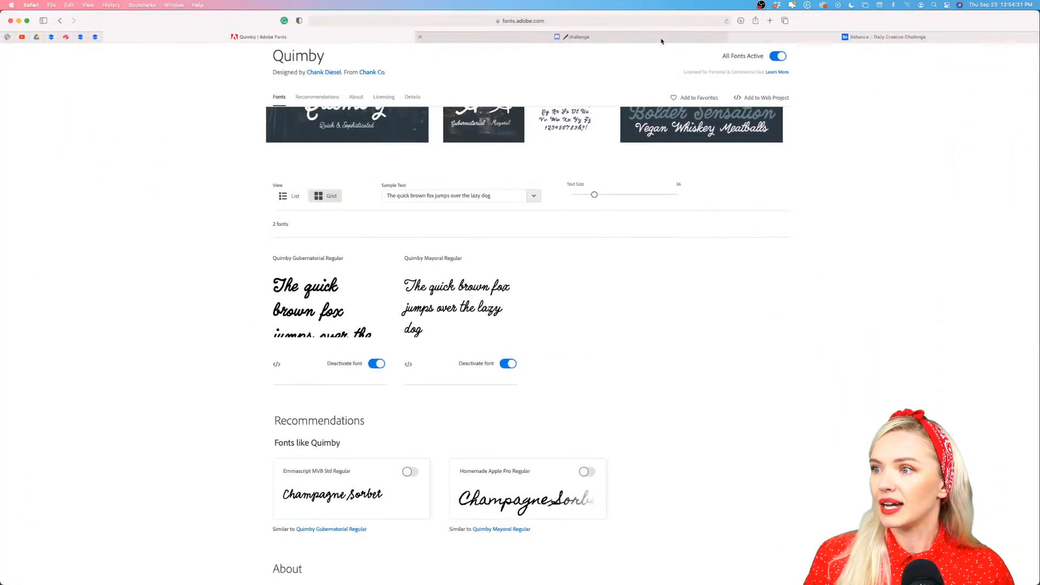
{"action": "left_click", "coordinate": [661, 39]}
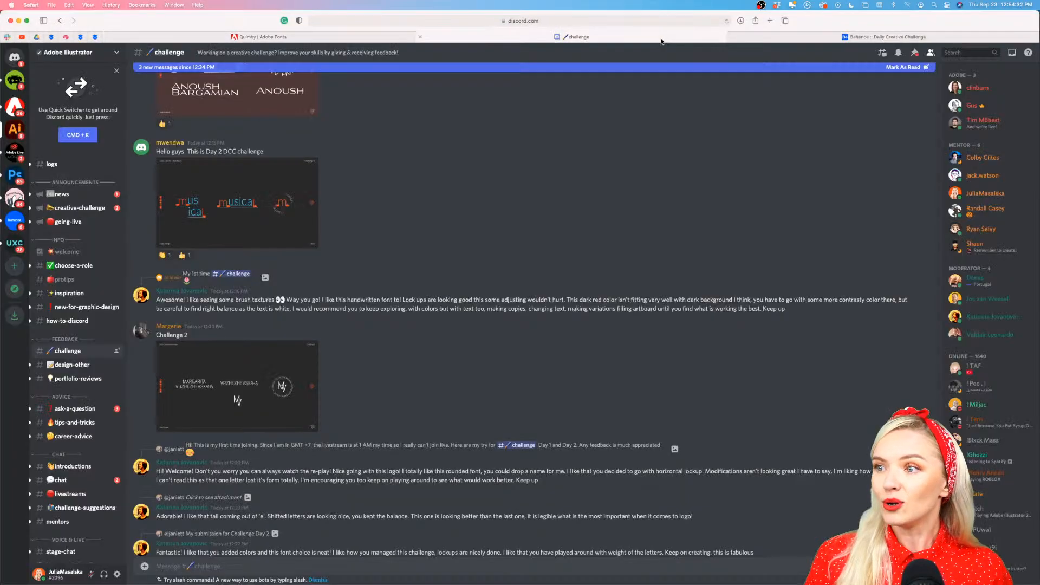
{"action": "scroll", "coordinate": [179, 542], "scroll_direction": "down", "scroll_amount": 4}
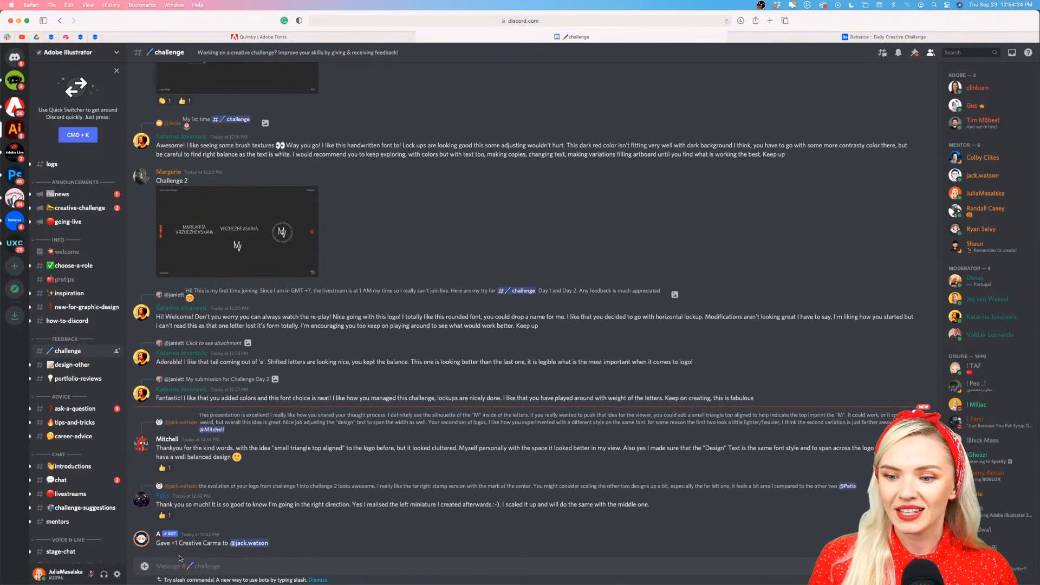
{"action": "left_click", "coordinate": [145, 567]}
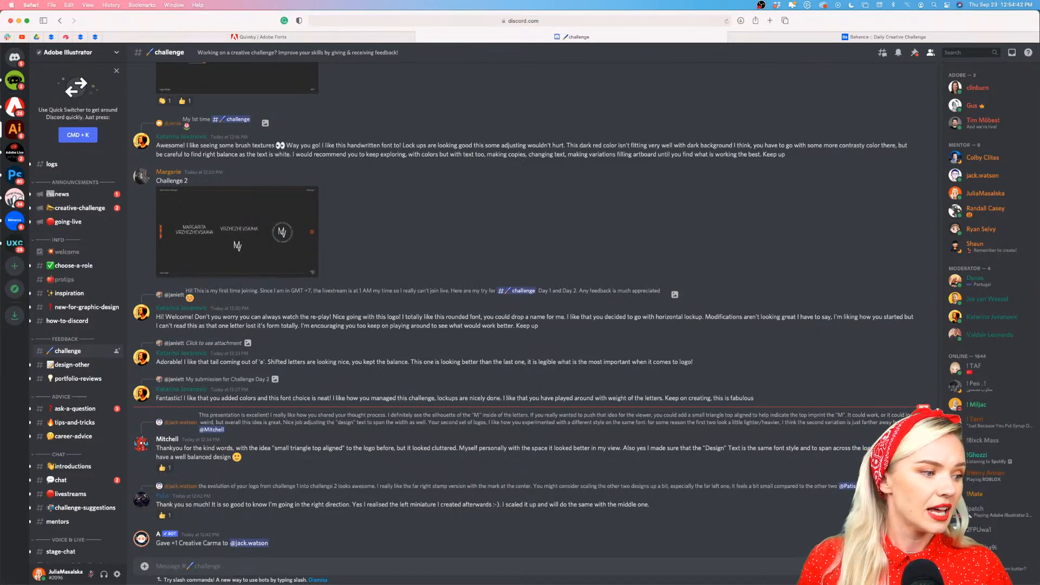
{"action": "key", "text": "super+Tab"}
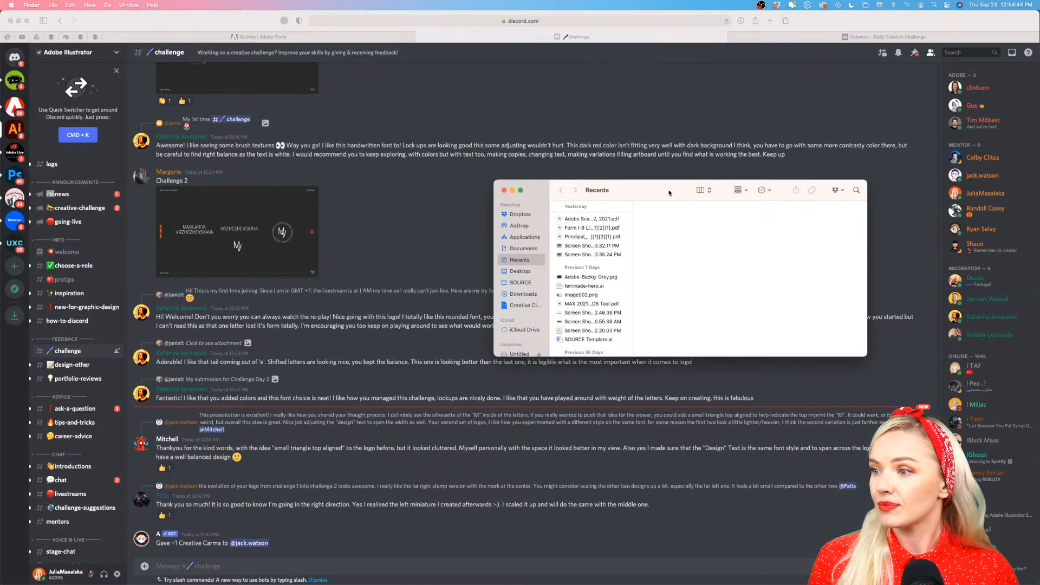
{"action": "left_click_drag", "start_coordinate": [669, 192], "coordinate": [1, 193]}
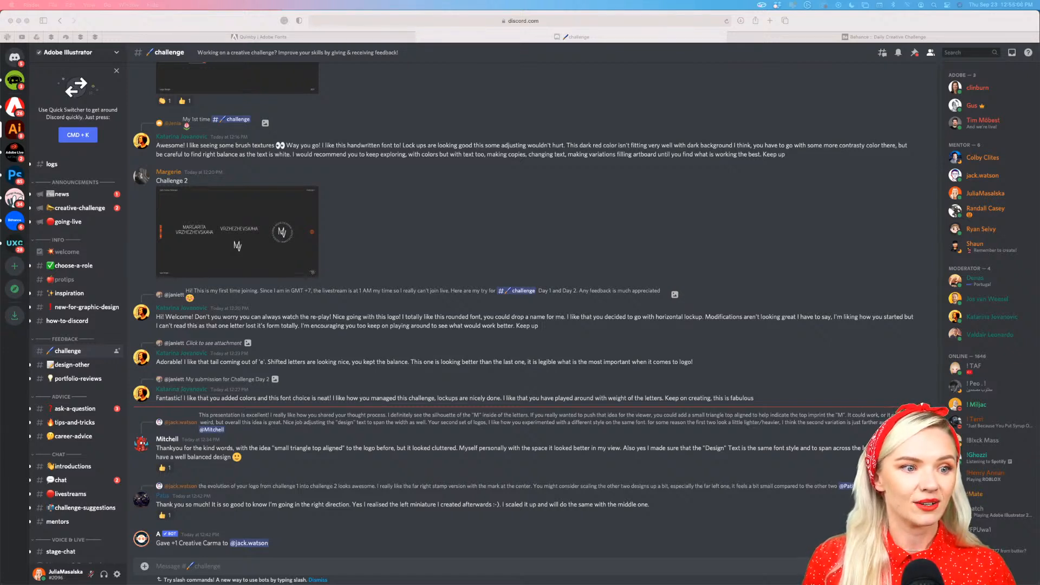
{"action": "left_click_drag", "start_coordinate": [0, 260], "coordinate": [512, 328]}
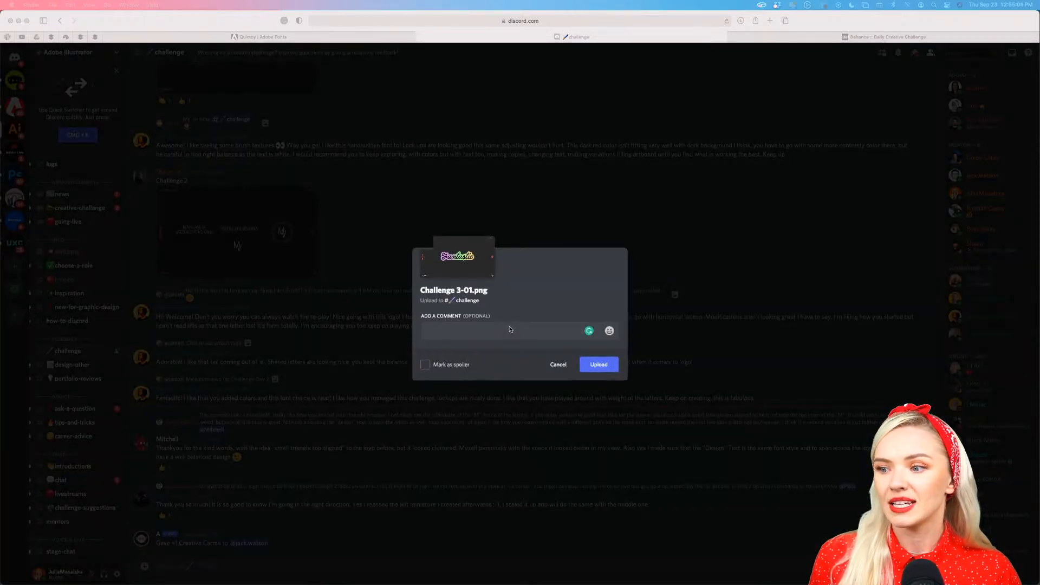
Add the comment "My challenge of today" with the eyes emoji and upload the image to the challenge channel
{"action": "left_click", "coordinate": [487, 330]}
{"action": "type", "text": "M"}
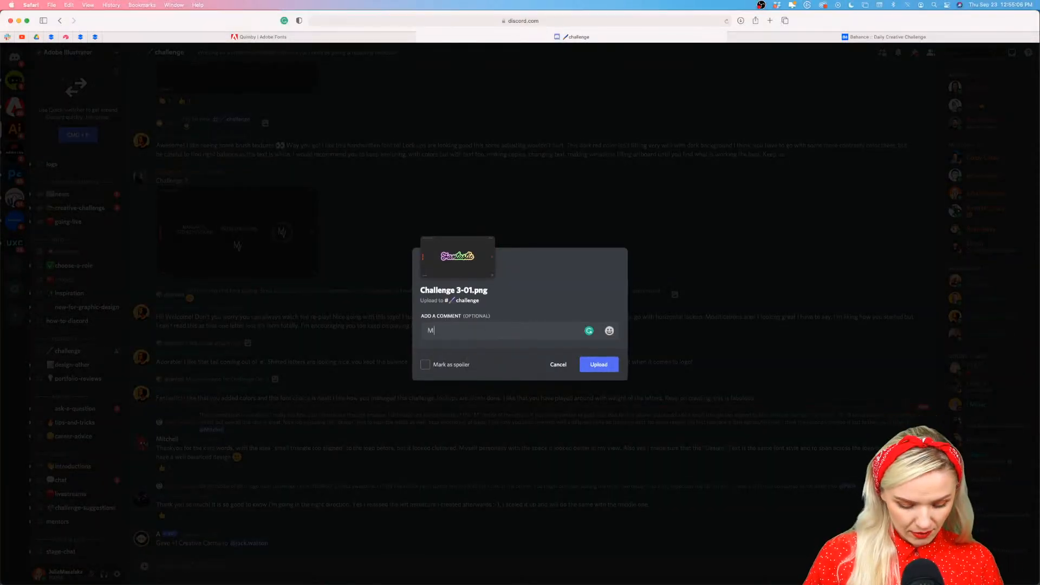
{"action": "type", "text": "y challenge o"}
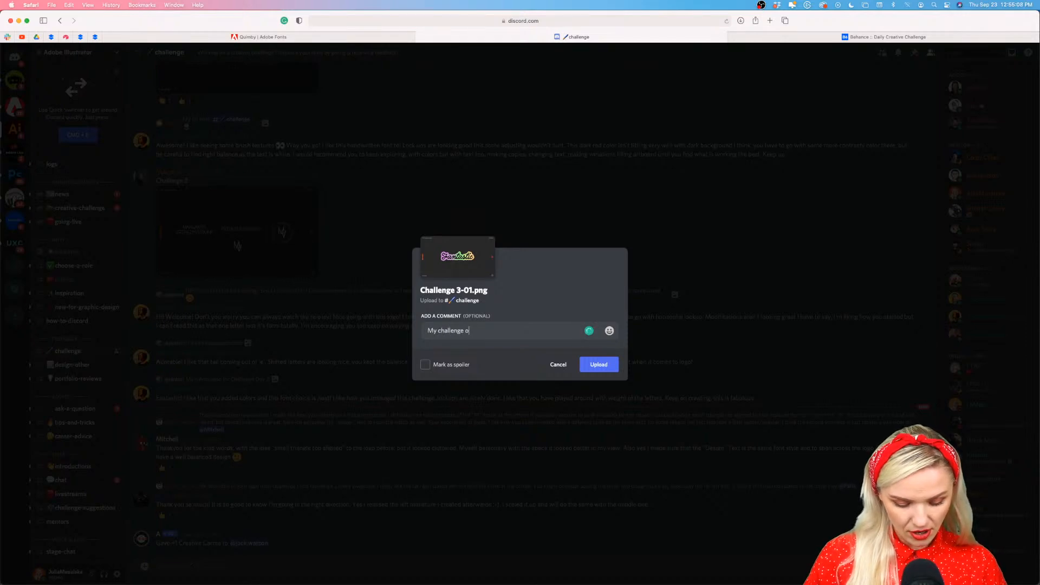
{"action": "type", "text": "f today"}
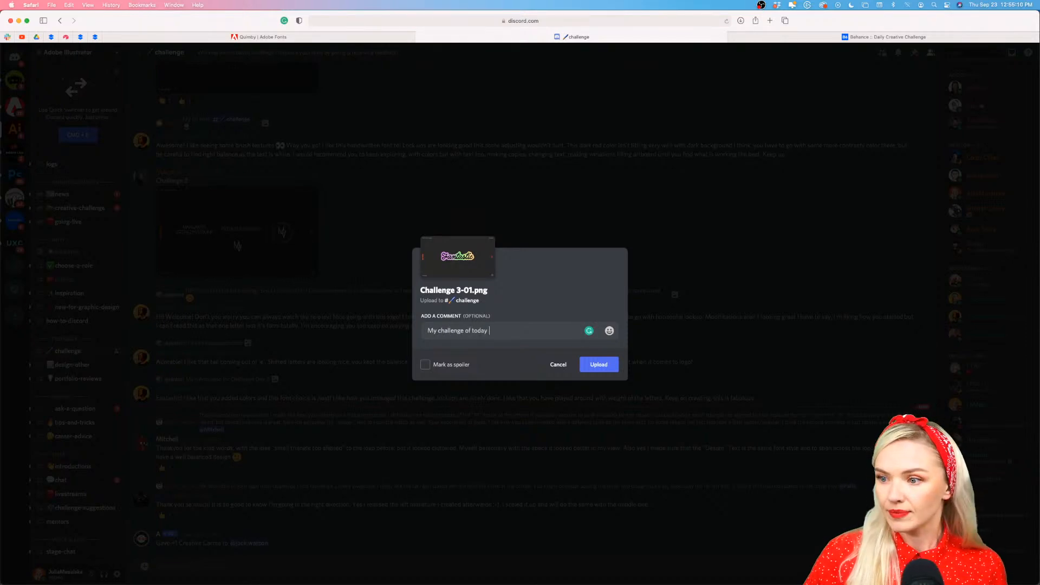
{"action": "left_click", "coordinate": [609, 331]}
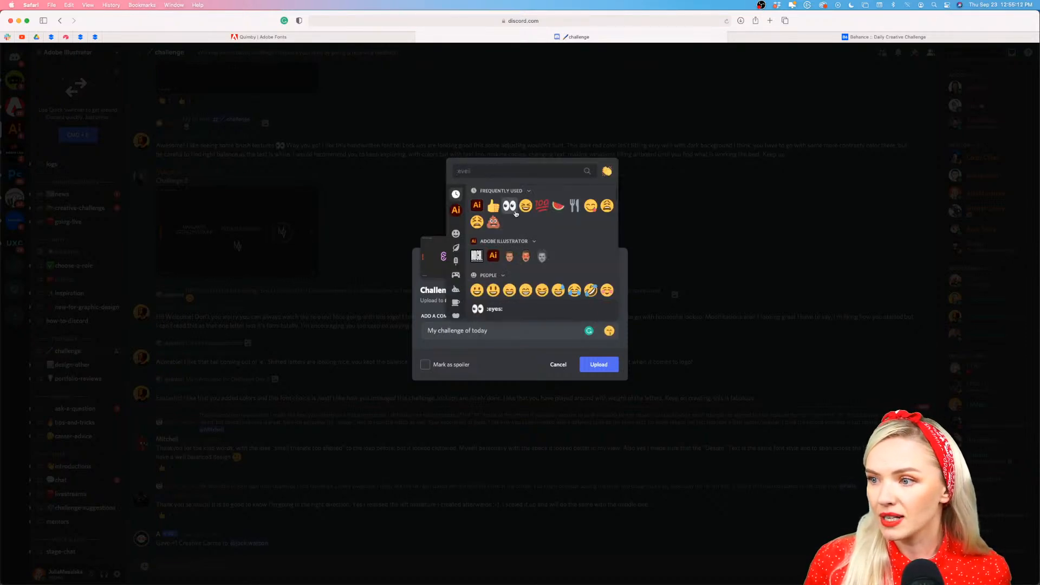
{"action": "left_click", "coordinate": [509, 206]}
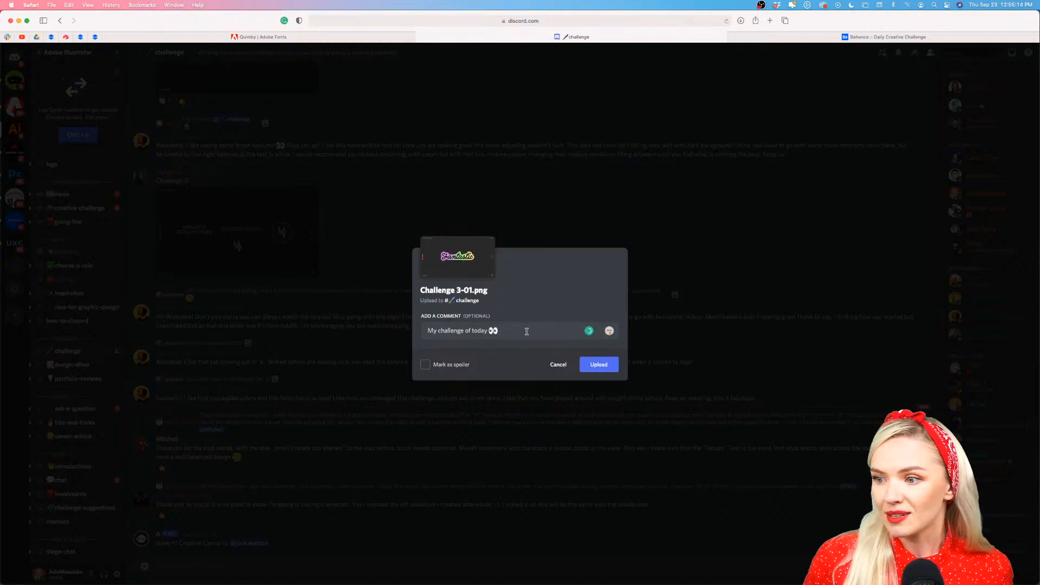
{"action": "left_click", "coordinate": [599, 364]}
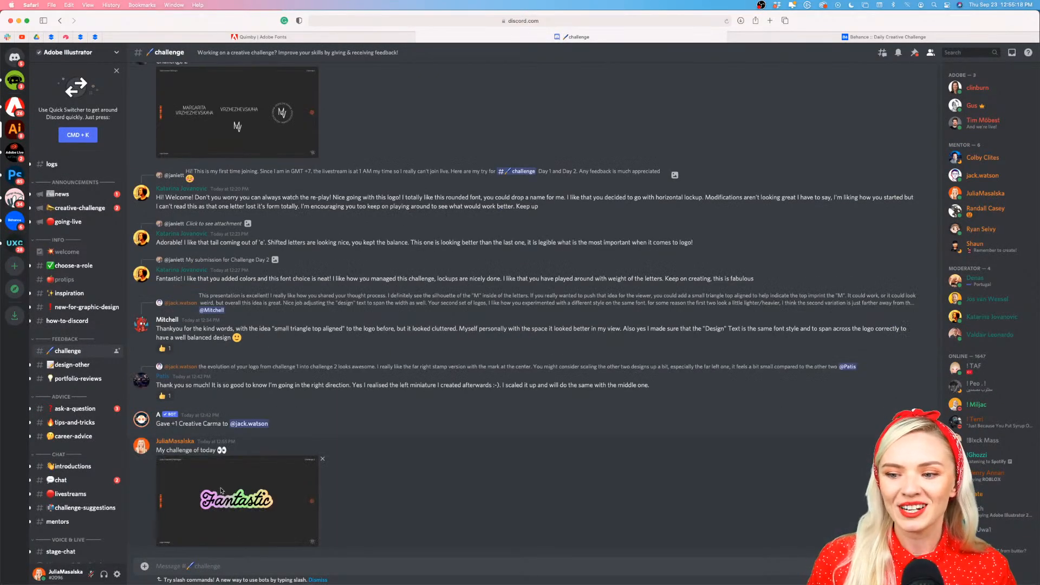
View the posted Fantastic logo image and look over the recent messages in the challenge channel
{"action": "left_click", "coordinate": [221, 491]}
{"action": "left_click", "coordinate": [131, 258]}
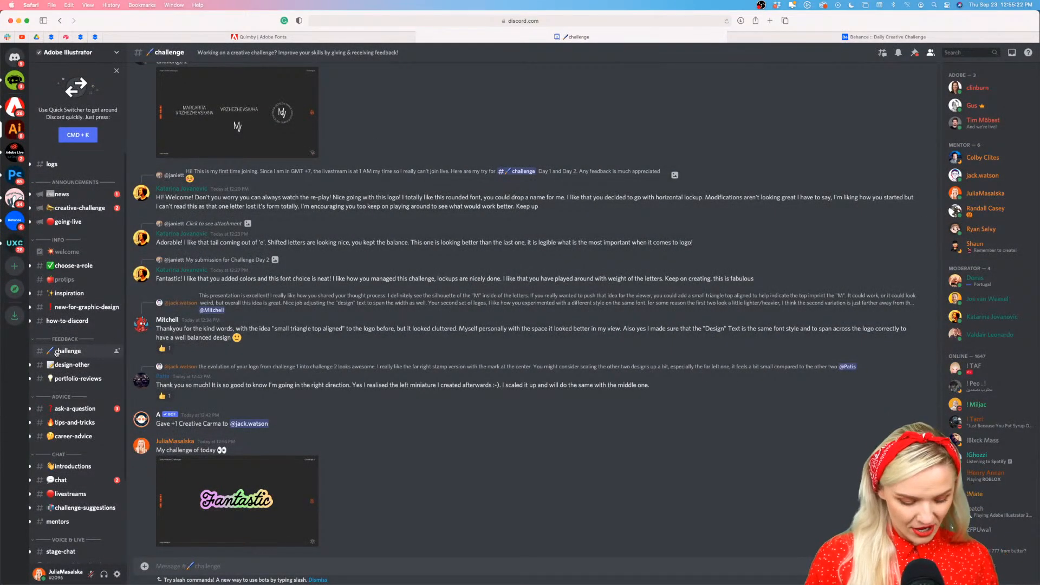
{"action": "scroll", "coordinate": [56, 354], "scroll_direction": "up", "scroll_amount": 5}
{"action": "scroll", "coordinate": [57, 354], "scroll_direction": "down", "scroll_amount": 5}
{"action": "scroll", "coordinate": [426, 340], "scroll_direction": "down", "scroll_amount": 1}
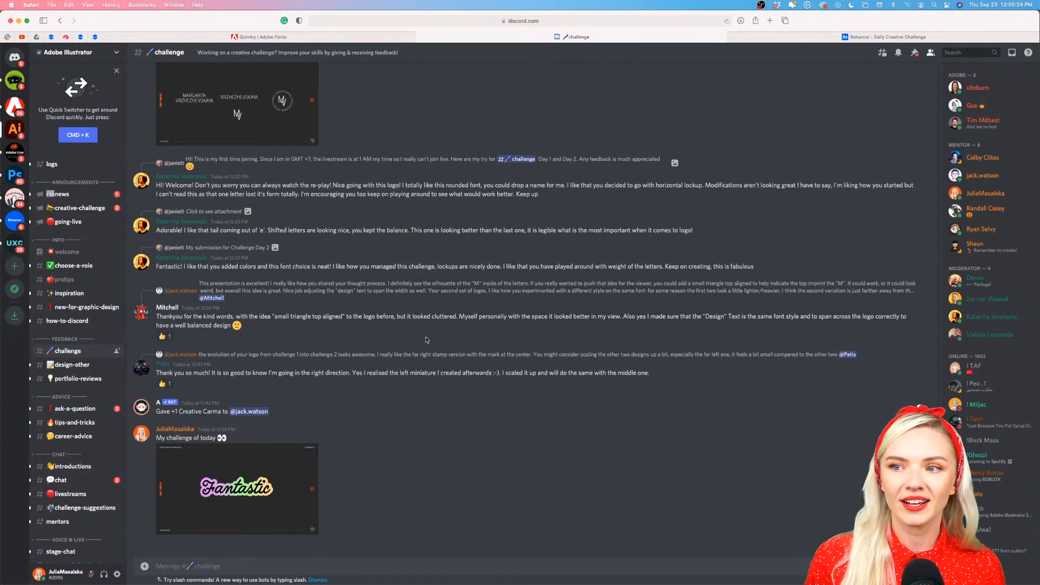